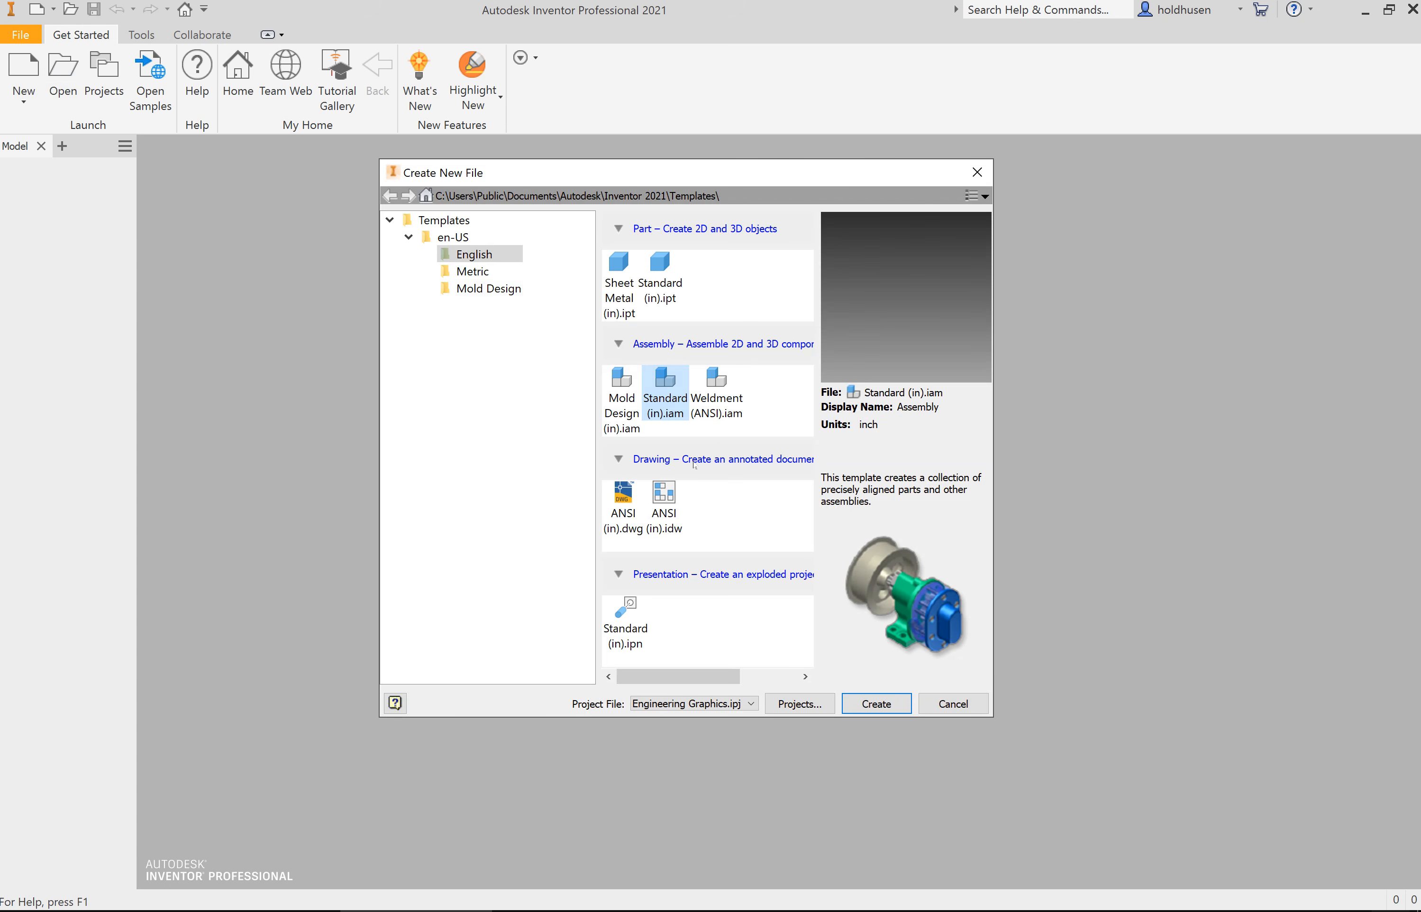
# Step: Create a new assembly file from the English Standard (in).iam template
pyautogui.click(876, 703)
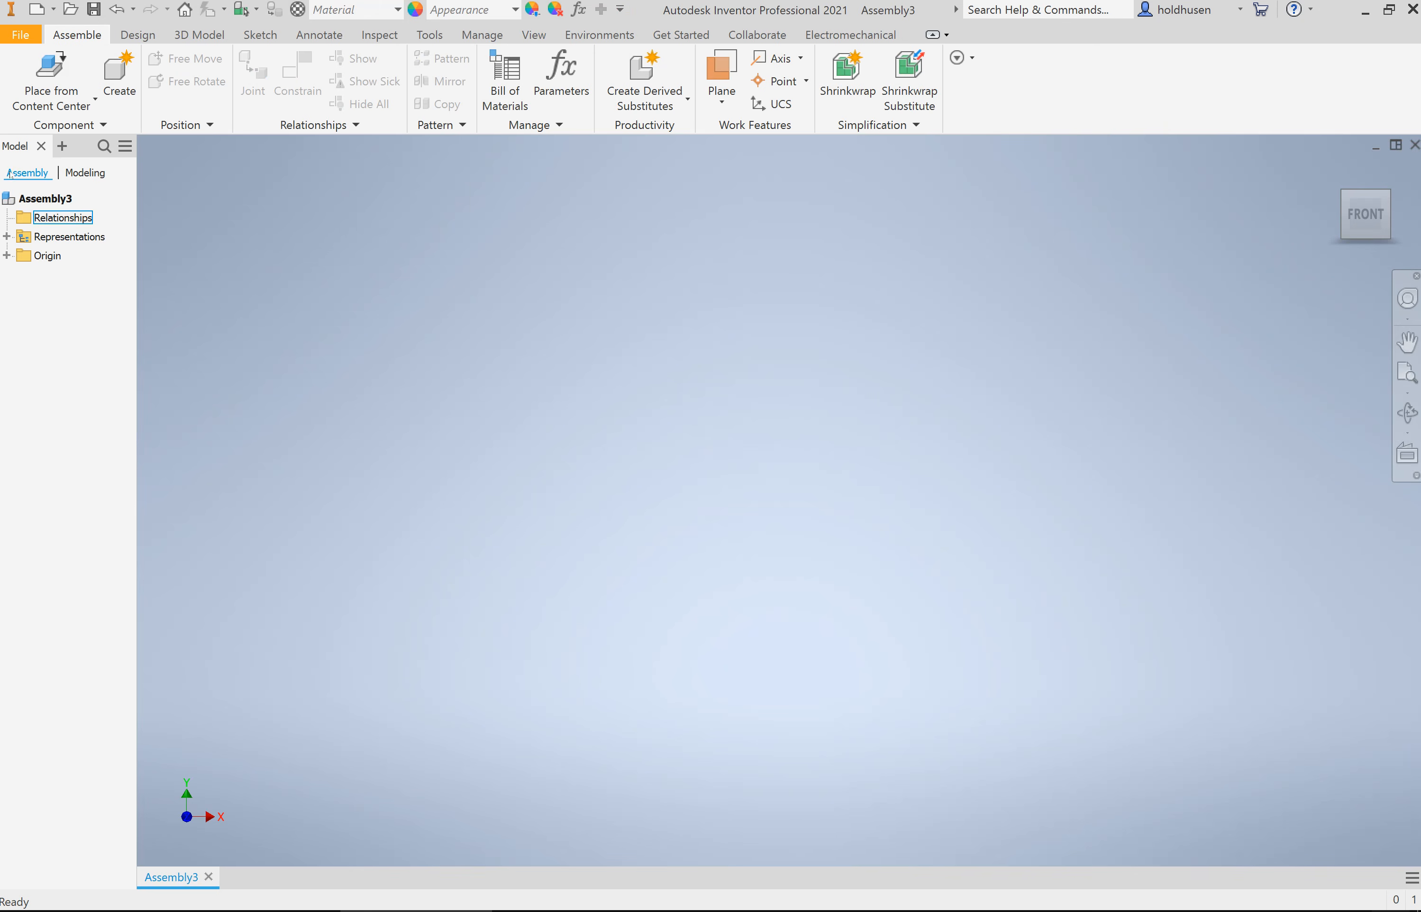
pyautogui.click(37, 202)
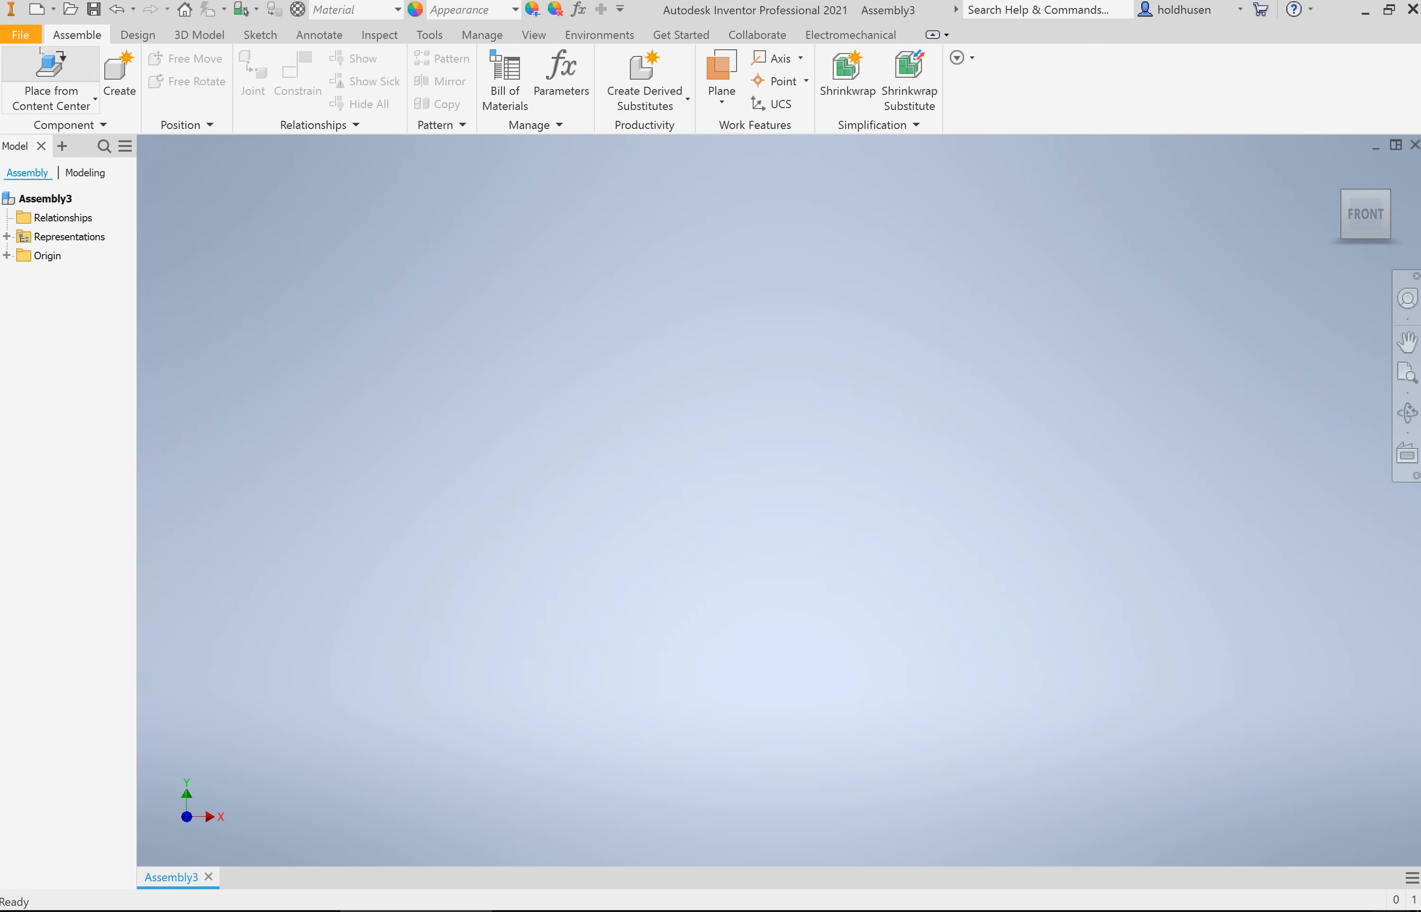
pyautogui.click(61, 59)
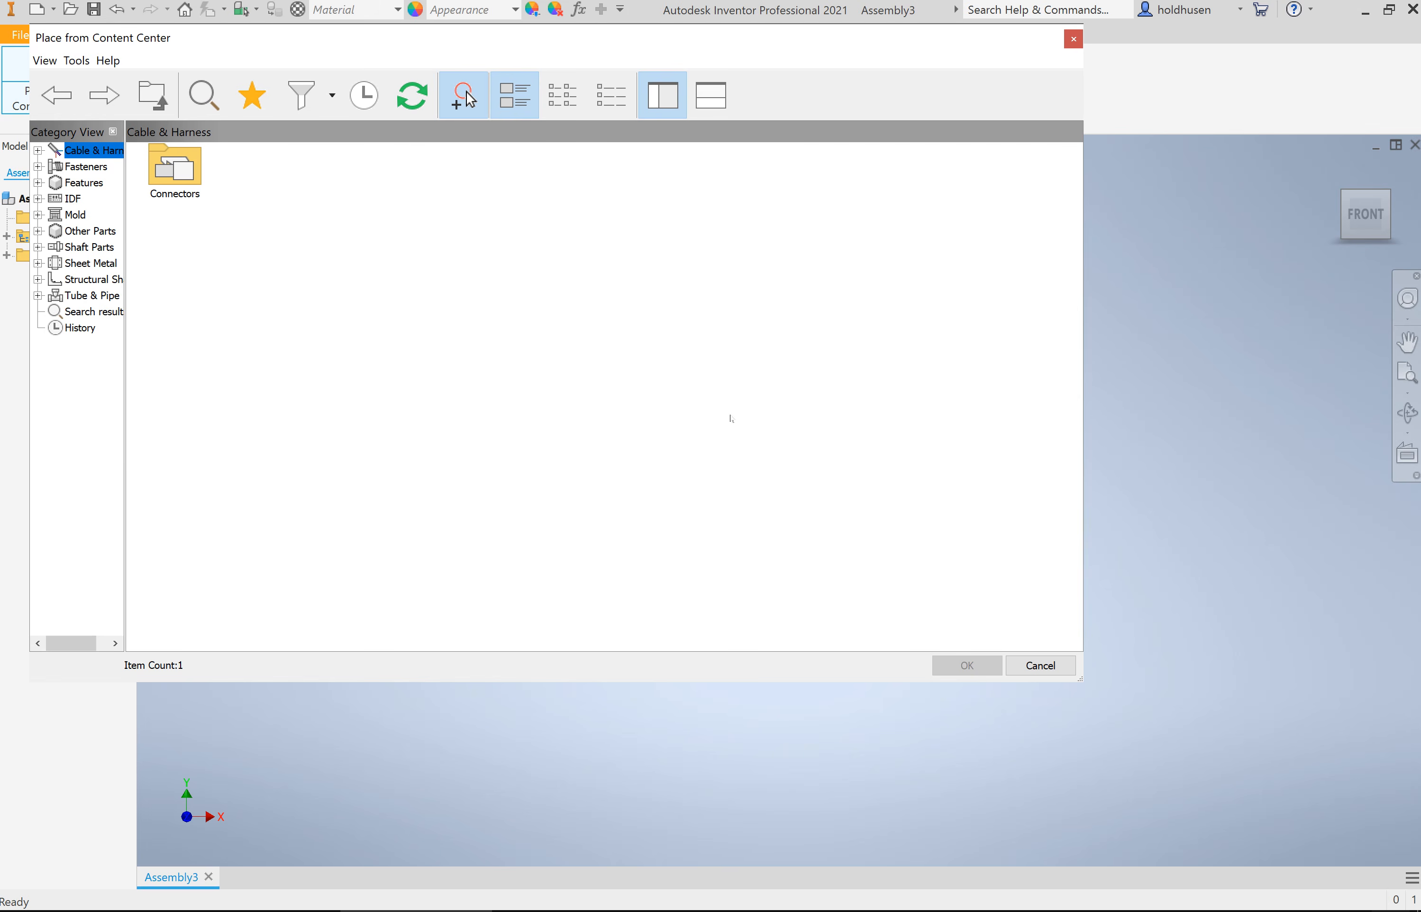
pyautogui.click(1041, 665)
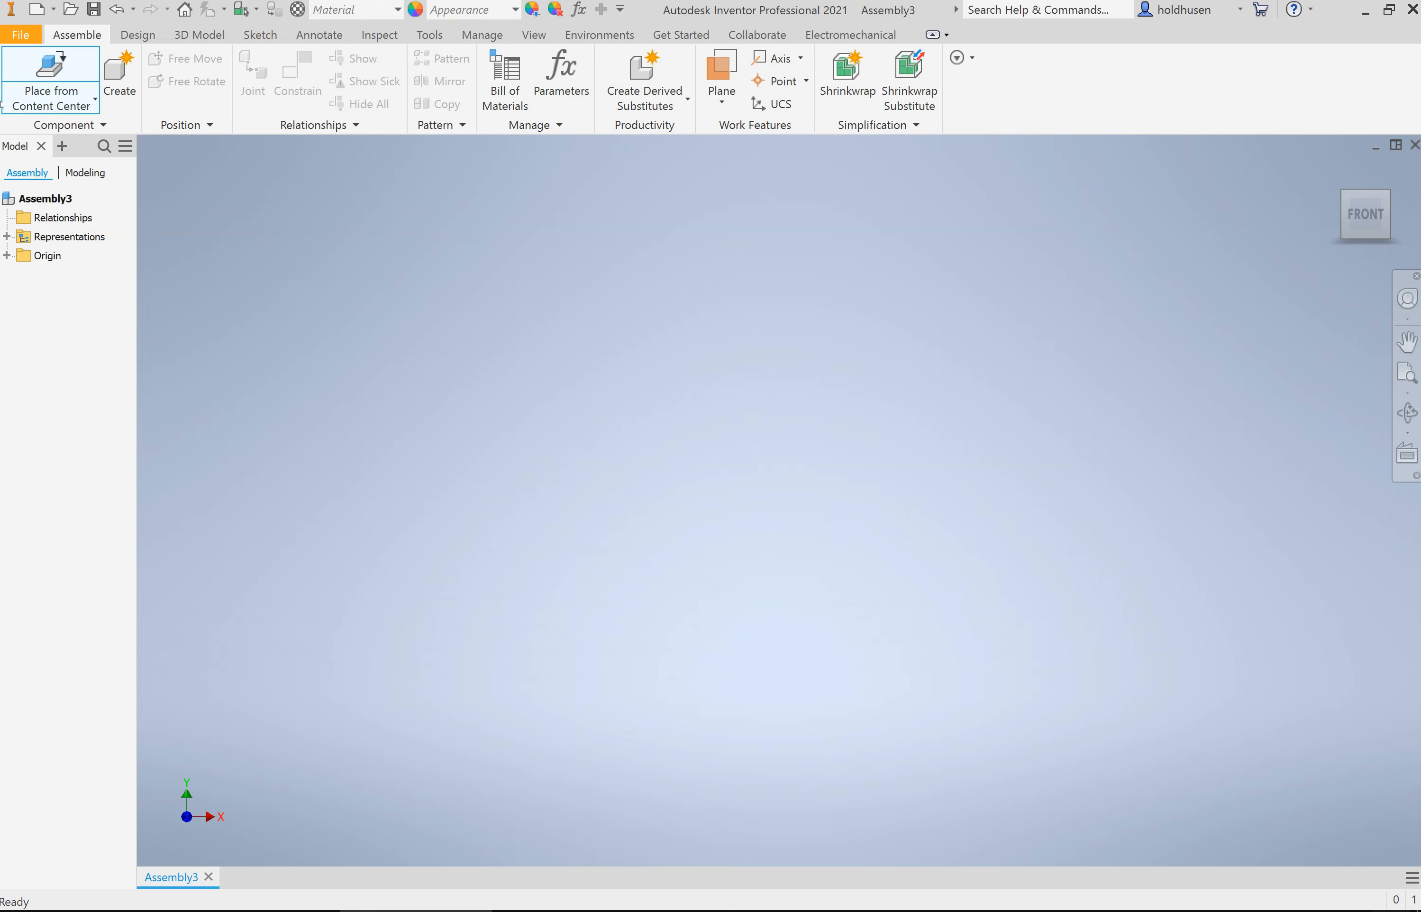
# Step: Place a single instance of the Base Plate part in the assembly, grounded at the origin
pyautogui.click(59, 105)
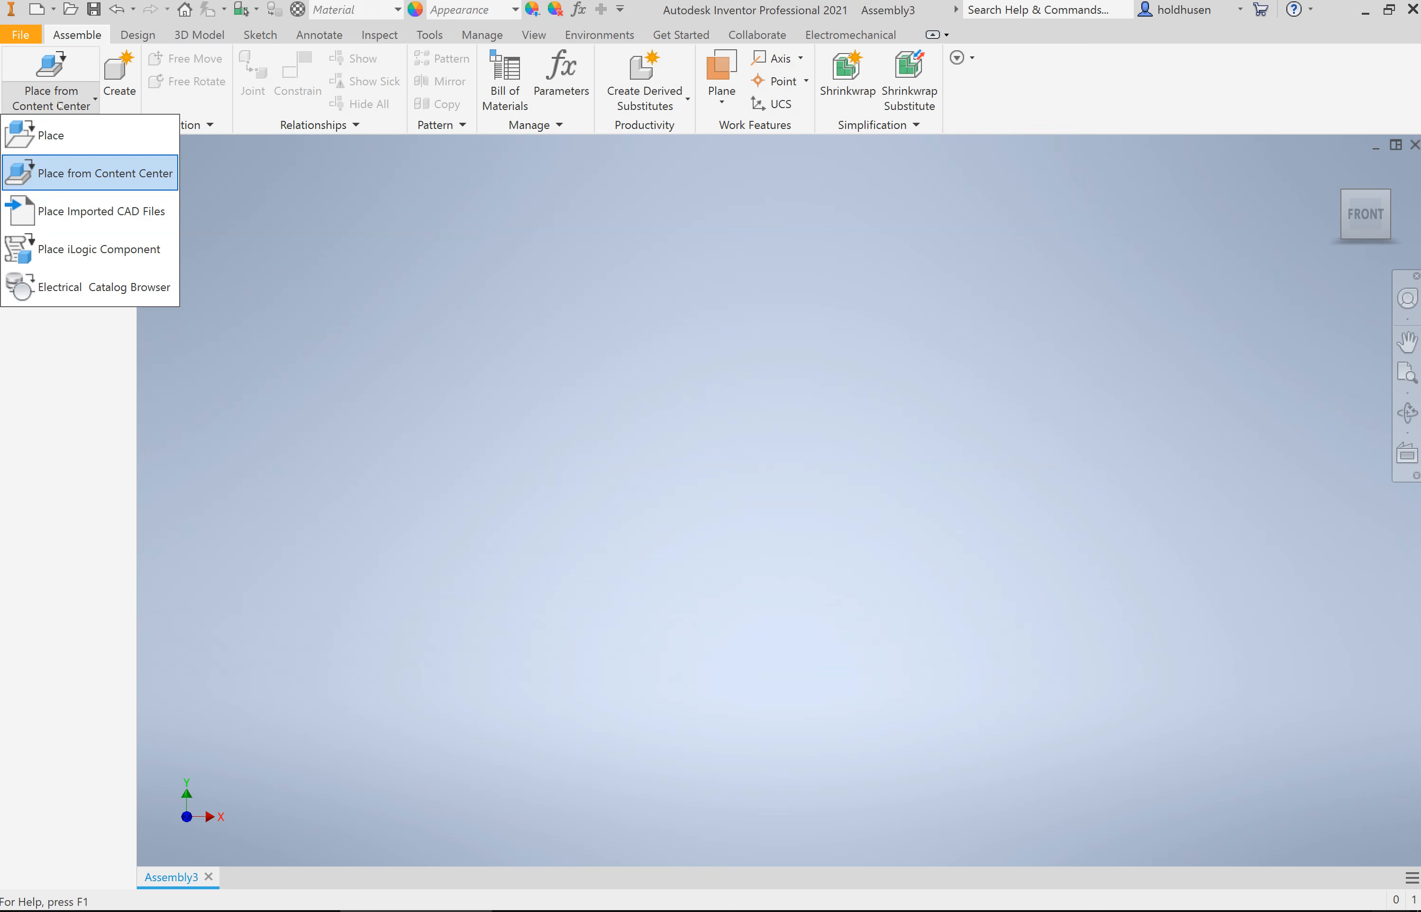
pyautogui.click(72, 141)
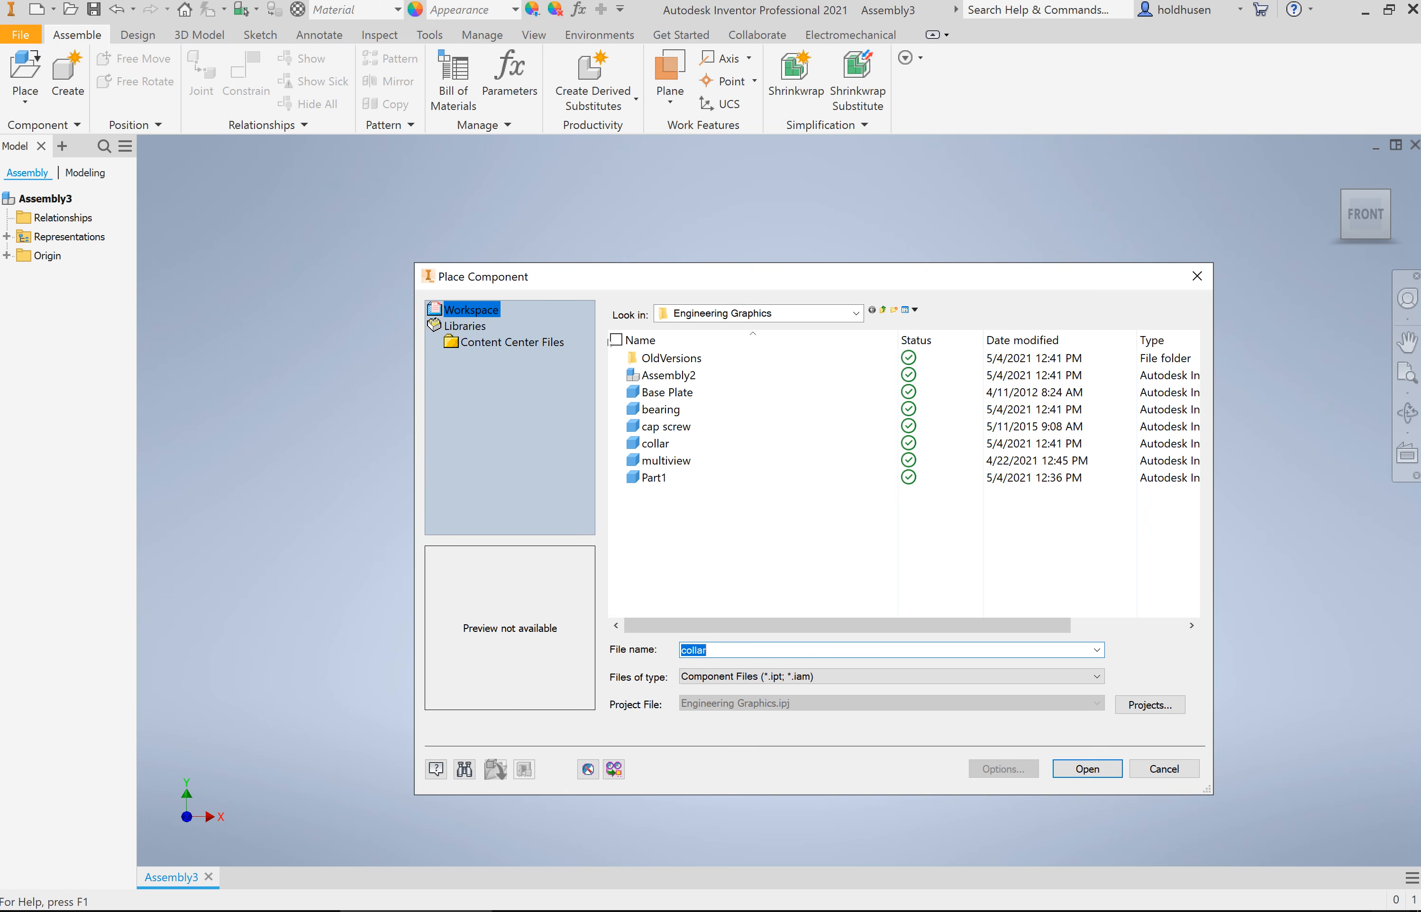
pyautogui.click(667, 392)
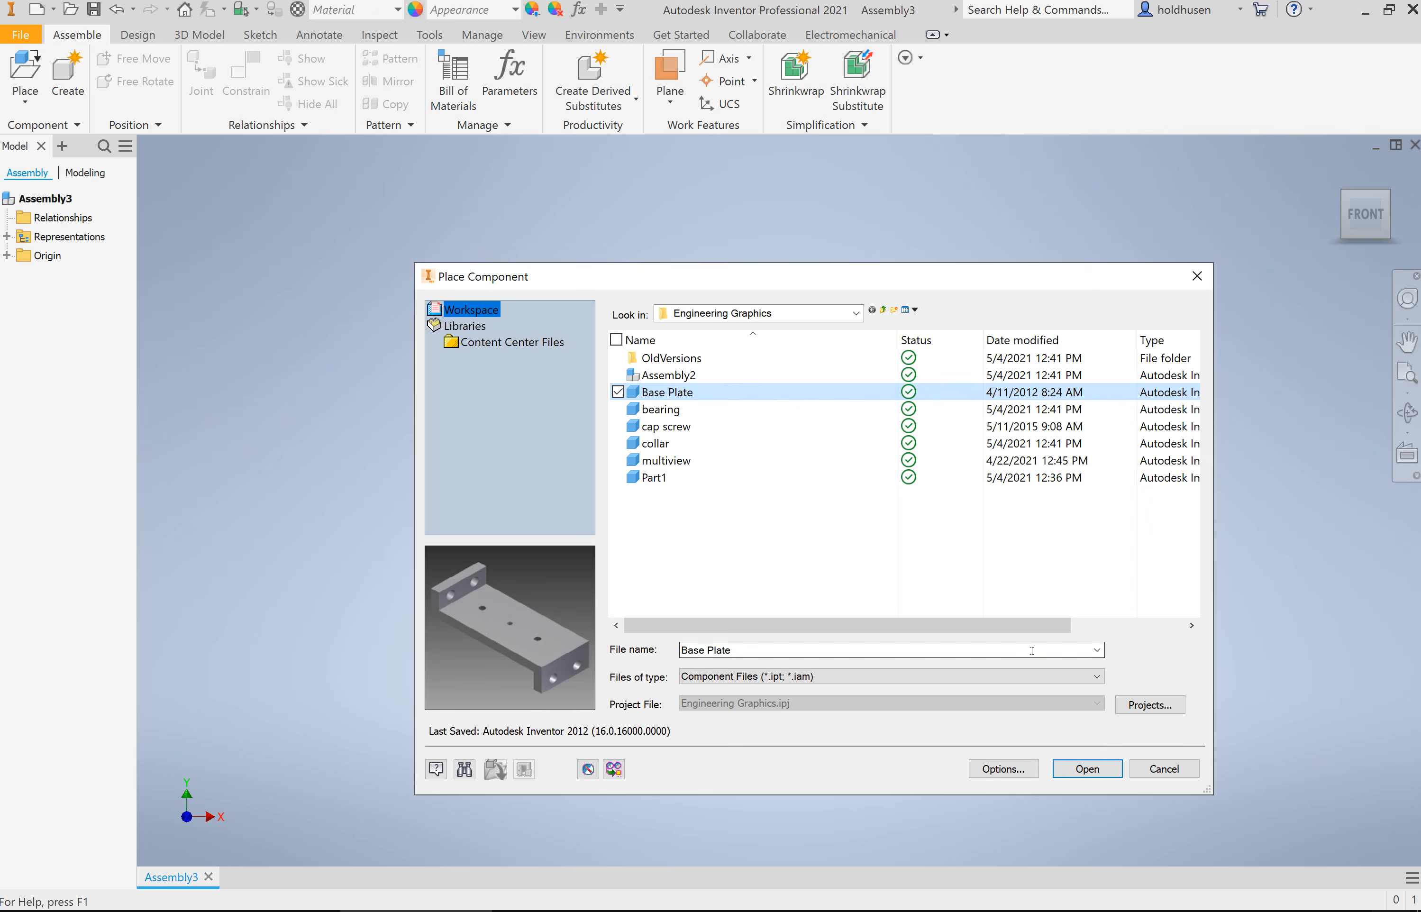
pyautogui.click(1087, 770)
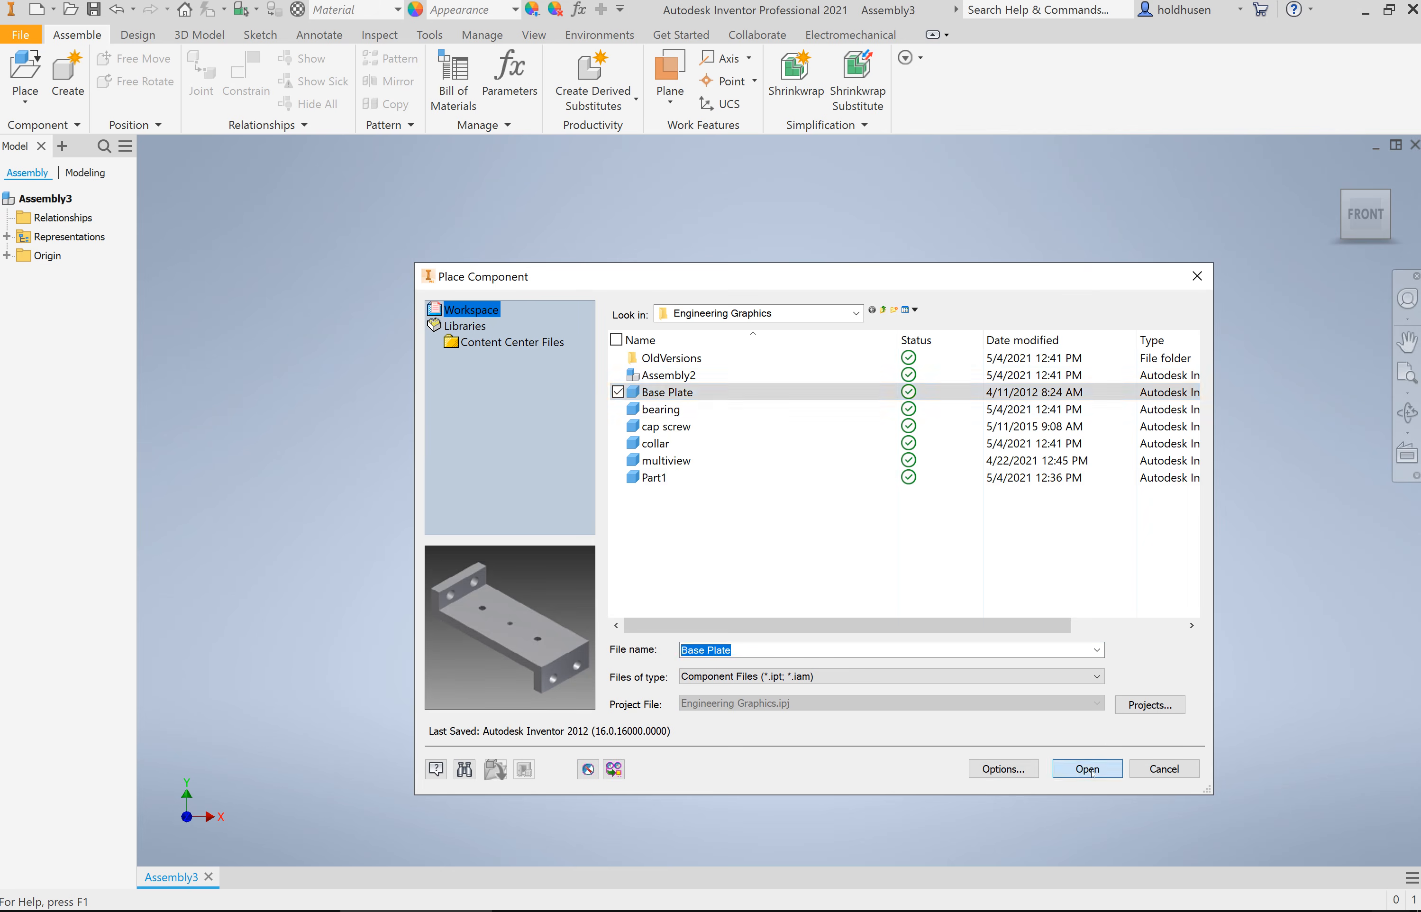
pyautogui.press('Escape')
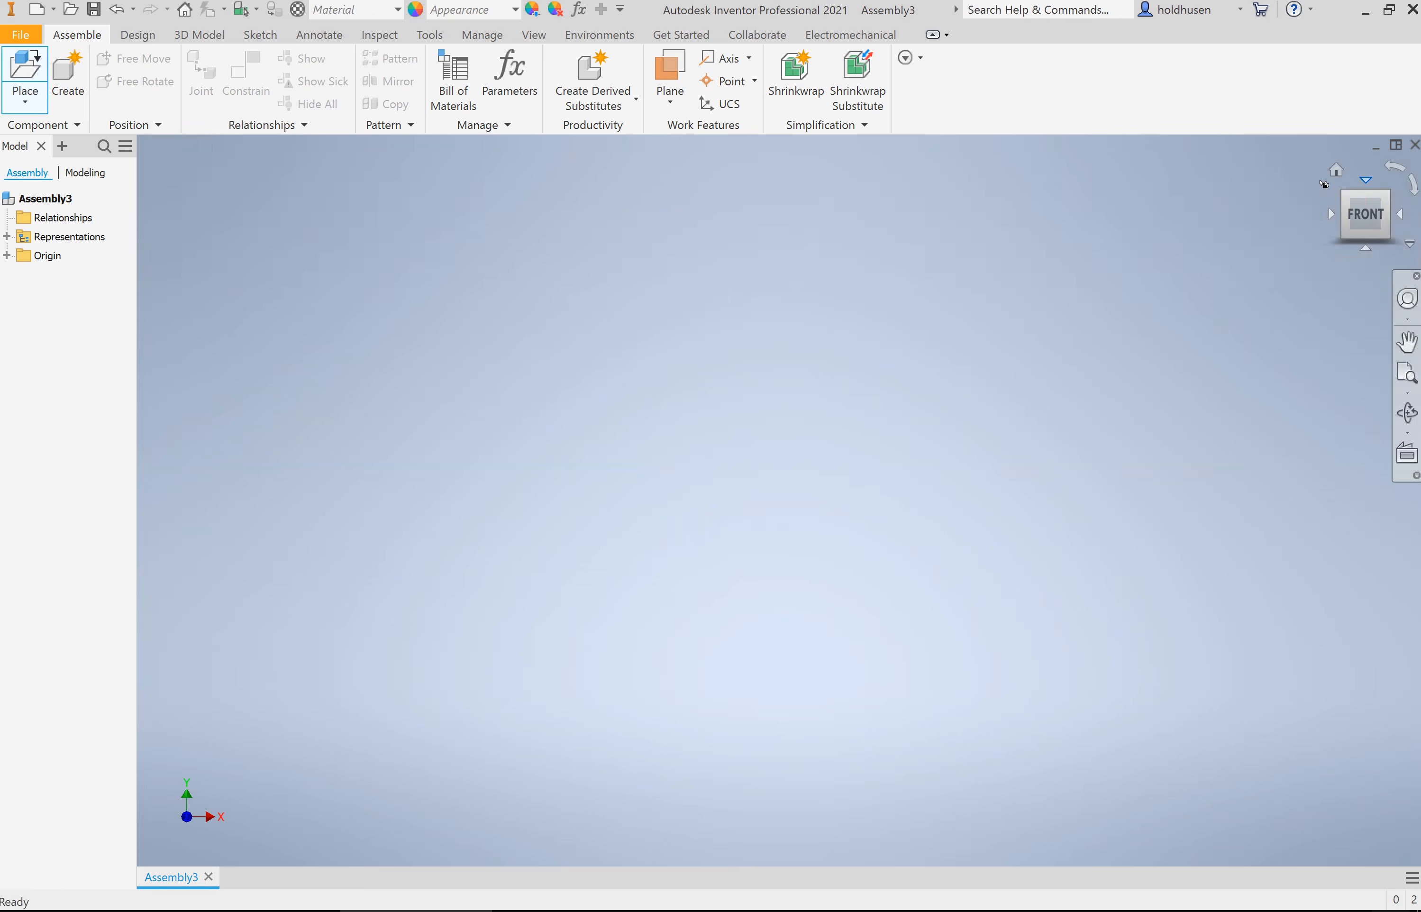
pyautogui.click(1336, 174)
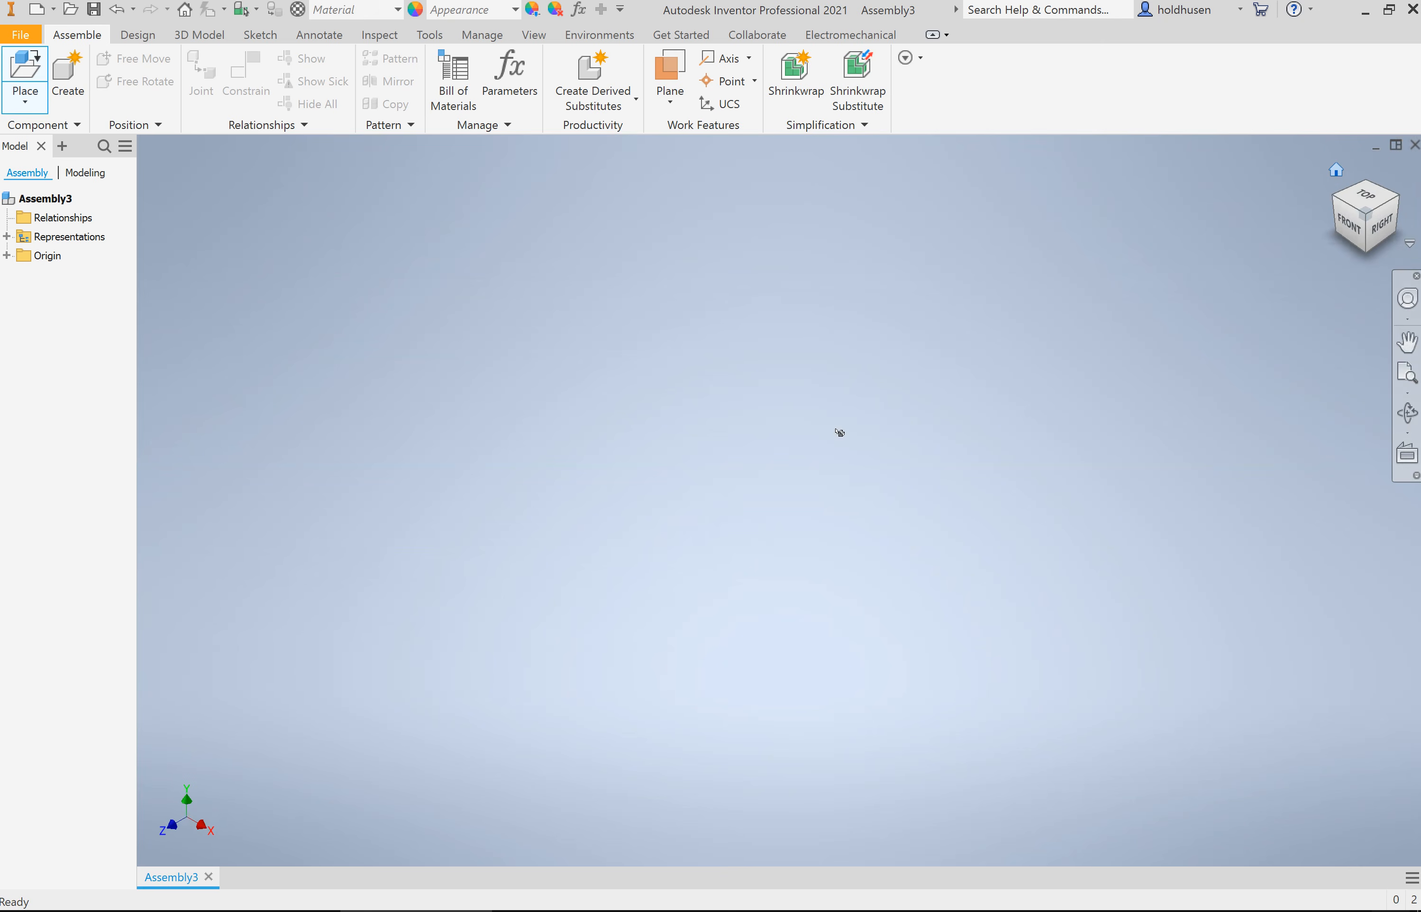
pyautogui.scroll(-3, 804, 460)
pyautogui.scroll(5, 806, 463)
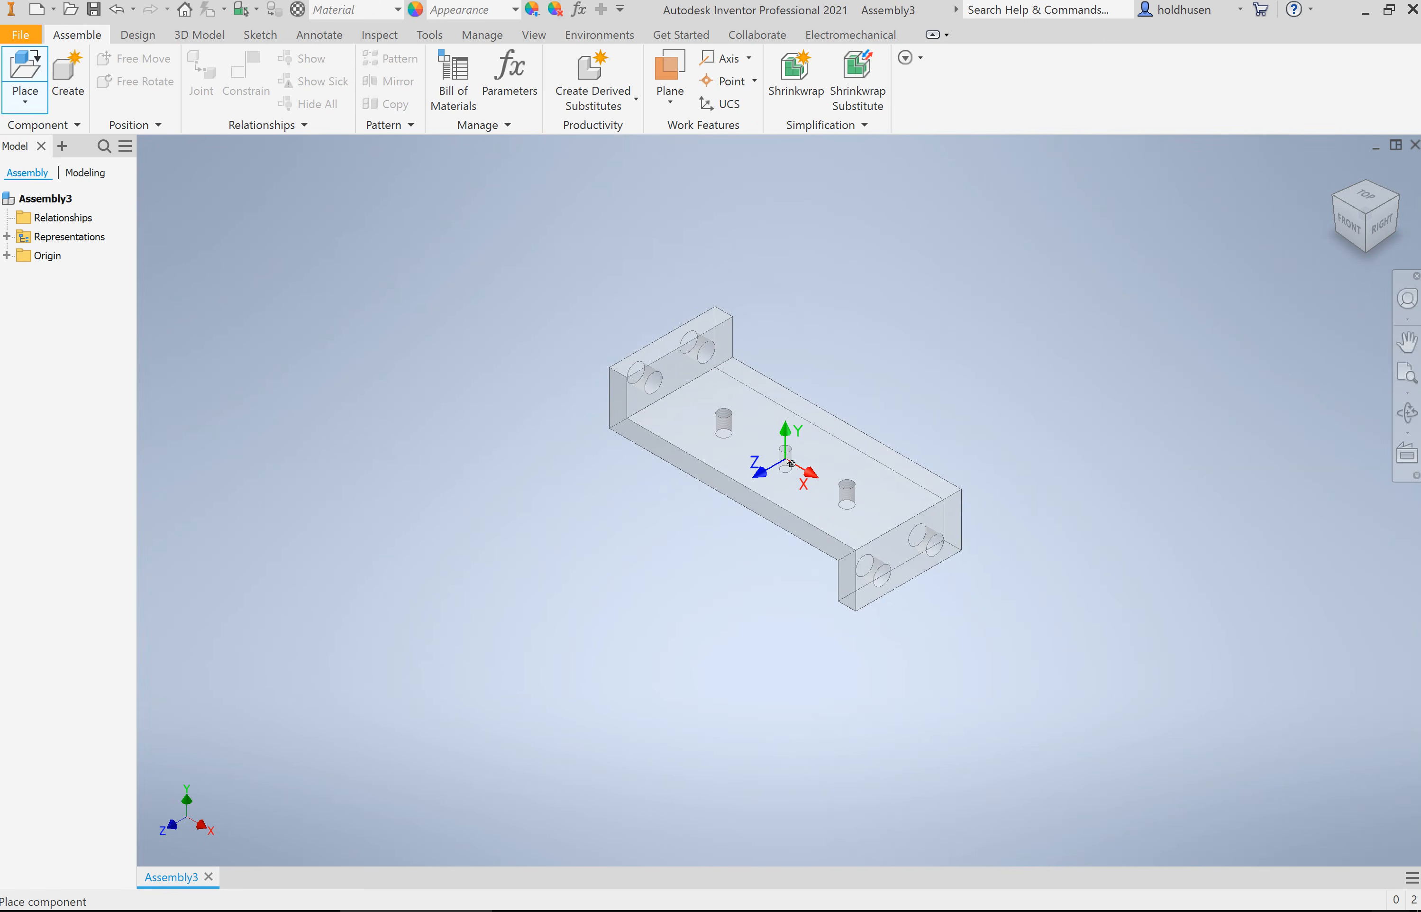
pyautogui.rightClick(790, 463)
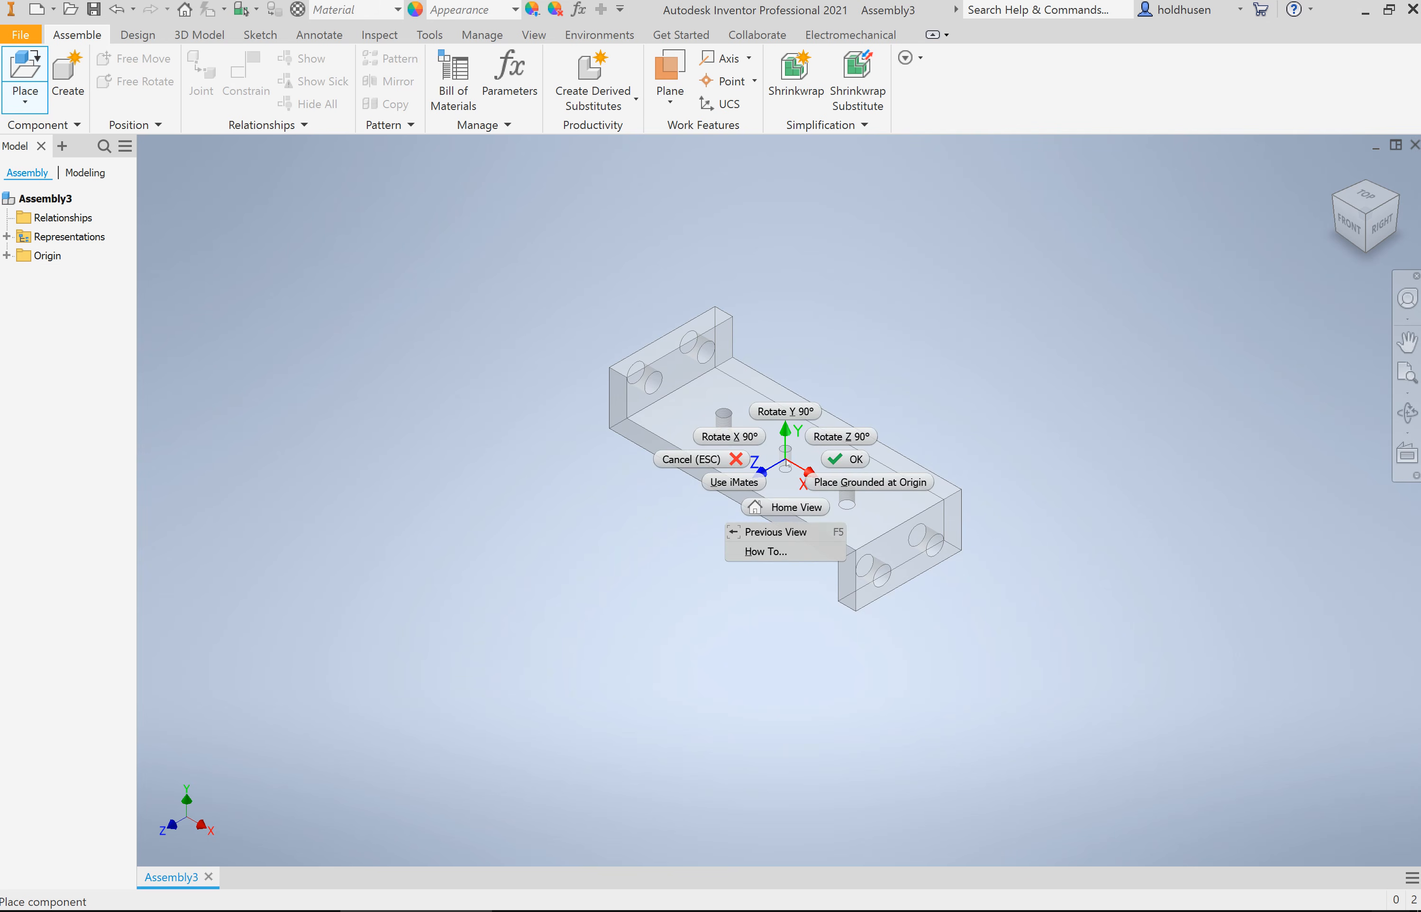
pyautogui.click(866, 488)
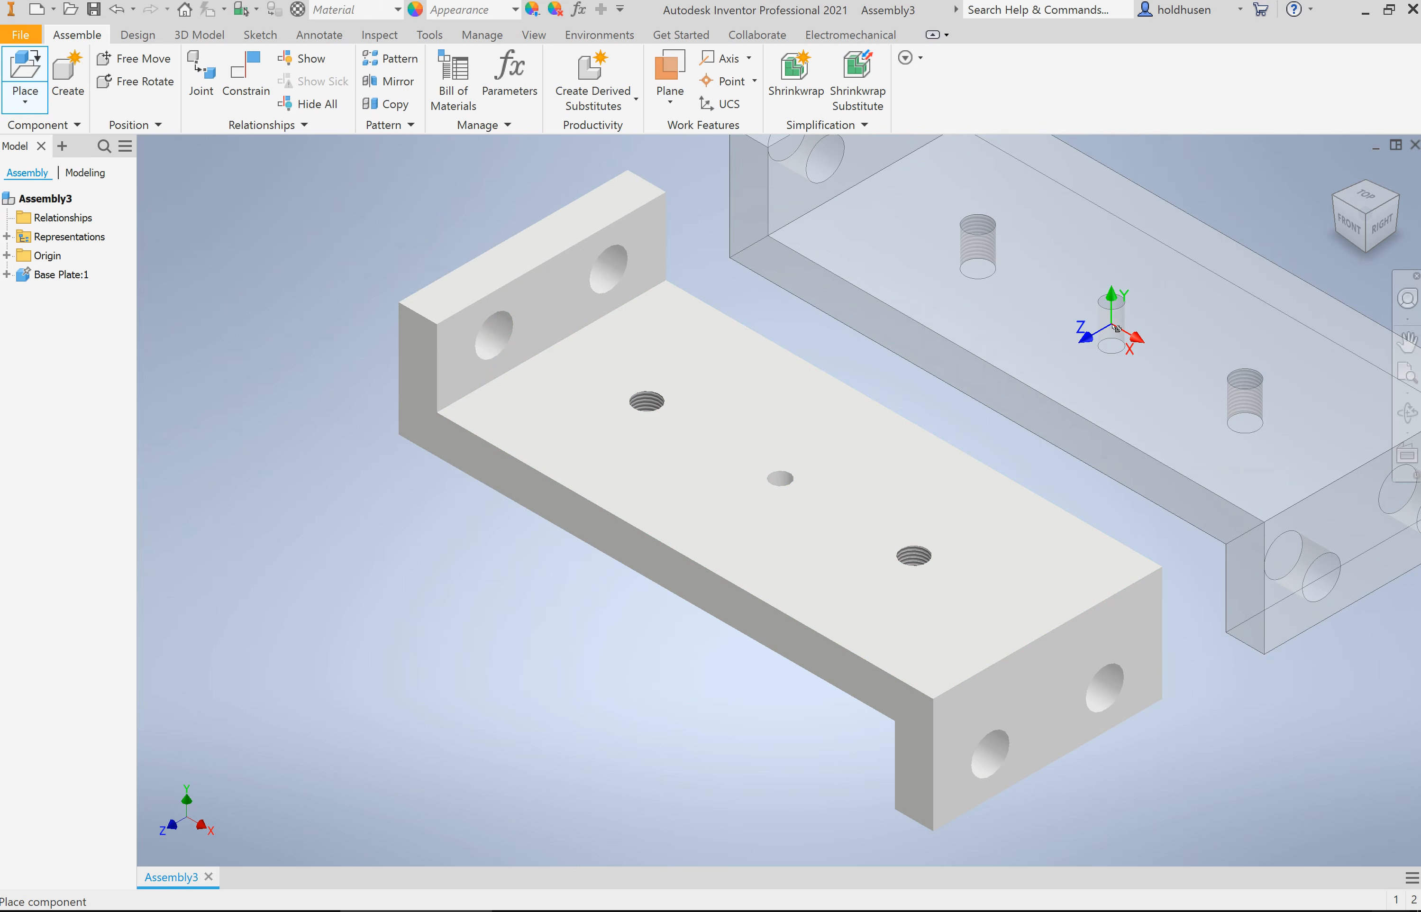
pyautogui.rightClick(1117, 327)
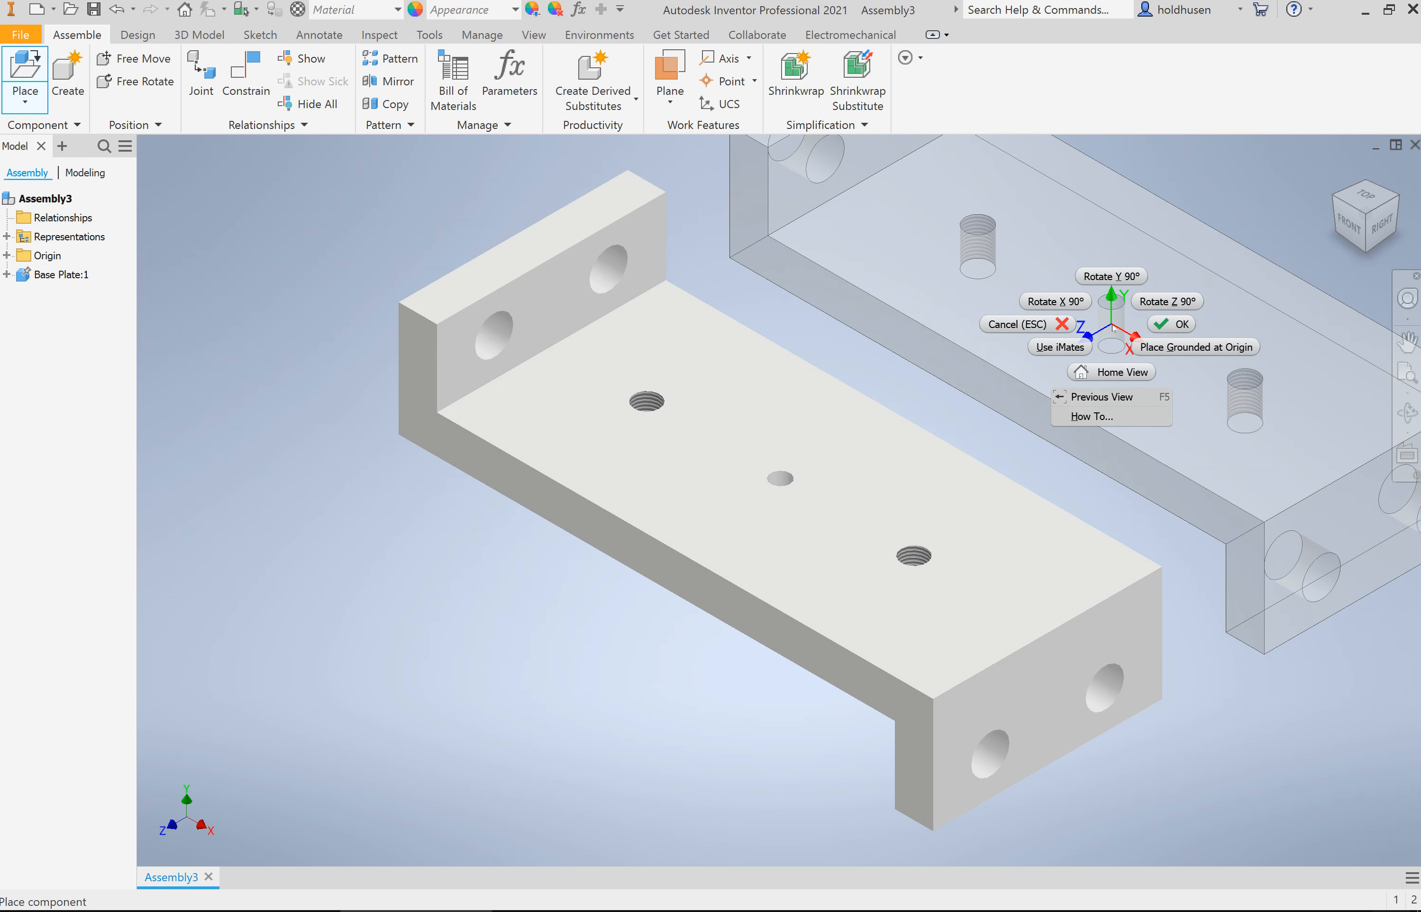
pyautogui.click(1167, 327)
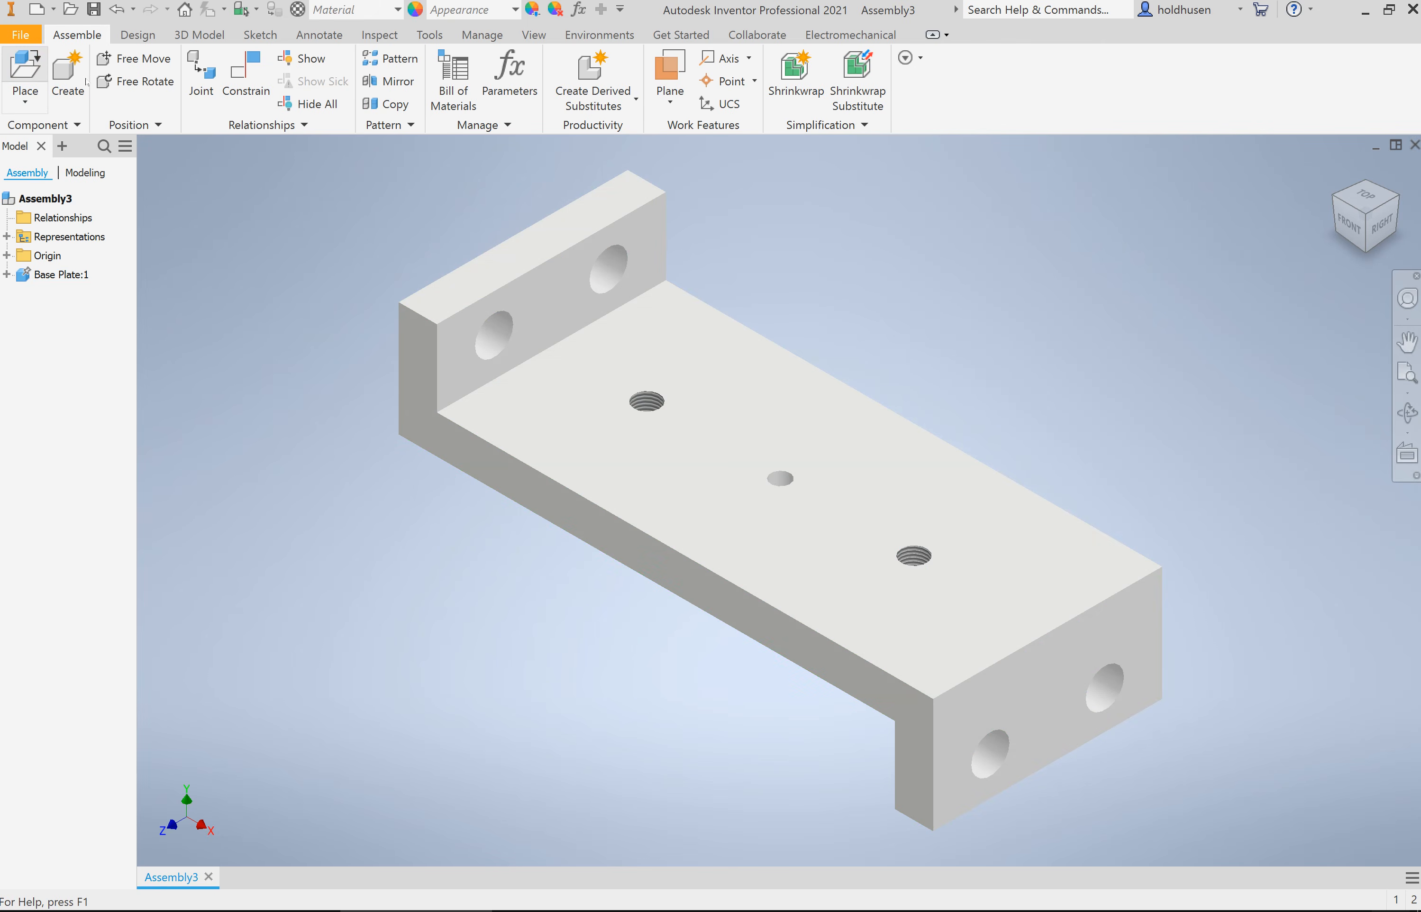
# Step: Place one instance of the bearing part in free space behind the base plate
pyautogui.click(25, 67)
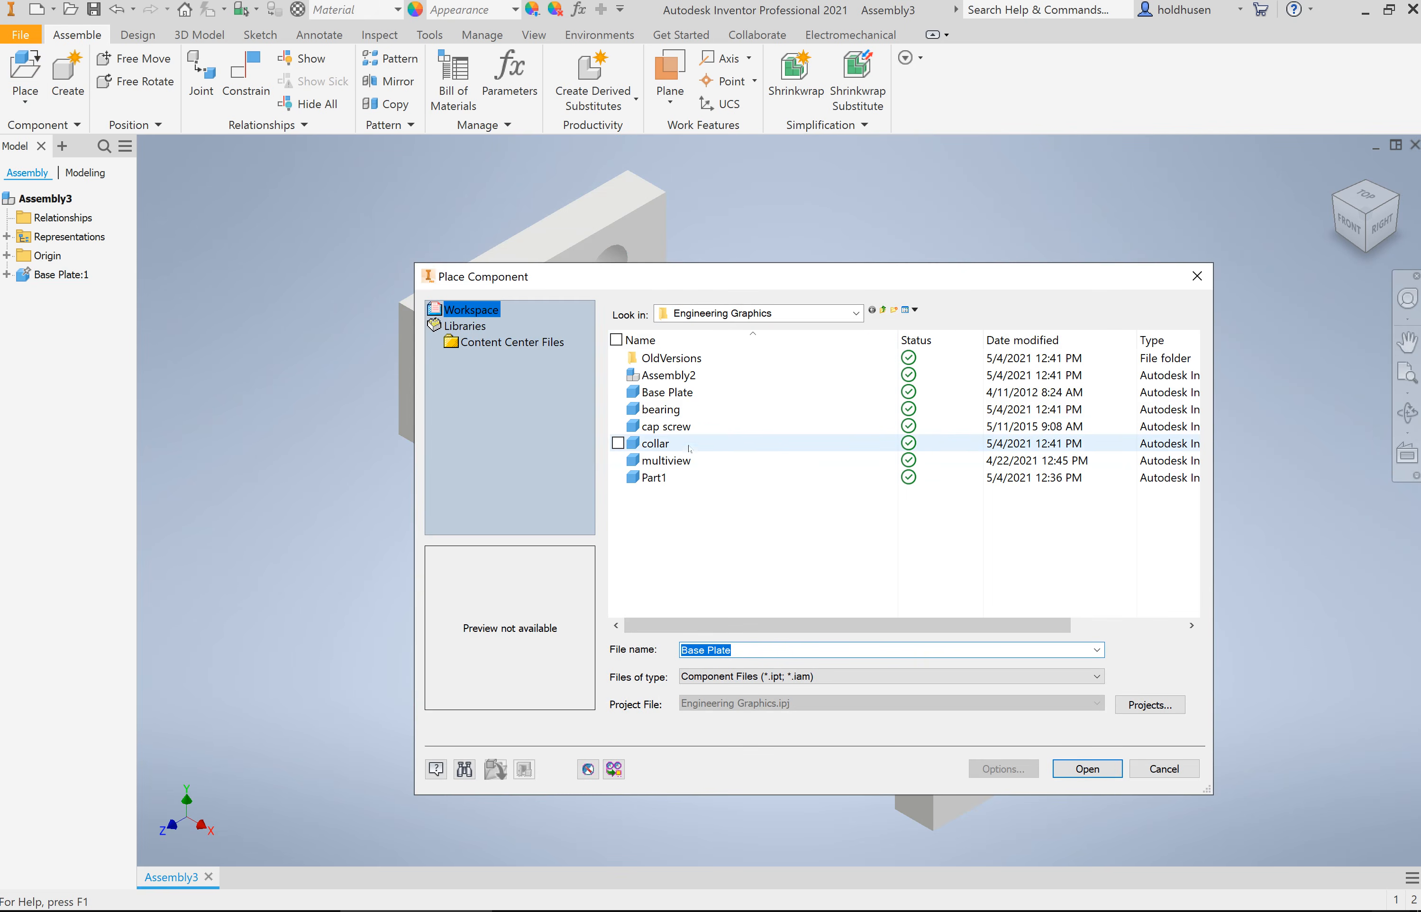
pyautogui.click(674, 410)
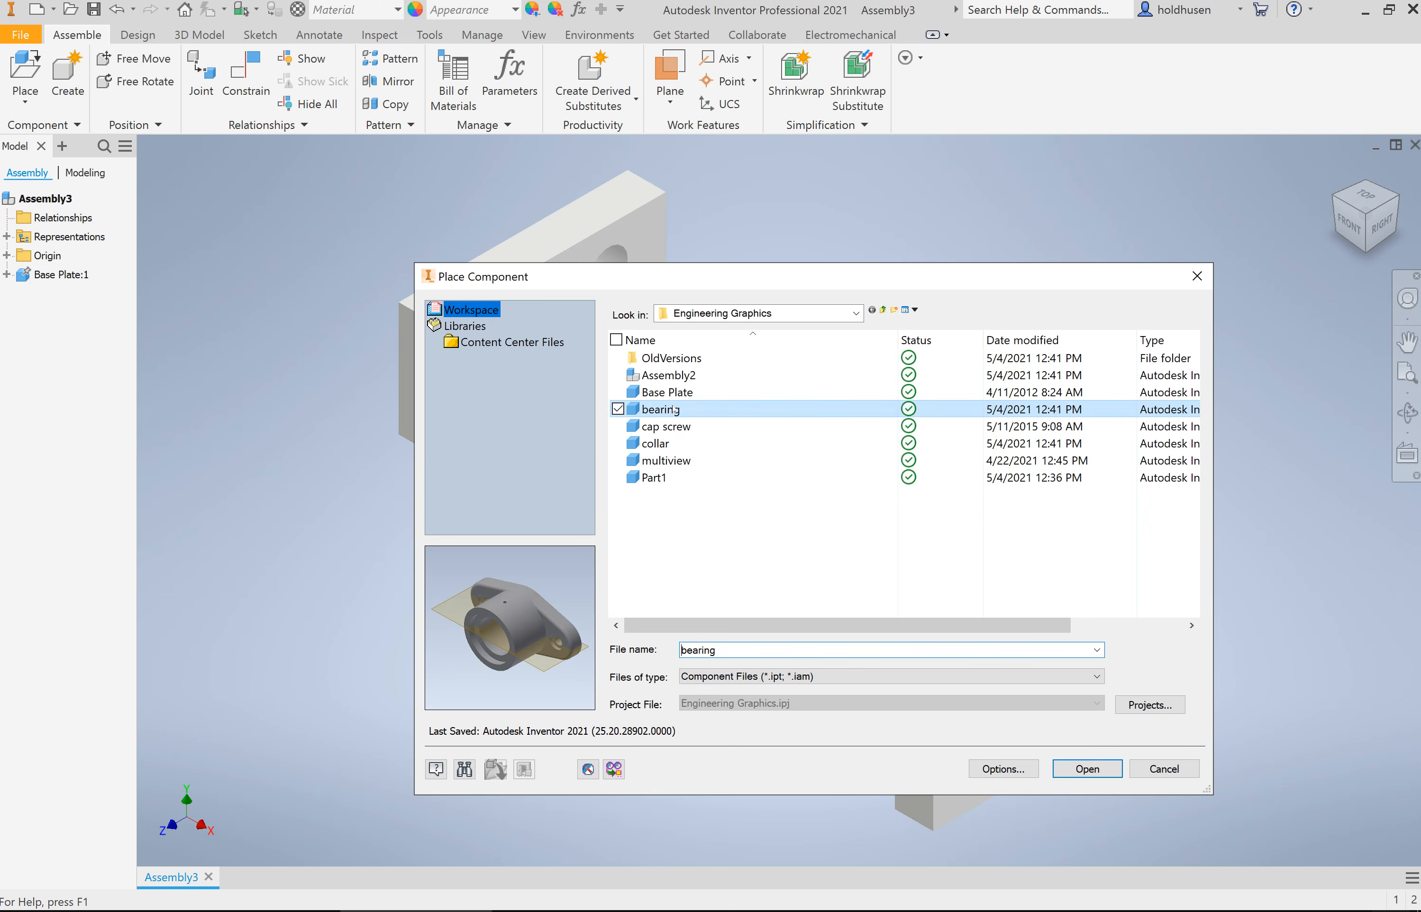
pyautogui.click(1087, 769)
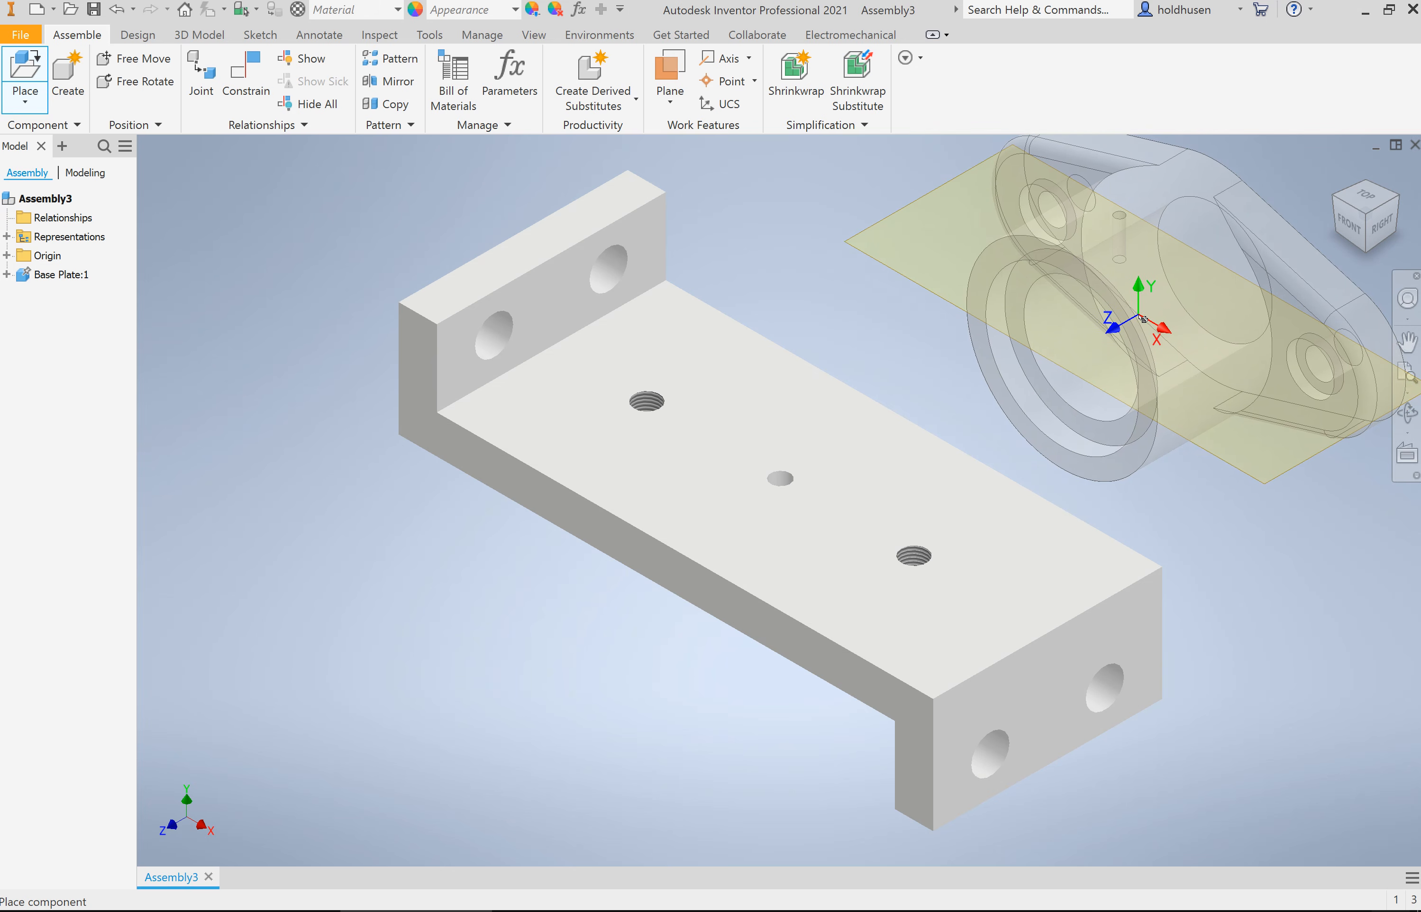
pyautogui.click(1142, 322)
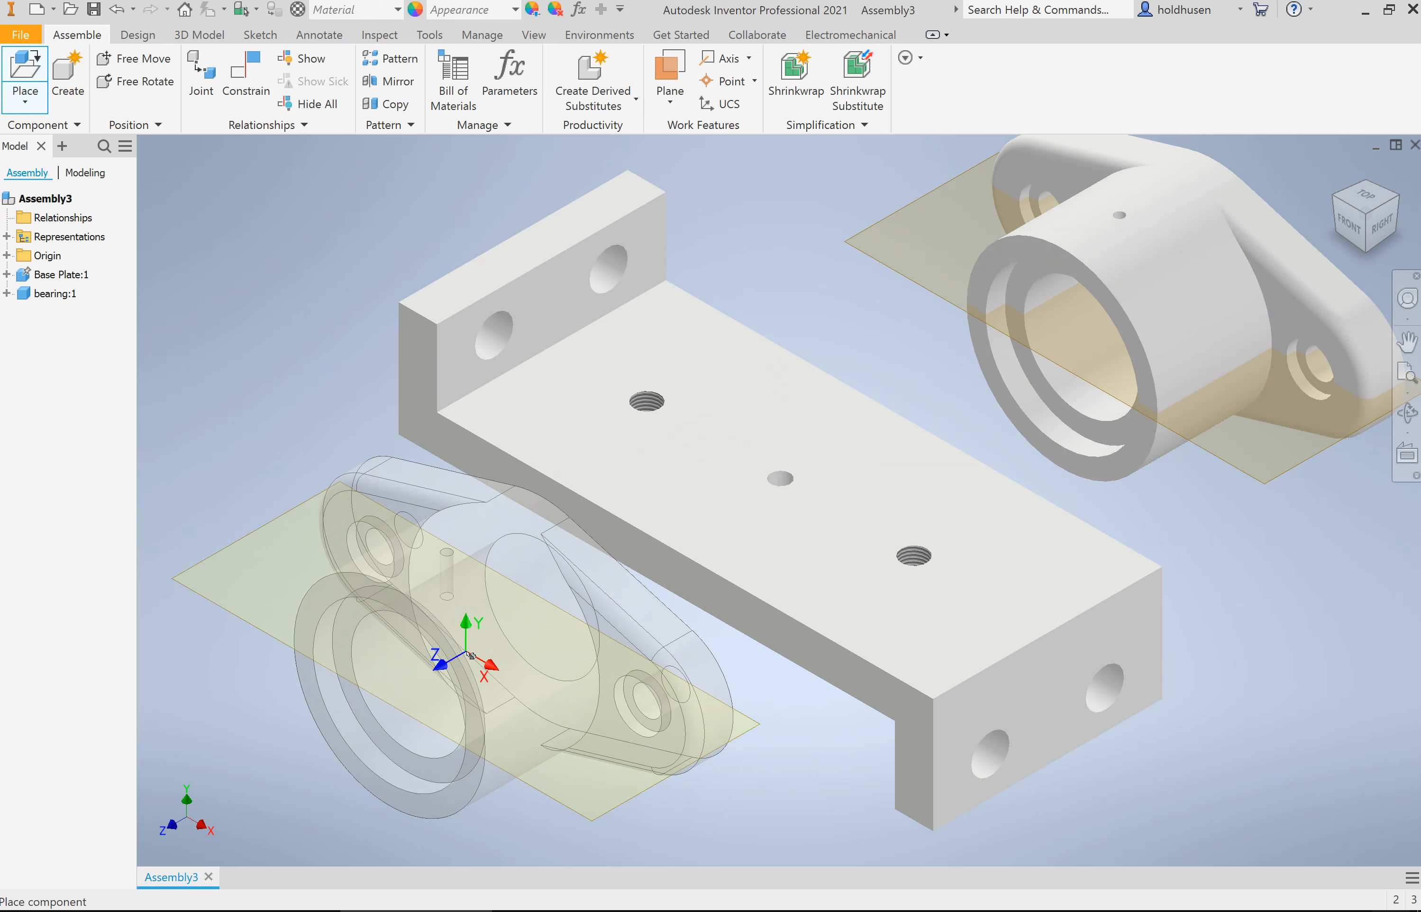
pyautogui.rightClick(467, 655)
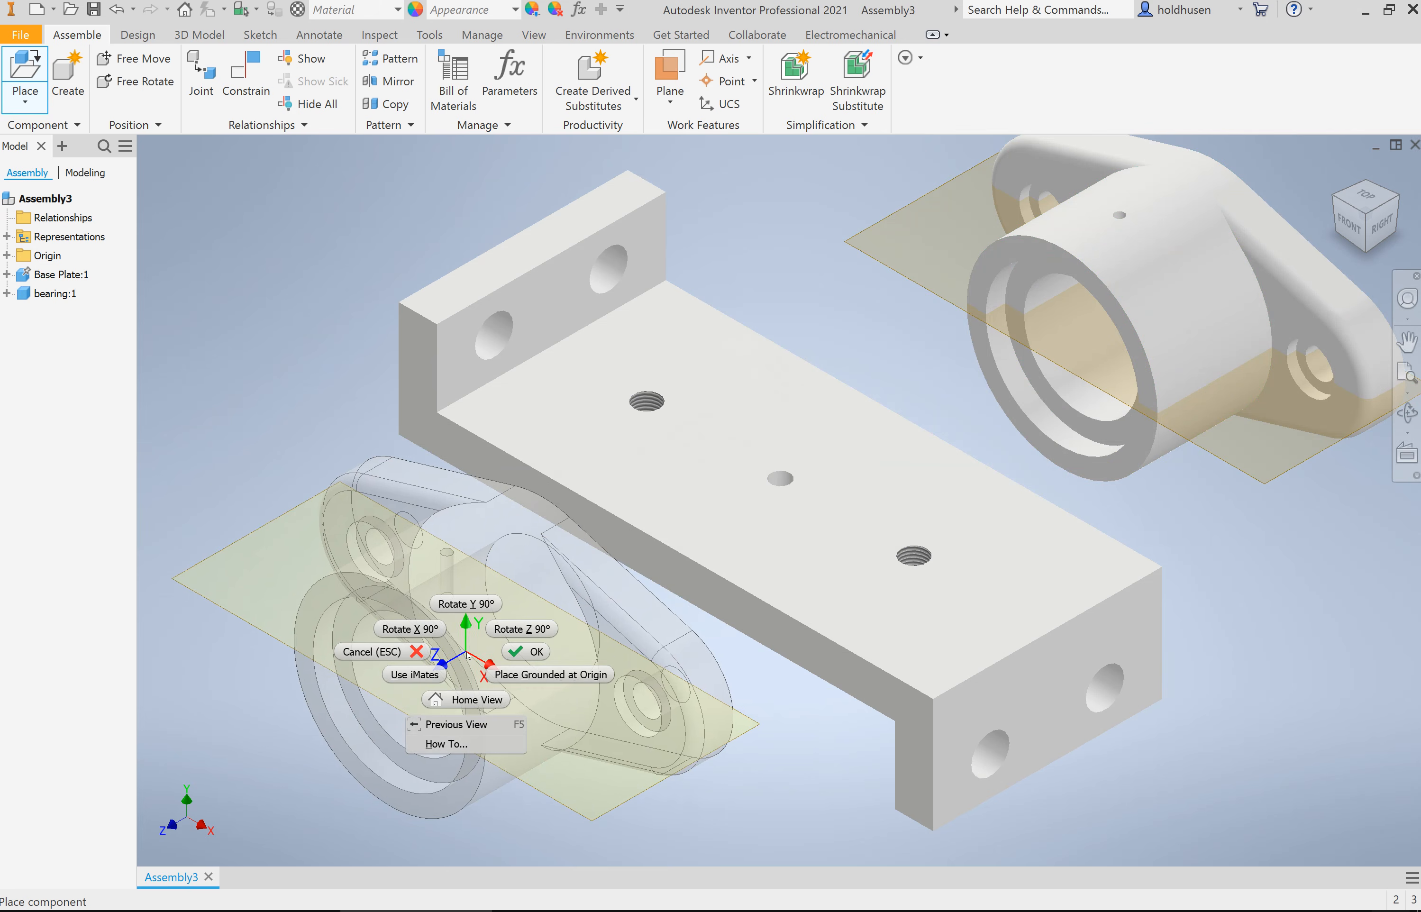
pyautogui.click(520, 651)
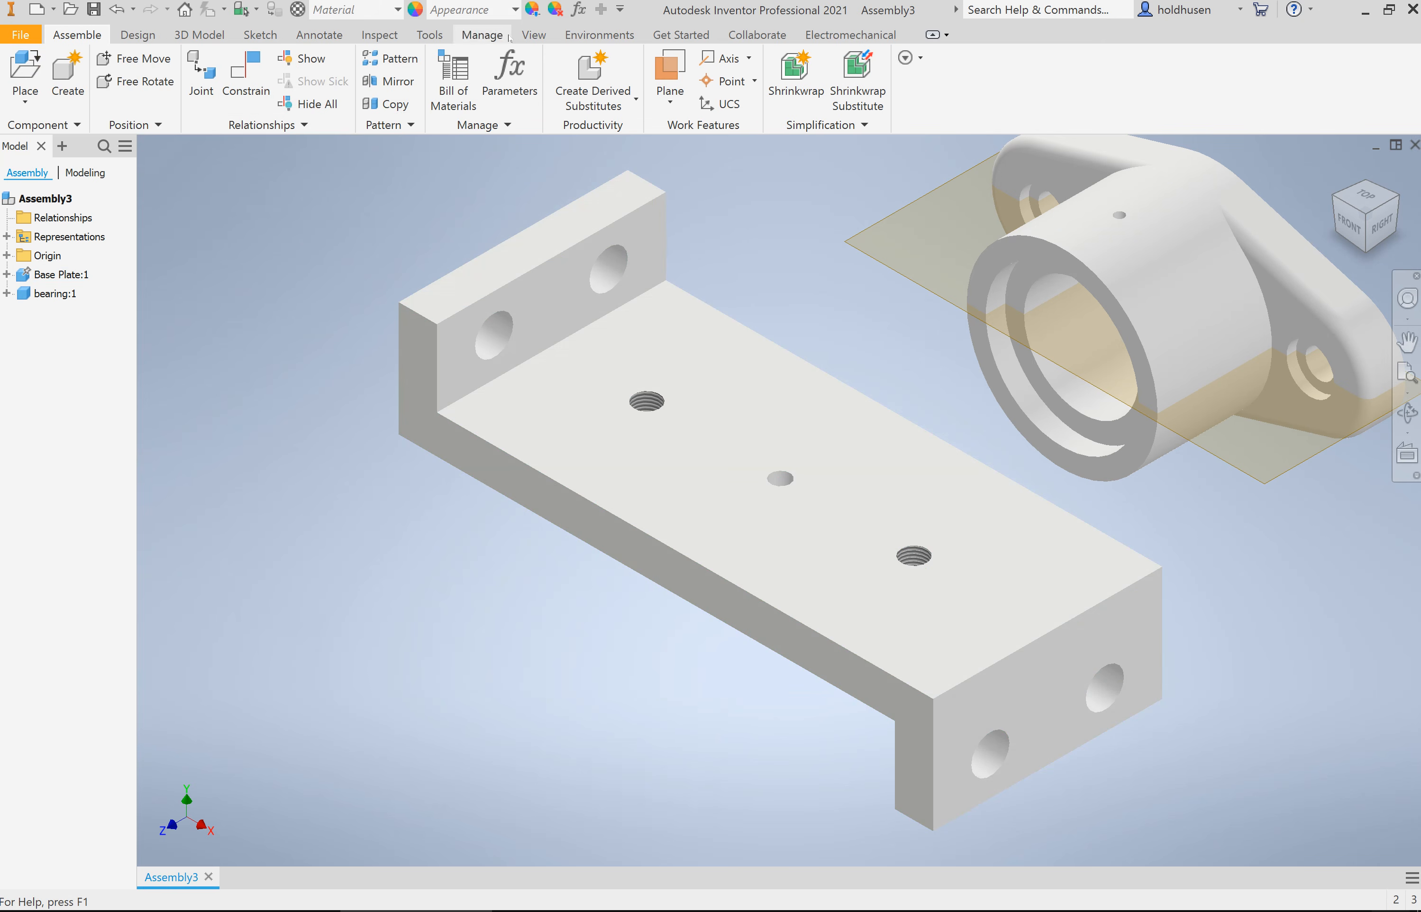
# Step: Turn on the degrees-of-freedom display and move the bearing slightly to test its free motion
pyautogui.click(529, 36)
pyautogui.click(128, 81)
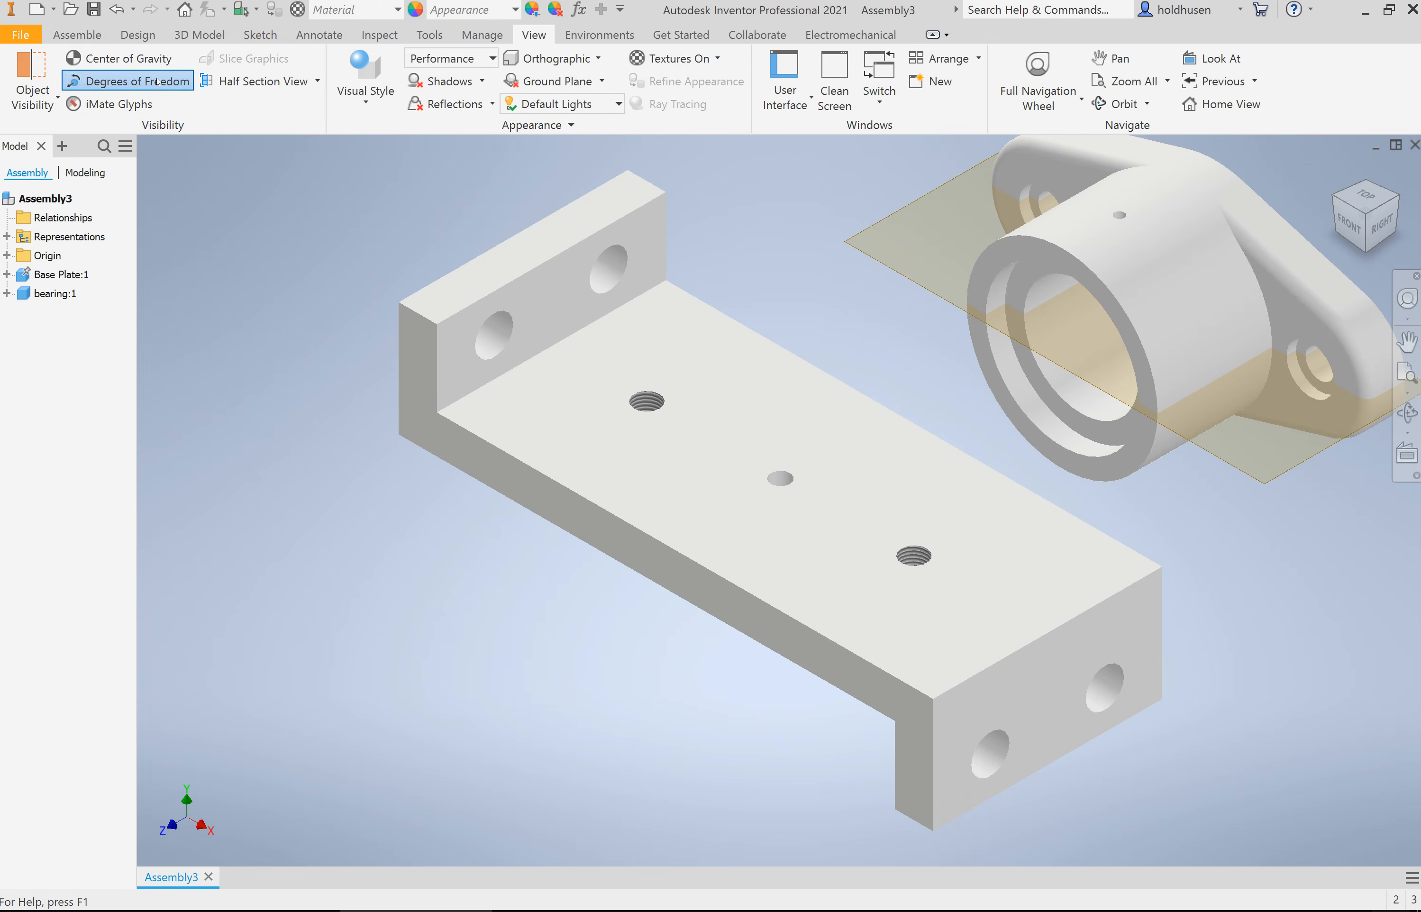
pyautogui.click(1121, 310)
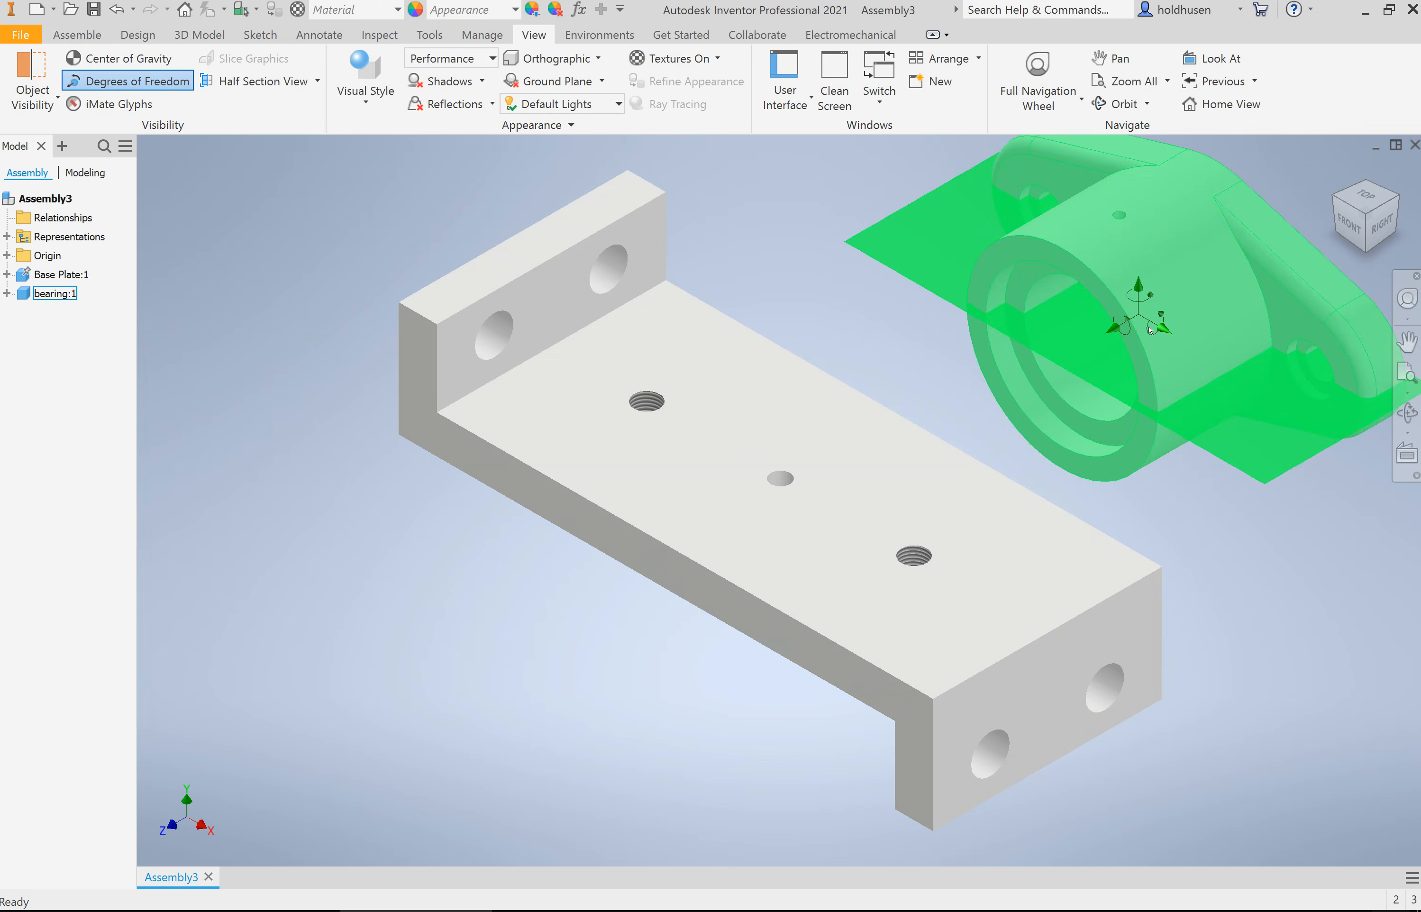
pyautogui.moveTo(1148, 275); pyautogui.dragTo(1176, 366)
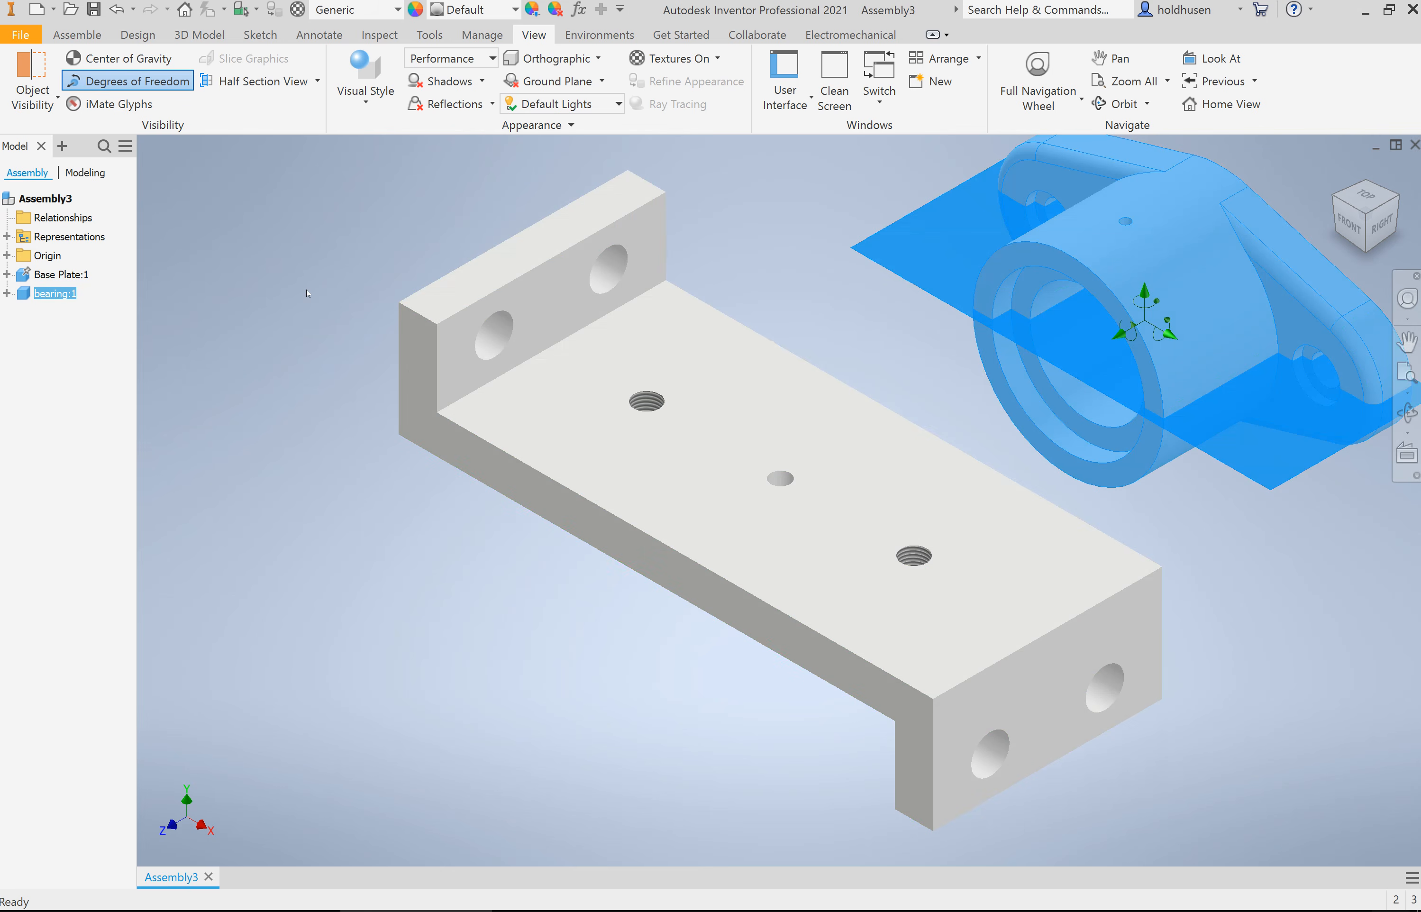
# Step: Apply a Mate constraint with a 0.000 in offset between the base plate's large upper face and the underside of the bearing's flange
pyautogui.click(78, 36)
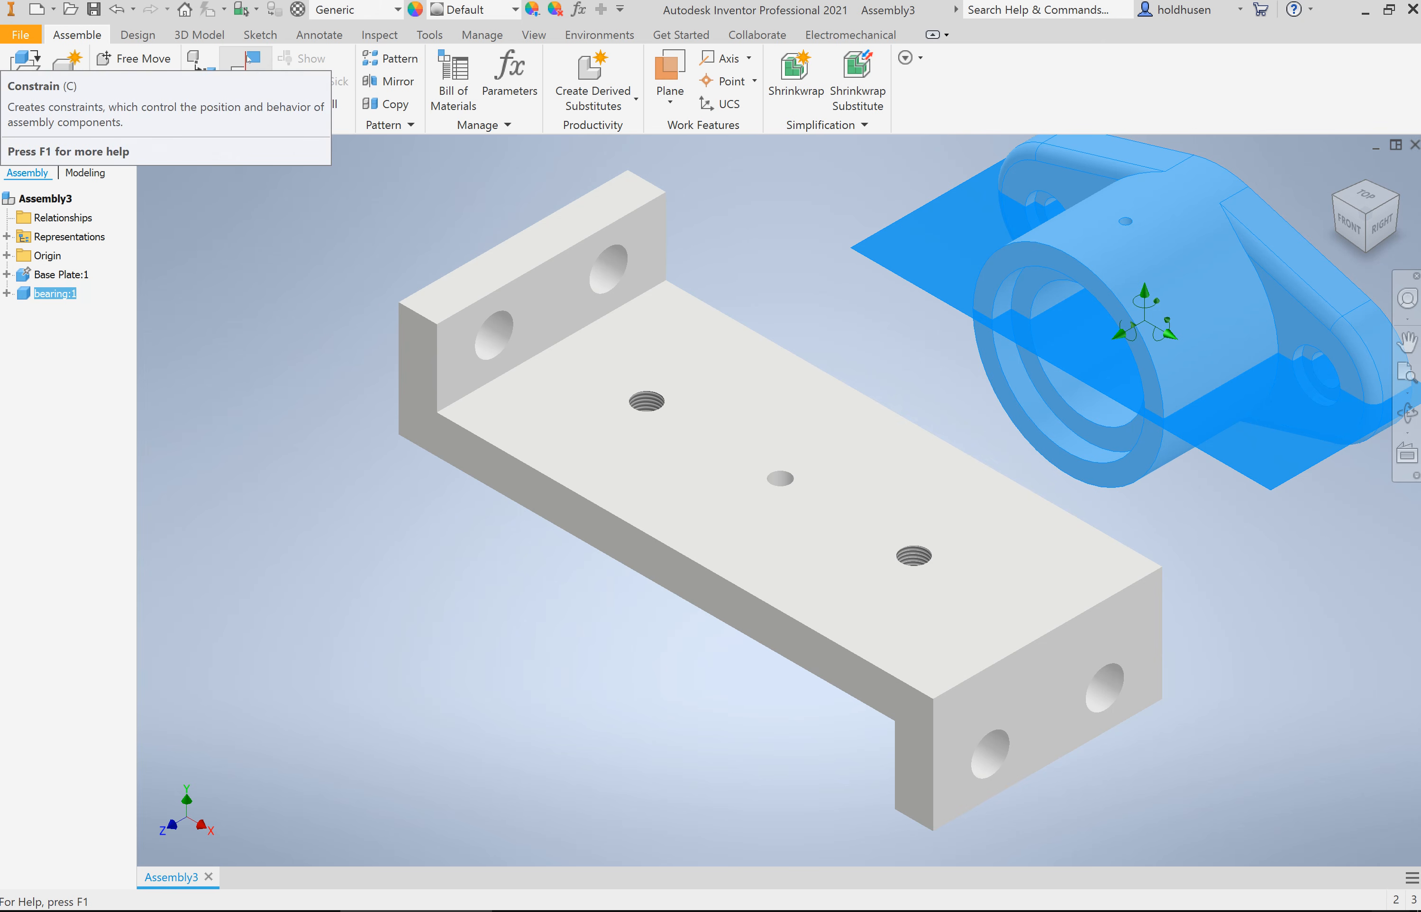
pyautogui.click(248, 58)
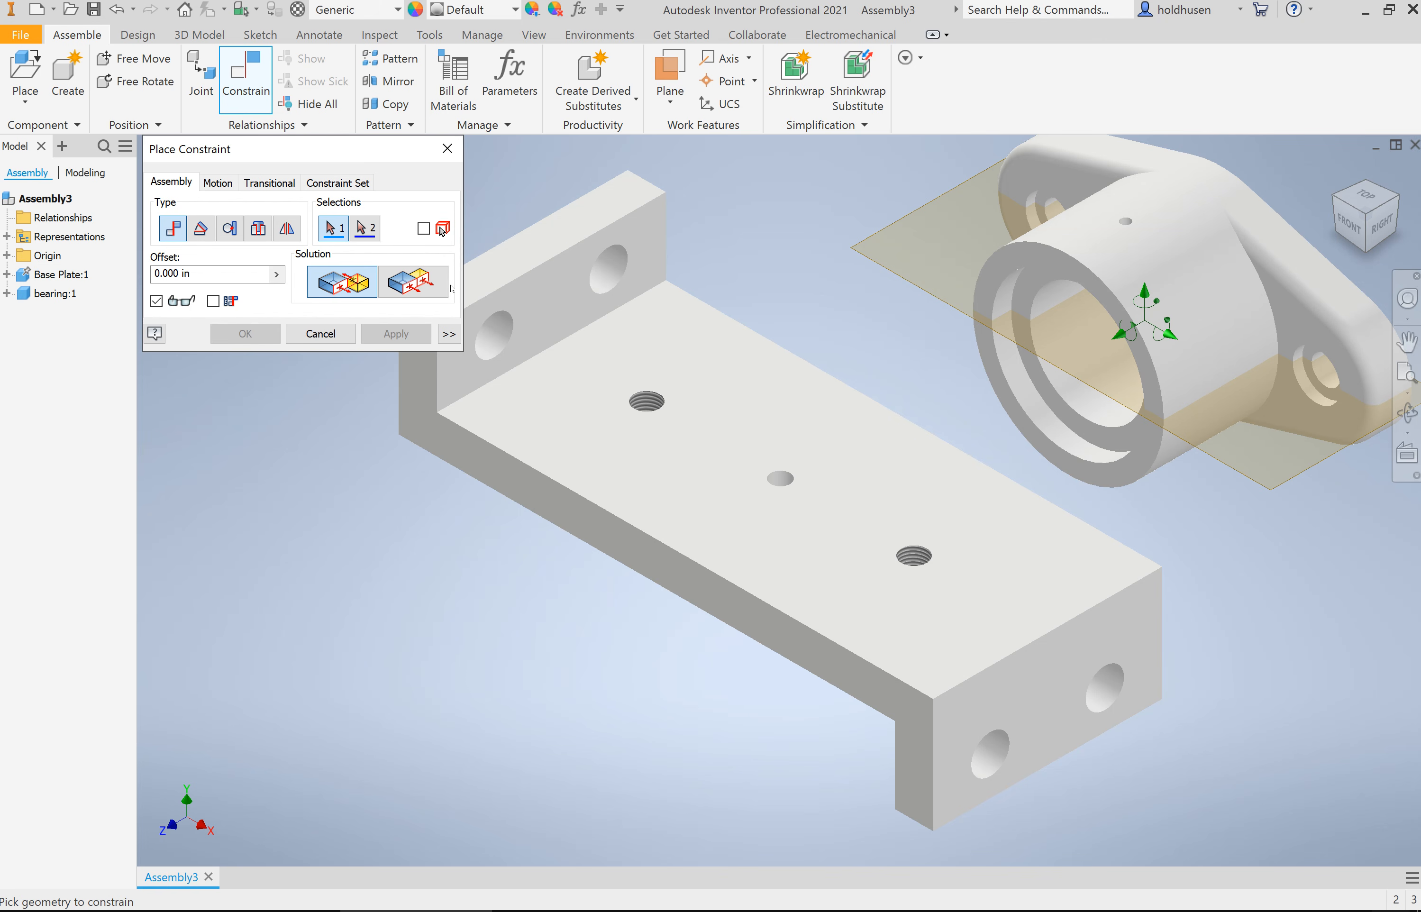
pyautogui.click(777, 400)
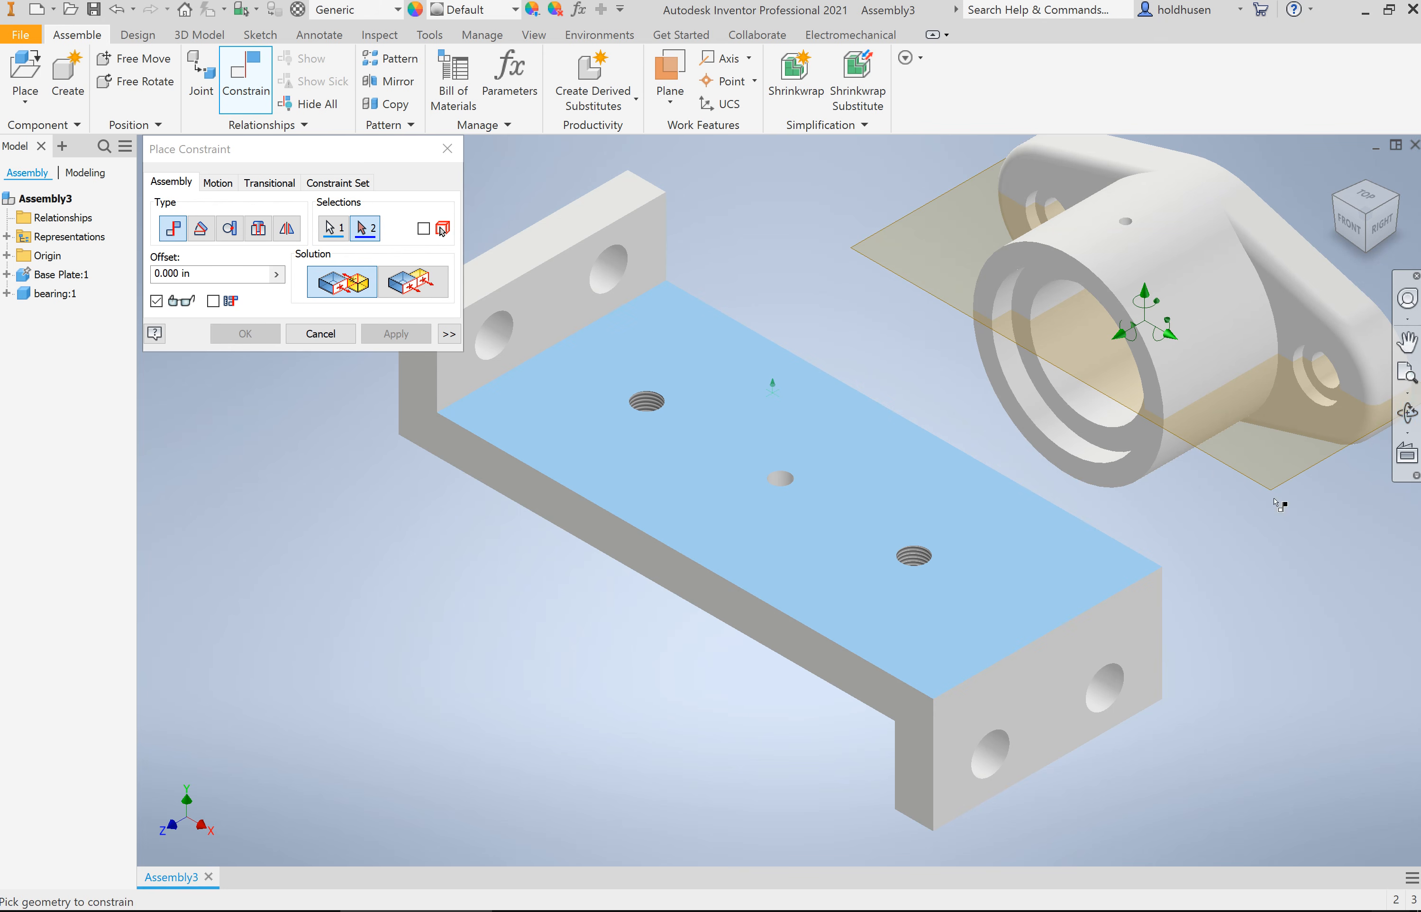
pyautogui.click(1407, 413)
pyautogui.moveTo(996, 481); pyautogui.dragTo(949, 501)
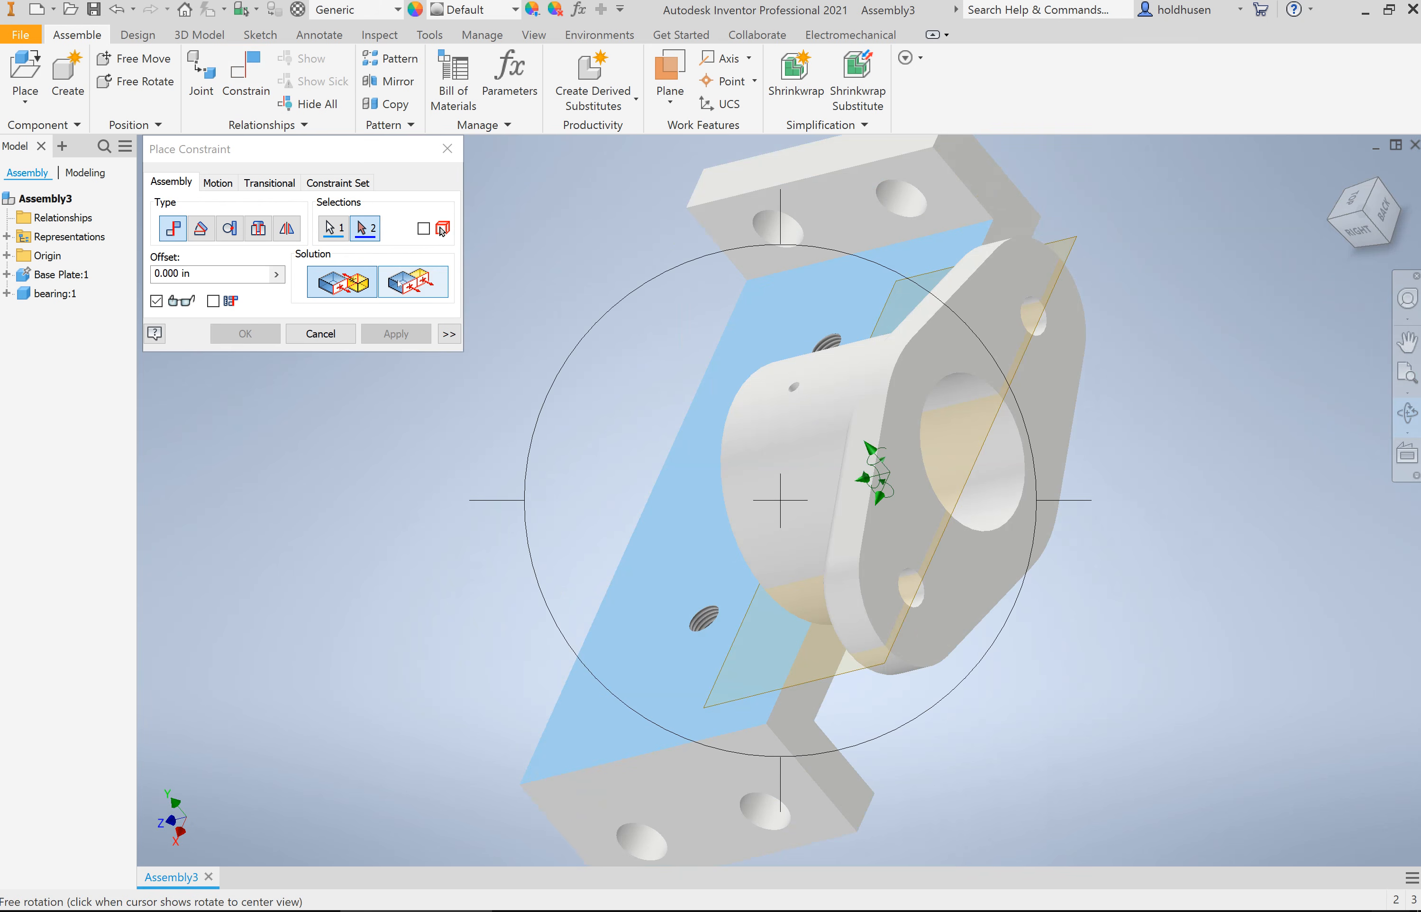
pyautogui.click(1409, 411)
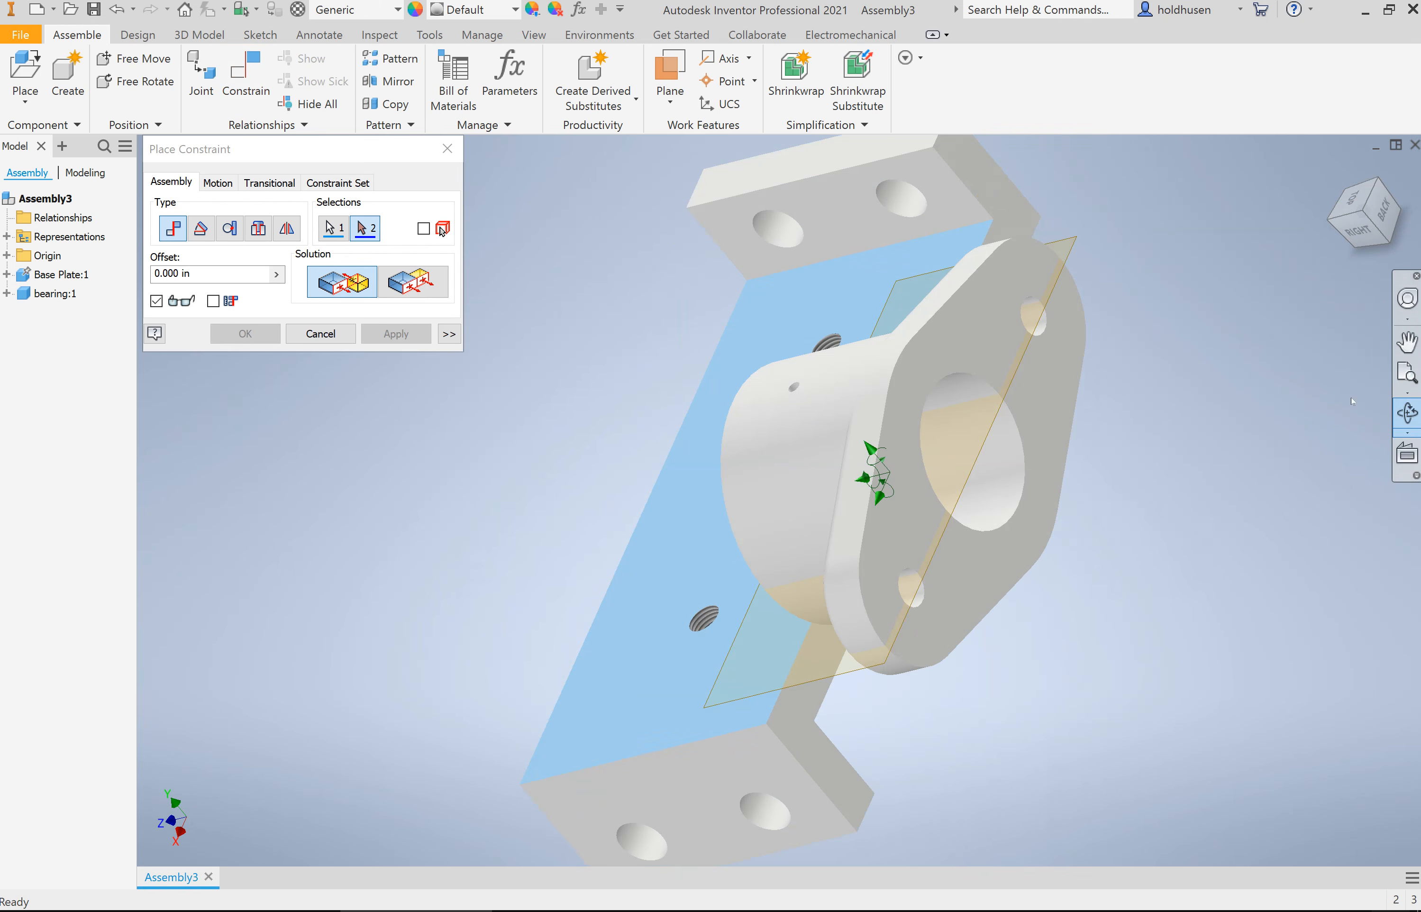
pyautogui.click(245, 81)
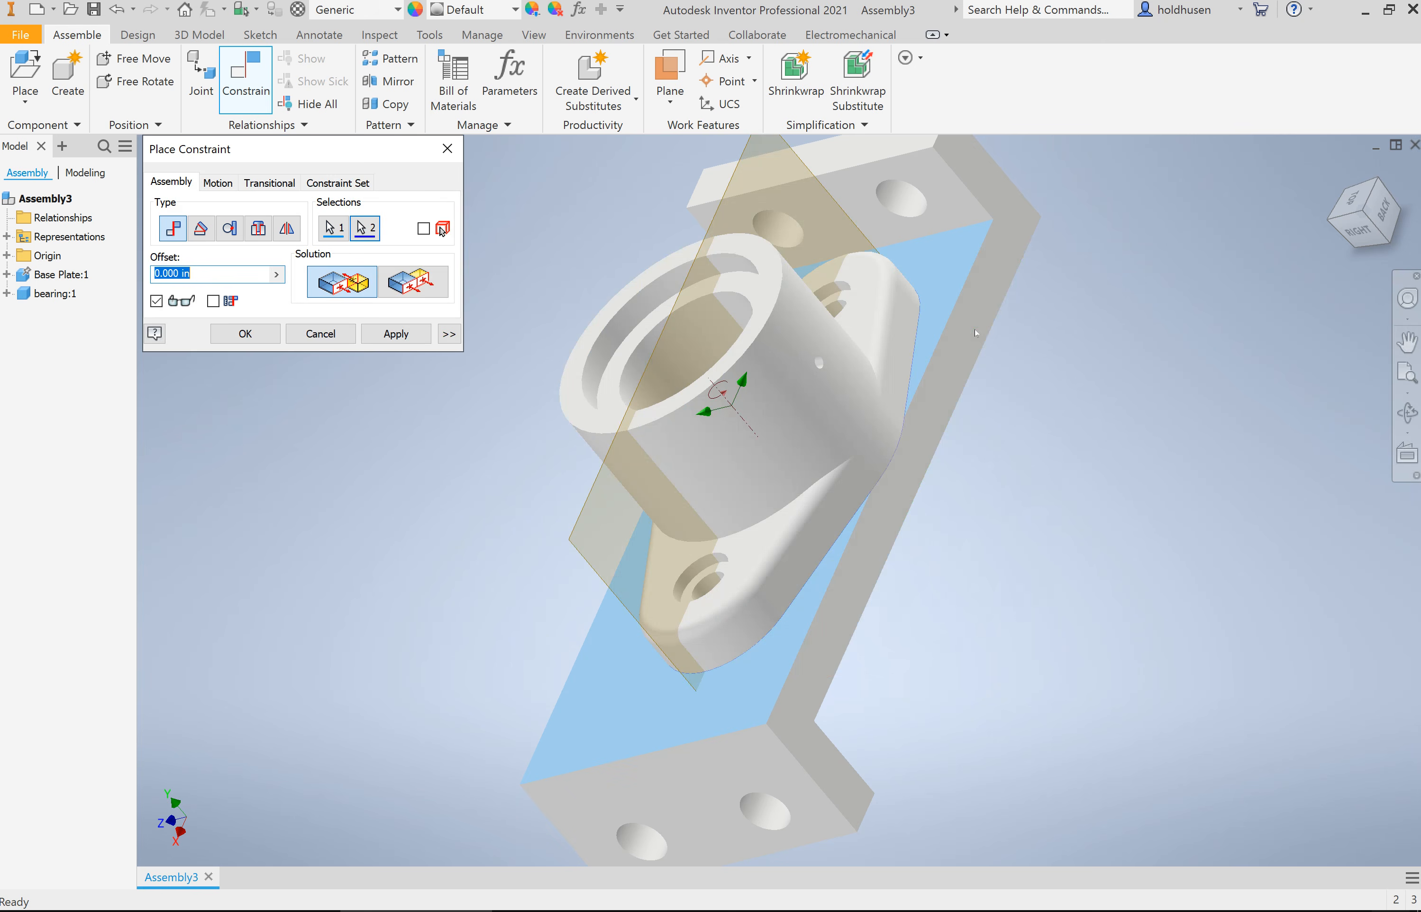
pyautogui.click(1335, 170)
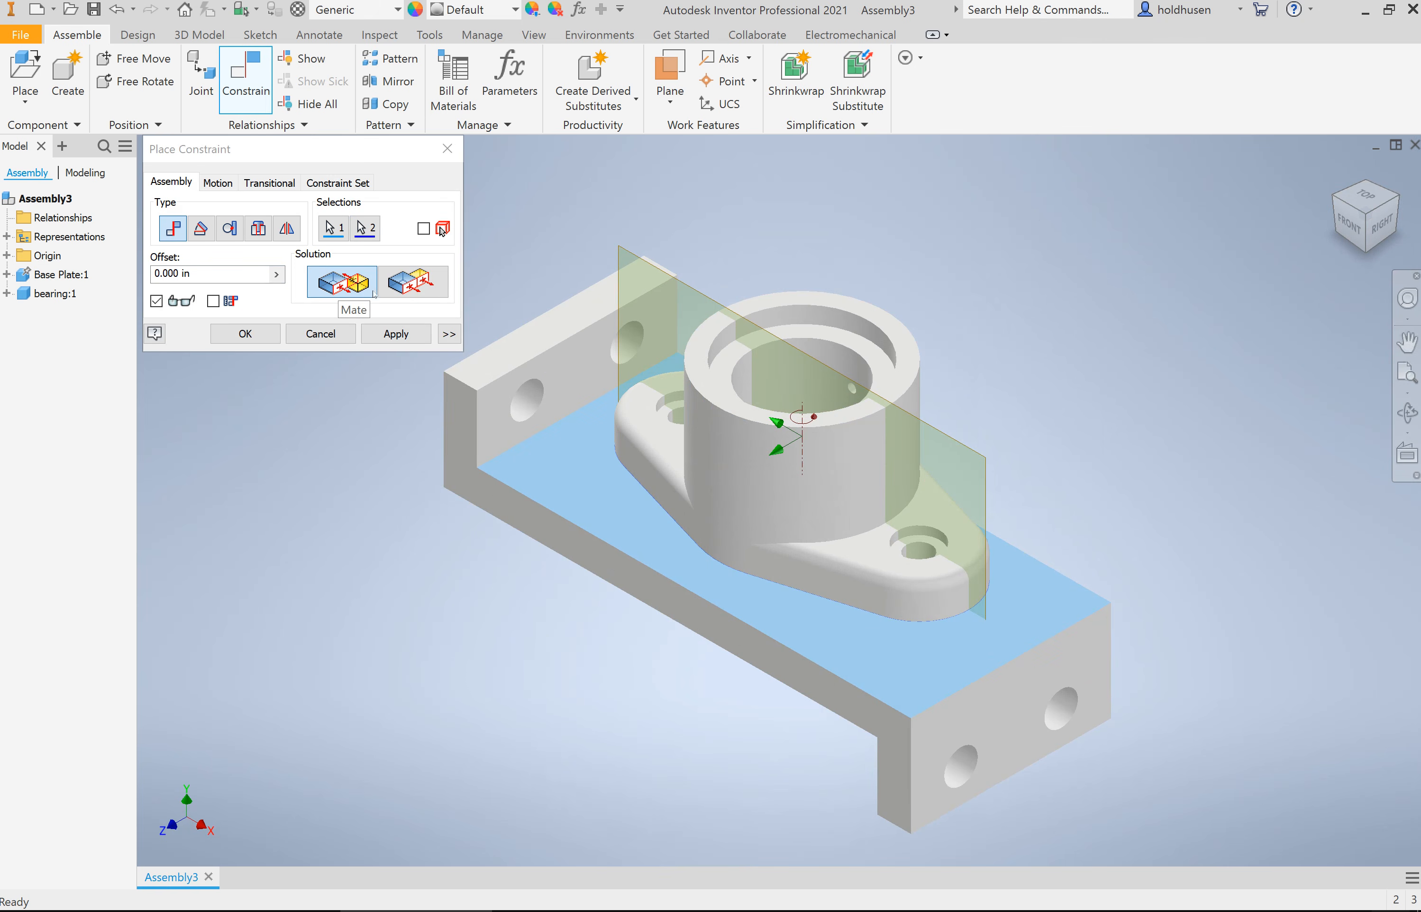
pyautogui.click(411, 283)
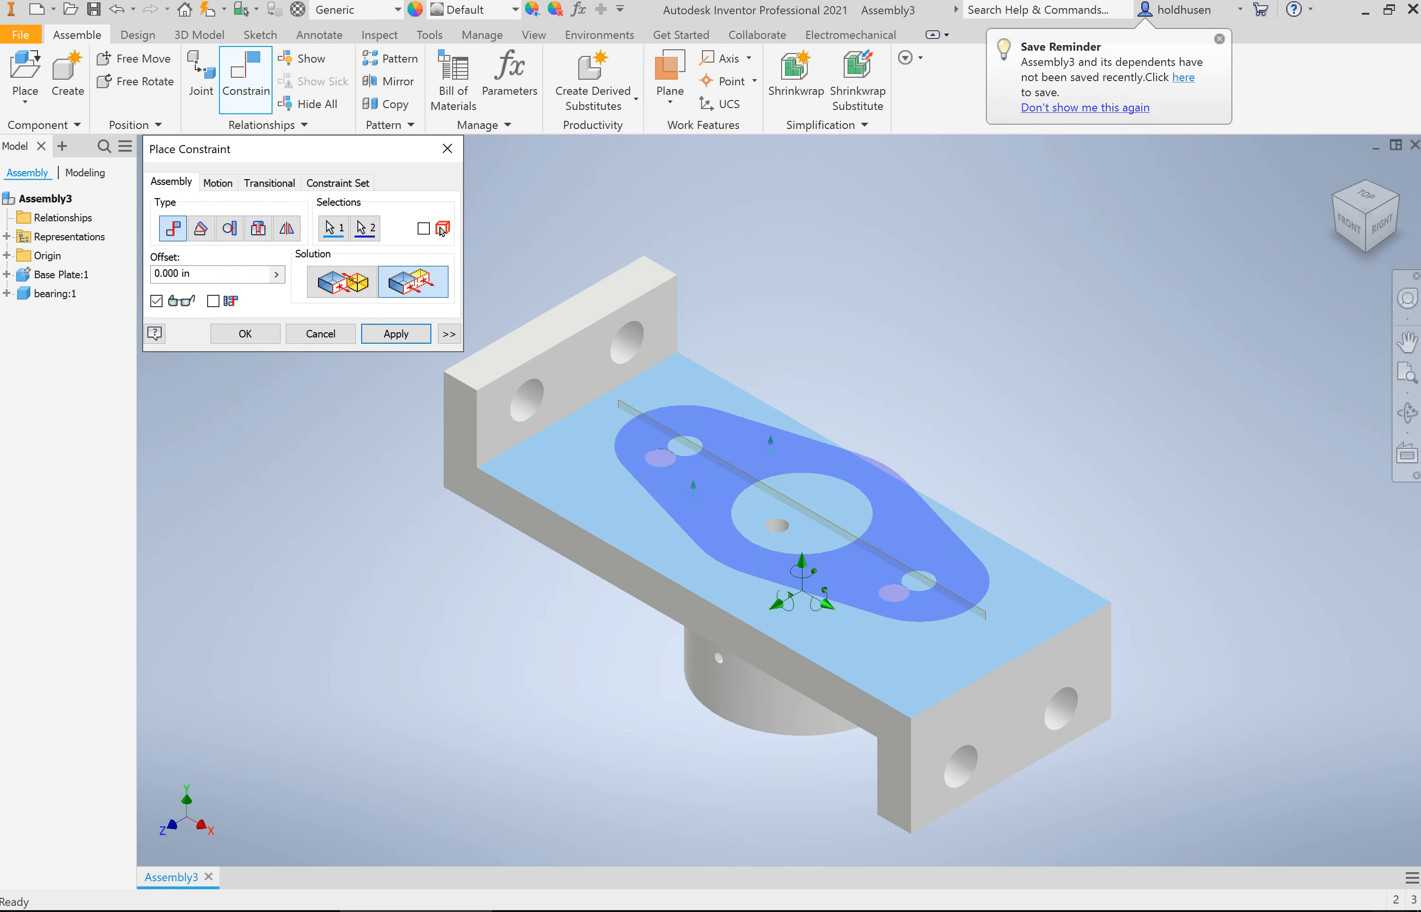
pyautogui.click(360, 274)
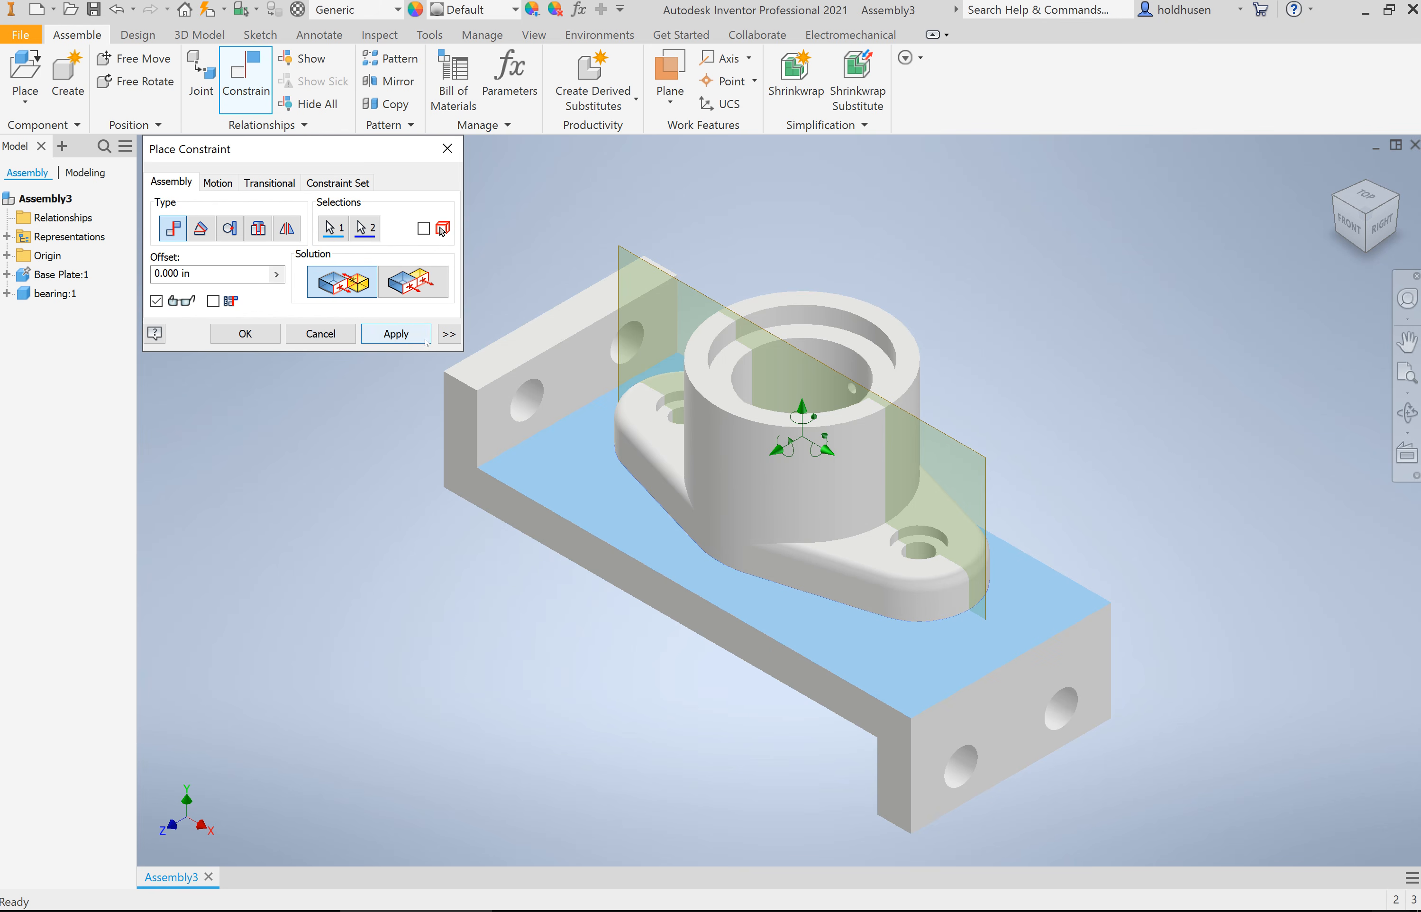
pyautogui.click(260, 335)
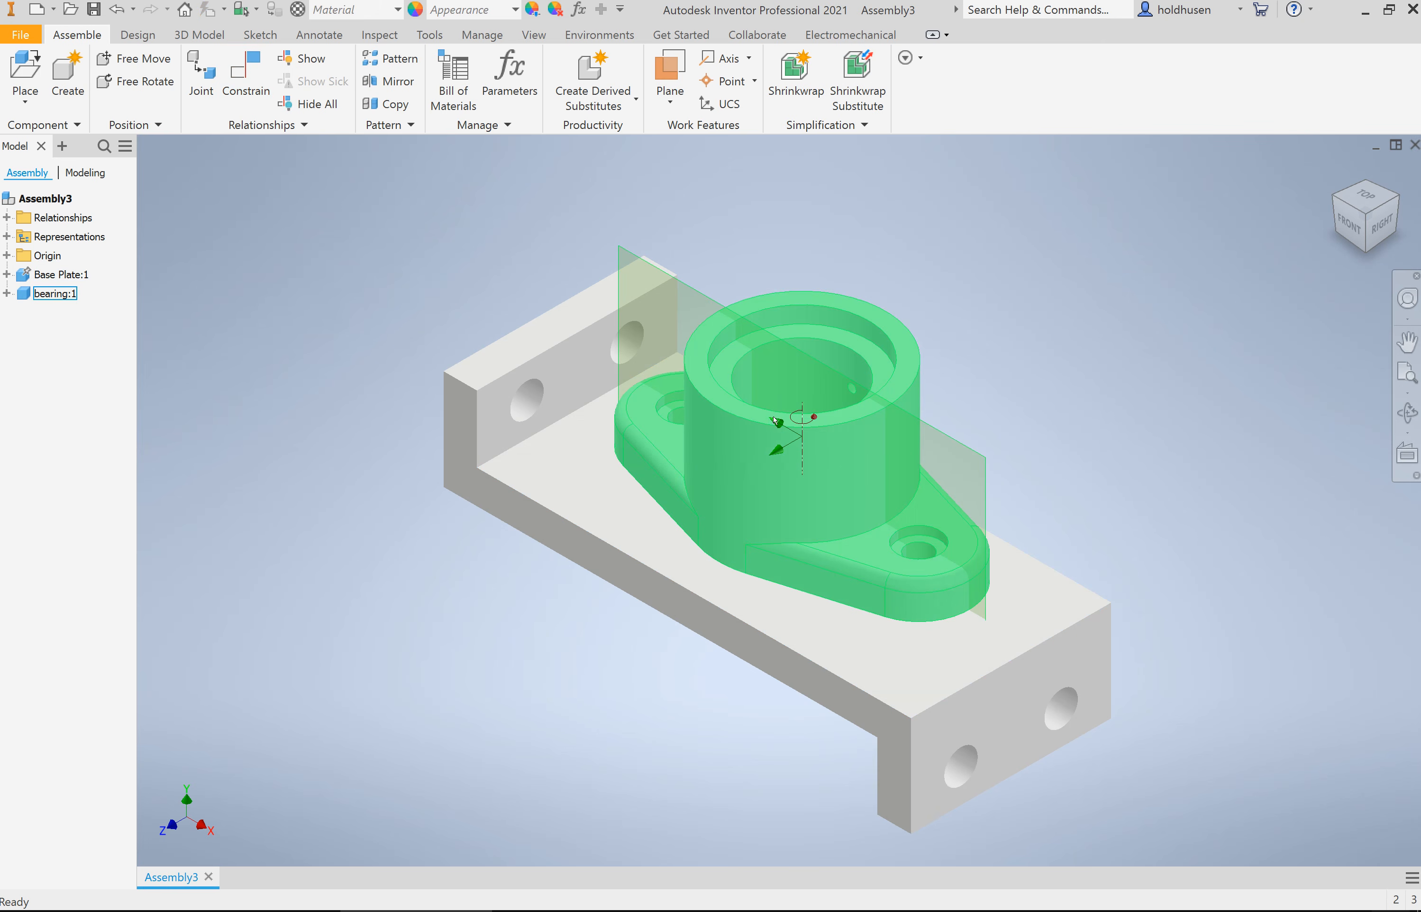
# Step: Slide the bearing across the base plate's upper face toward its near end to test the remaining freedom
pyautogui.moveTo(849, 459); pyautogui.dragTo(1013, 569)
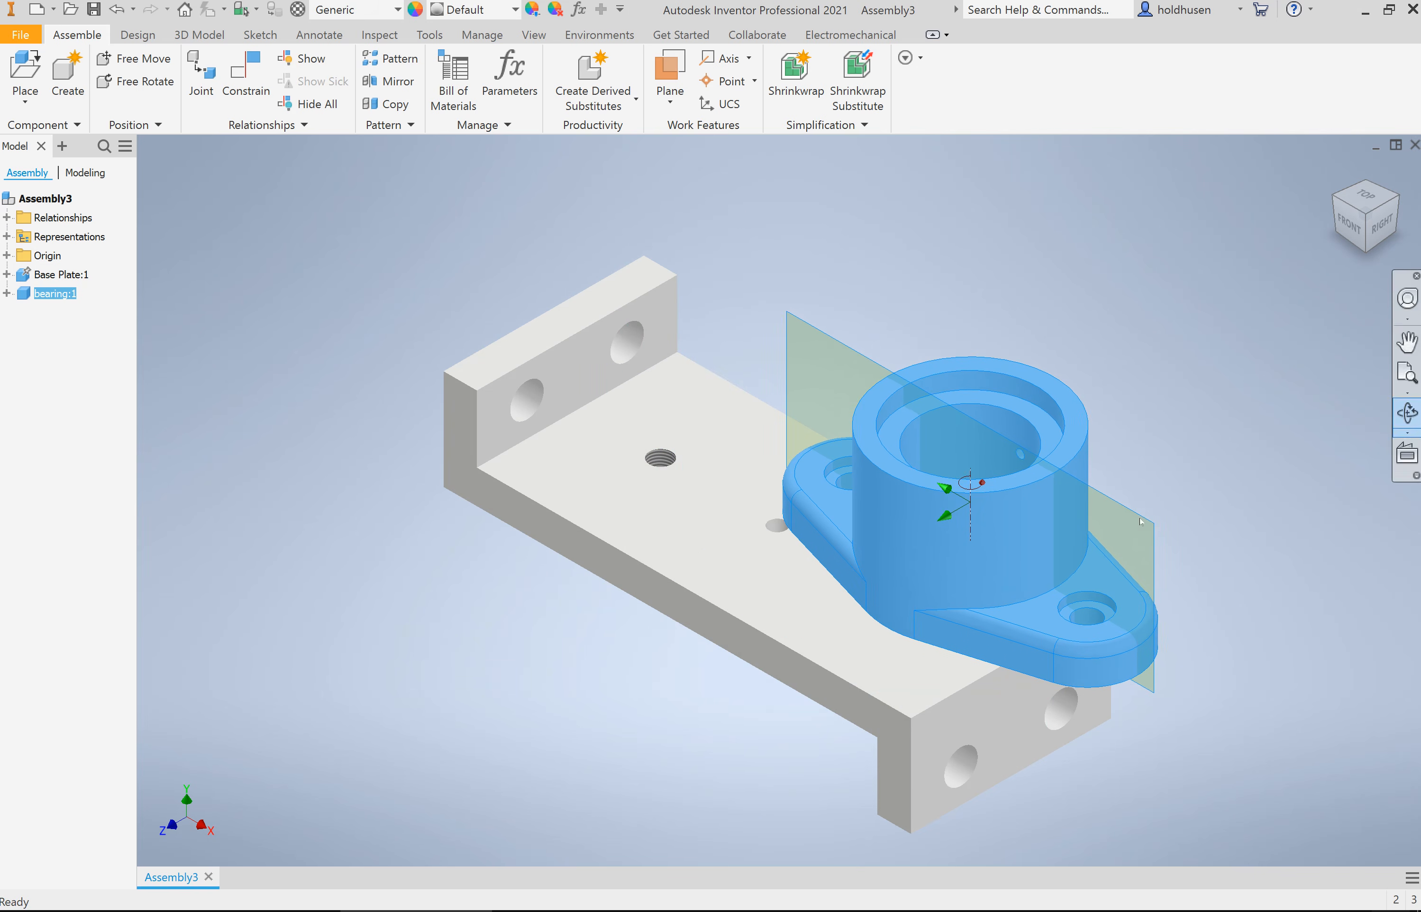
pyautogui.click(1406, 412)
pyautogui.moveTo(947, 603); pyautogui.dragTo(980, 608)
pyautogui.click(1335, 170)
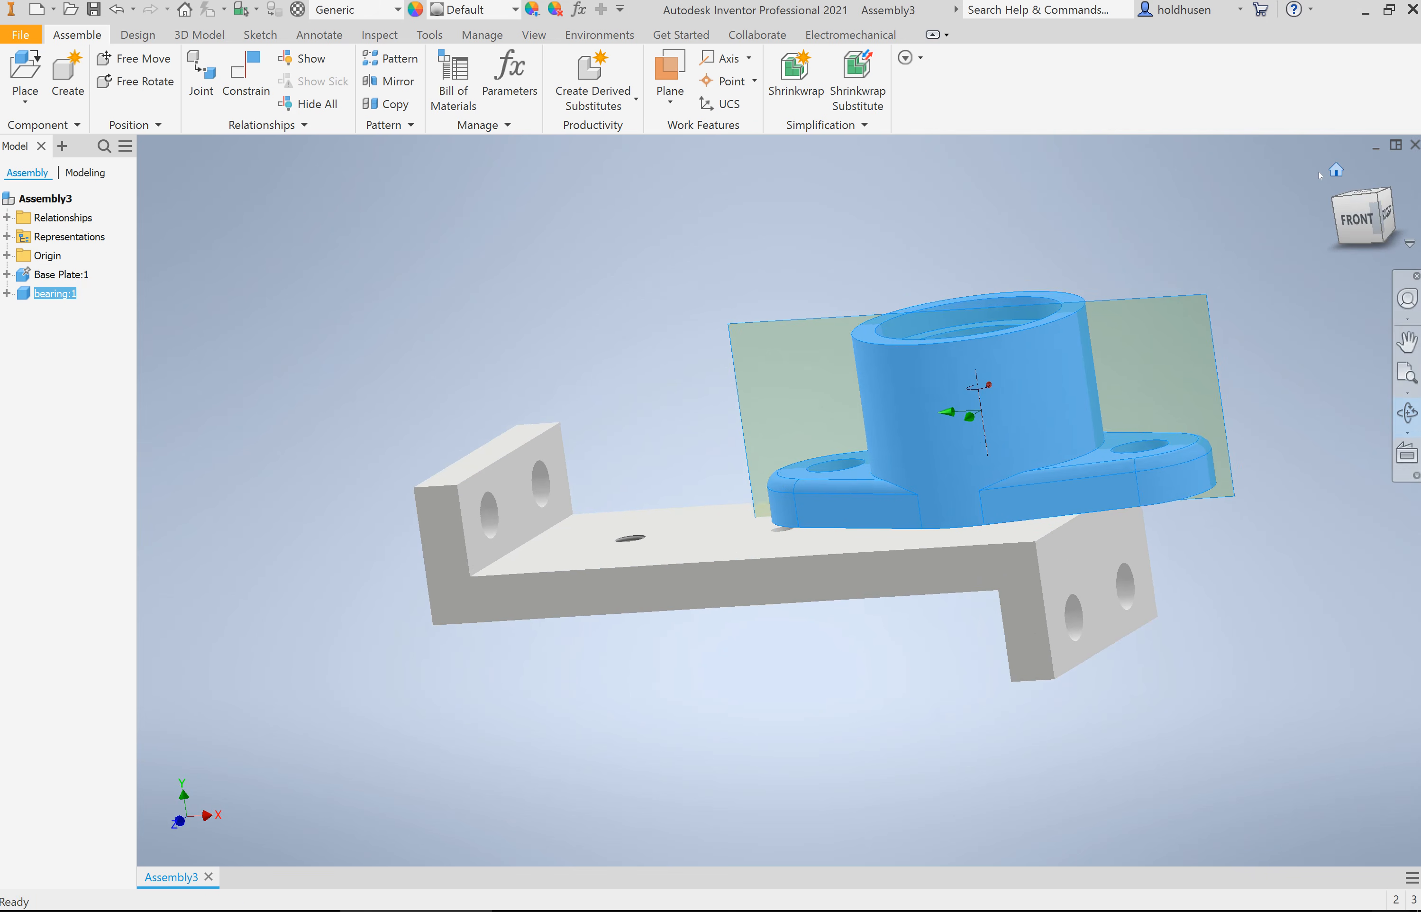
pyautogui.press('F4')
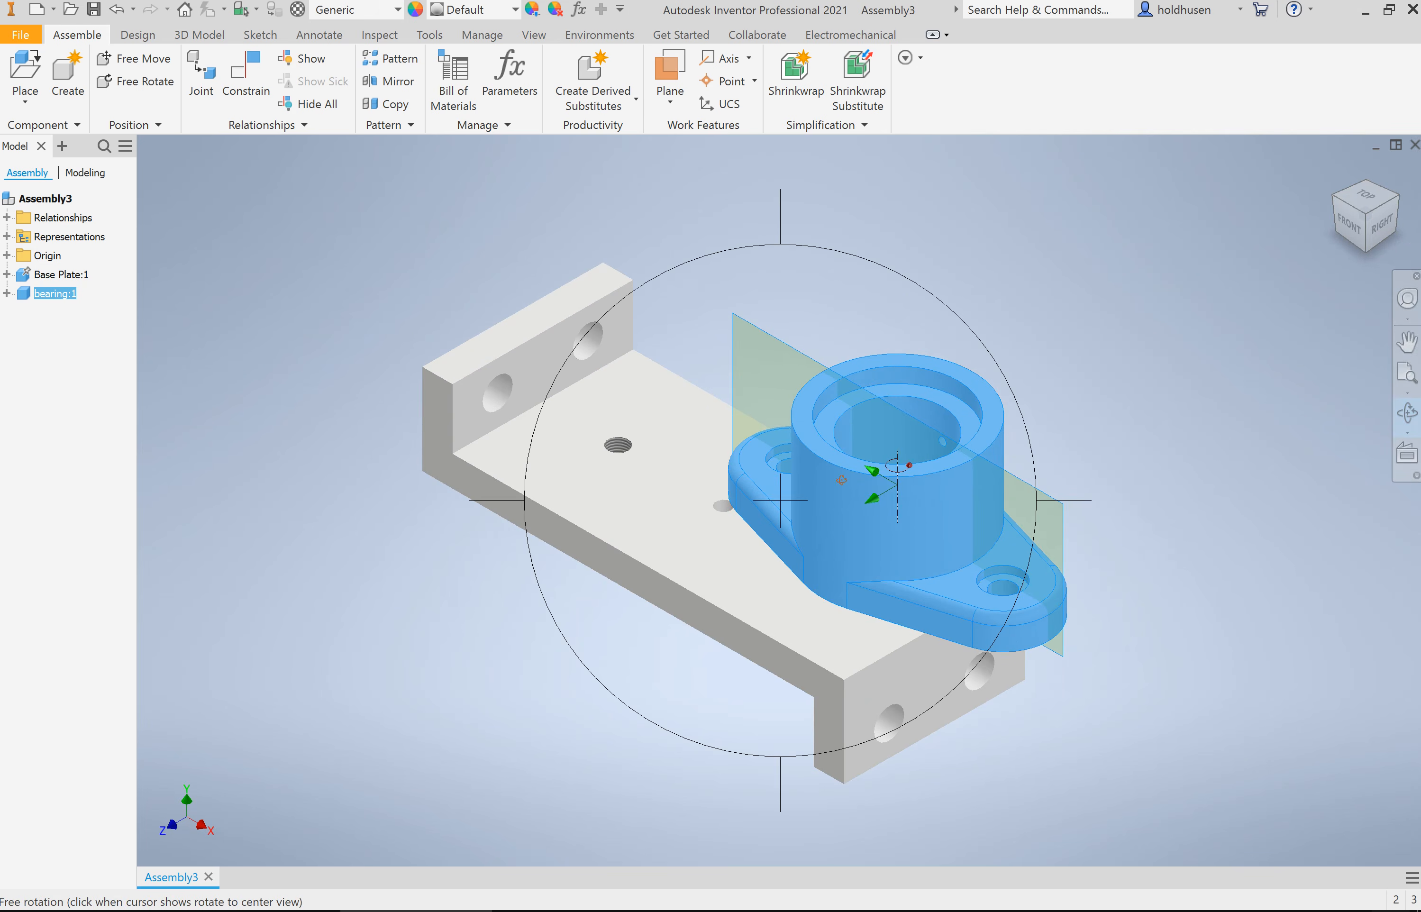
pyautogui.press('Escape')
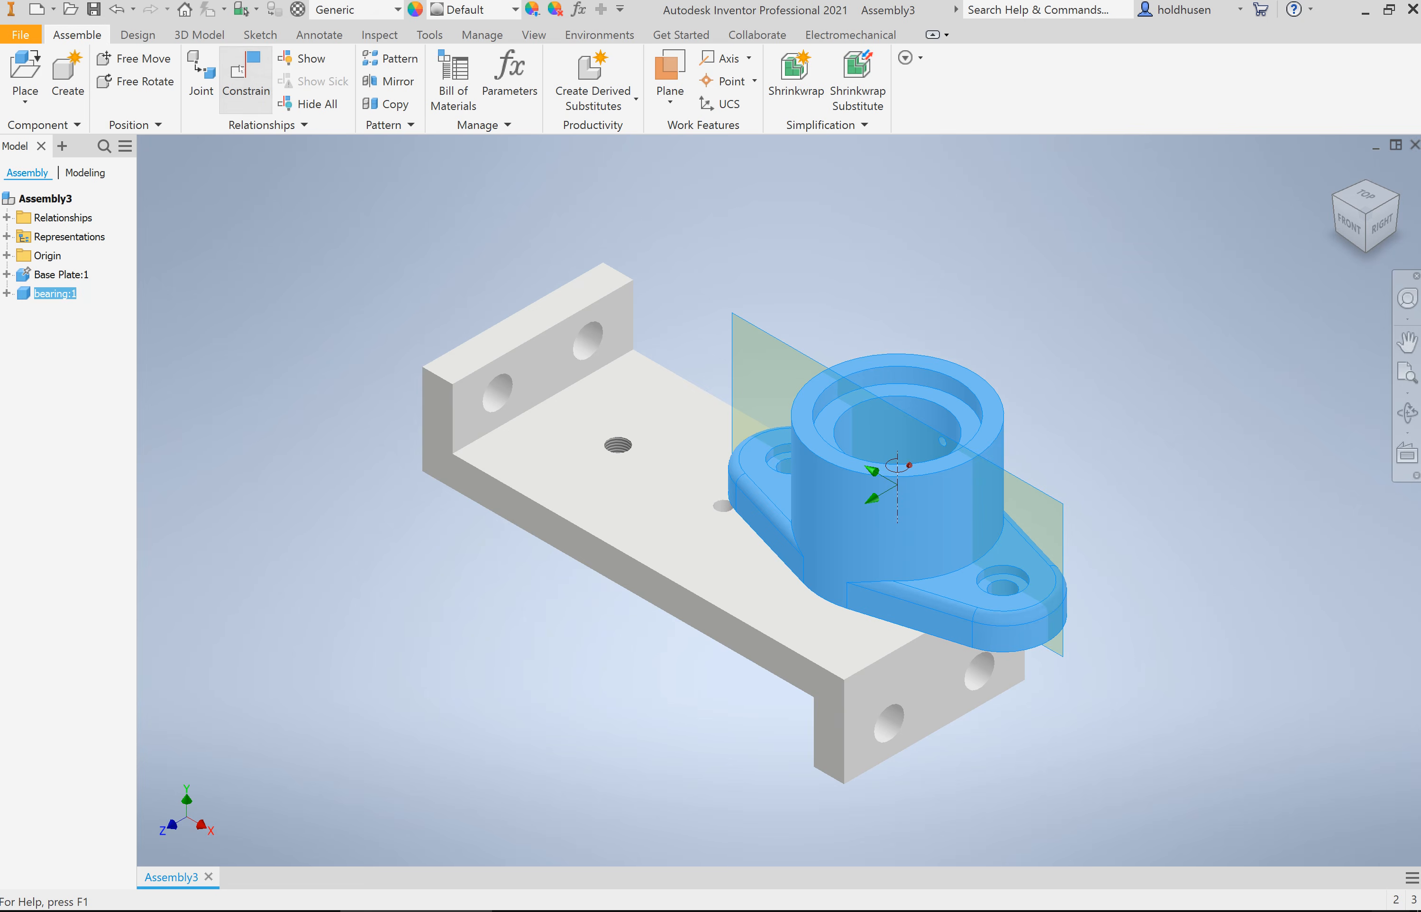
# Step: Mate the axis of the base plate's far threaded hole with the bearing's near flange hole axis, using a 0.000 in offset and opposed directions
pyautogui.click(246, 80)
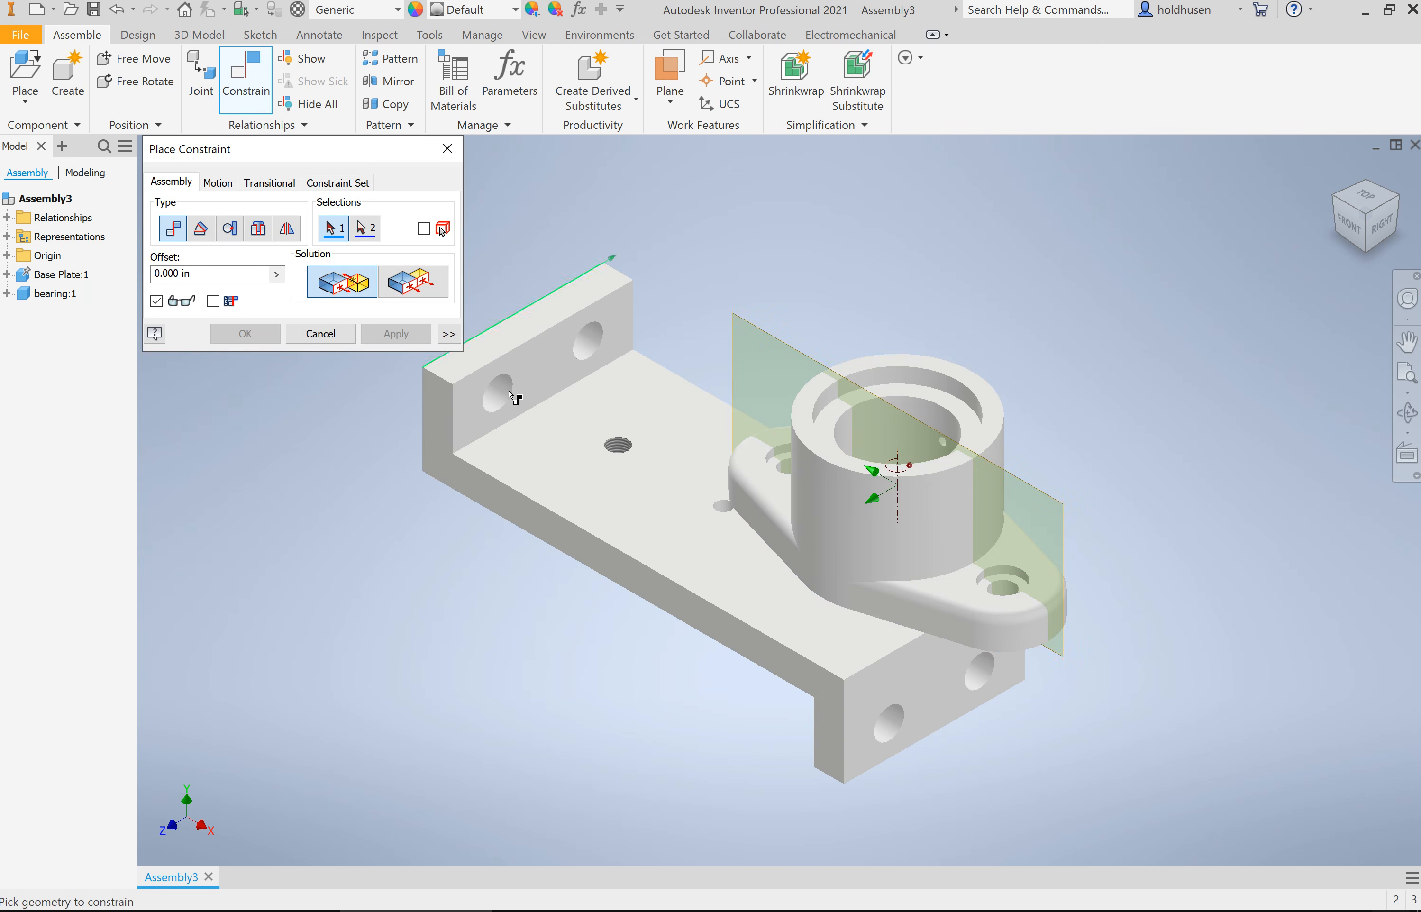
pyautogui.click(622, 452)
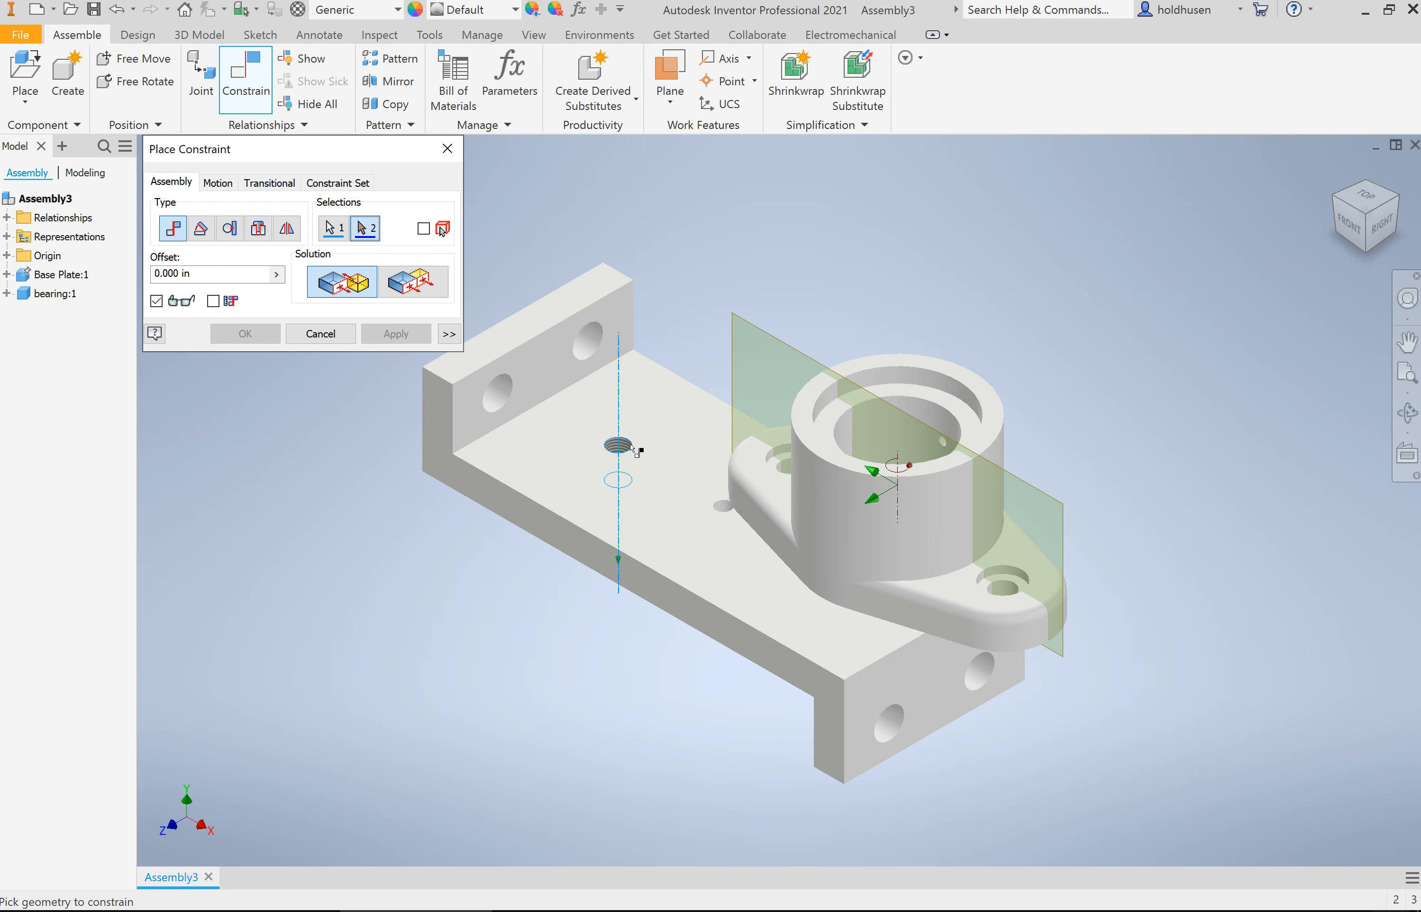
pyautogui.click(1007, 595)
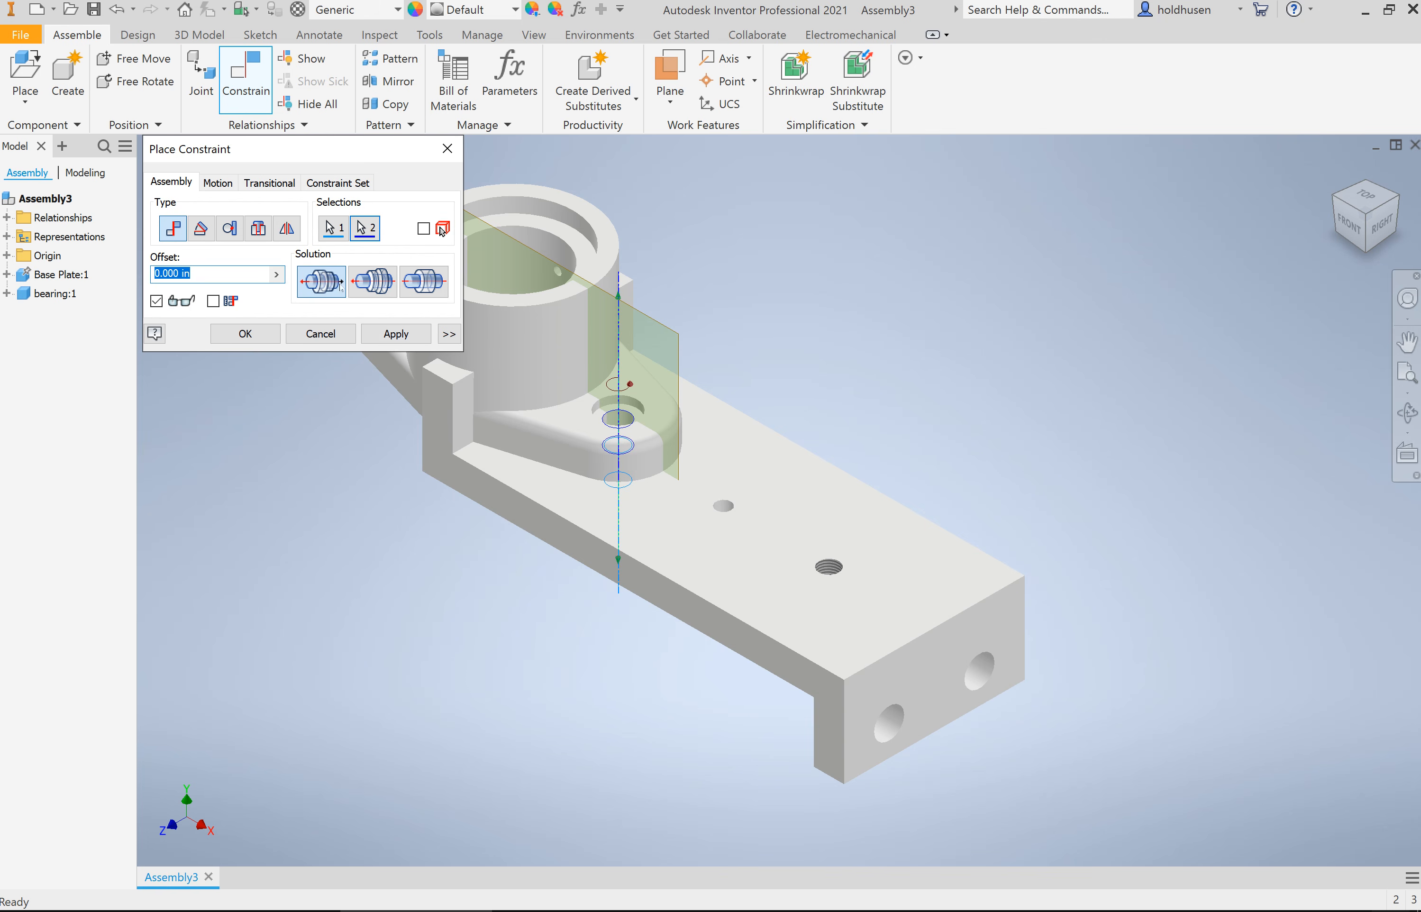
pyautogui.click(321, 289)
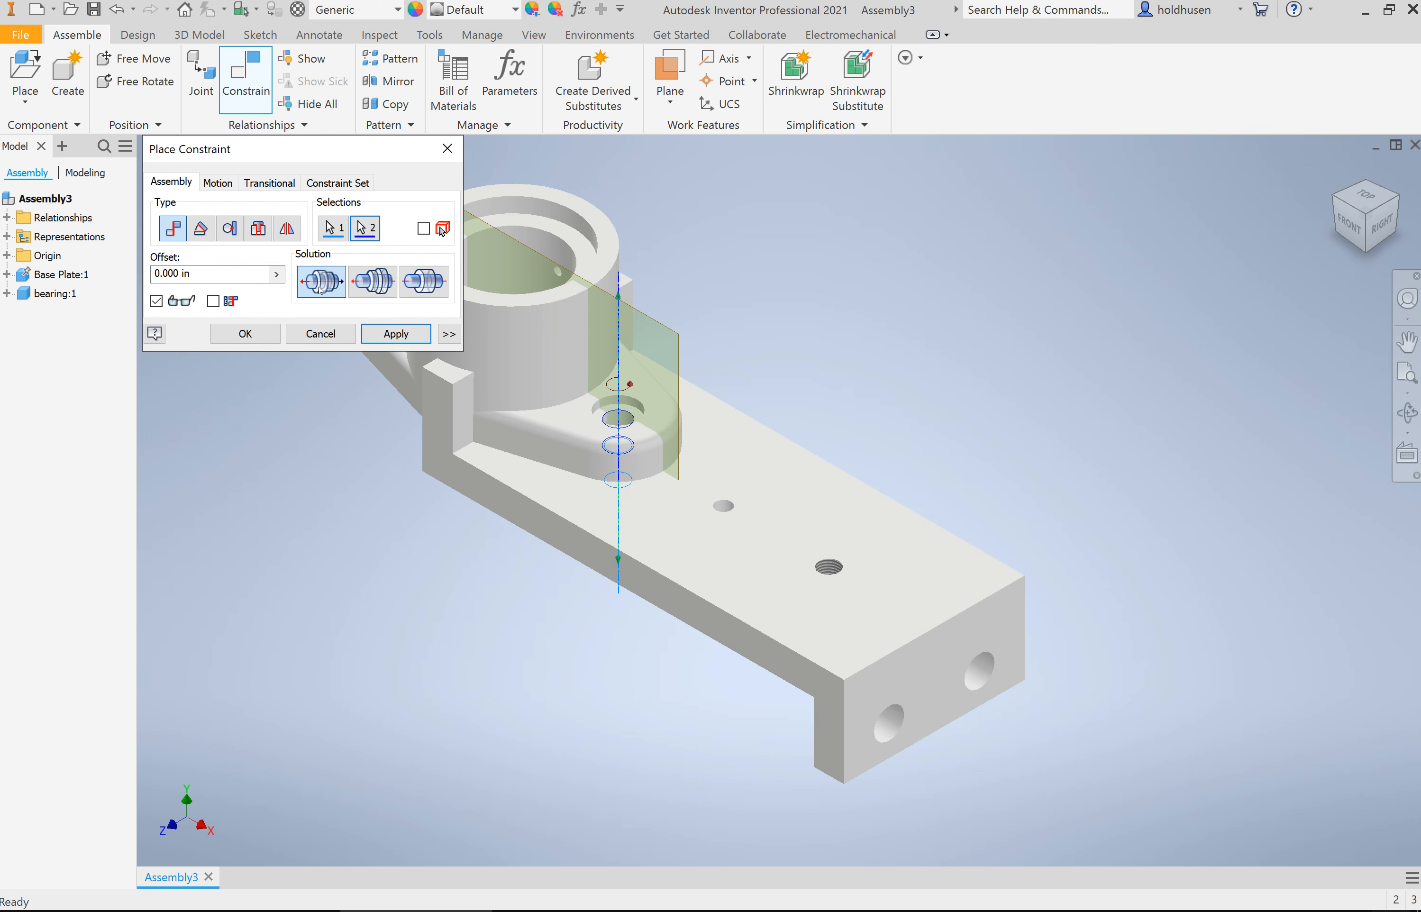
pyautogui.click(370, 287)
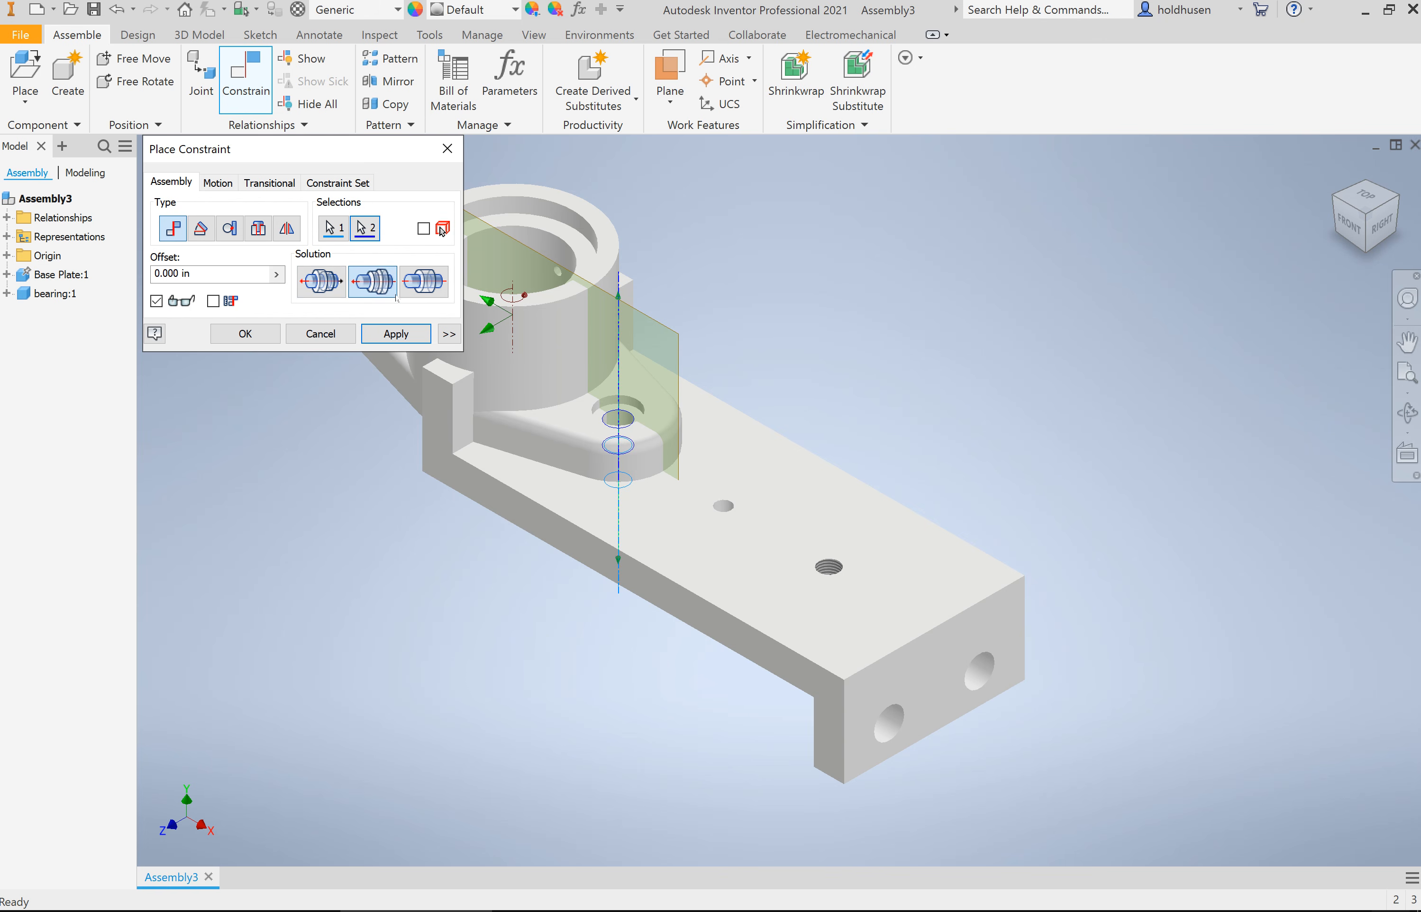
pyautogui.click(249, 337)
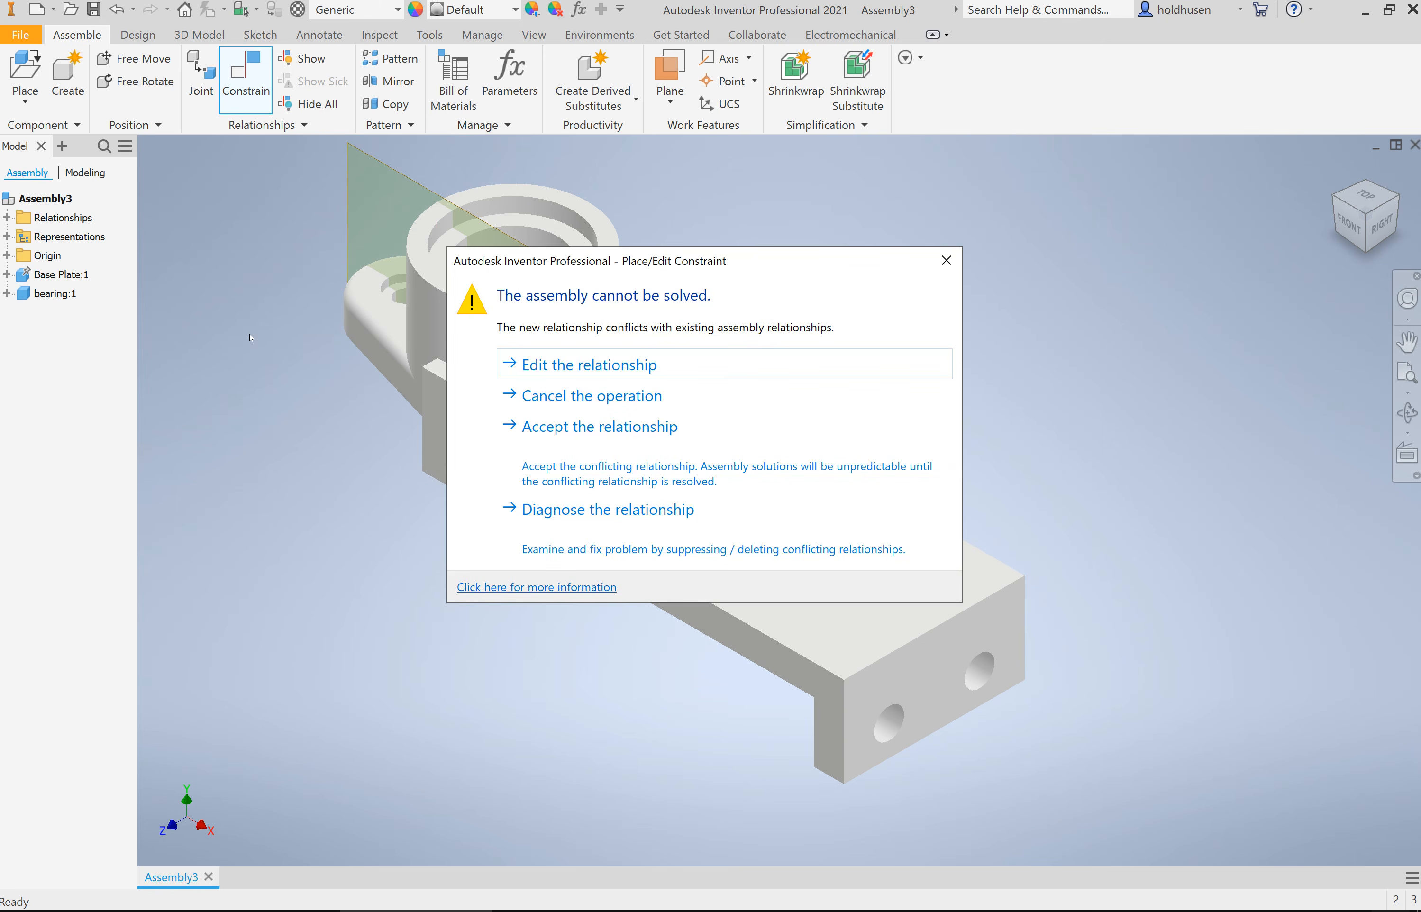
pyautogui.click(586, 365)
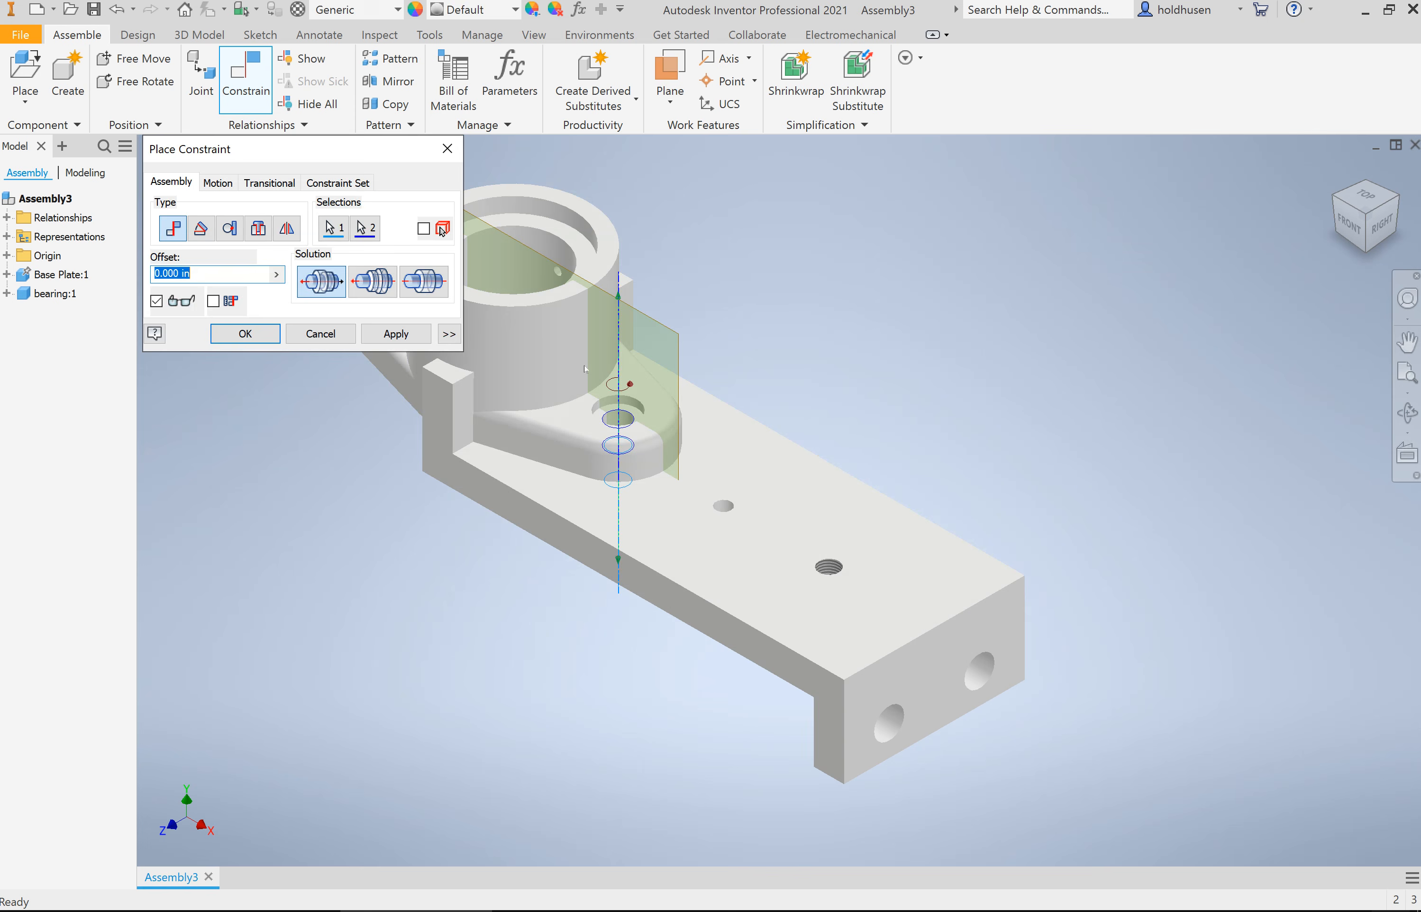
pyautogui.click(261, 335)
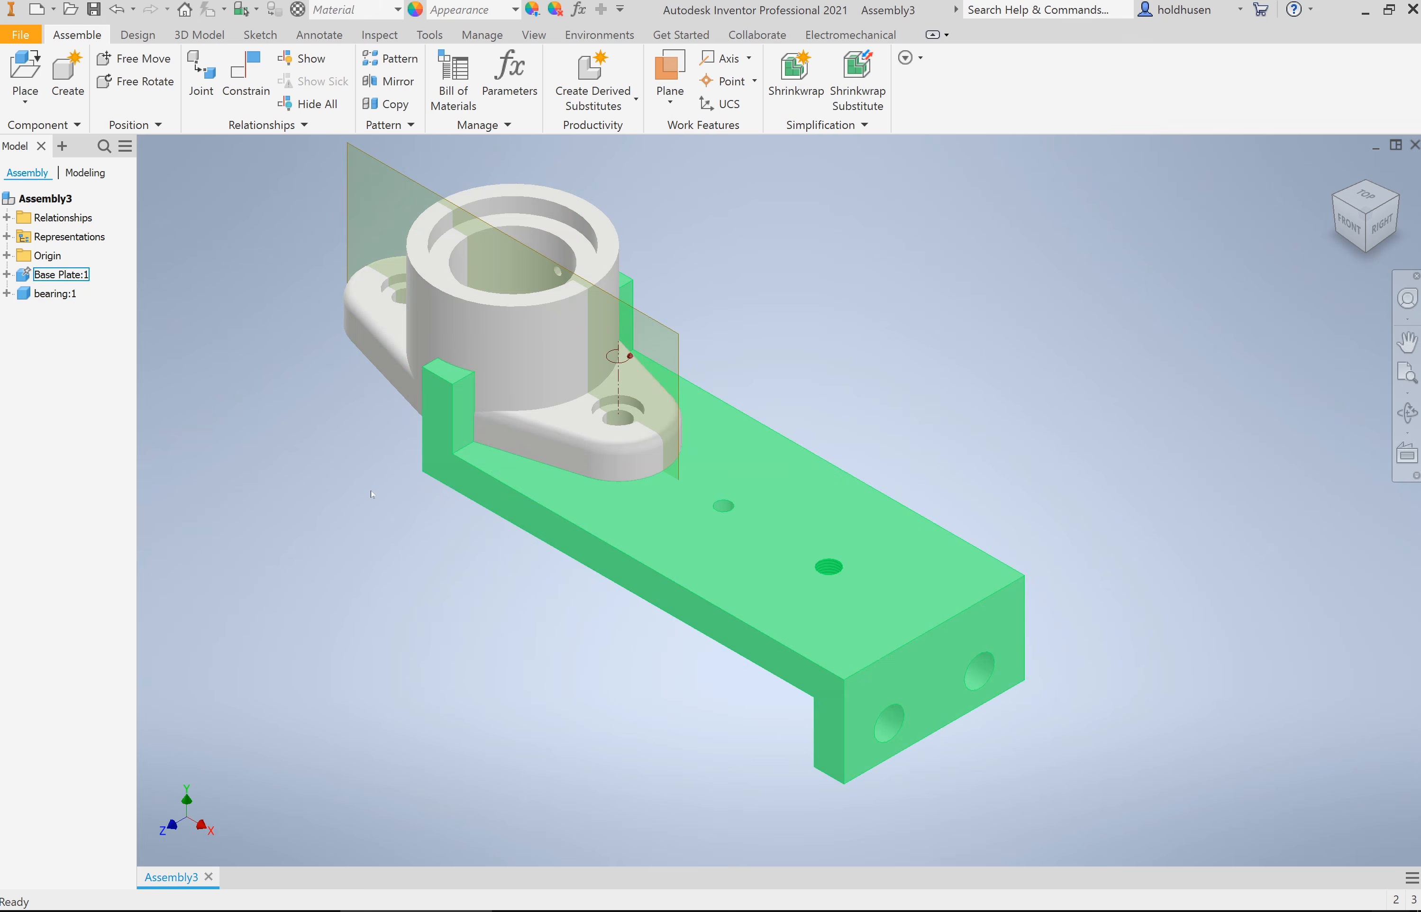
# Step: Swing the bearing over the plate and mate its free flange hole's axis with the near threaded hole, 0.000 in offset, aligned directions
pyautogui.moveTo(381, 365); pyautogui.dragTo(353, 383)
pyautogui.moveTo(563, 220); pyautogui.dragTo(1004, 319)
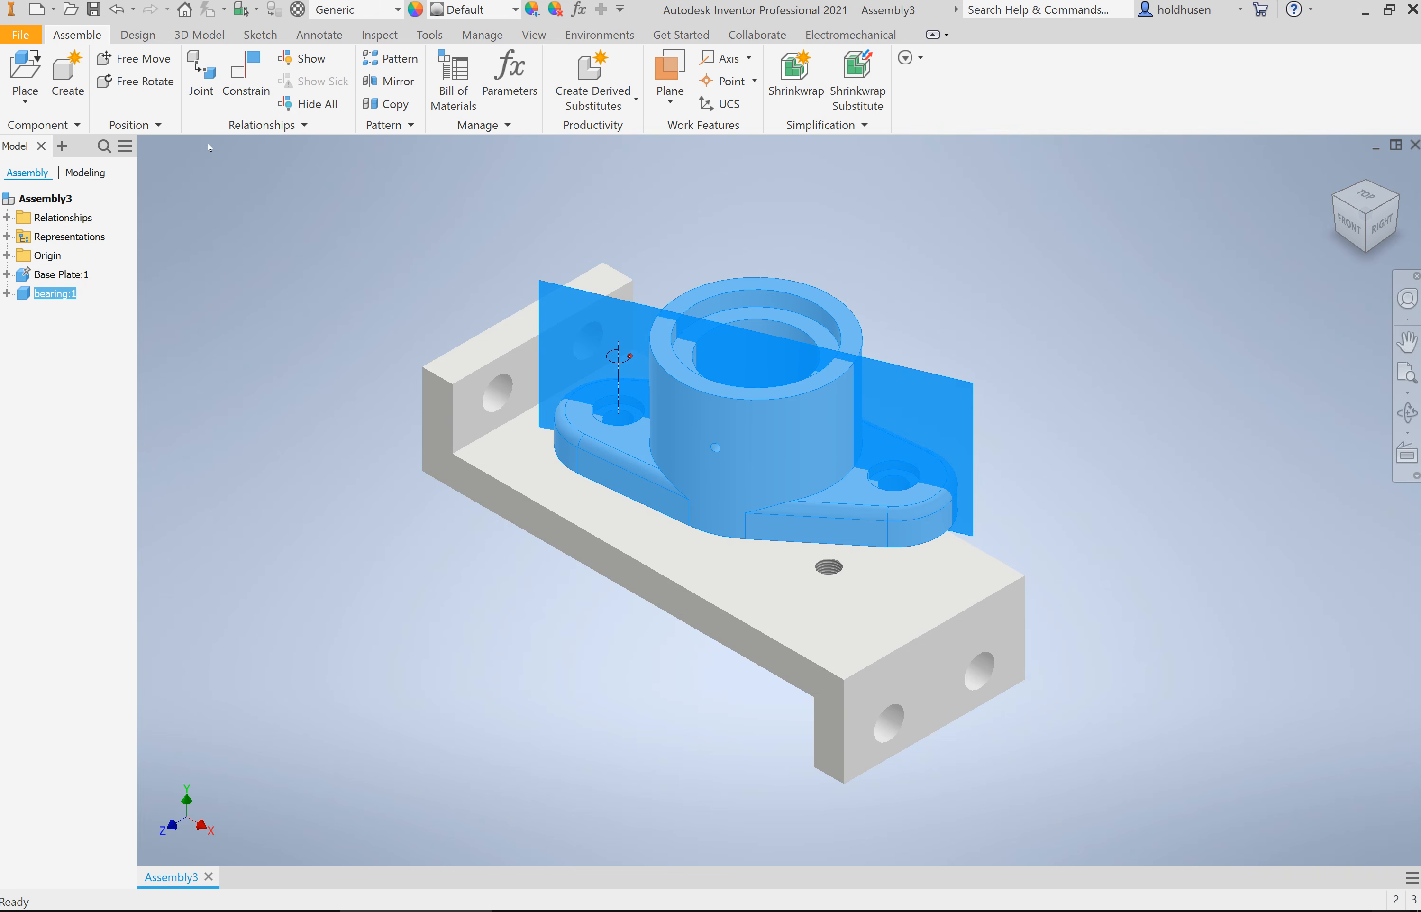
pyautogui.click(245, 78)
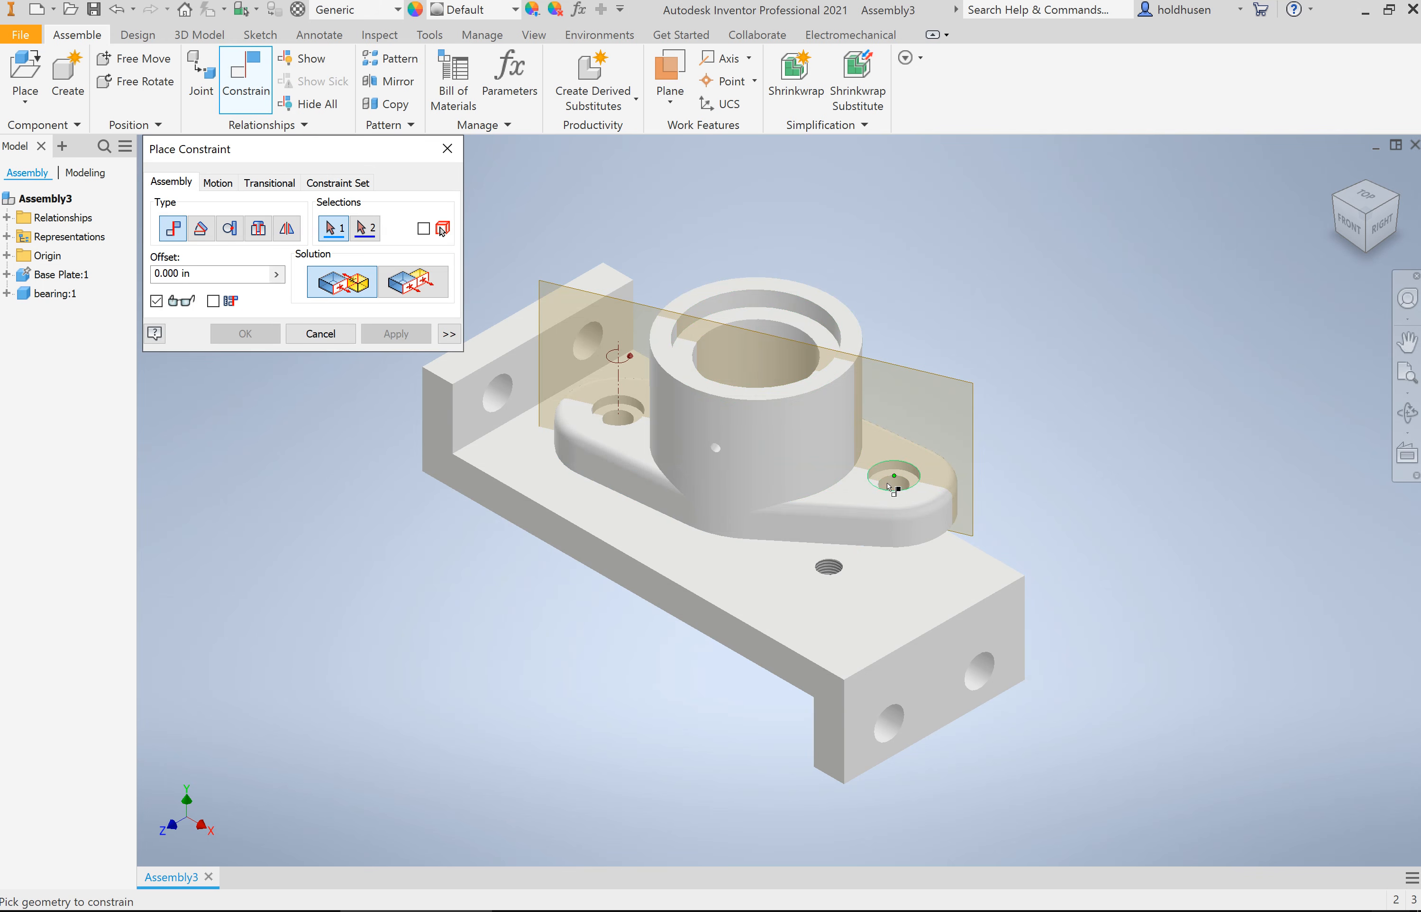
pyautogui.click(898, 490)
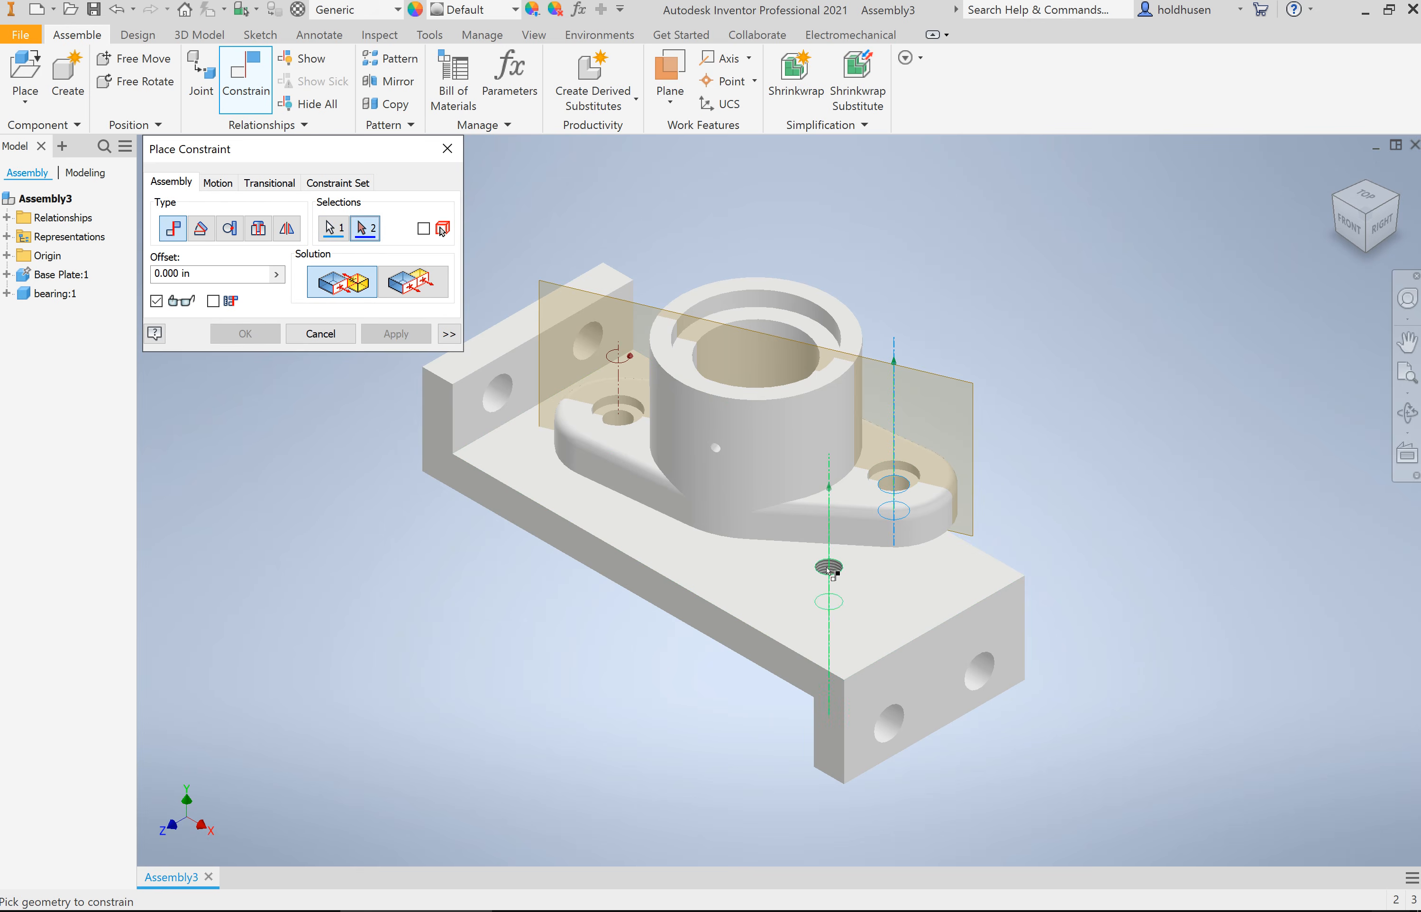
pyautogui.click(828, 568)
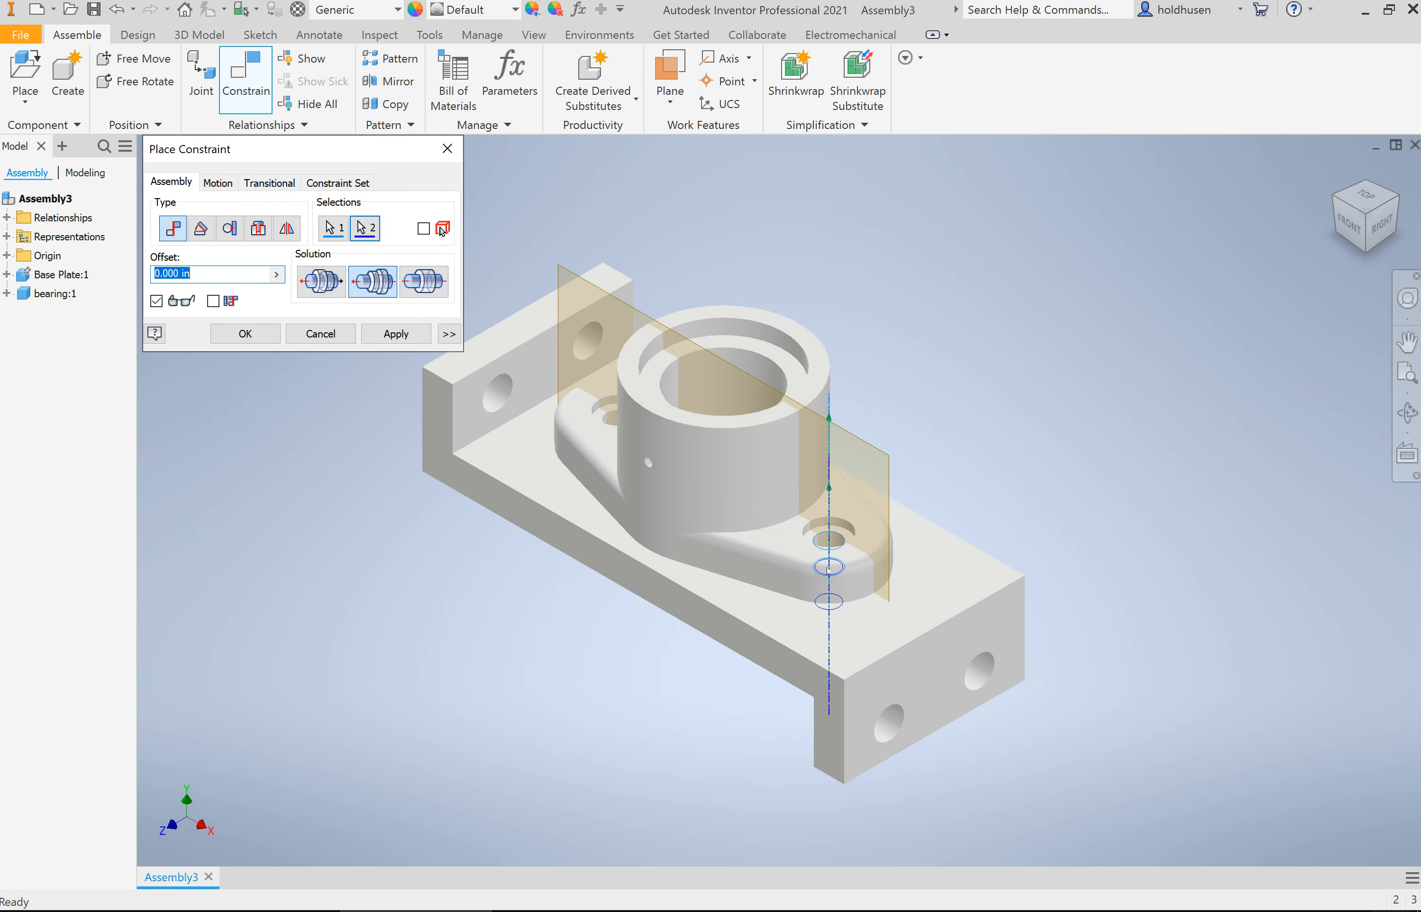
pyautogui.click(253, 338)
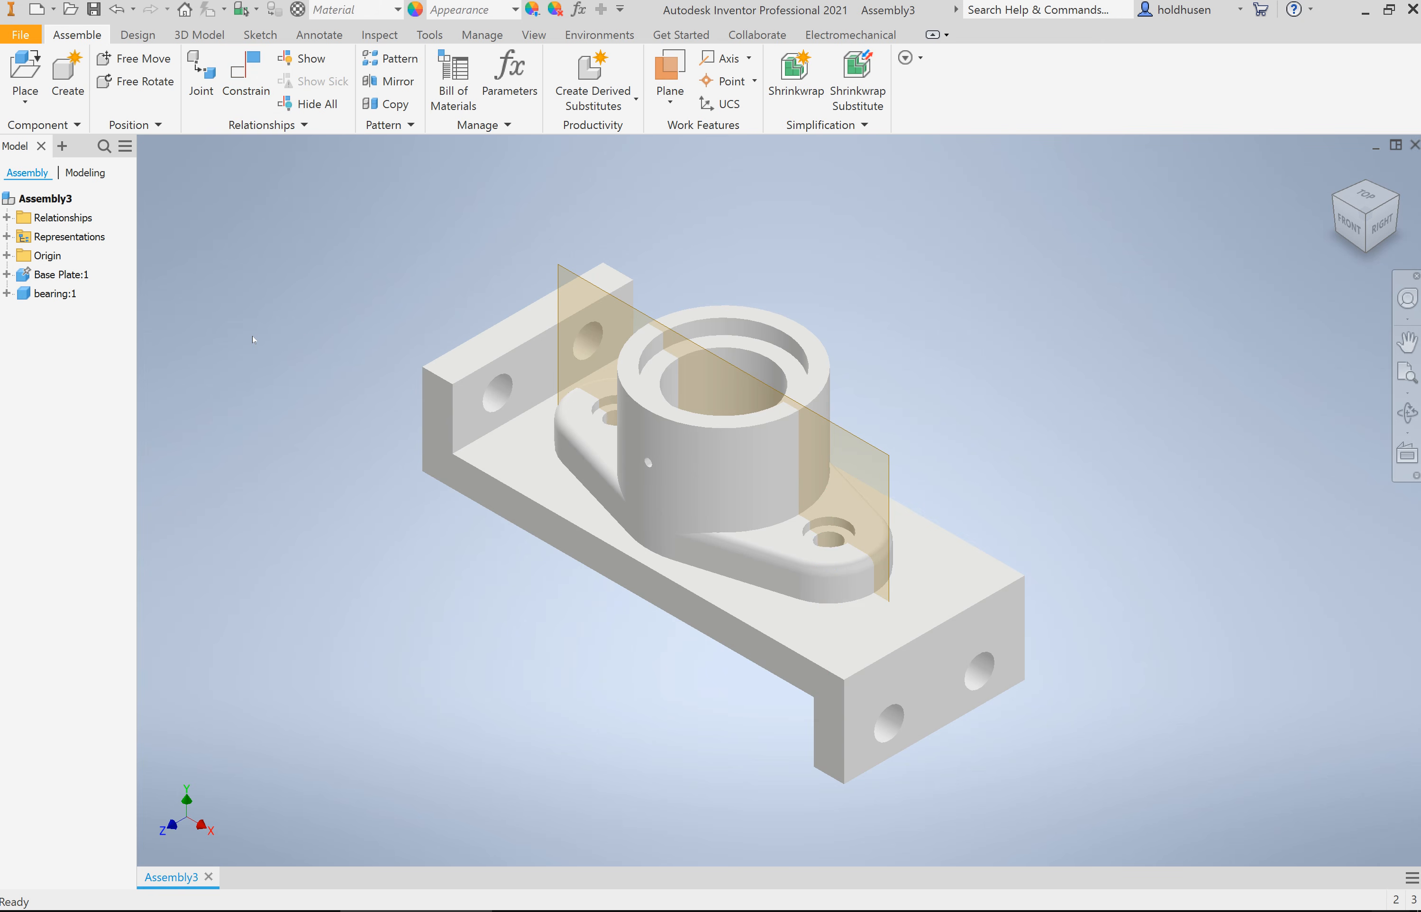
# Step: Place one instance of the collar part in free space beyond the base plate, beside the bearing
pyautogui.click(25, 71)
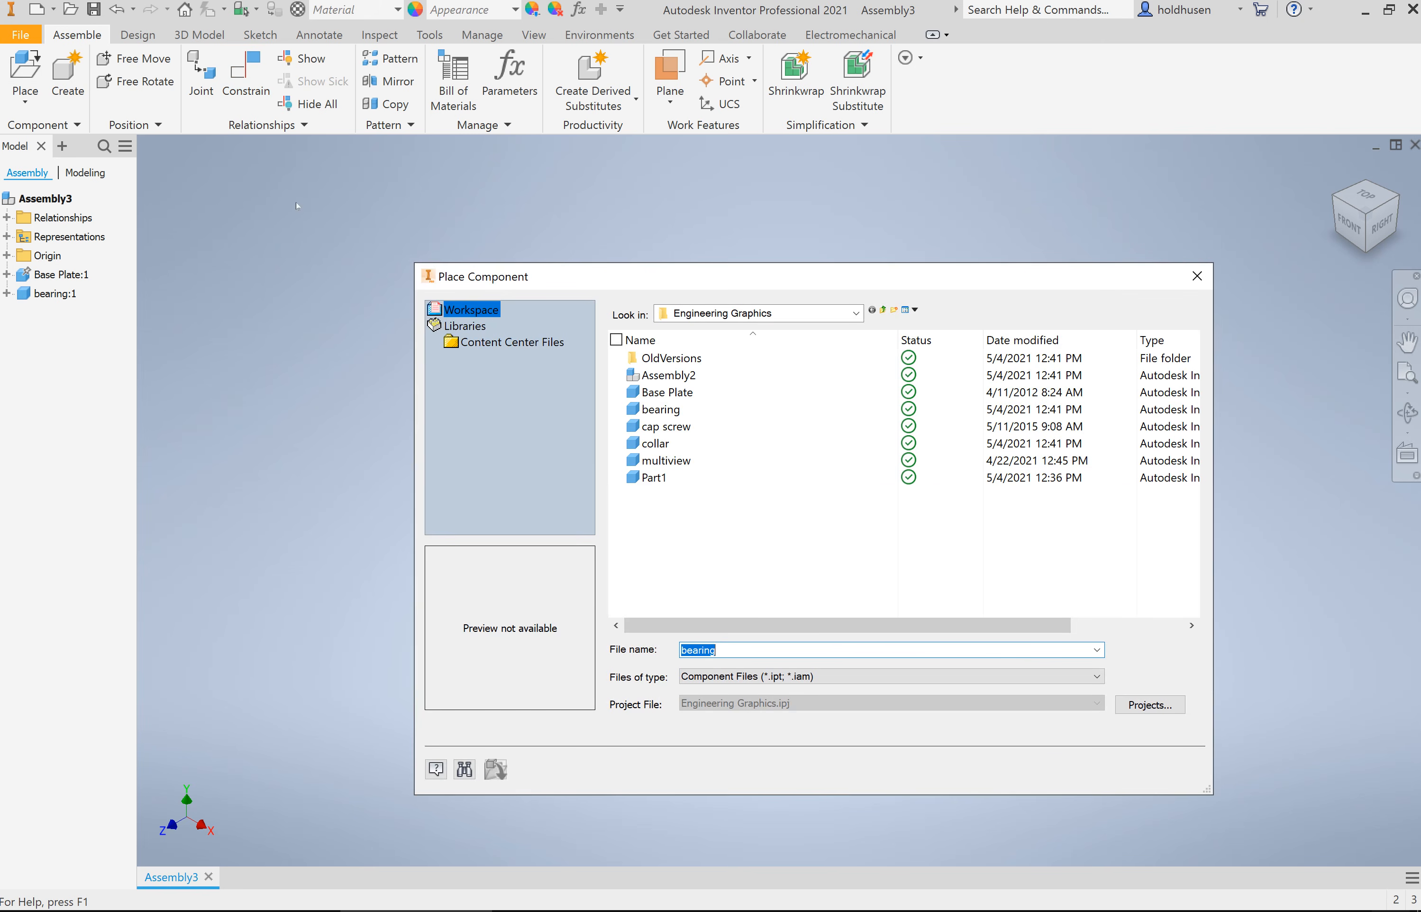
pyautogui.click(681, 445)
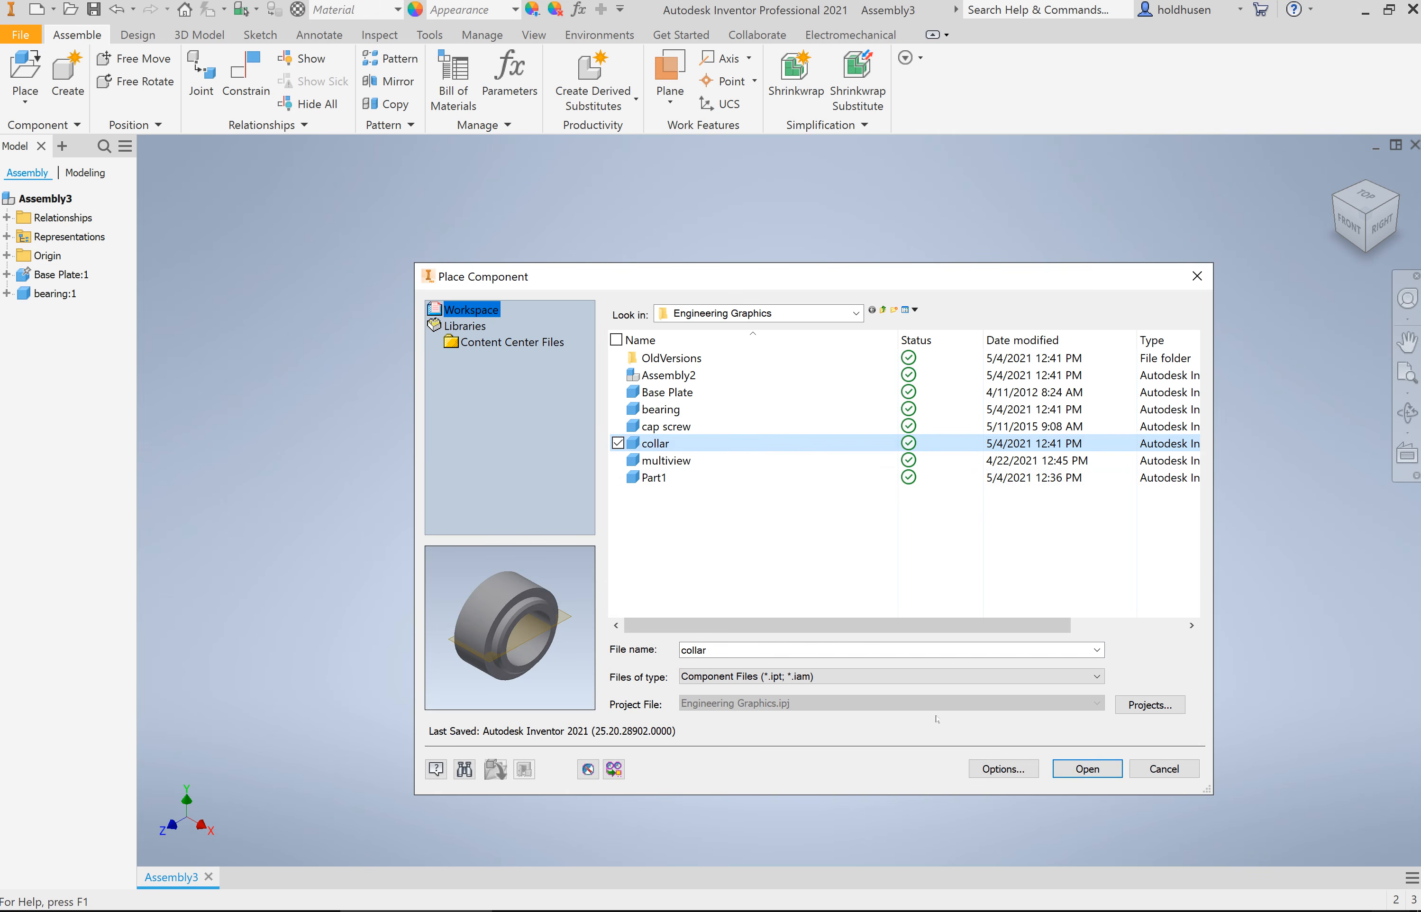
pyautogui.click(1087, 768)
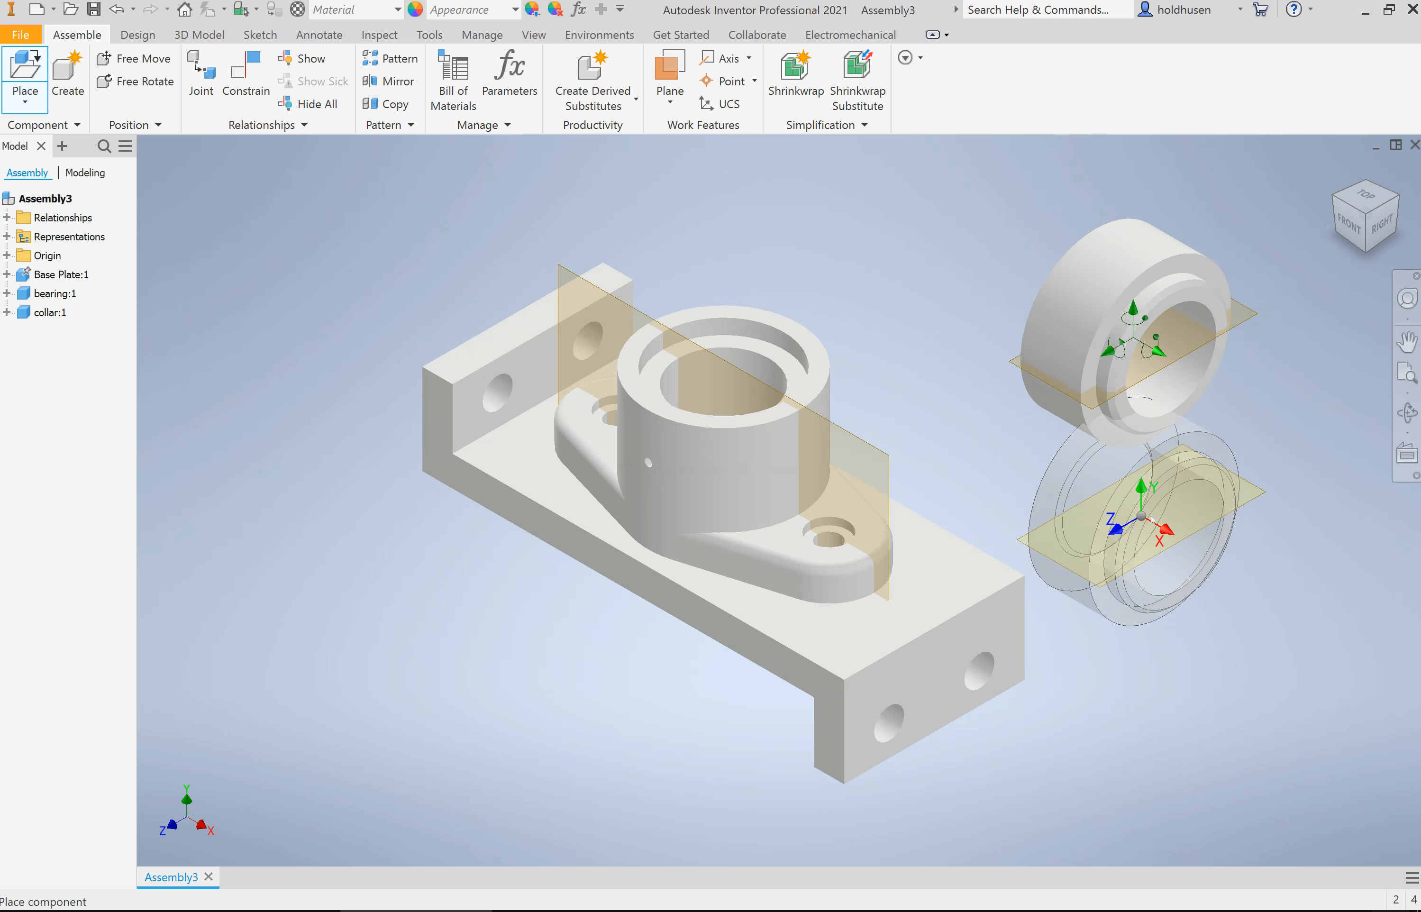
pyautogui.rightClick(1142, 518)
pyautogui.click(1202, 518)
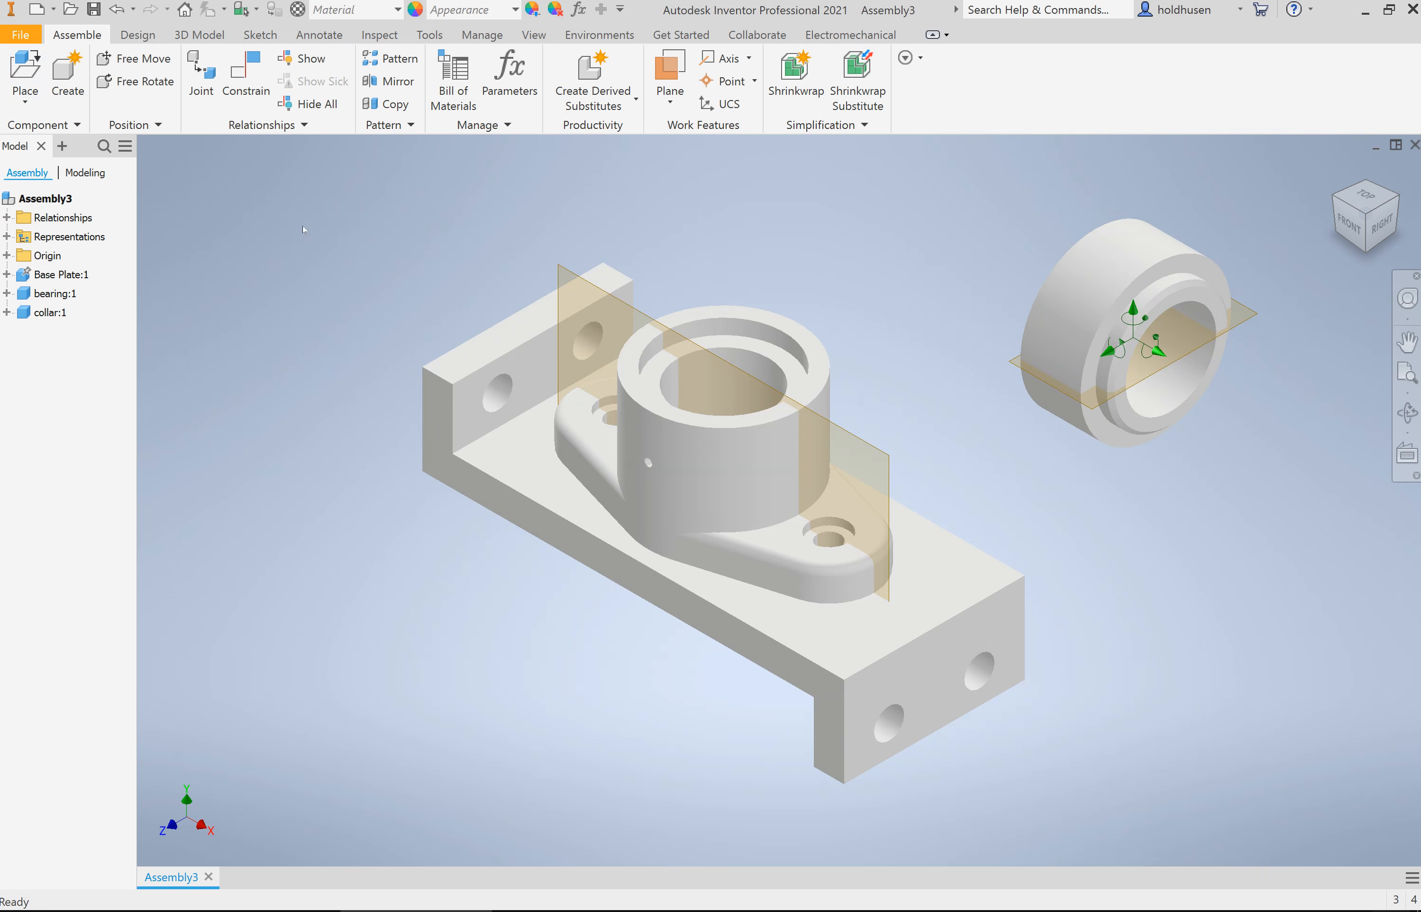
pyautogui.click(245, 76)
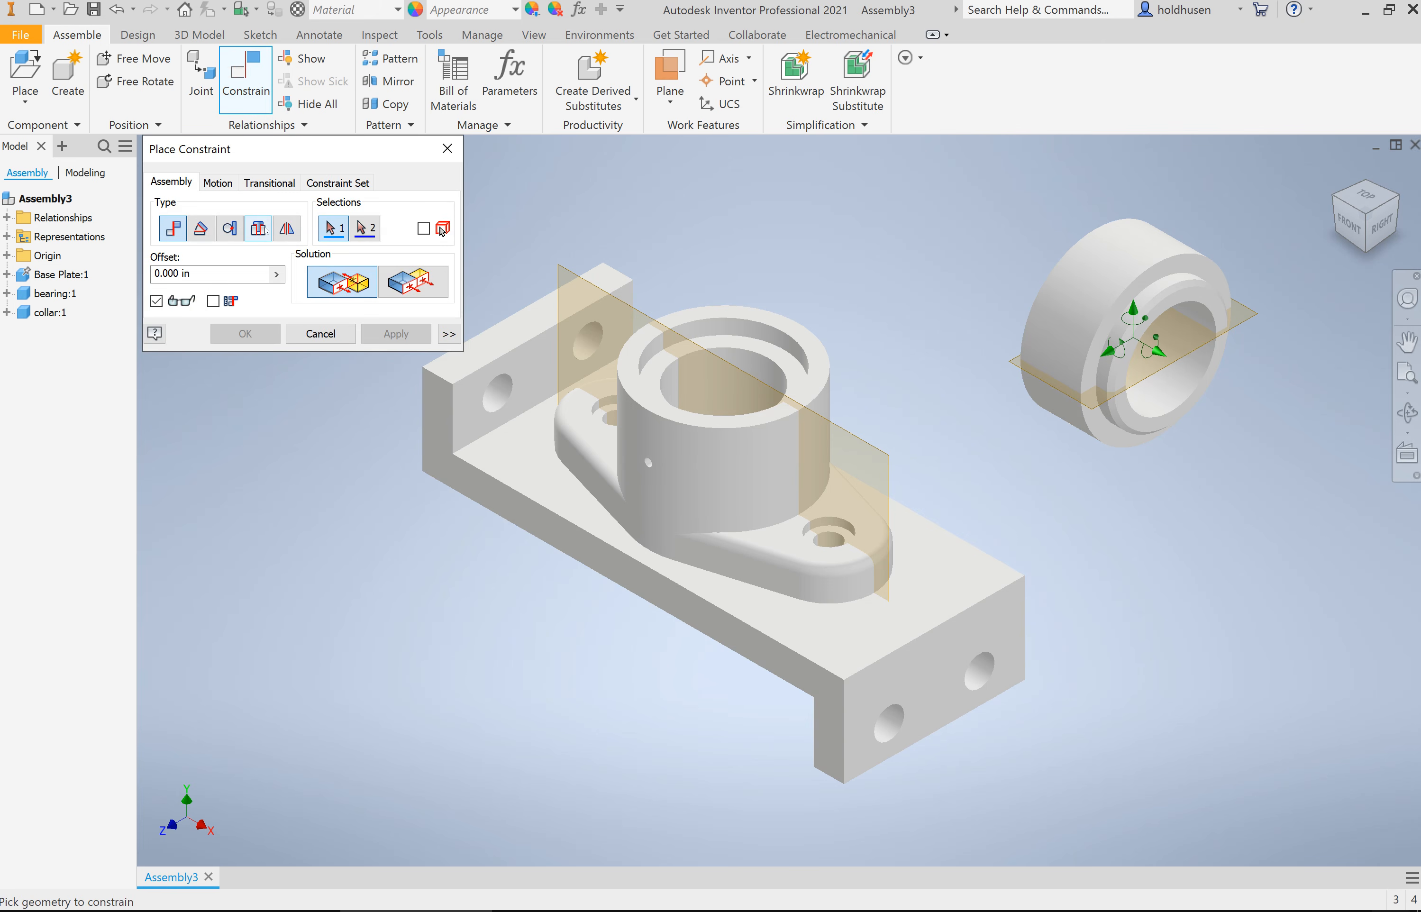
pyautogui.click(258, 228)
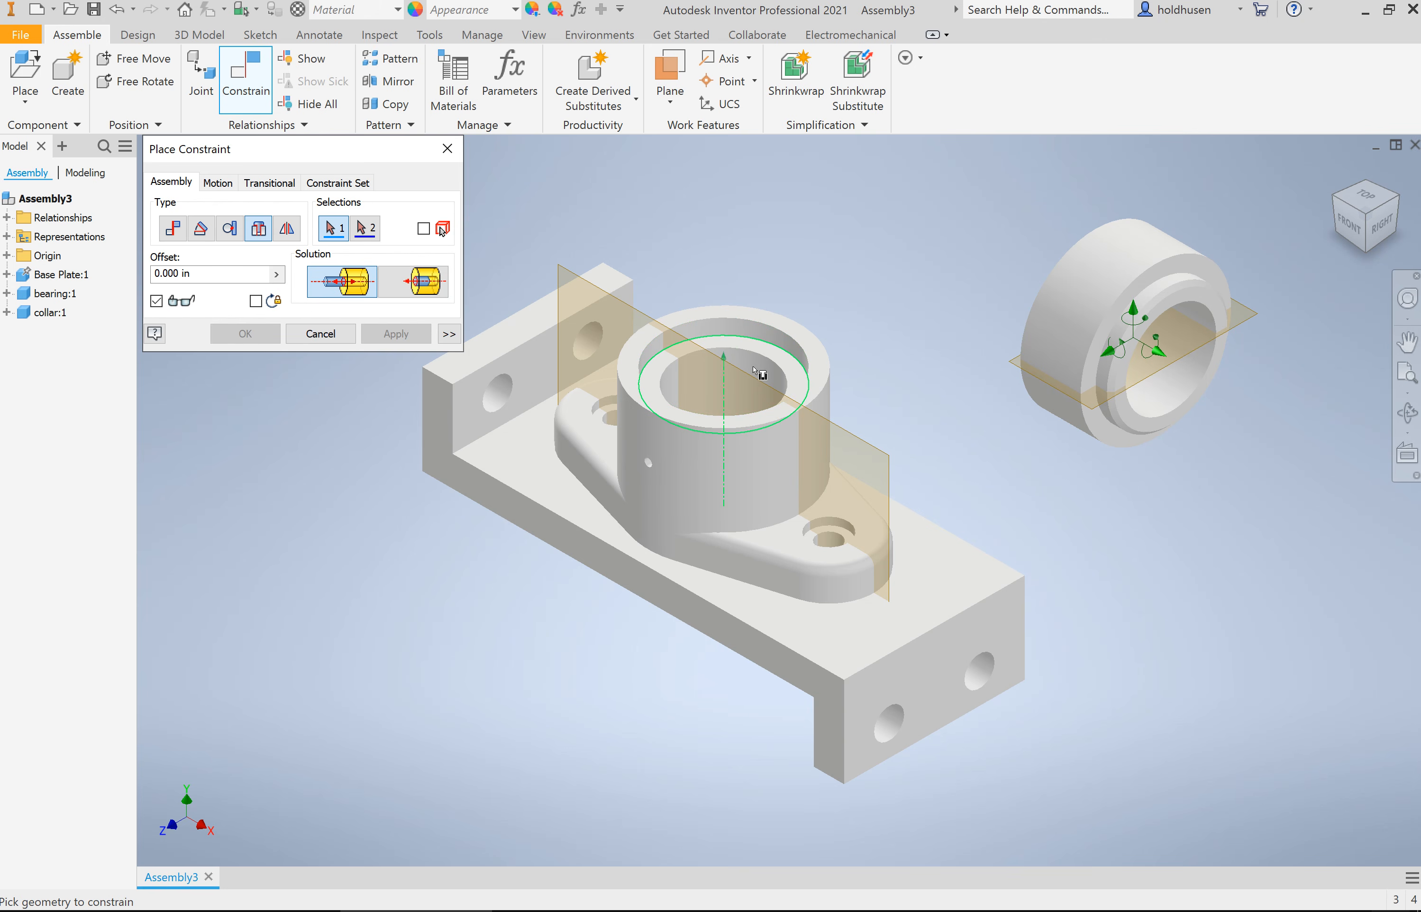
pyautogui.click(746, 338)
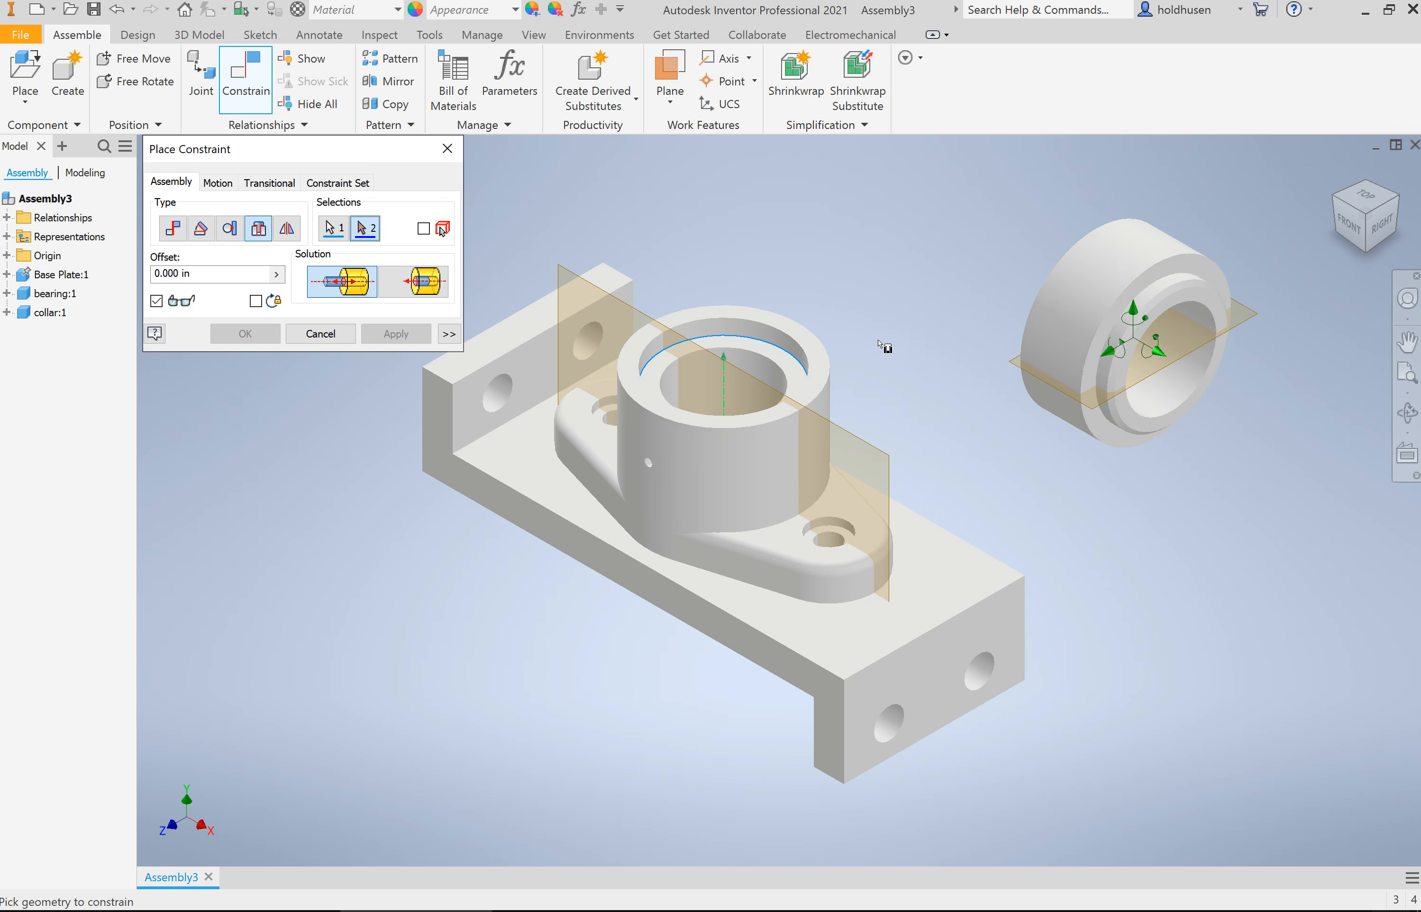
pyautogui.click(320, 333)
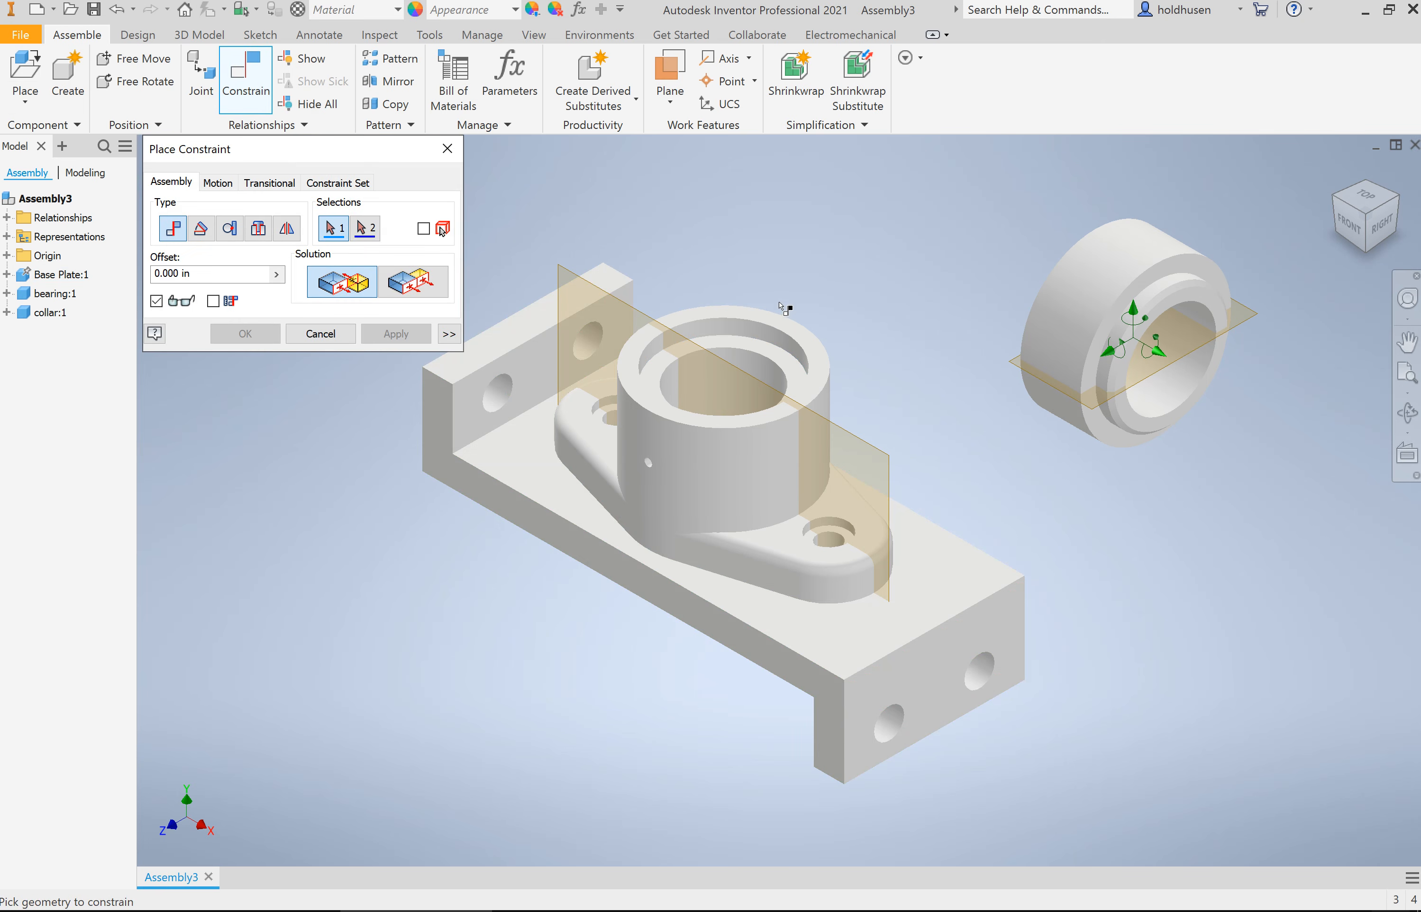
pyautogui.click(740, 322)
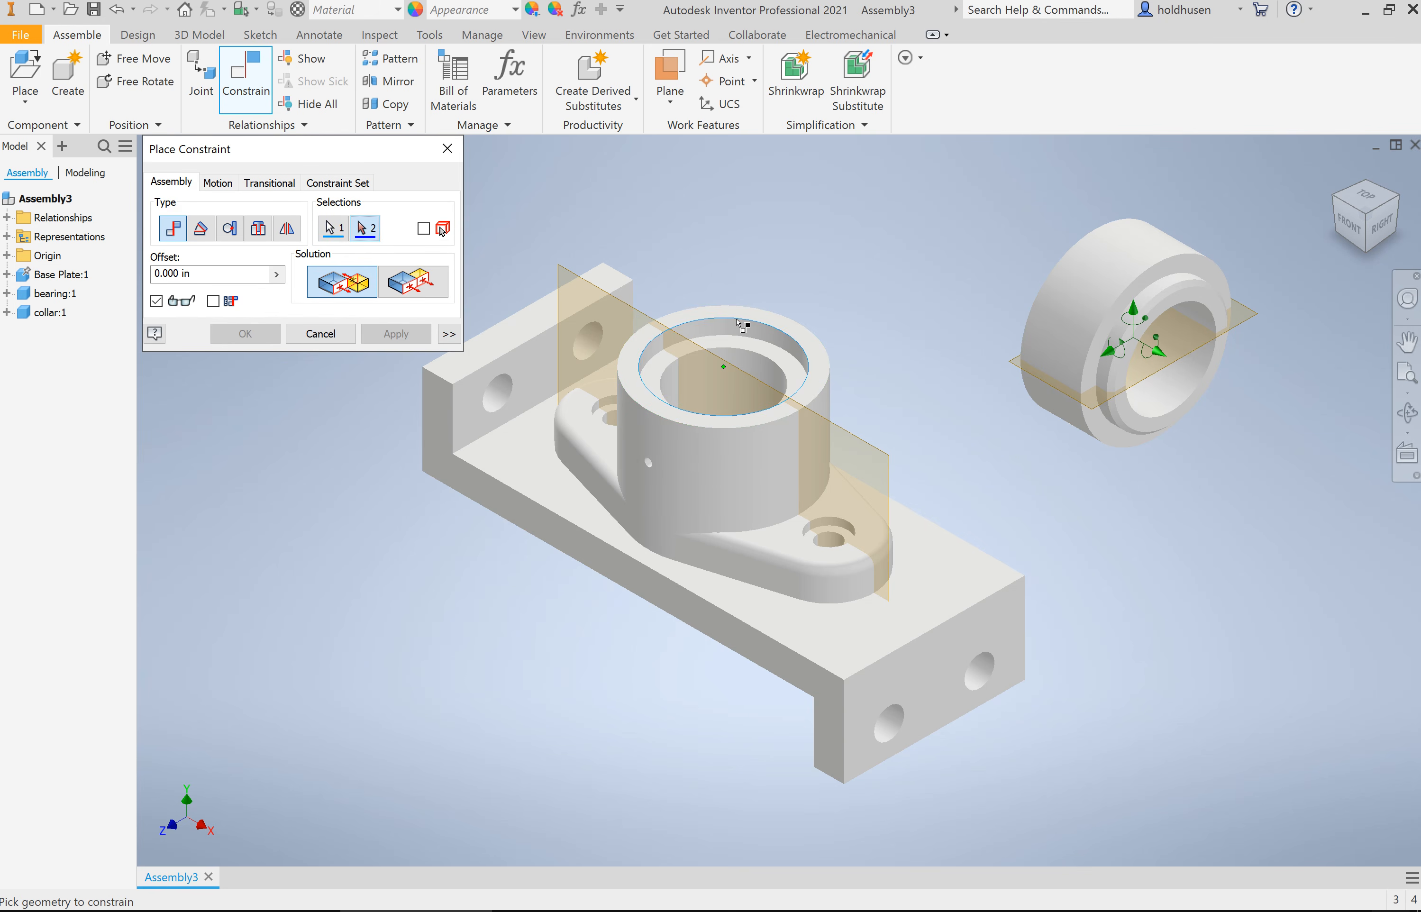
pyautogui.click(1136, 310)
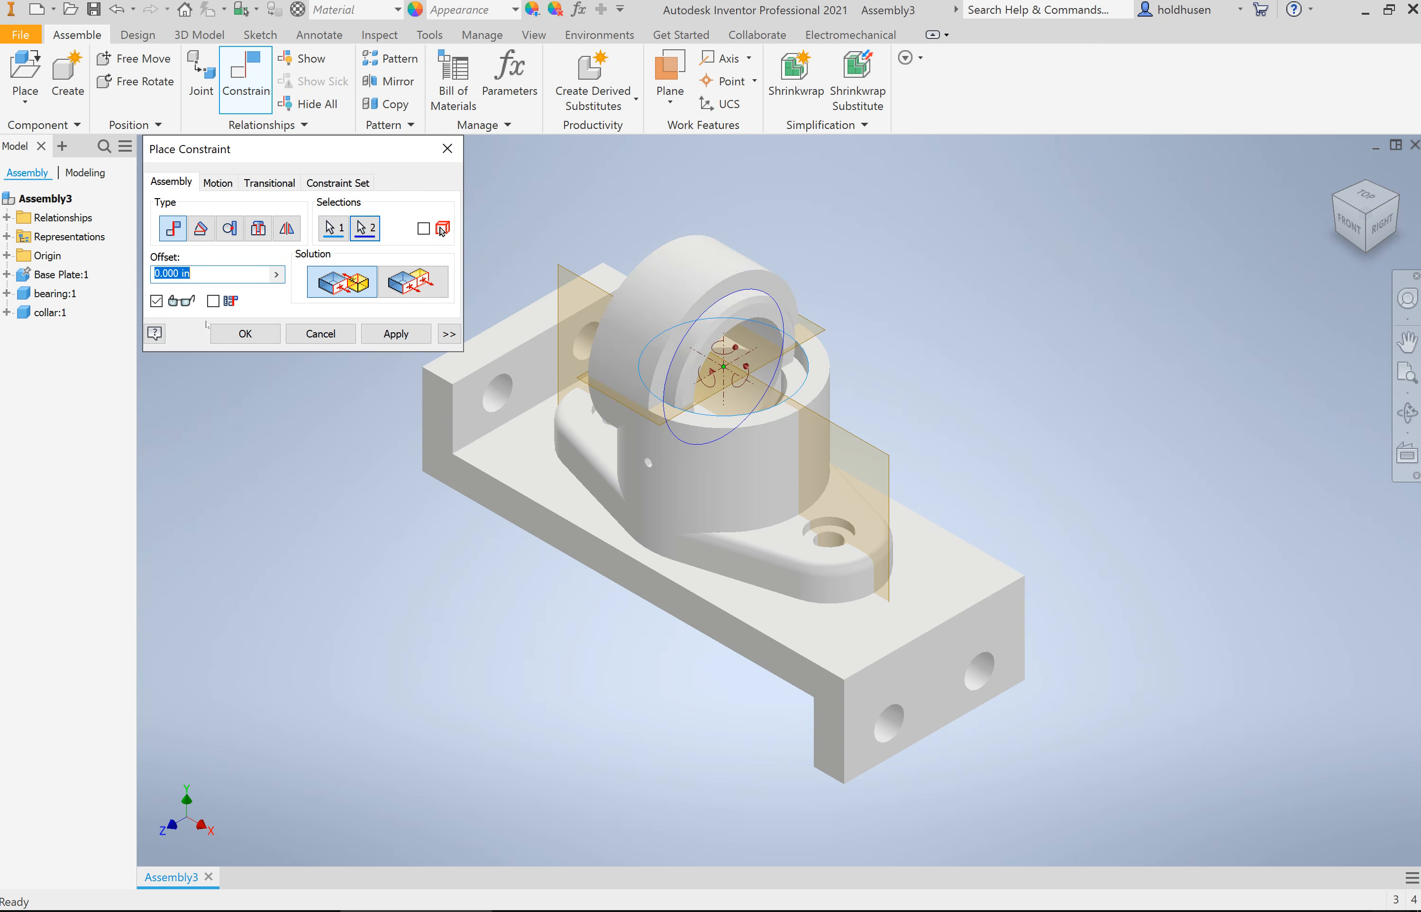
pyautogui.click(330, 329)
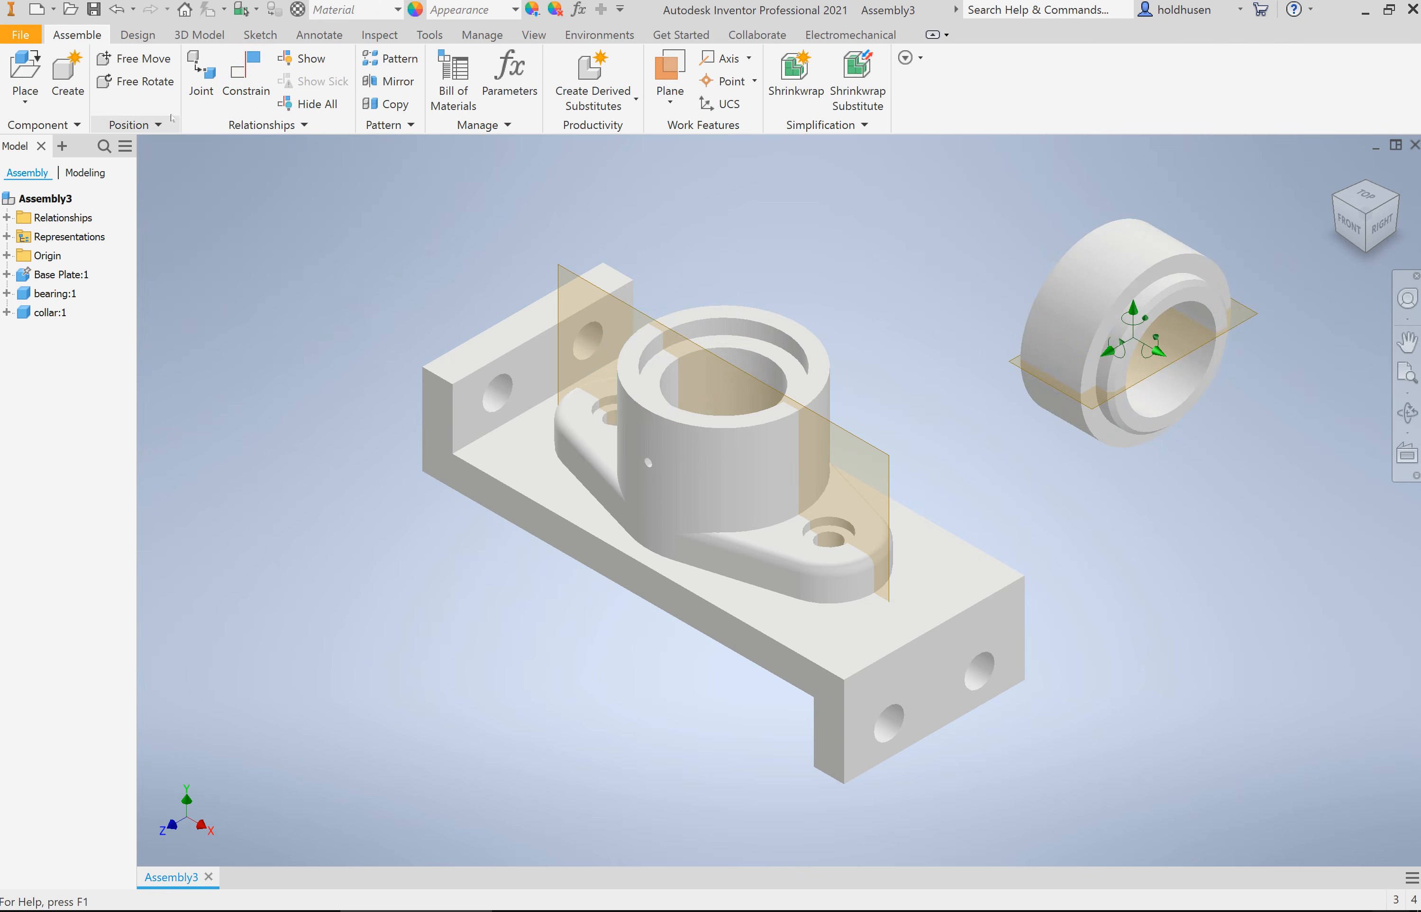
# Step: Apply an opposed Insert constraint with 0.000 in offset between the bearing's upper recess rim and the collar's shoulder edge, and turn the collar slightly
pyautogui.click(249, 85)
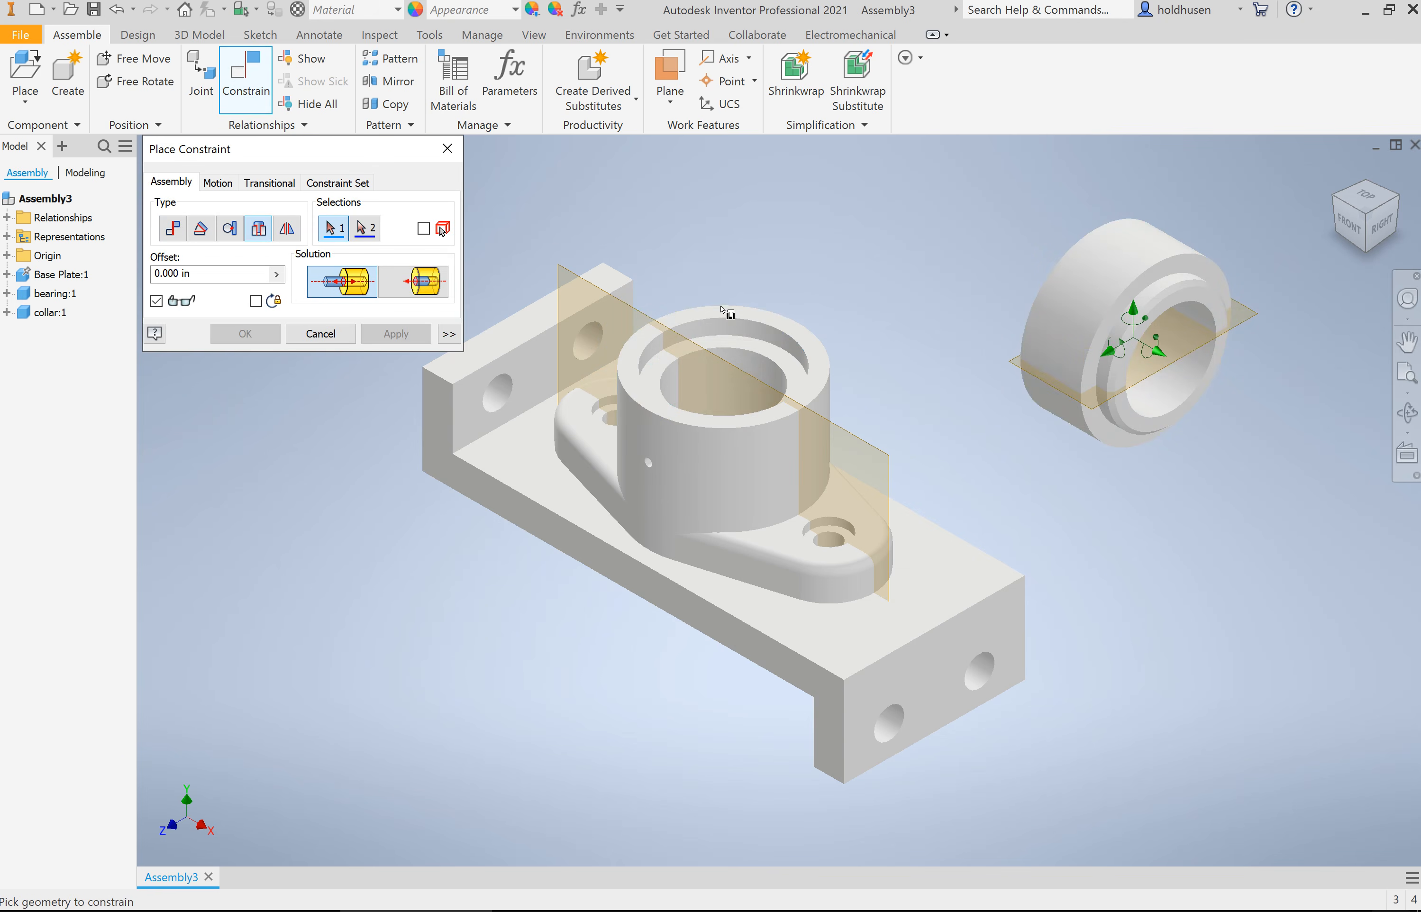
pyautogui.click(729, 320)
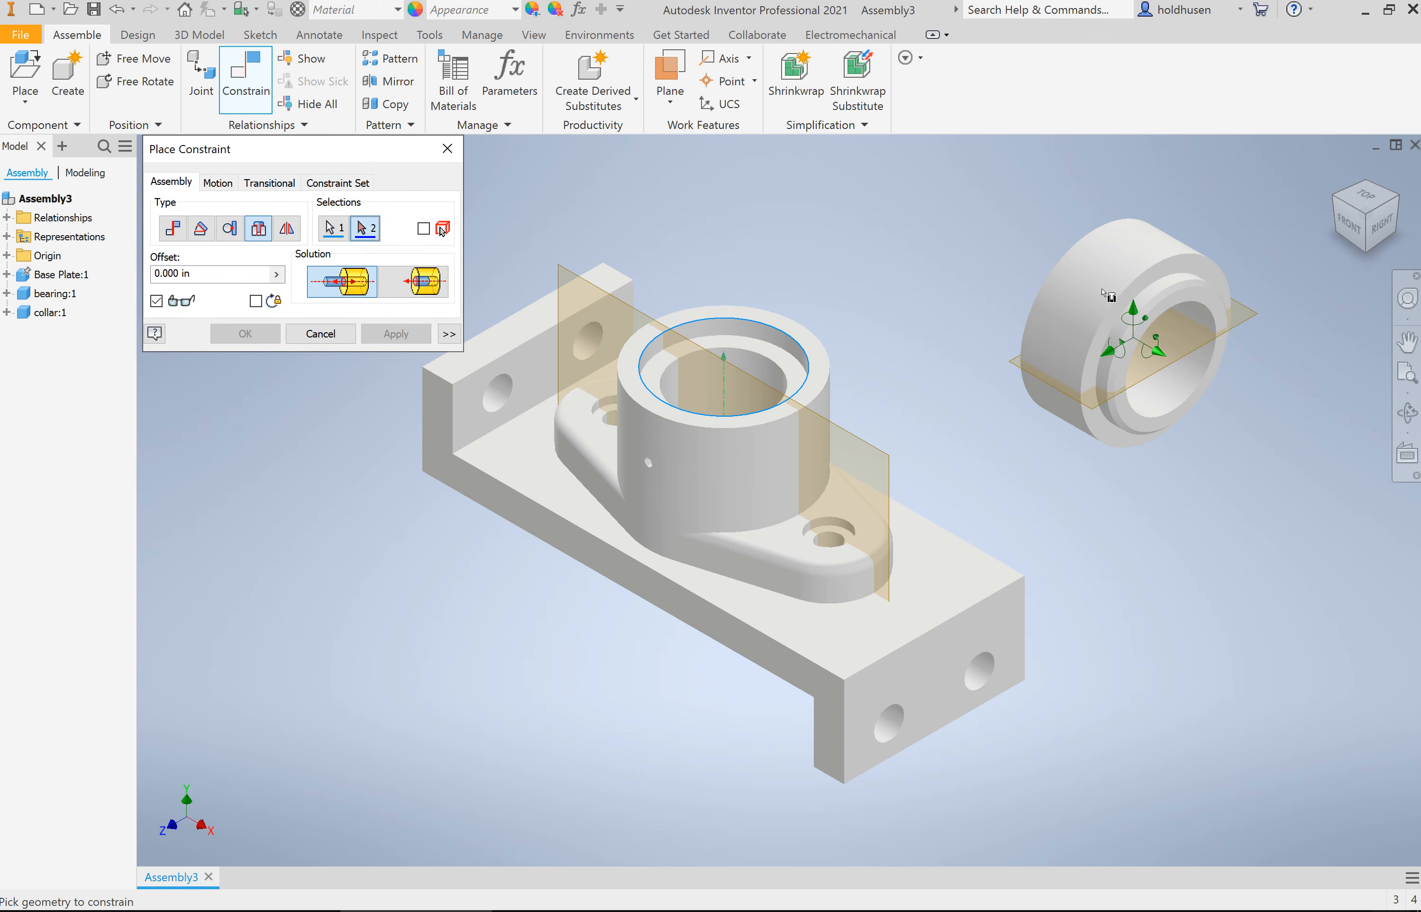
pyautogui.click(1144, 294)
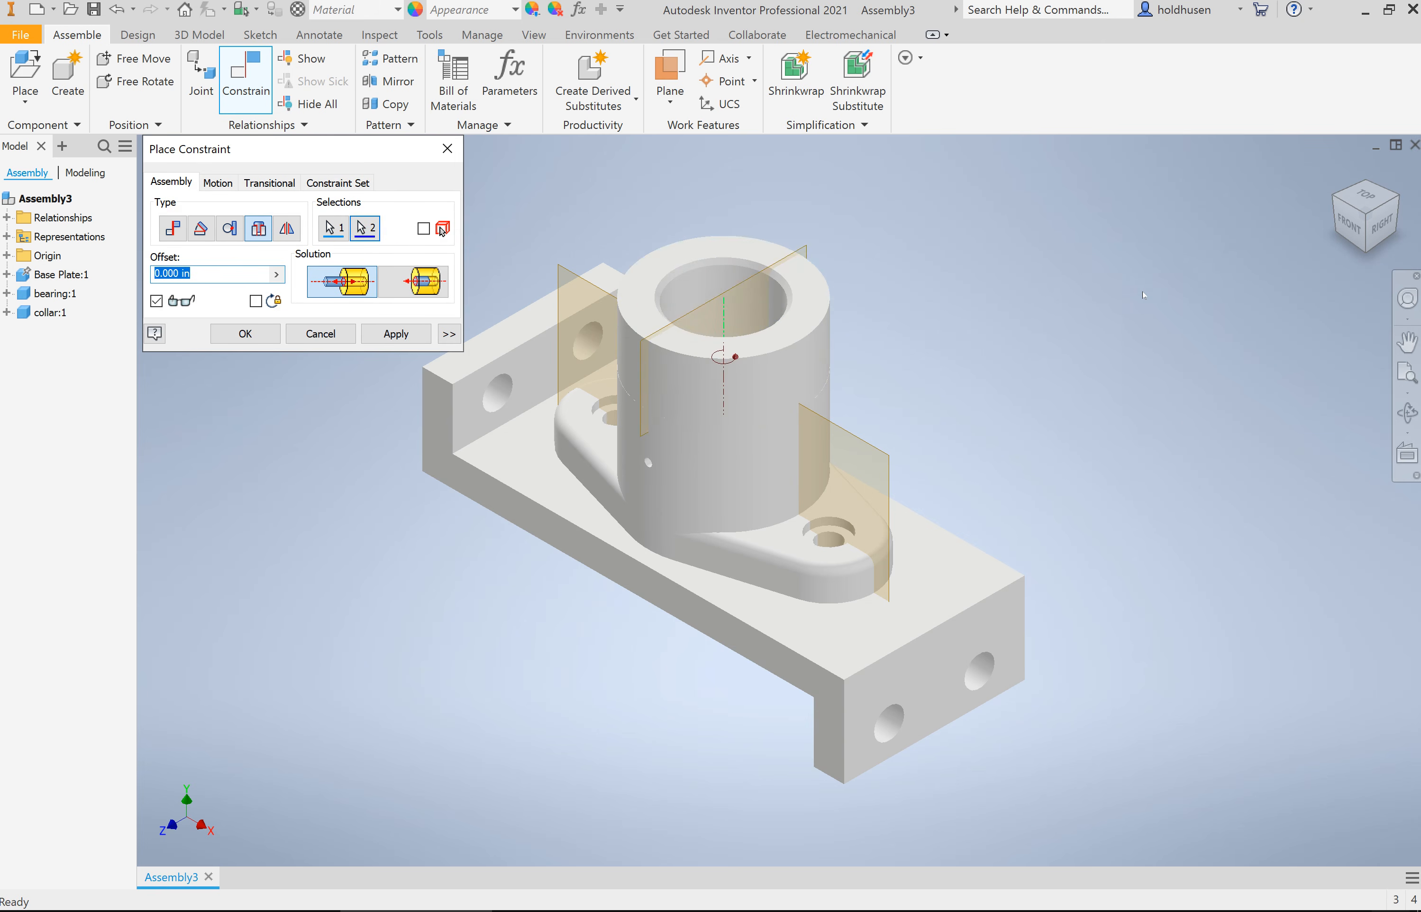
pyautogui.click(246, 334)
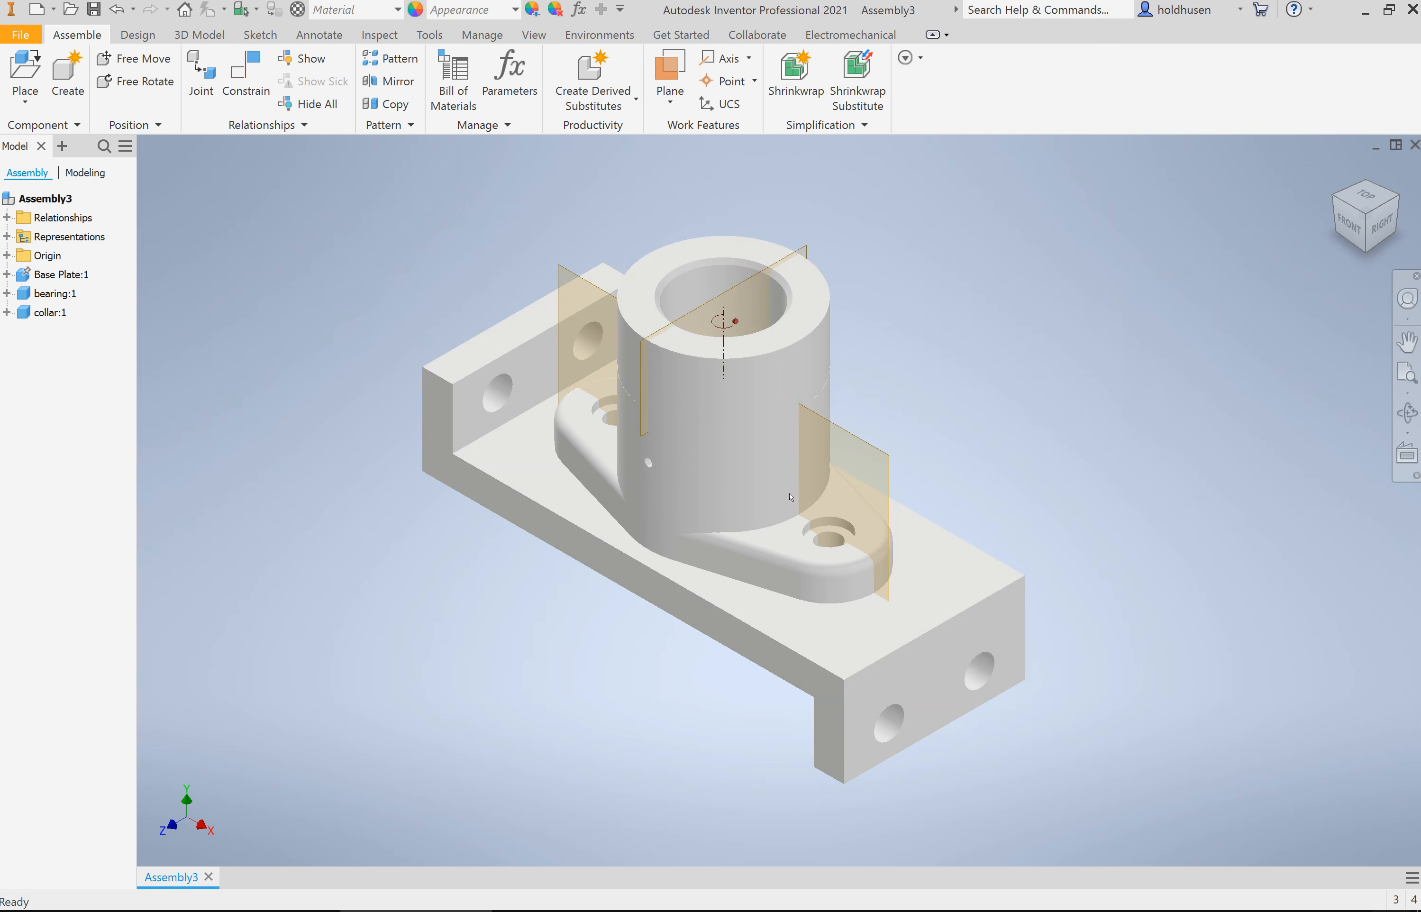
pyautogui.moveTo(806, 294)
pyautogui.mouseDown()
pyautogui.moveTo(714, 392)
pyautogui.moveTo(788, 297)
pyautogui.mouseUp()
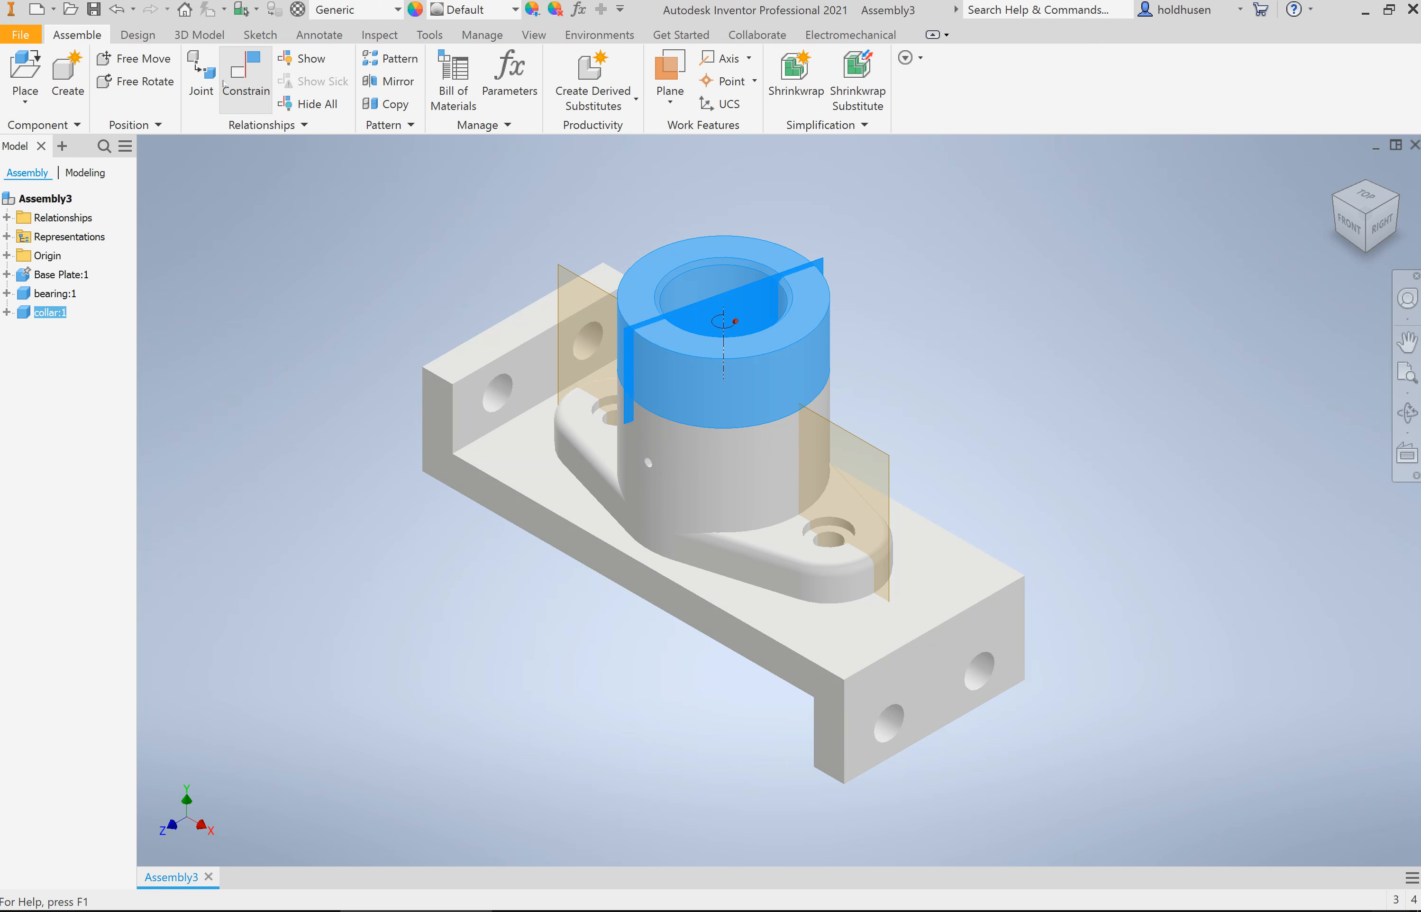
# Step: Apply a 30-degree directed Angle constraint between the bearing's vertical XZ plane and the collar's XZ plane
pyautogui.click(238, 72)
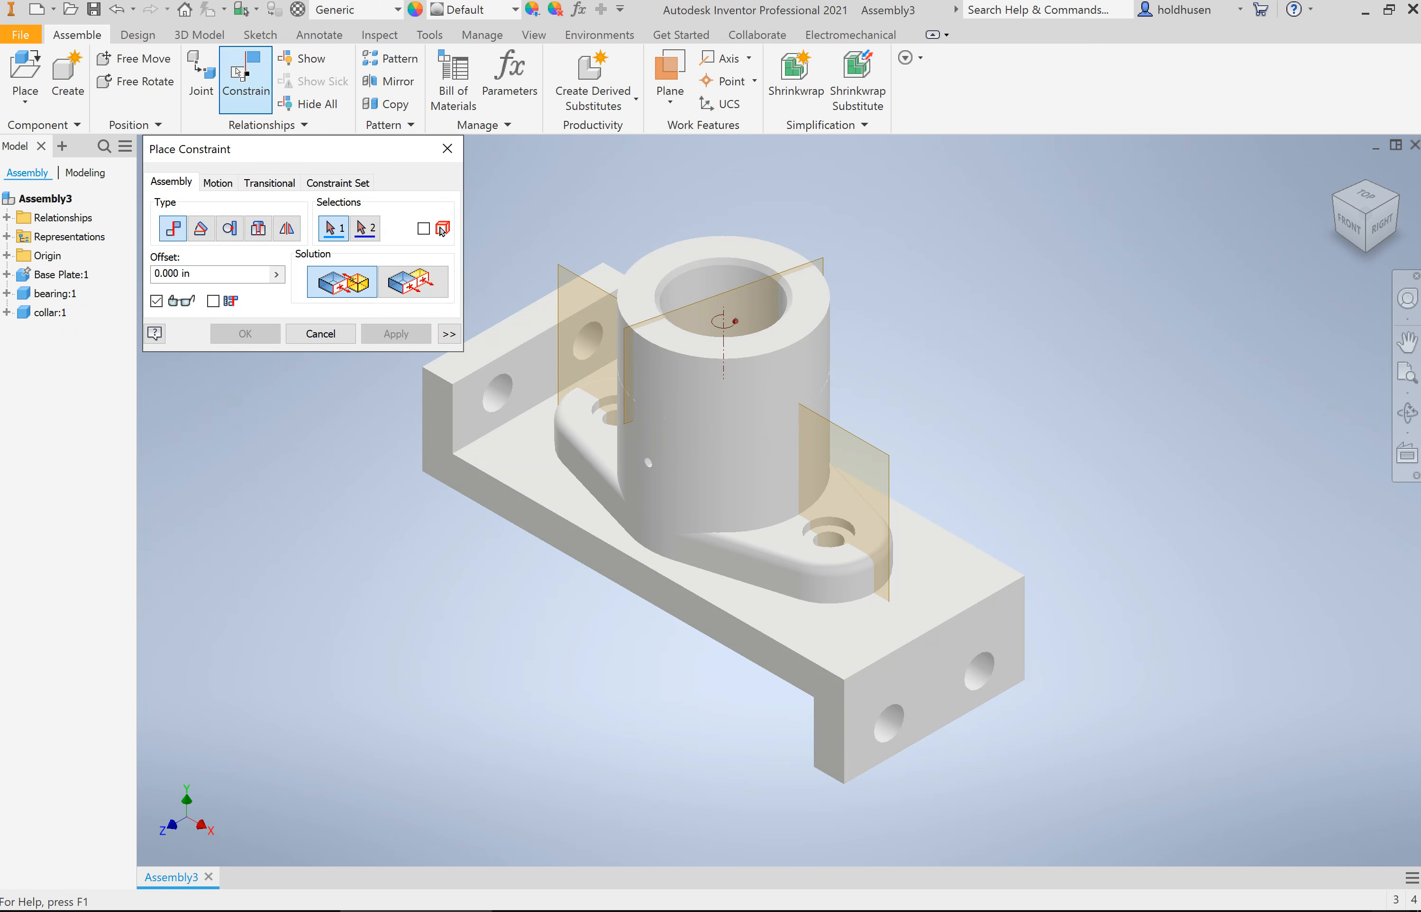
pyautogui.click(201, 228)
pyautogui.click(324, 291)
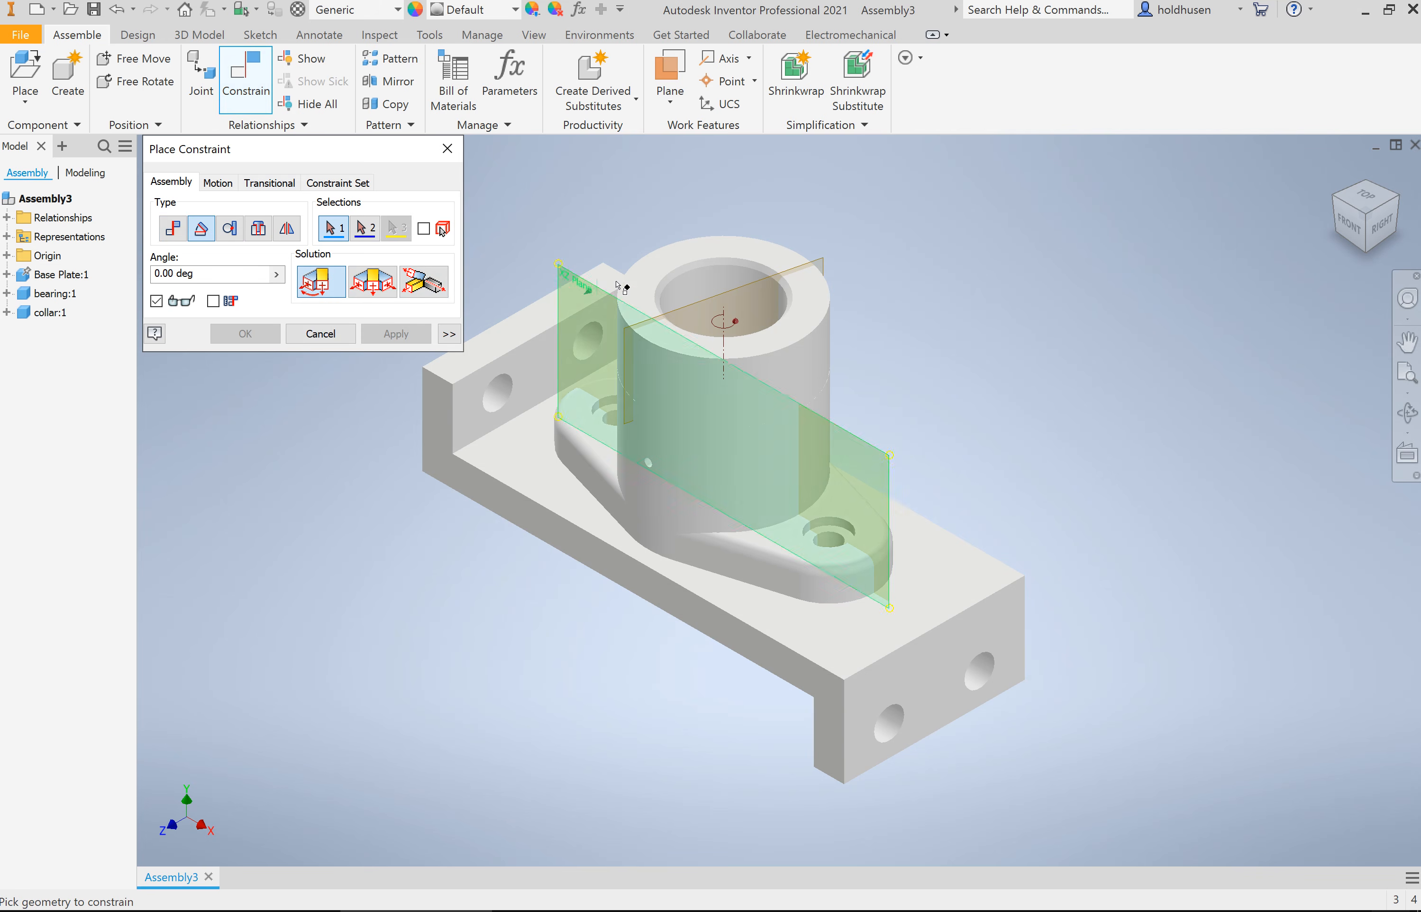
pyautogui.click(889, 469)
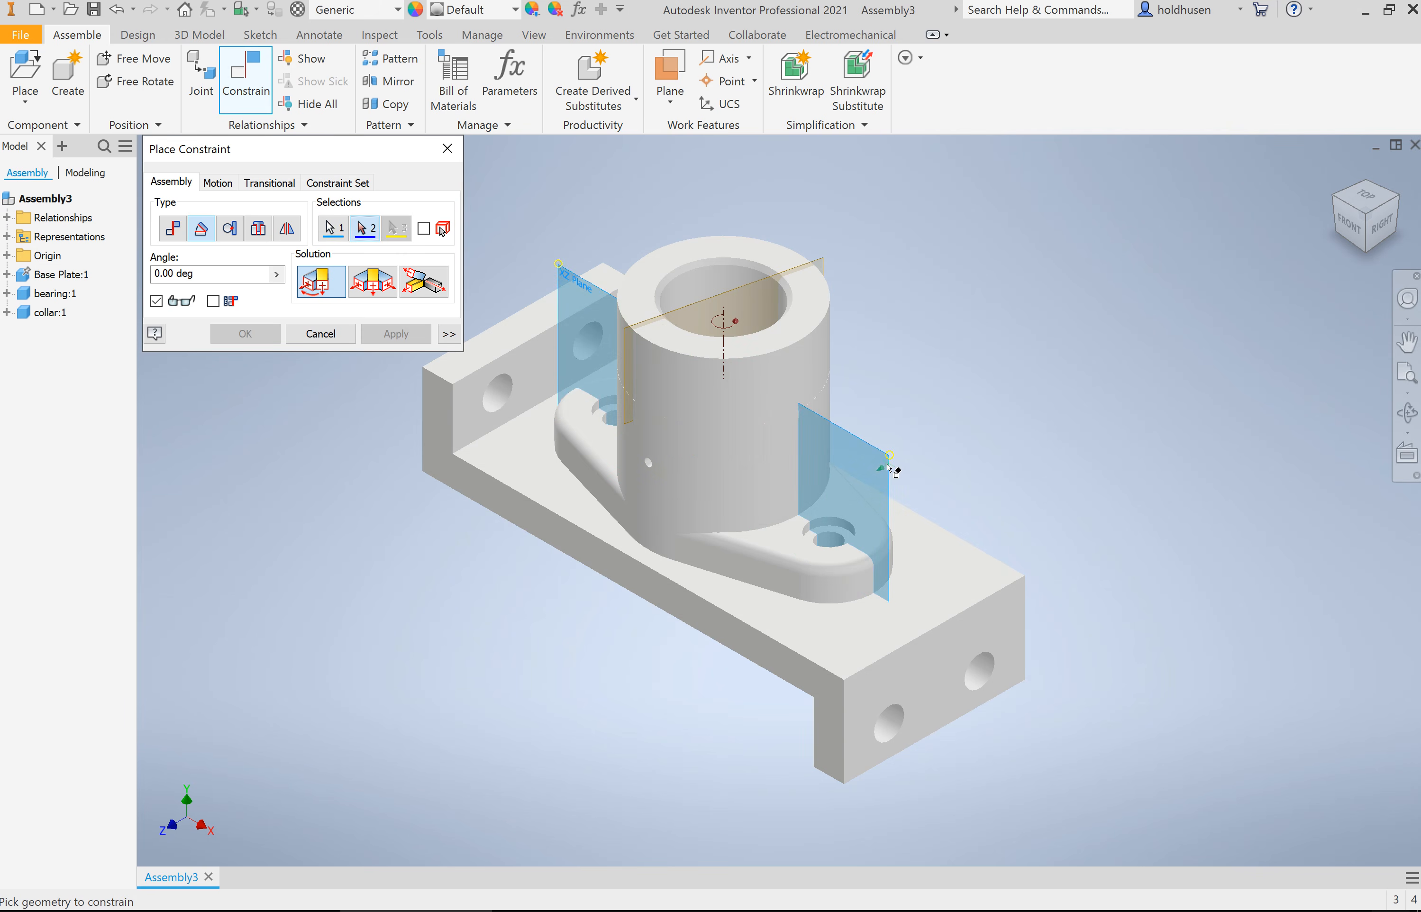
pyautogui.click(825, 263)
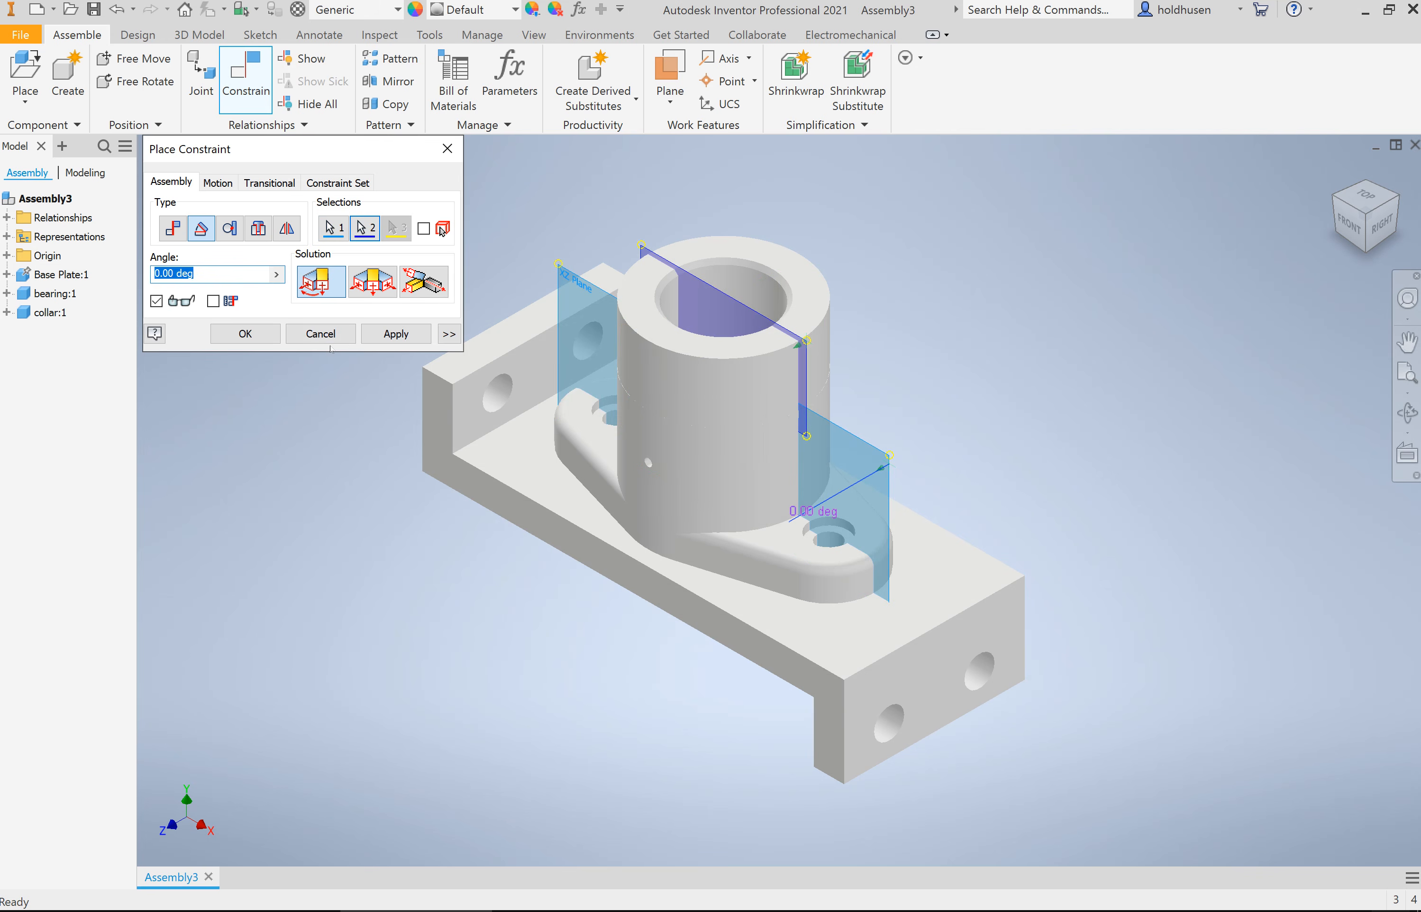
pyautogui.write('30')
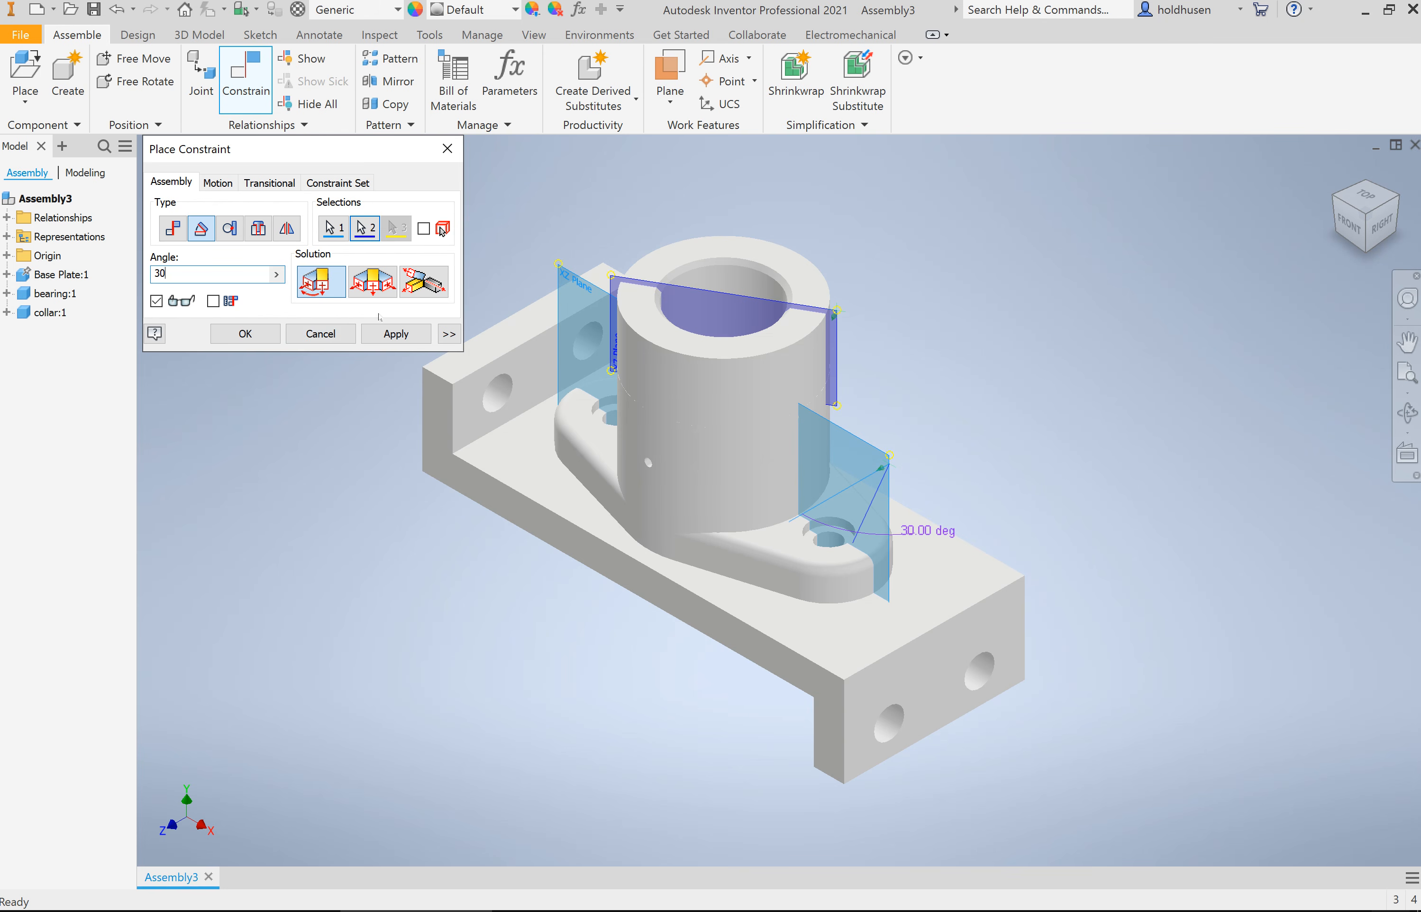
pyautogui.press('Return')
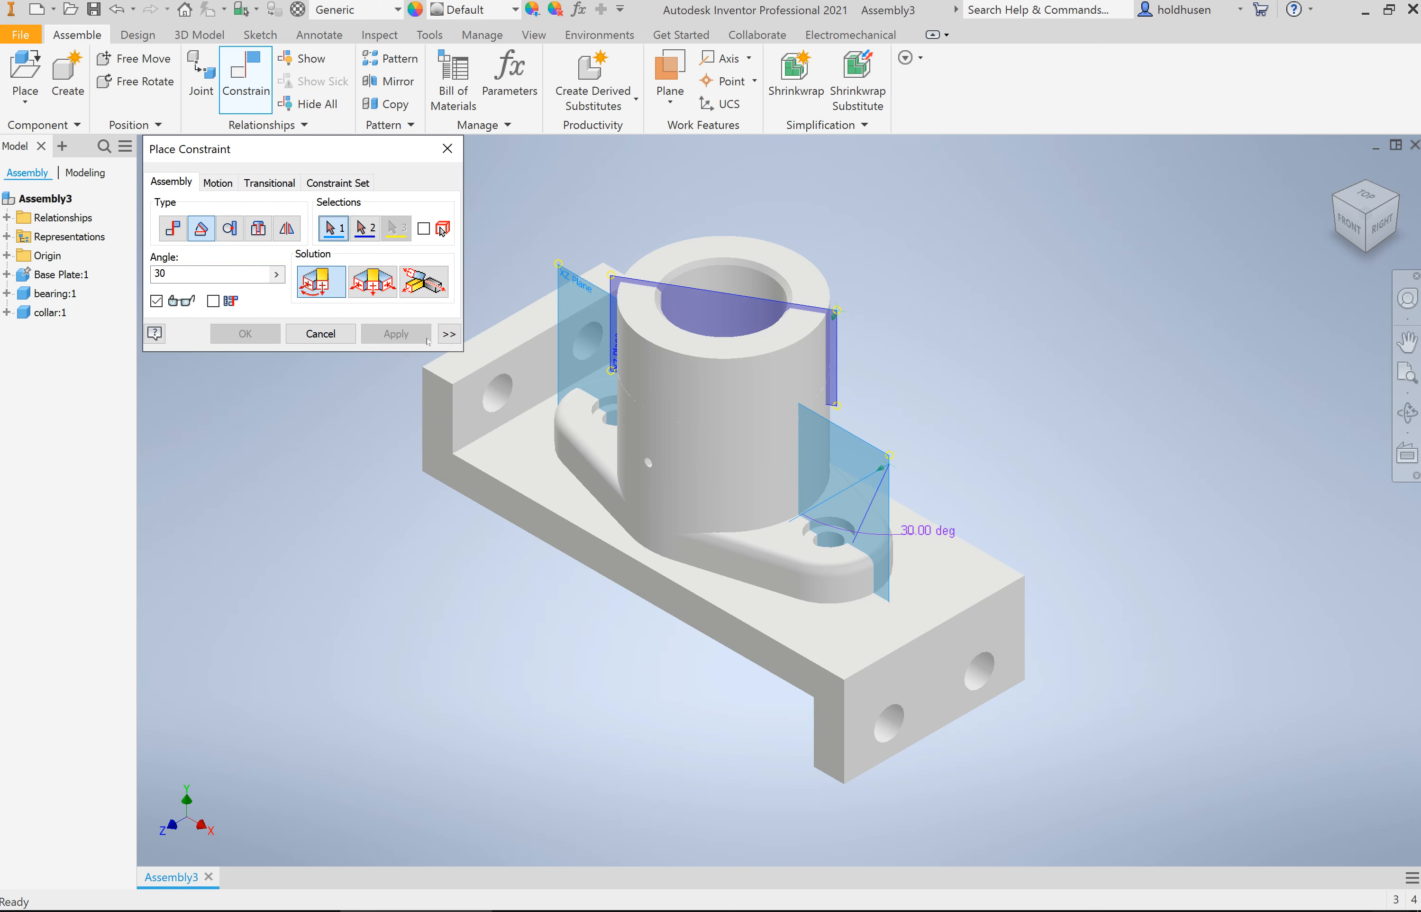
pyautogui.click(447, 148)
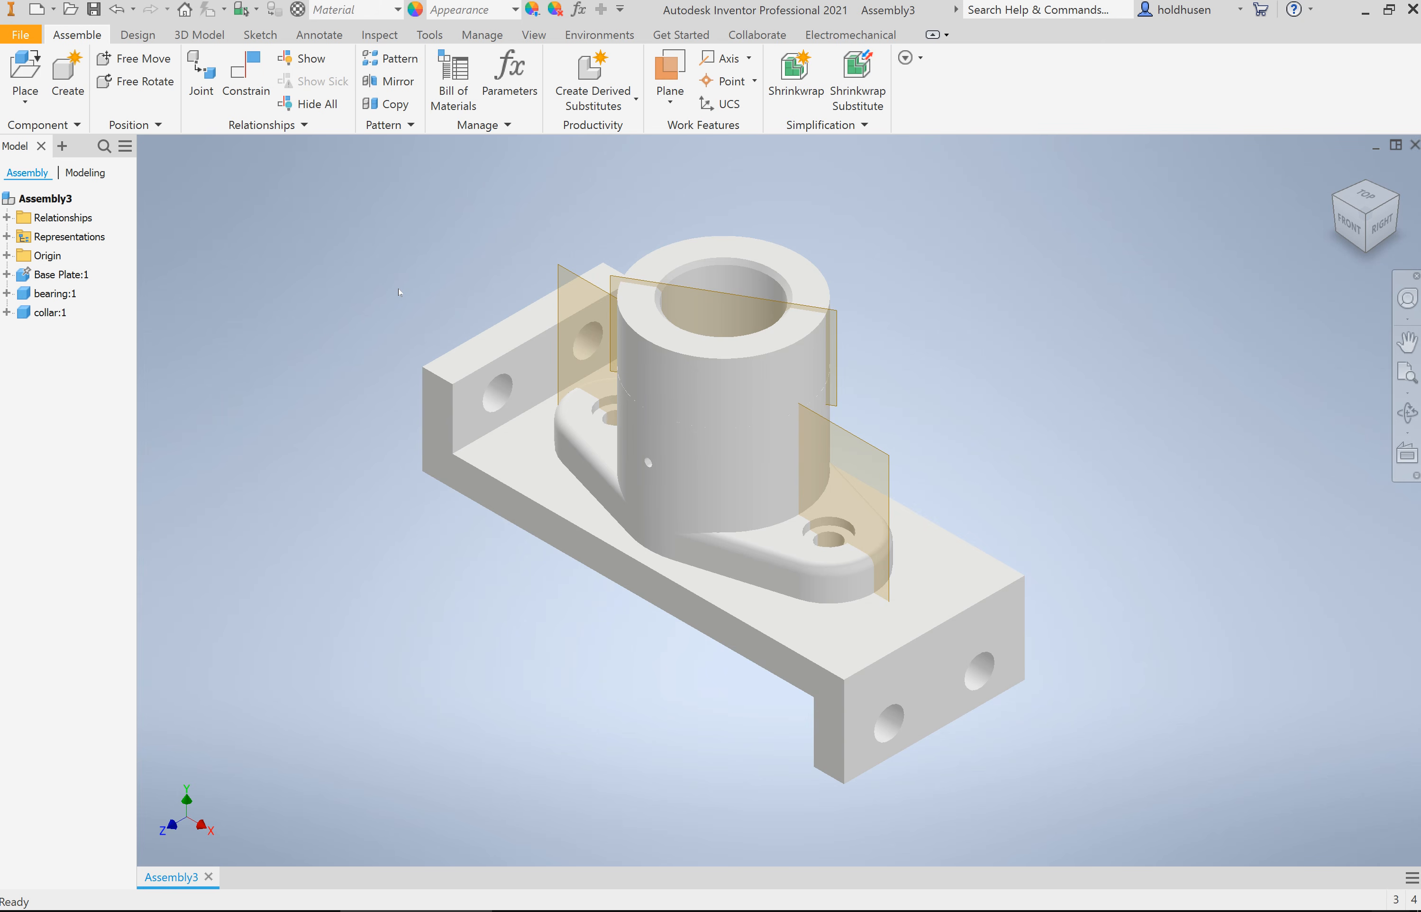
# Step: Free-move the collar and the bearing away from the base plate, and update the assembly to restore their constrained positions
pyautogui.click(143, 58)
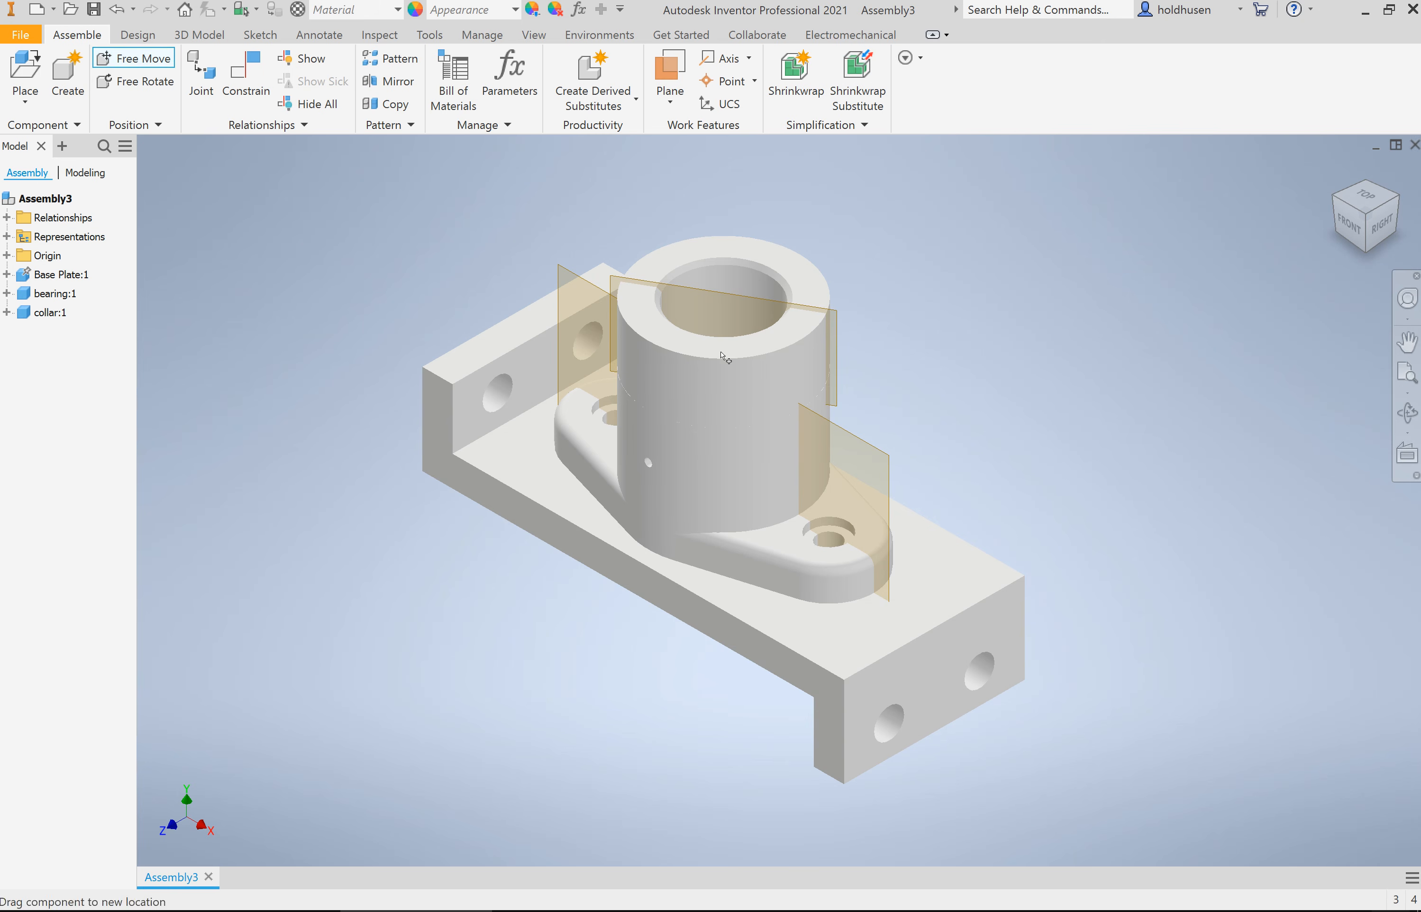
pyautogui.moveTo(725, 435); pyautogui.dragTo(1014, 200)
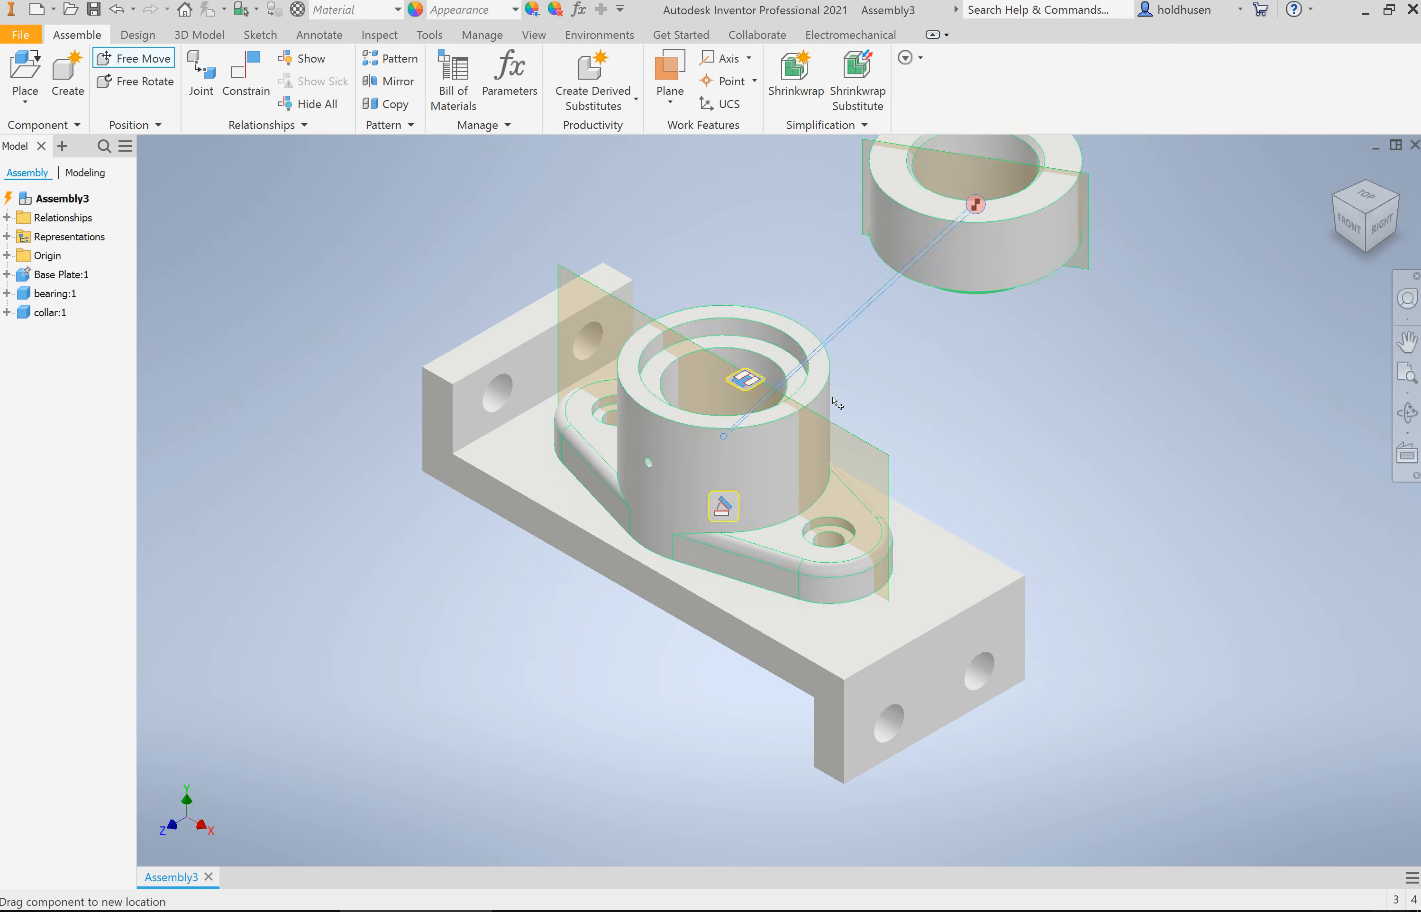
pyautogui.moveTo(807, 437); pyautogui.dragTo(935, 382)
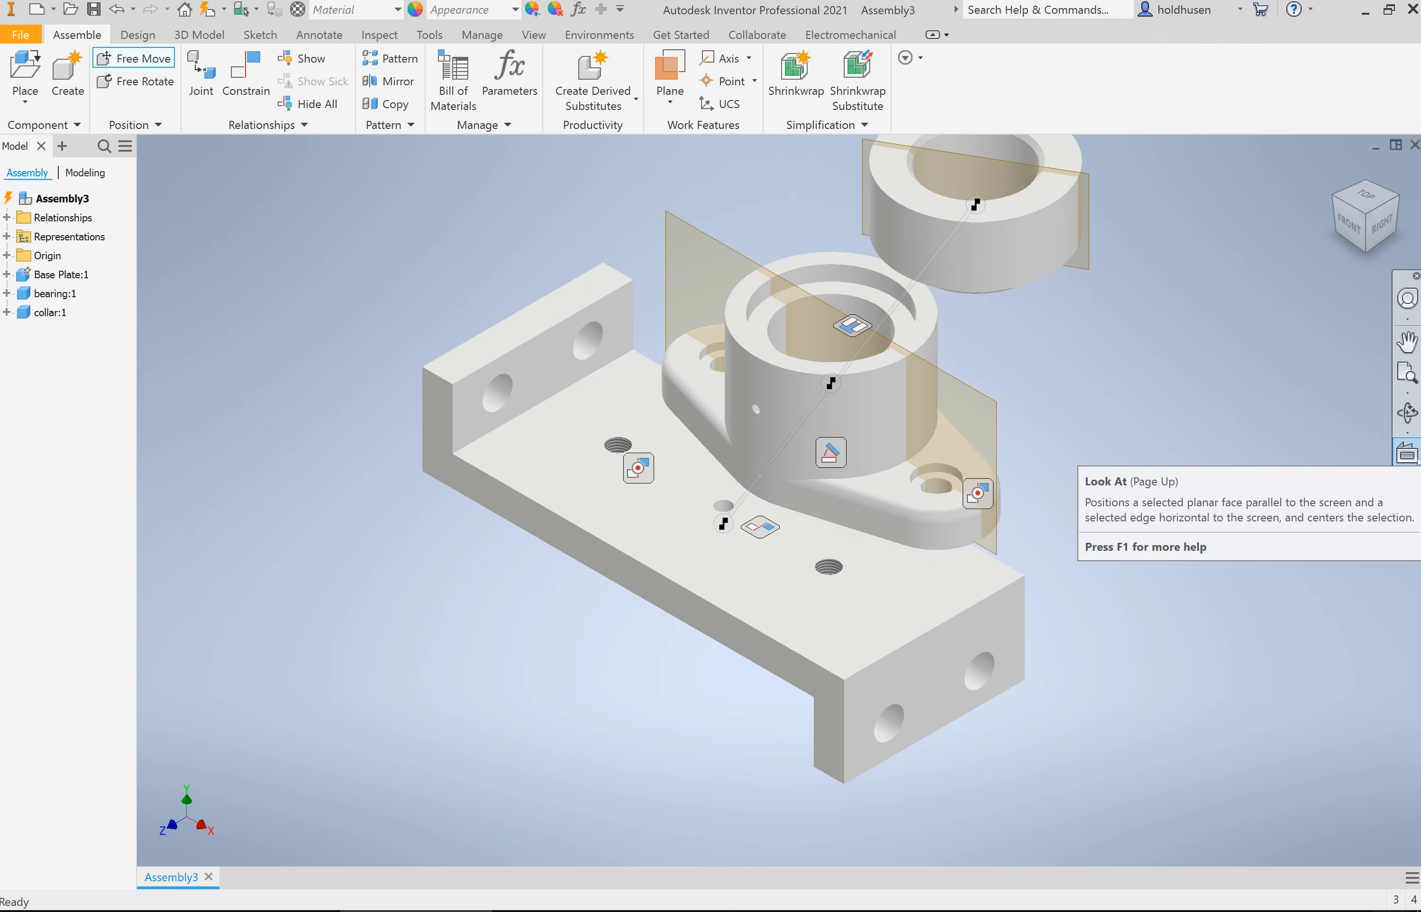
pyautogui.click(209, 10)
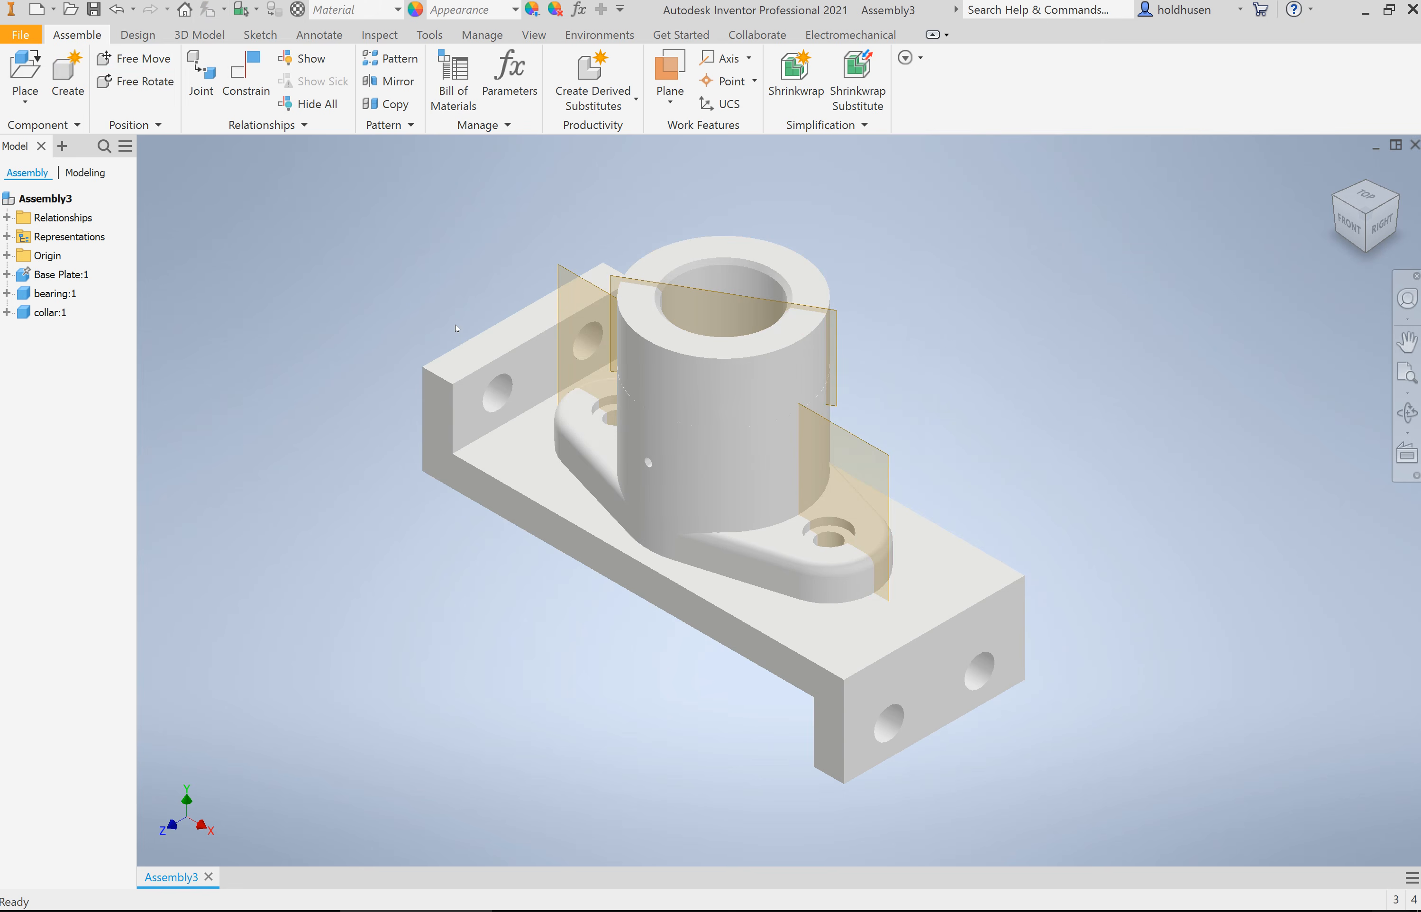
pyautogui.click(480, 383)
# Step: Edit the base plate in place and open Sketch2 of Extrusion2, which holds the end-hole circles, for editing
pyautogui.click(7, 274)
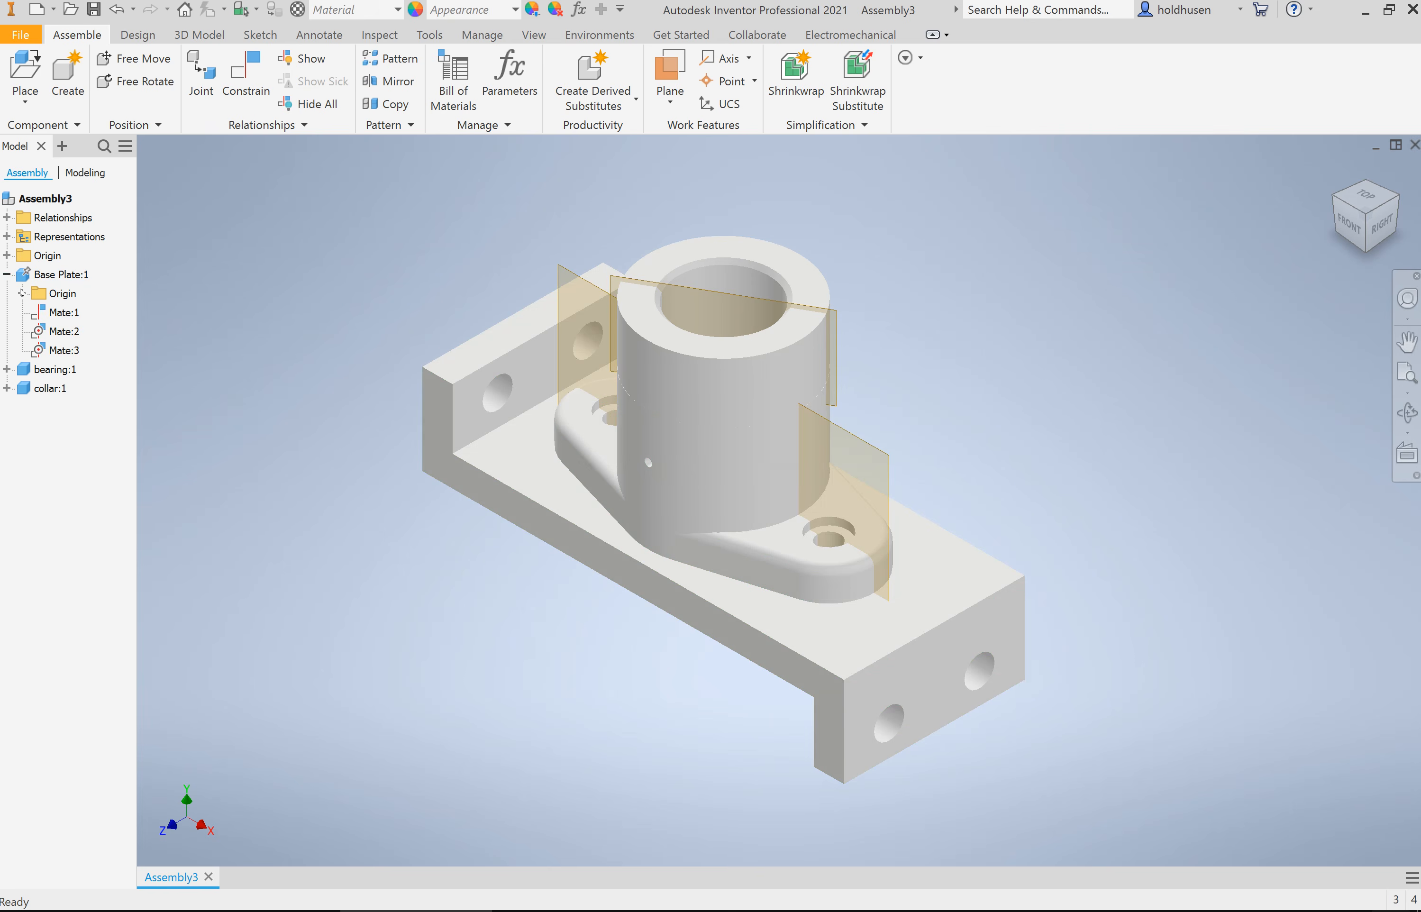
pyautogui.rightClick(67, 276)
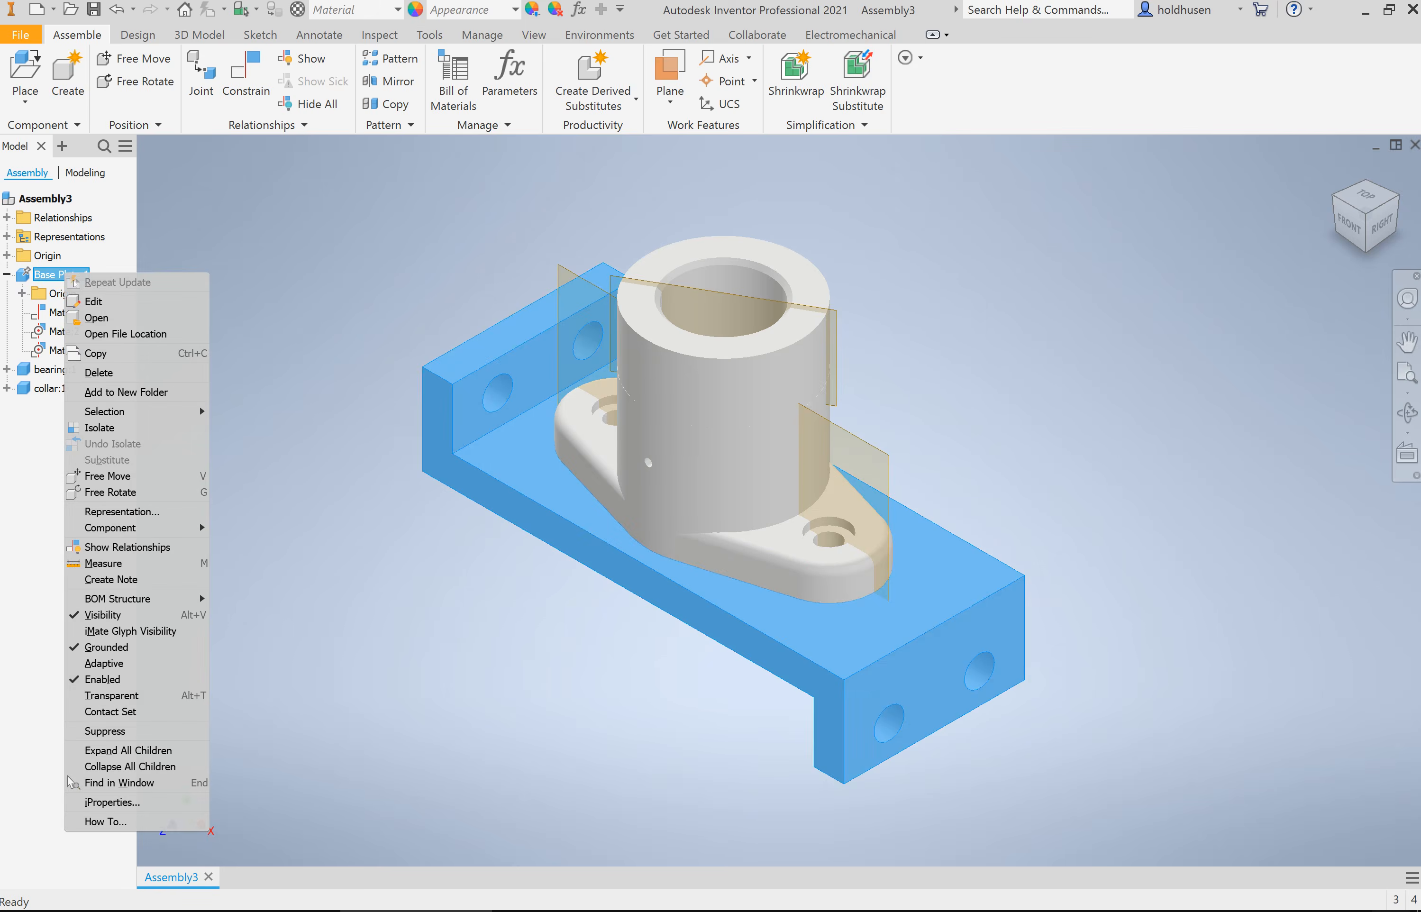
pyautogui.click(100, 307)
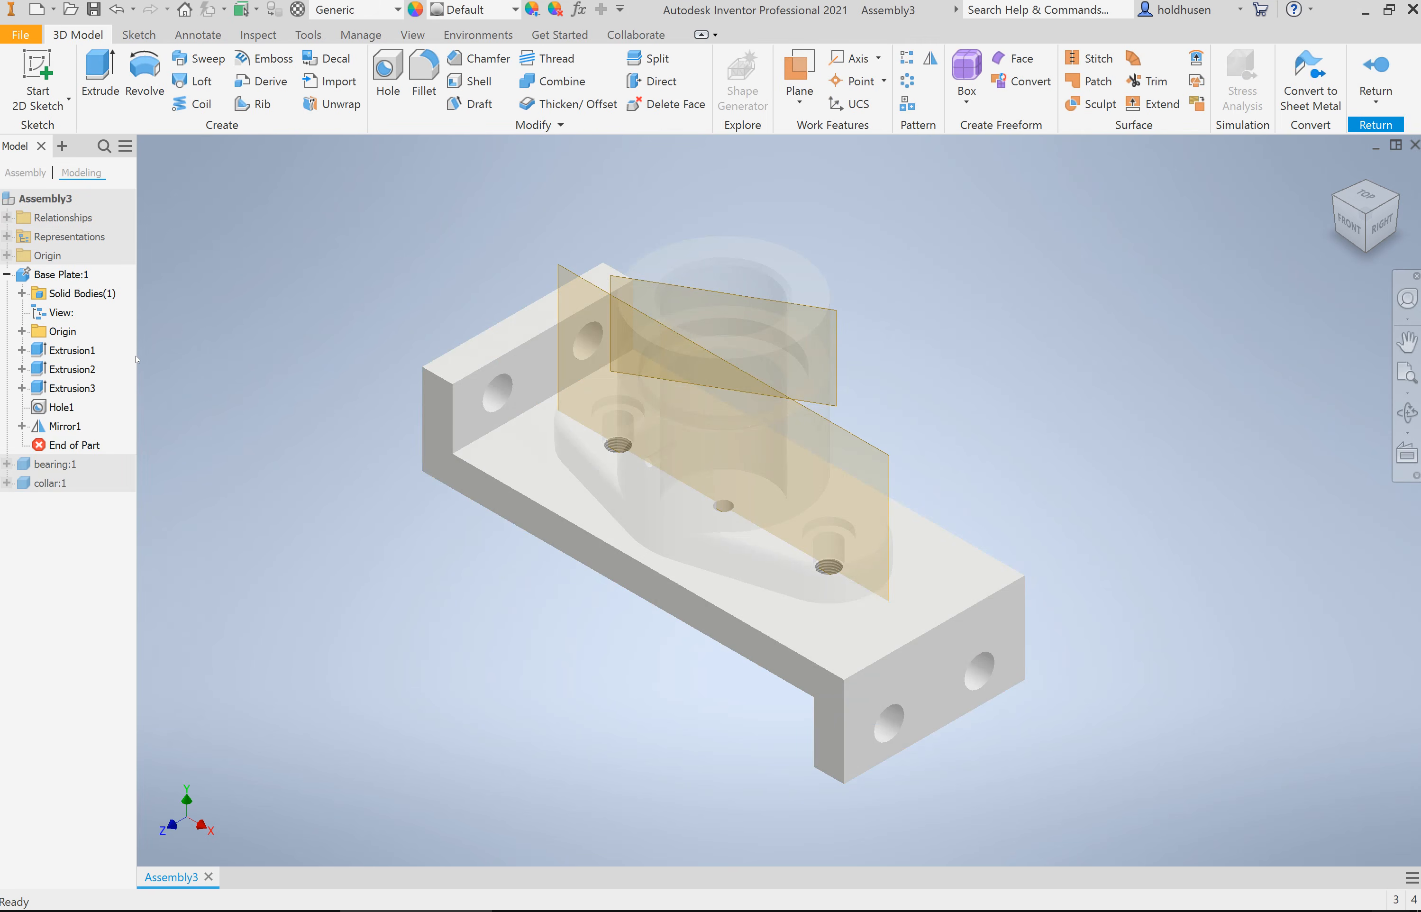
pyautogui.click(21, 350)
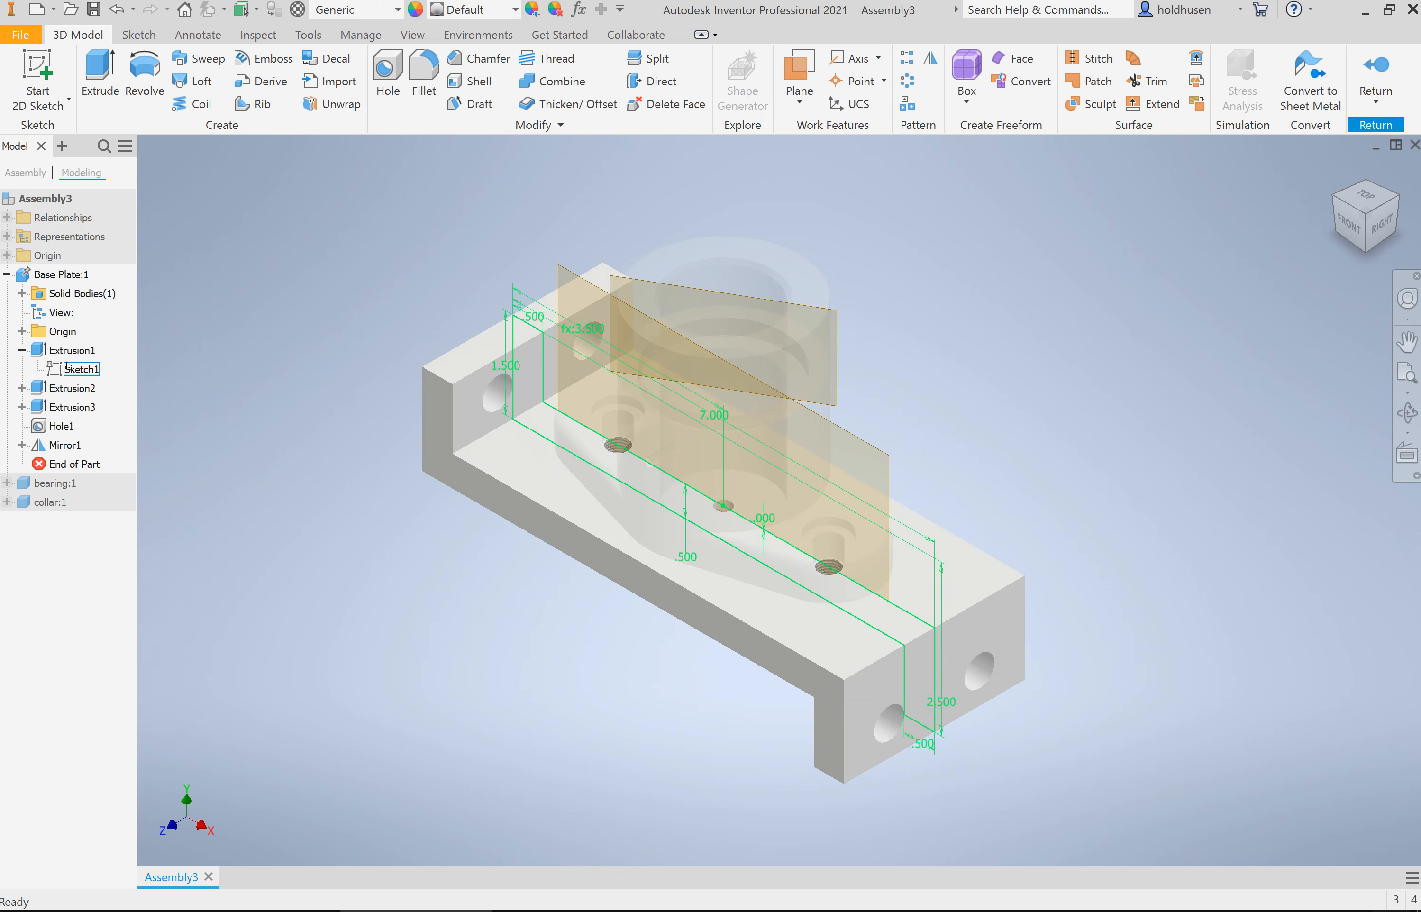
pyautogui.click(22, 388)
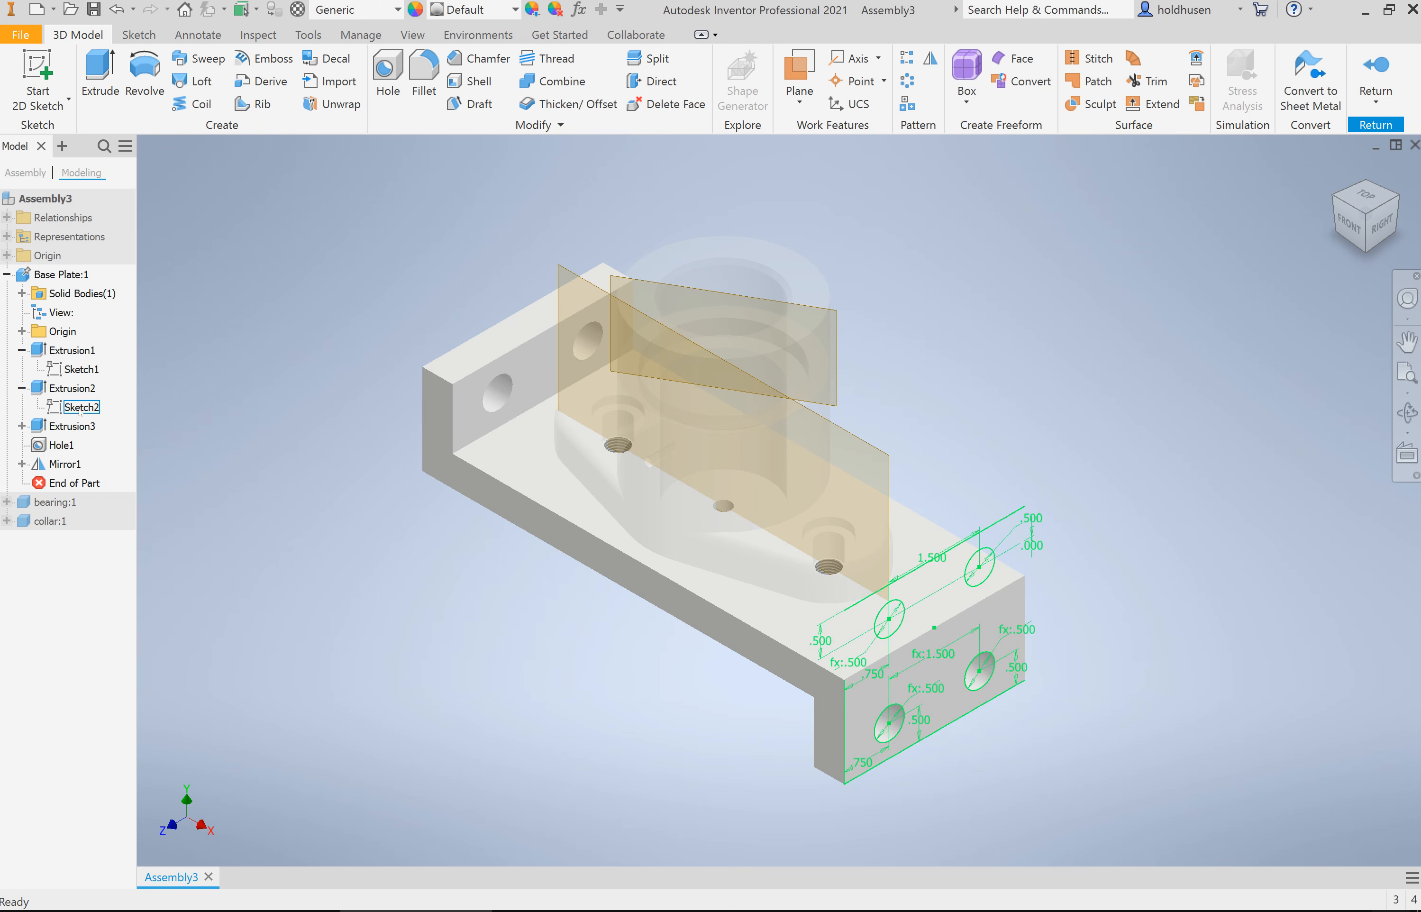
pyautogui.rightClick(81, 408)
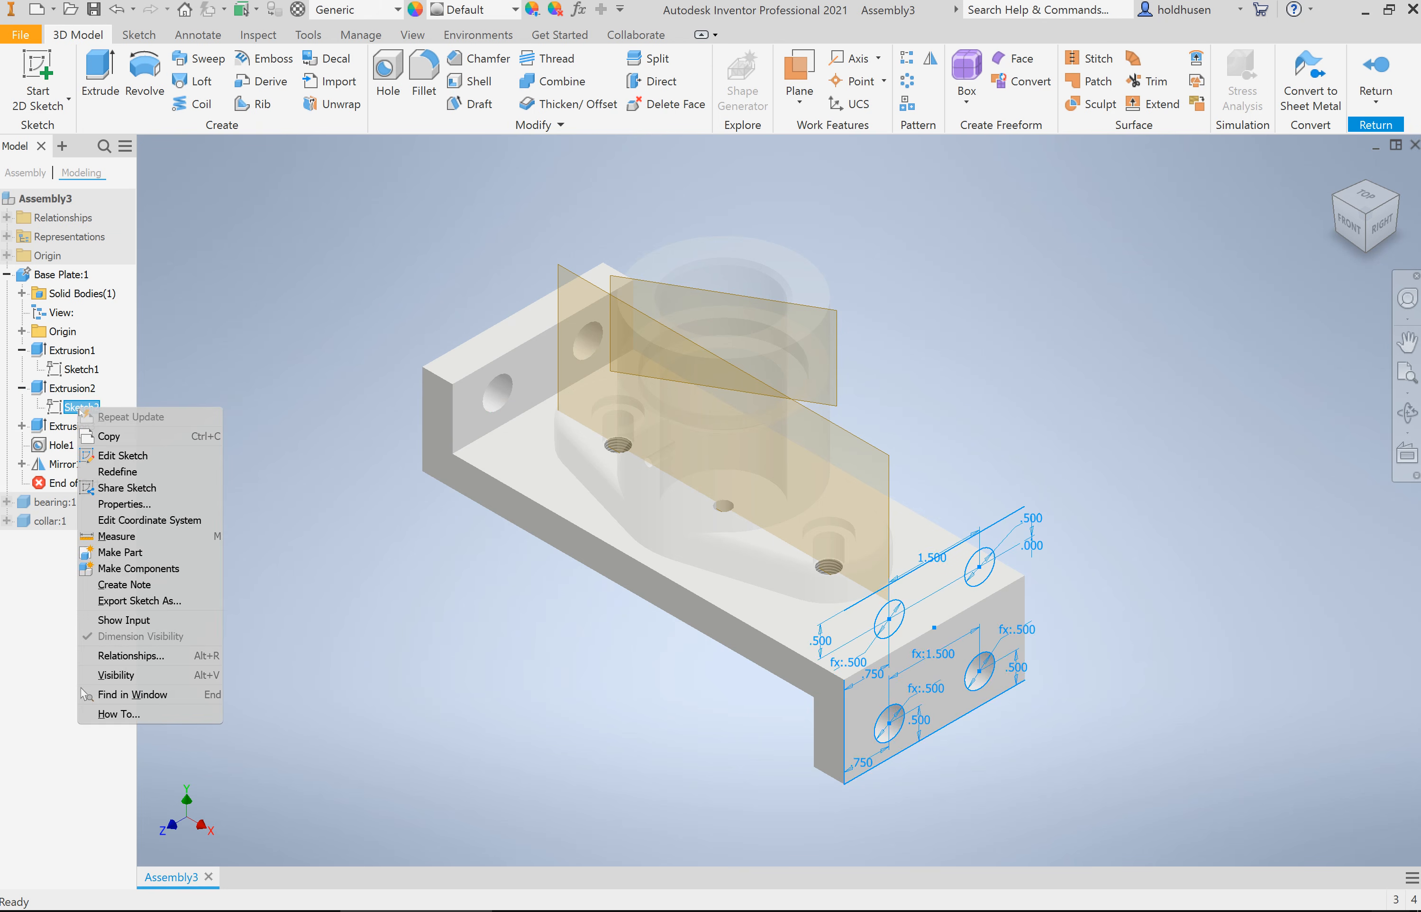
pyautogui.click(145, 455)
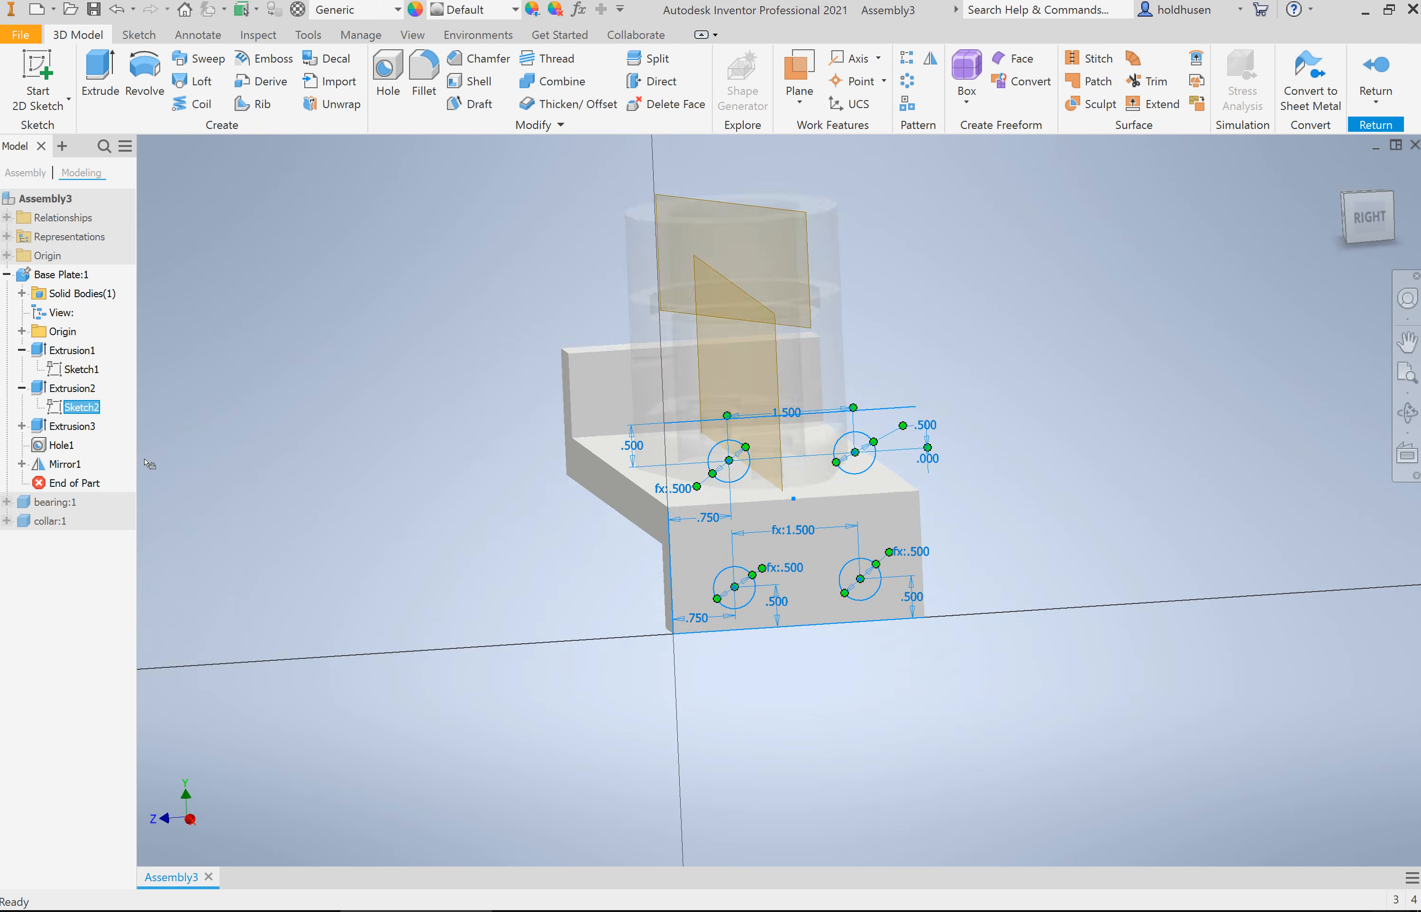
# Step: Set the diameter of the upper circle dimensioned .500 to .25 in, finish the sketch and return to the assembly
pyautogui.doubleClick(944, 421)
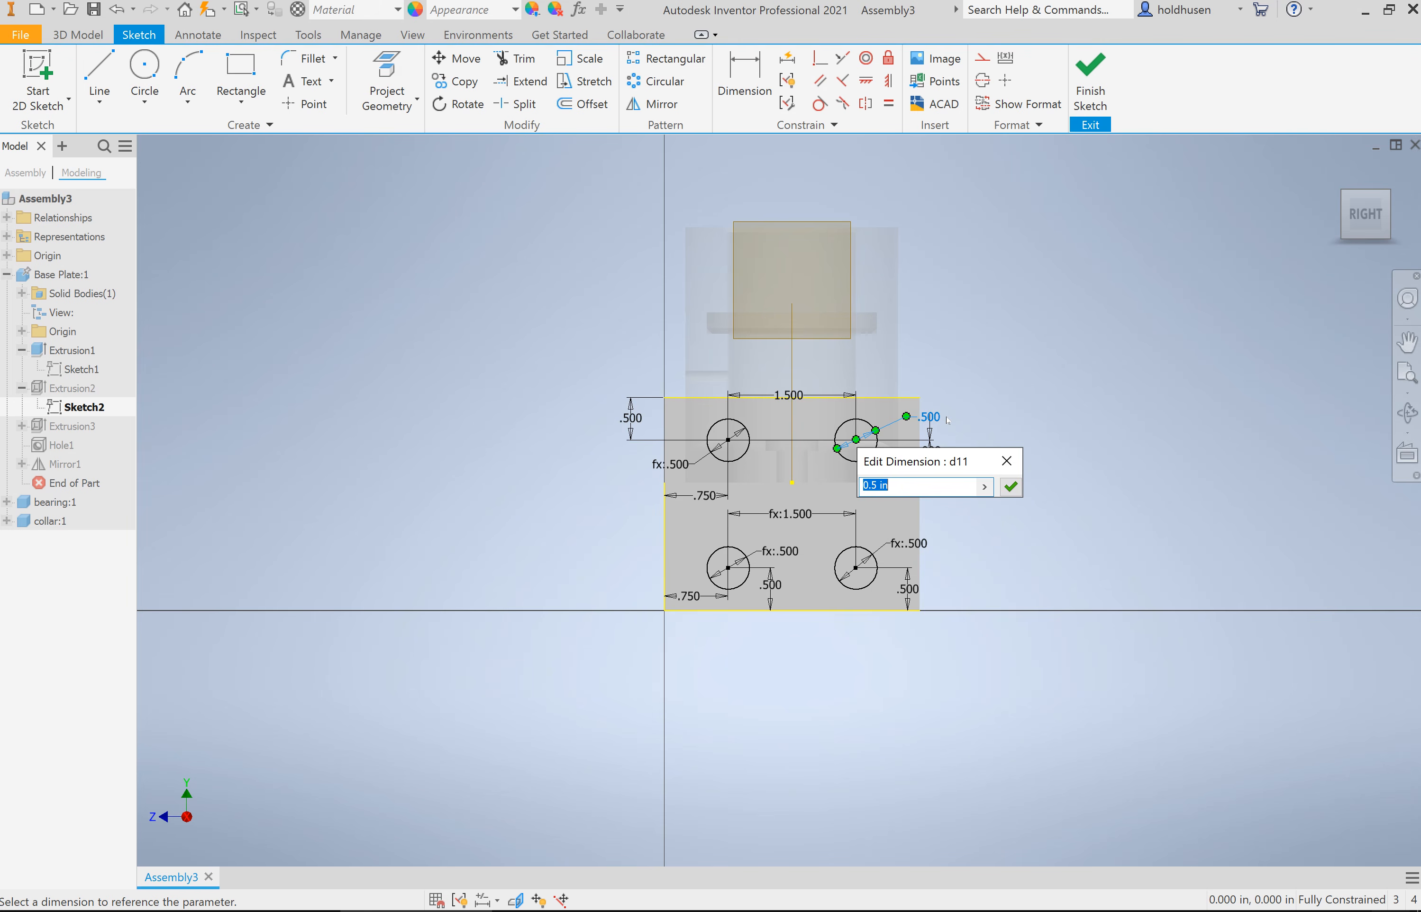
pyautogui.write('.25')
pyautogui.click(1009, 488)
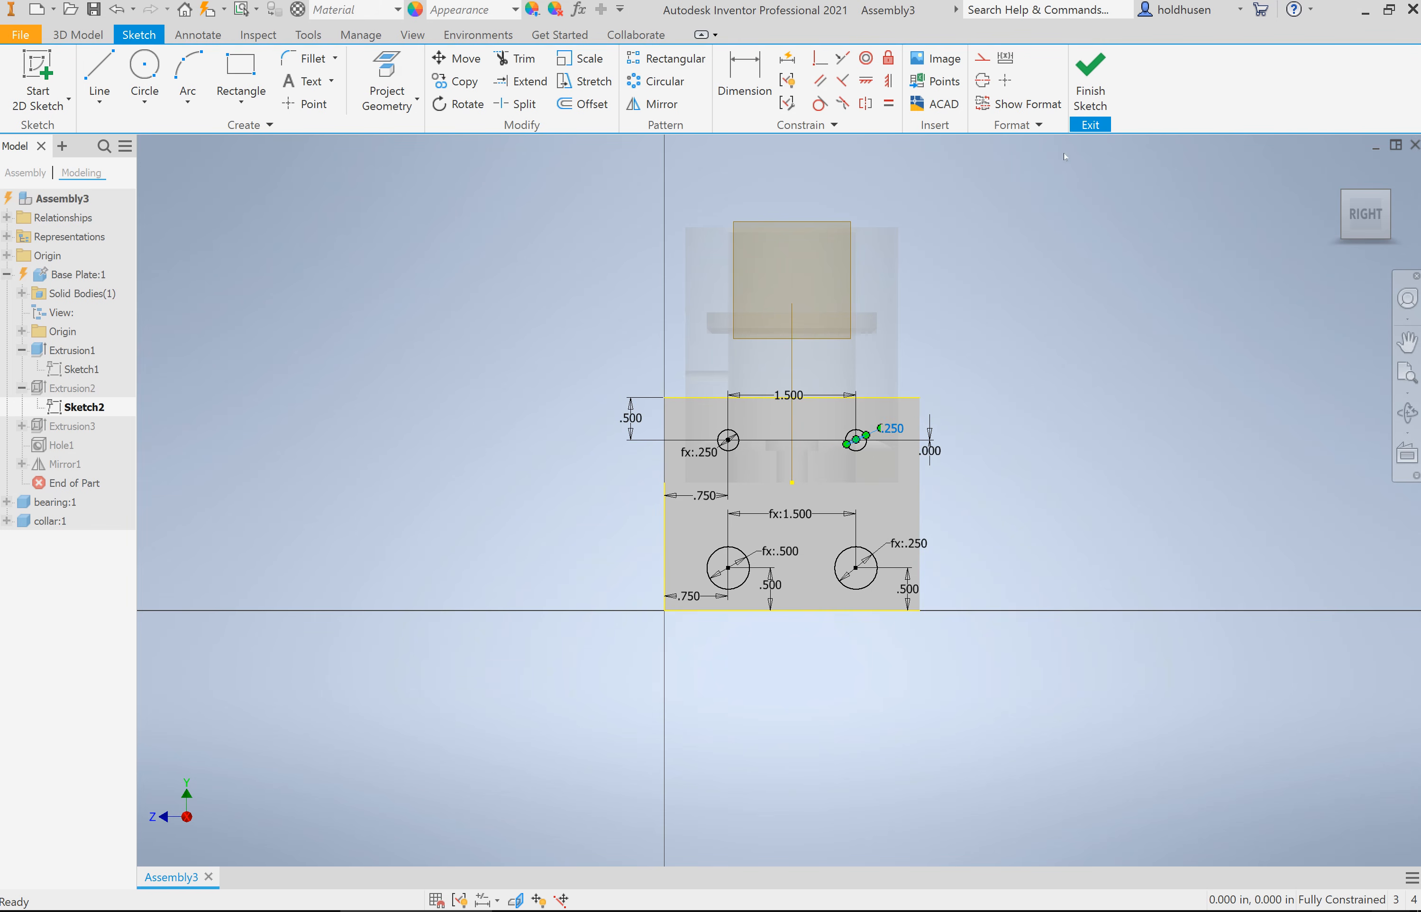
pyautogui.click(1092, 95)
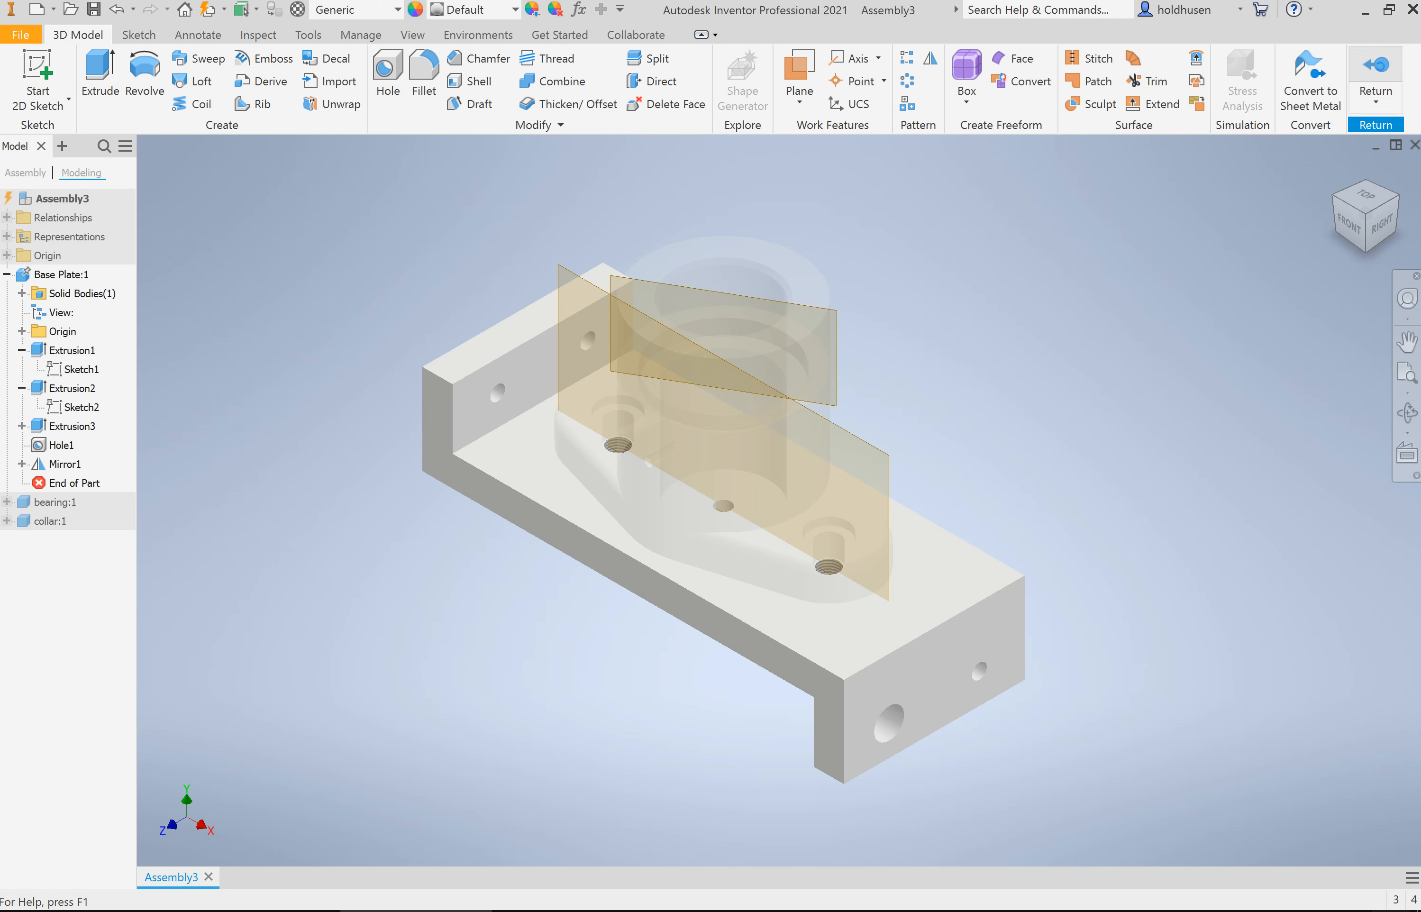
pyautogui.click(1379, 69)
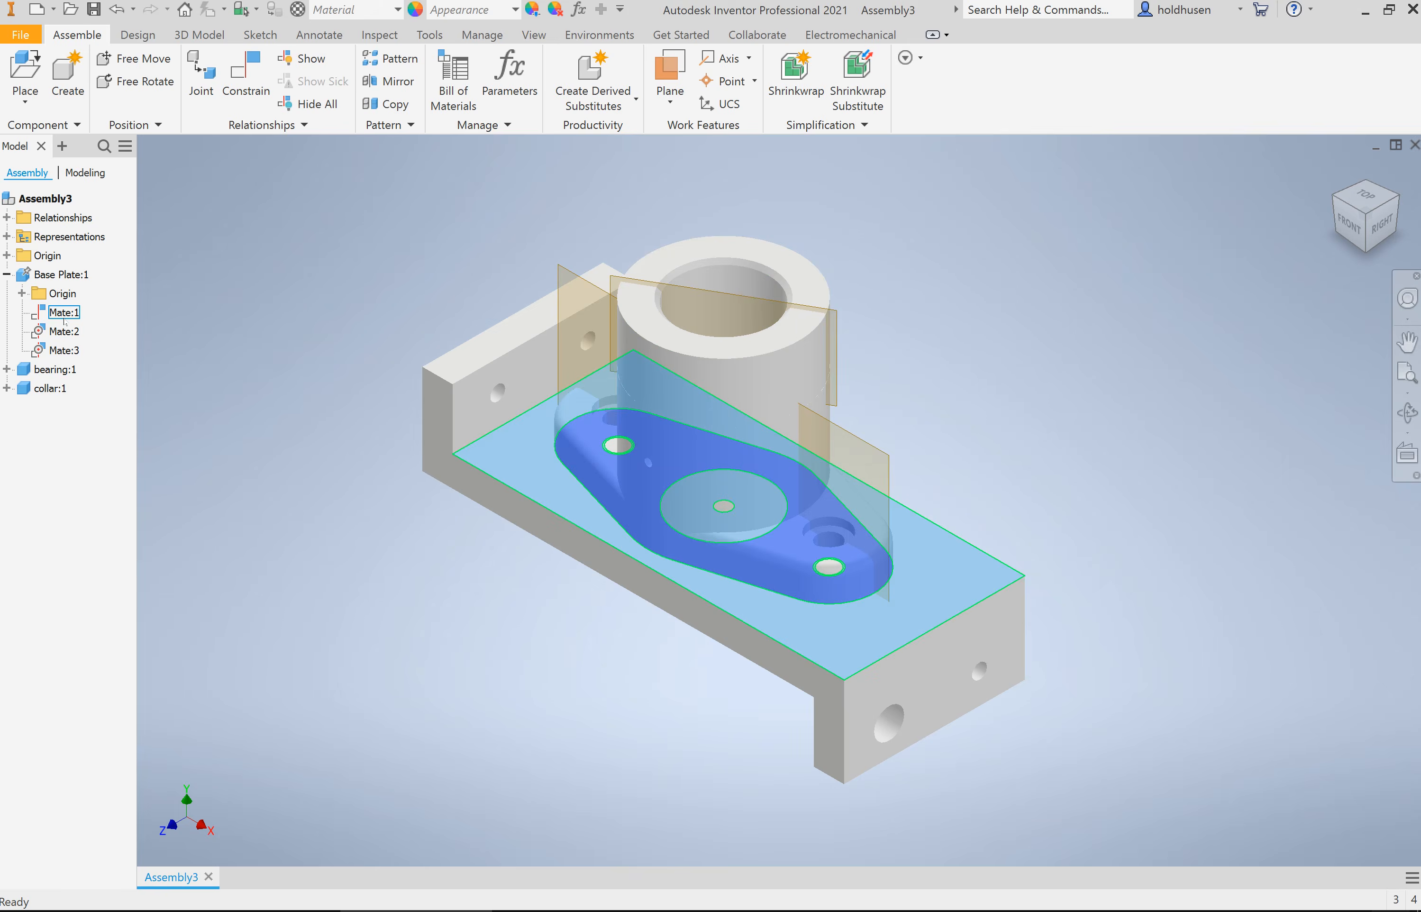
# Step: Try offsets of 1 and -1 in on the face mate between base plate and bearing, and reset its offset to 0
pyautogui.click(6, 387)
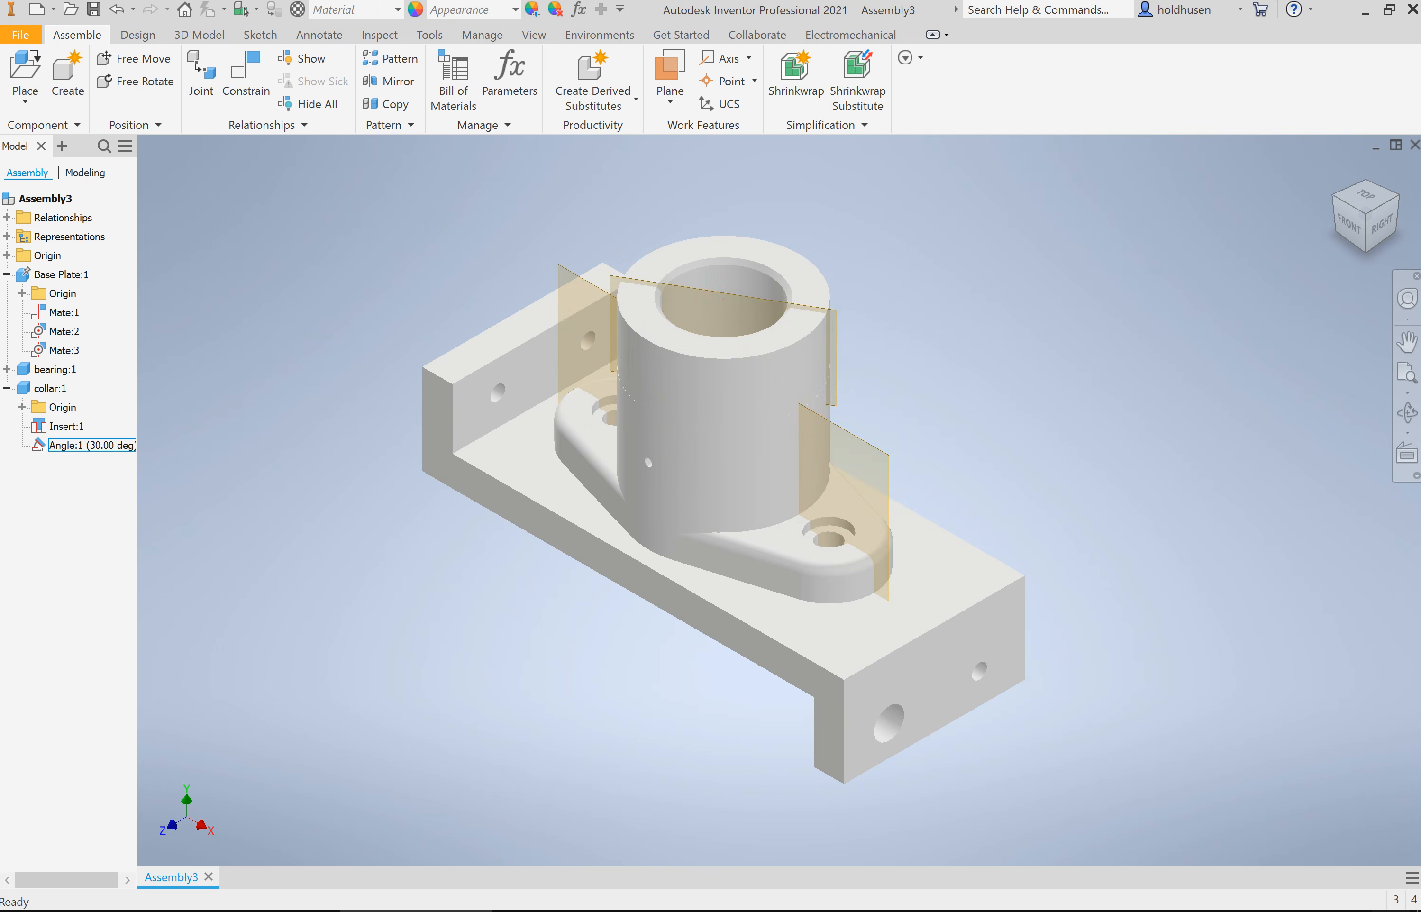
pyautogui.rightClick(67, 312)
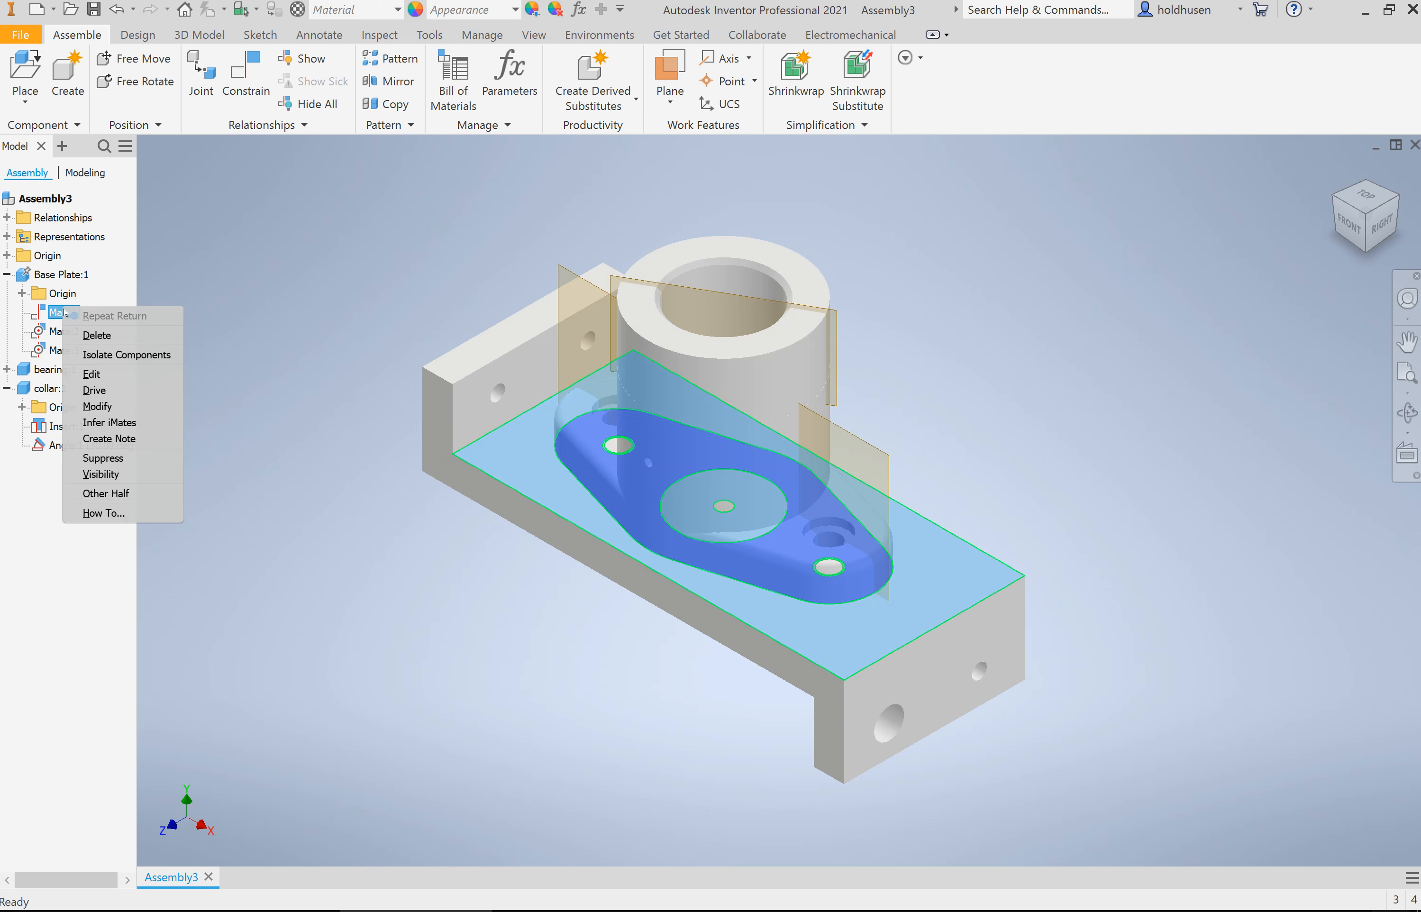
pyautogui.click(99, 373)
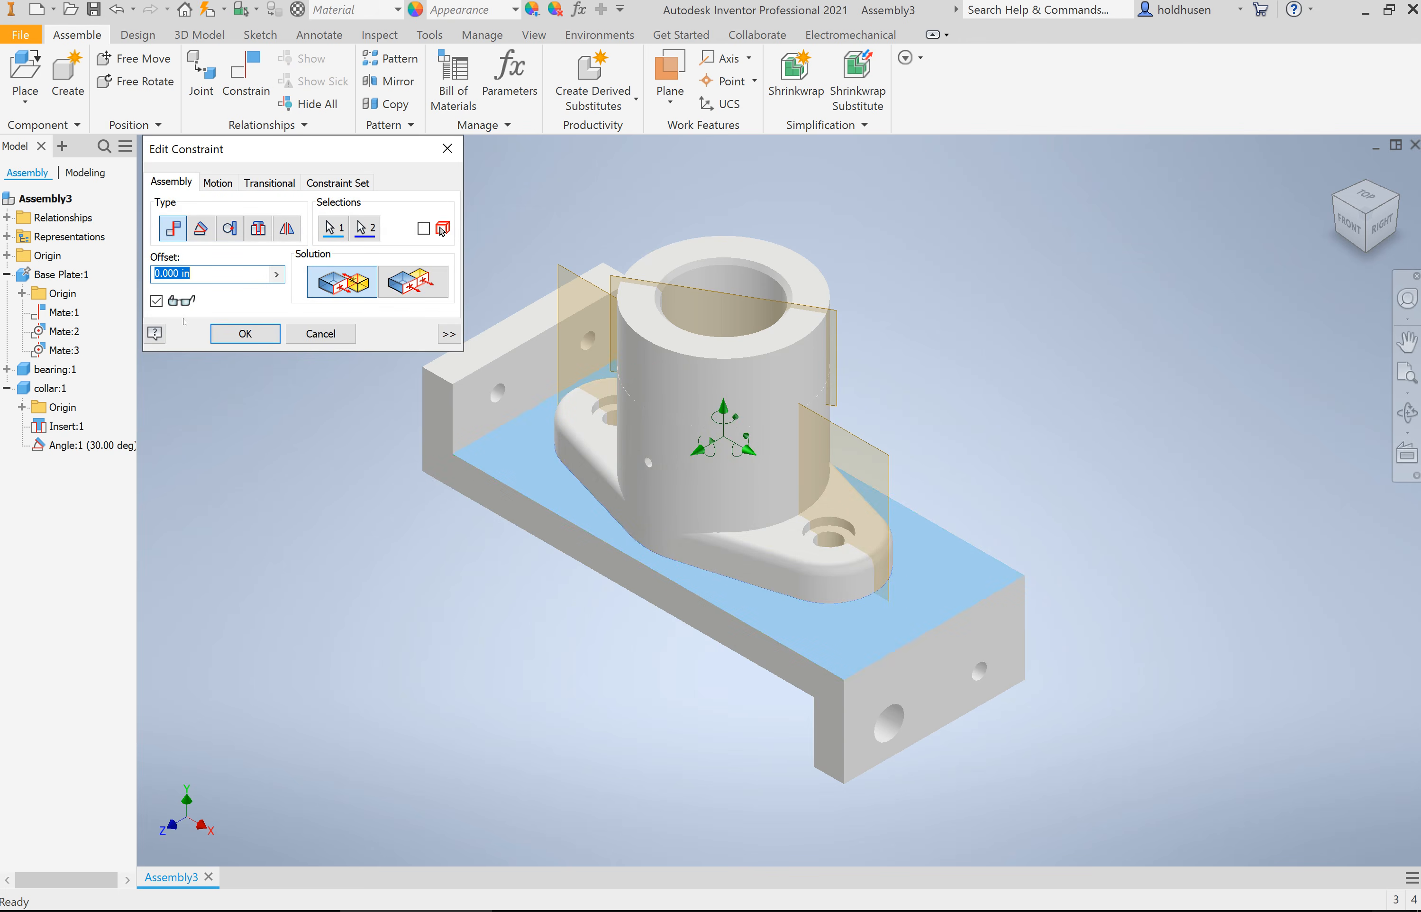
pyautogui.write('1')
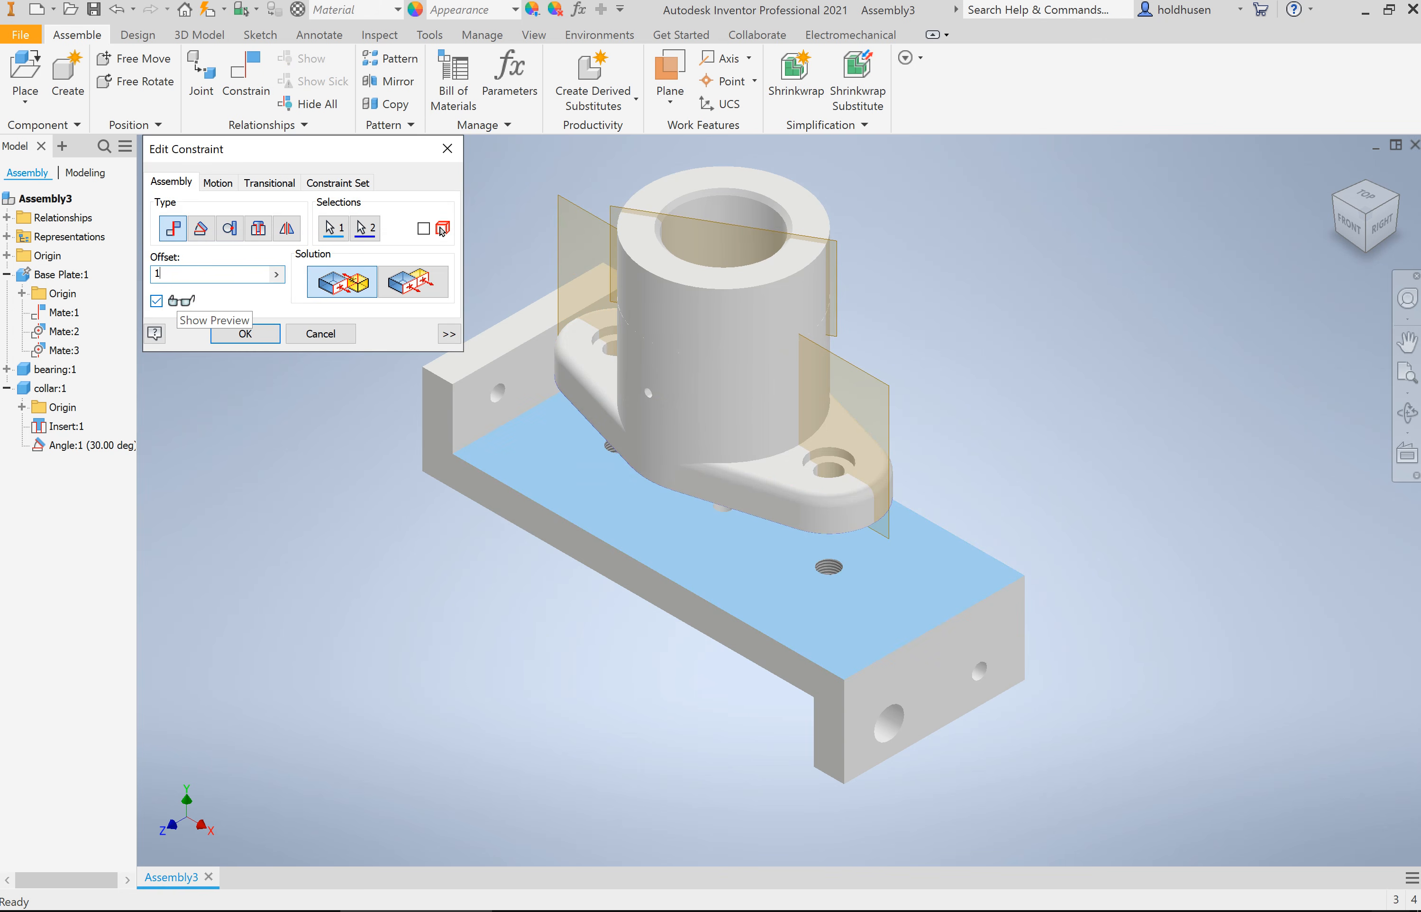
pyautogui.write('-')
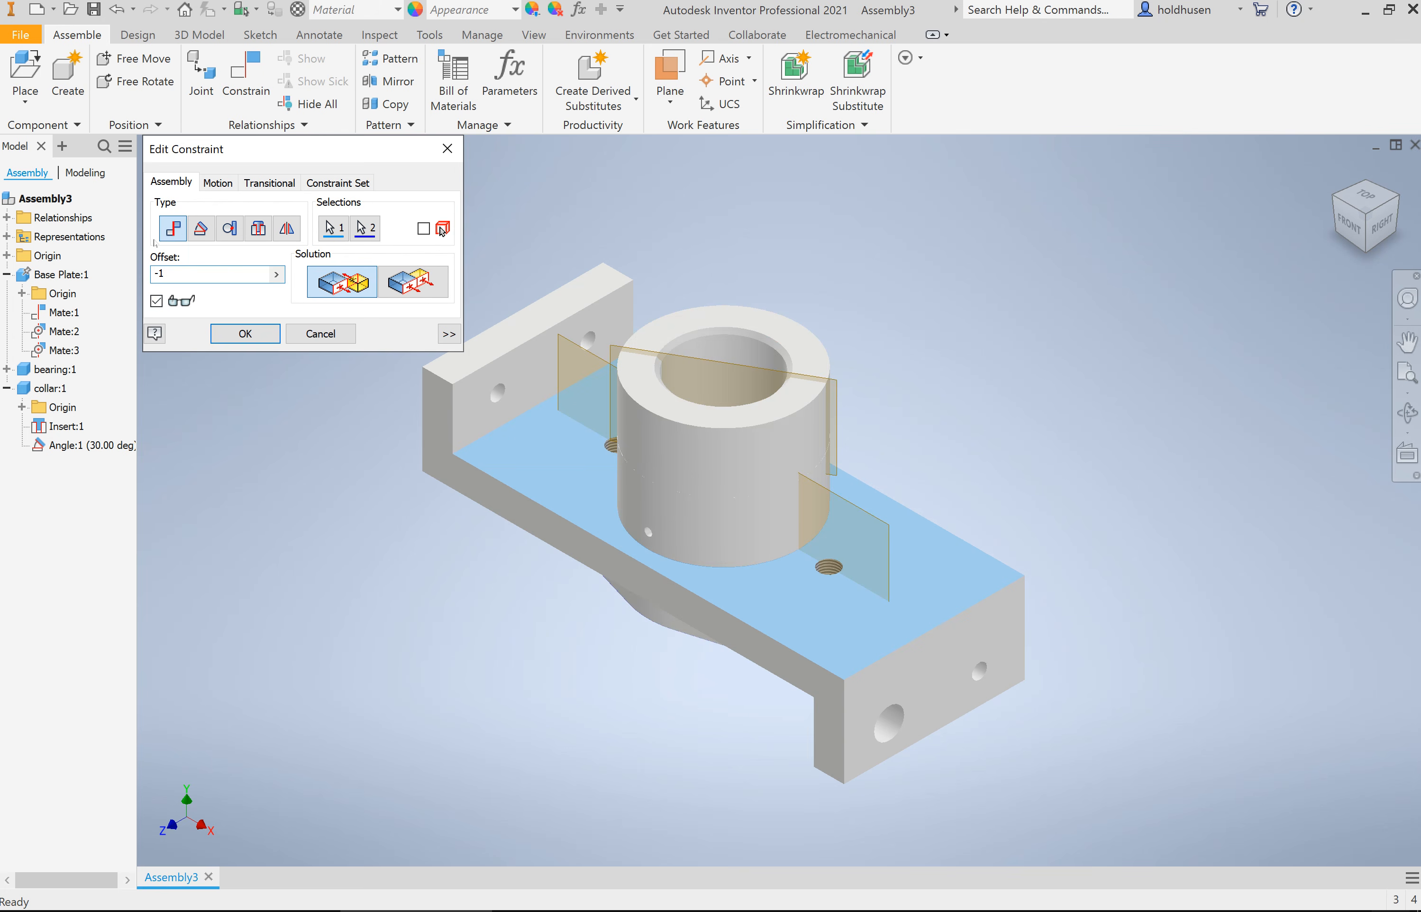
pyautogui.press('BackSpace')
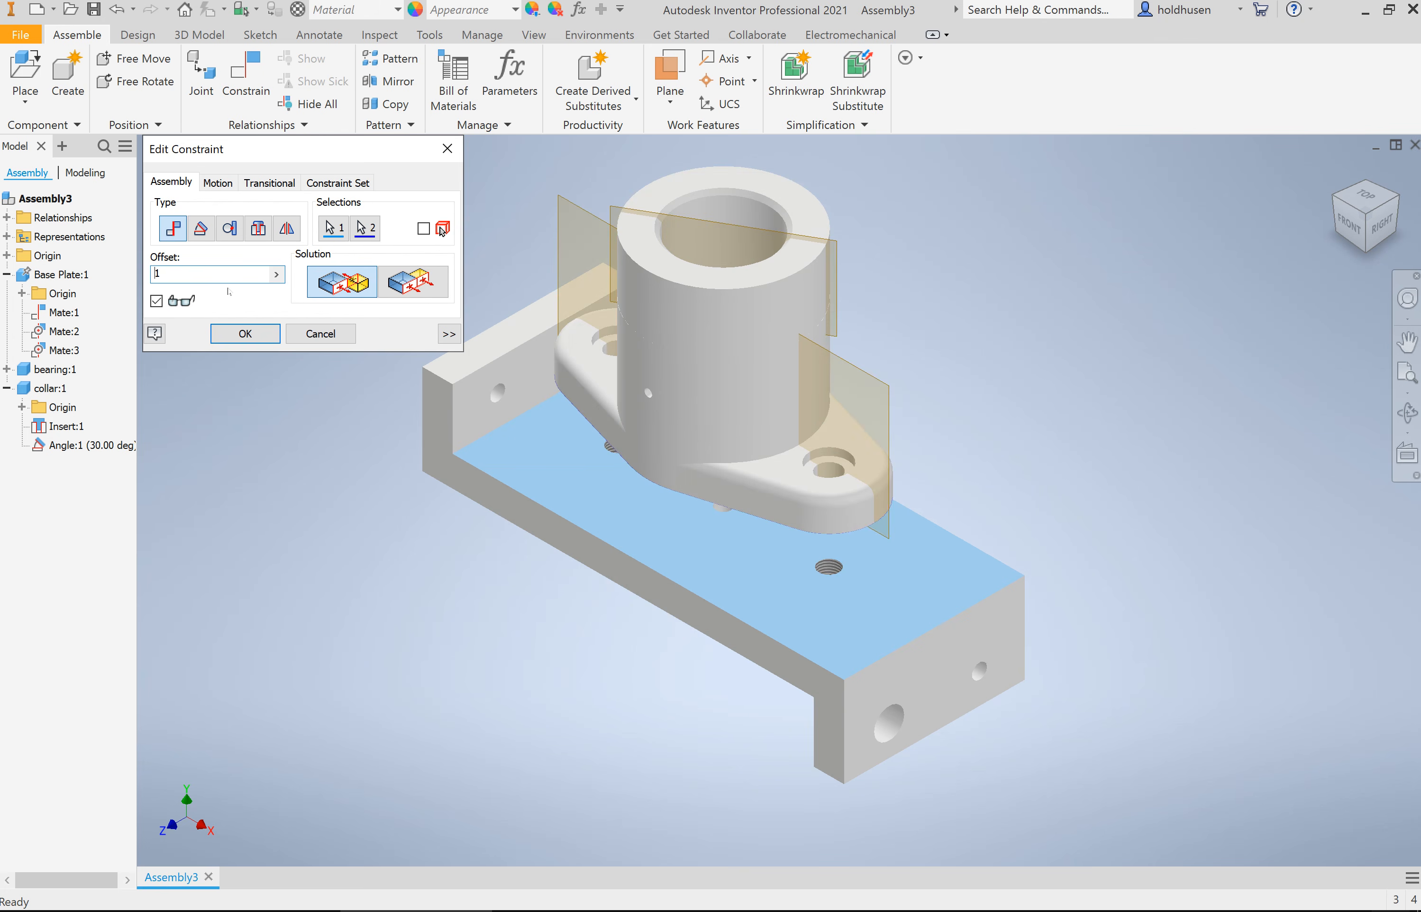
pyautogui.moveTo(205, 277); pyautogui.dragTo(100, 277)
pyautogui.write('0')
pyautogui.click(227, 334)
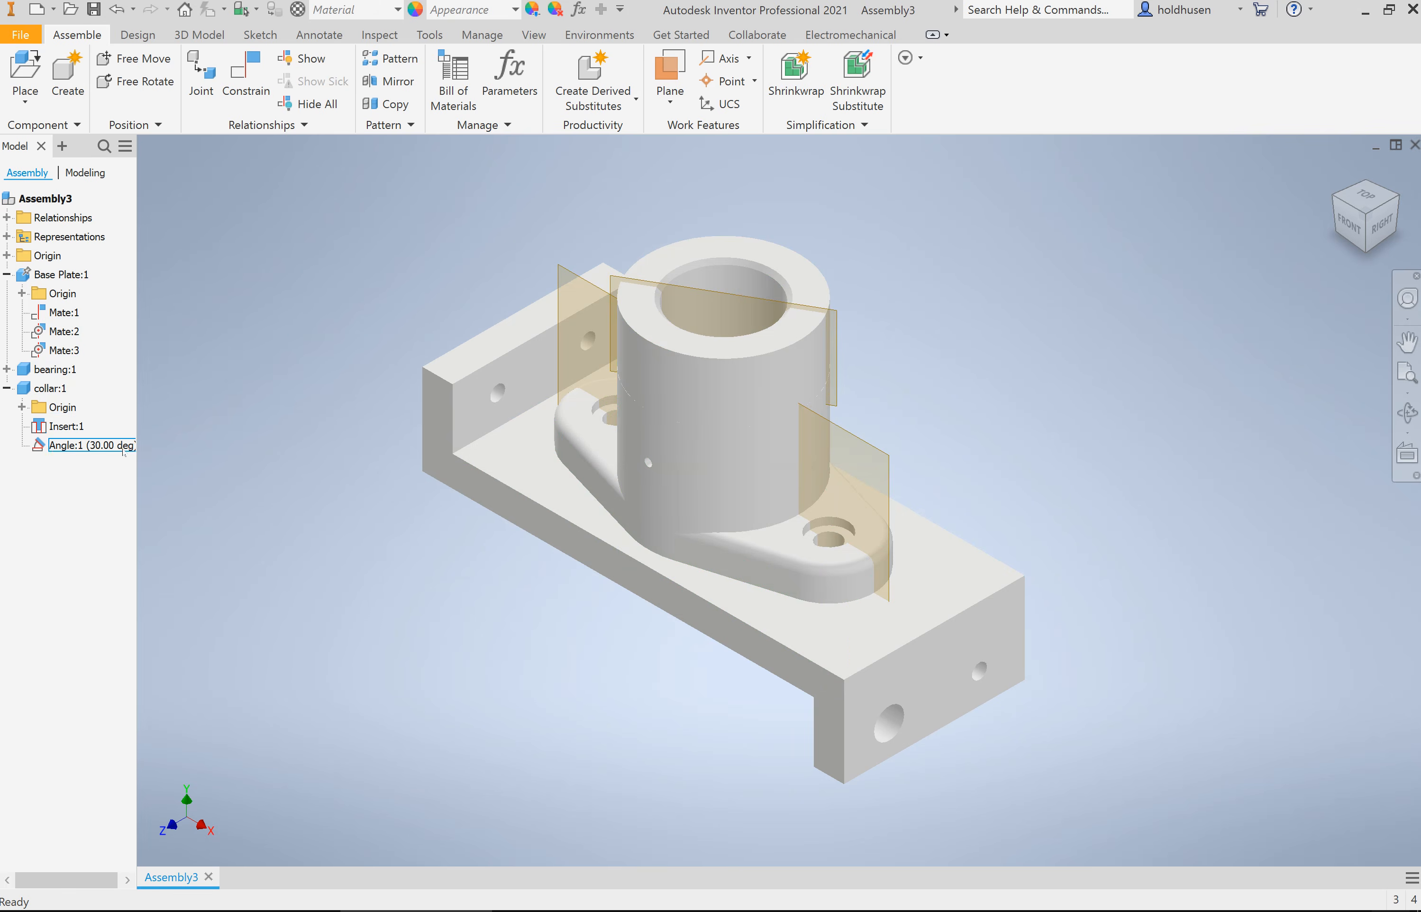
# Step: Delete the collar's Angle constraint and turn the collar freely within the bearing
pyautogui.rightClick(87, 448)
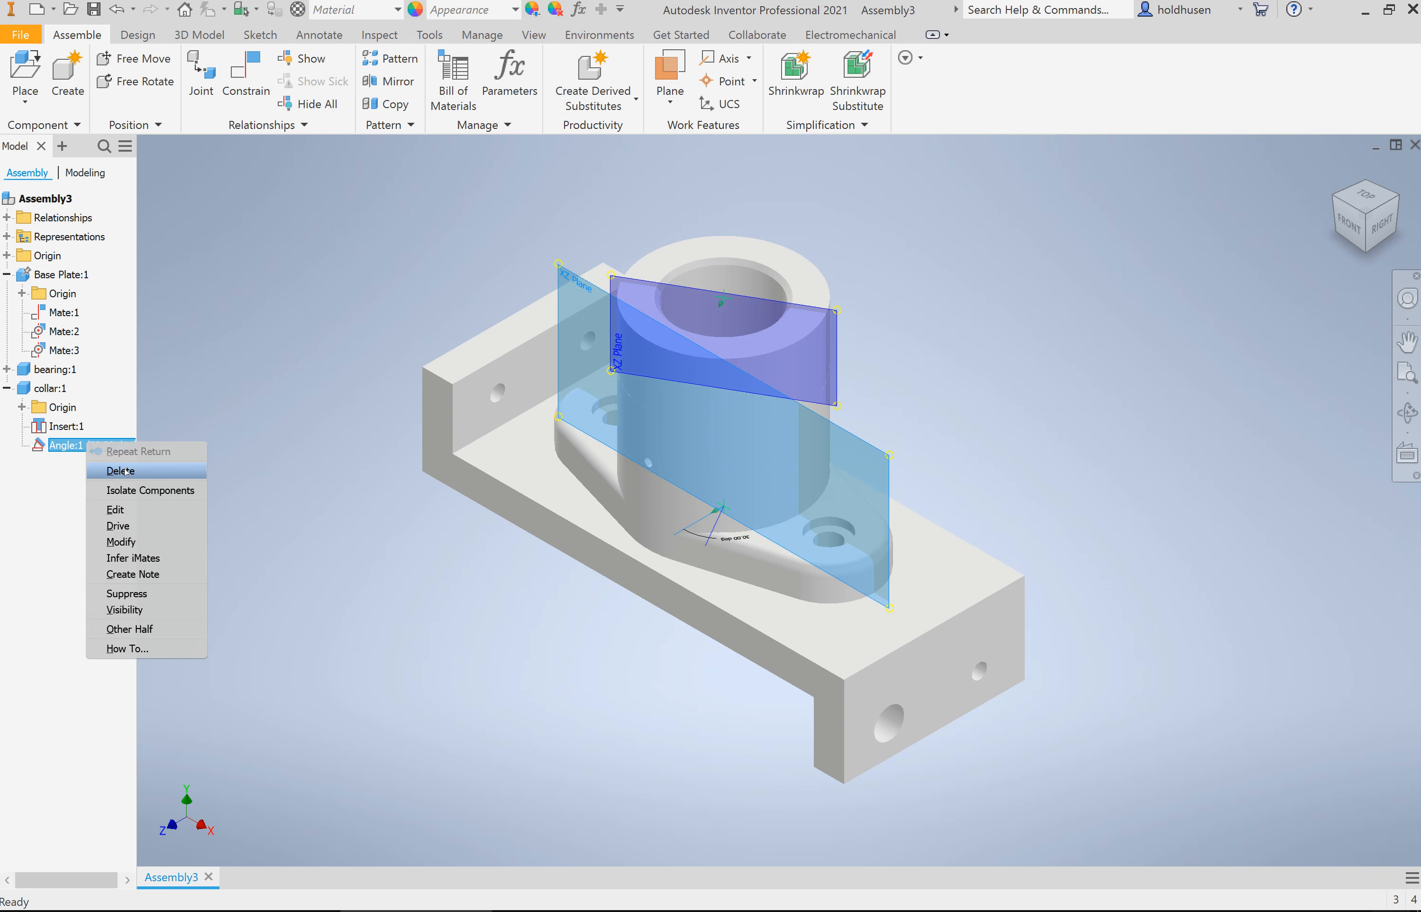
pyautogui.click(129, 471)
pyautogui.click(734, 252)
pyautogui.moveTo(734, 252); pyautogui.dragTo(700, 316)
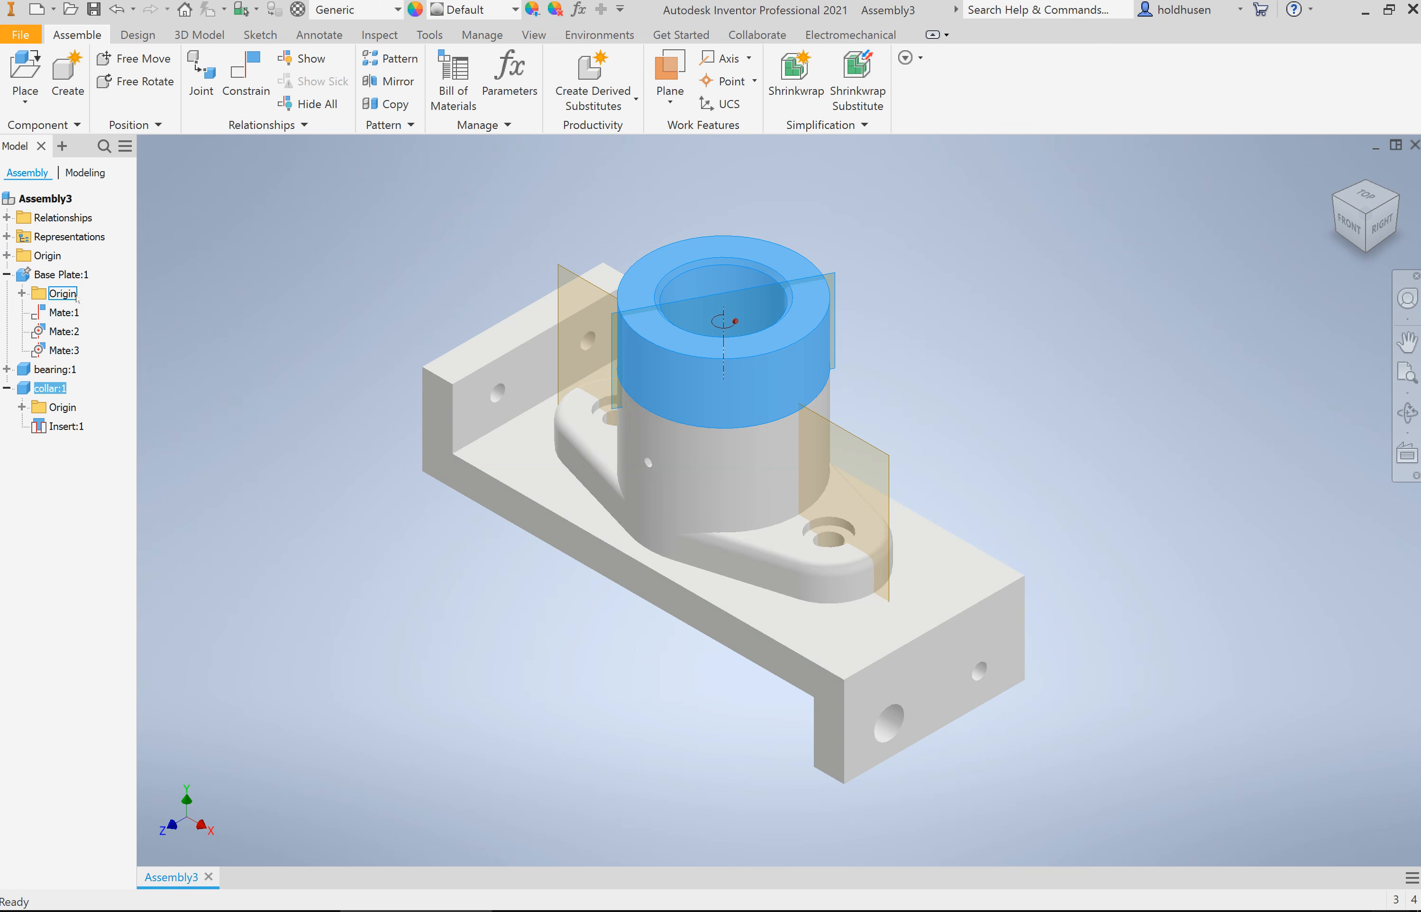
# Step: Create a new in-place part, Part3, from the Standard.ipt template on the bearing's lengthwise vertical work plane
pyautogui.click(62, 73)
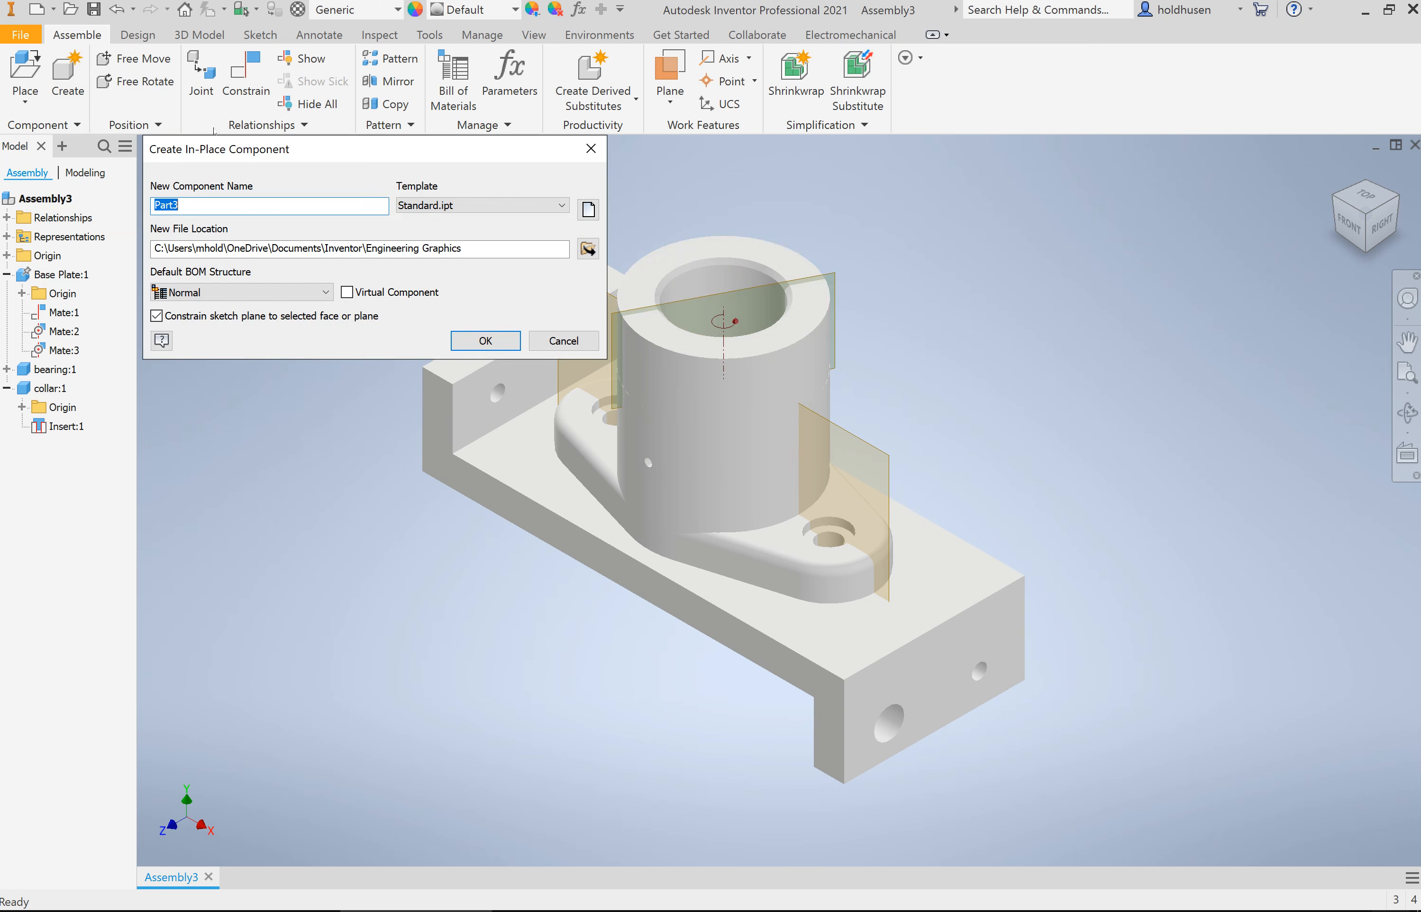
pyautogui.moveTo(307, 147); pyautogui.dragTo(299, 99)
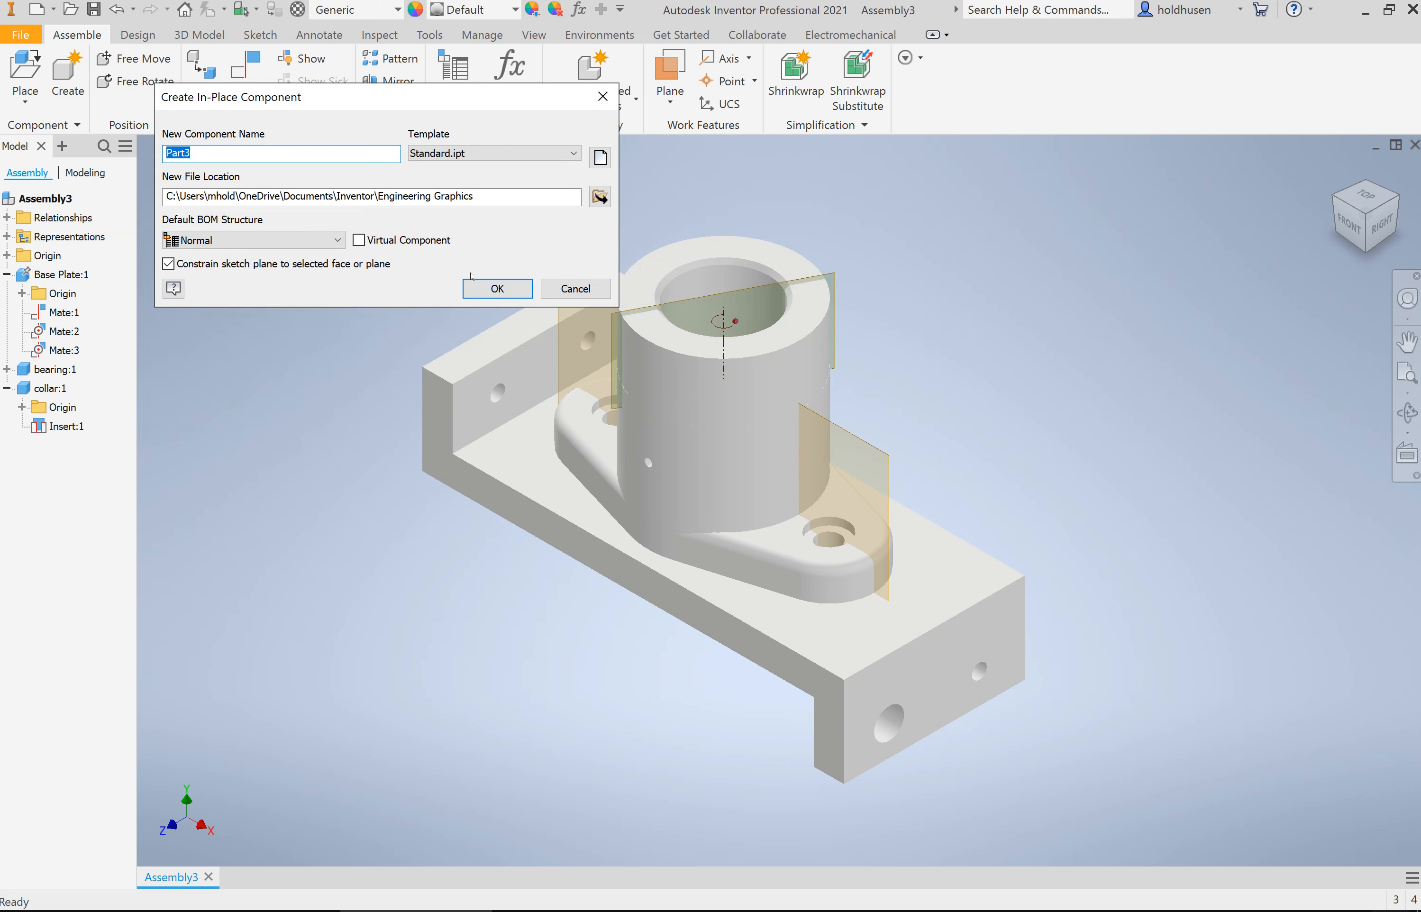
pyautogui.click(507, 290)
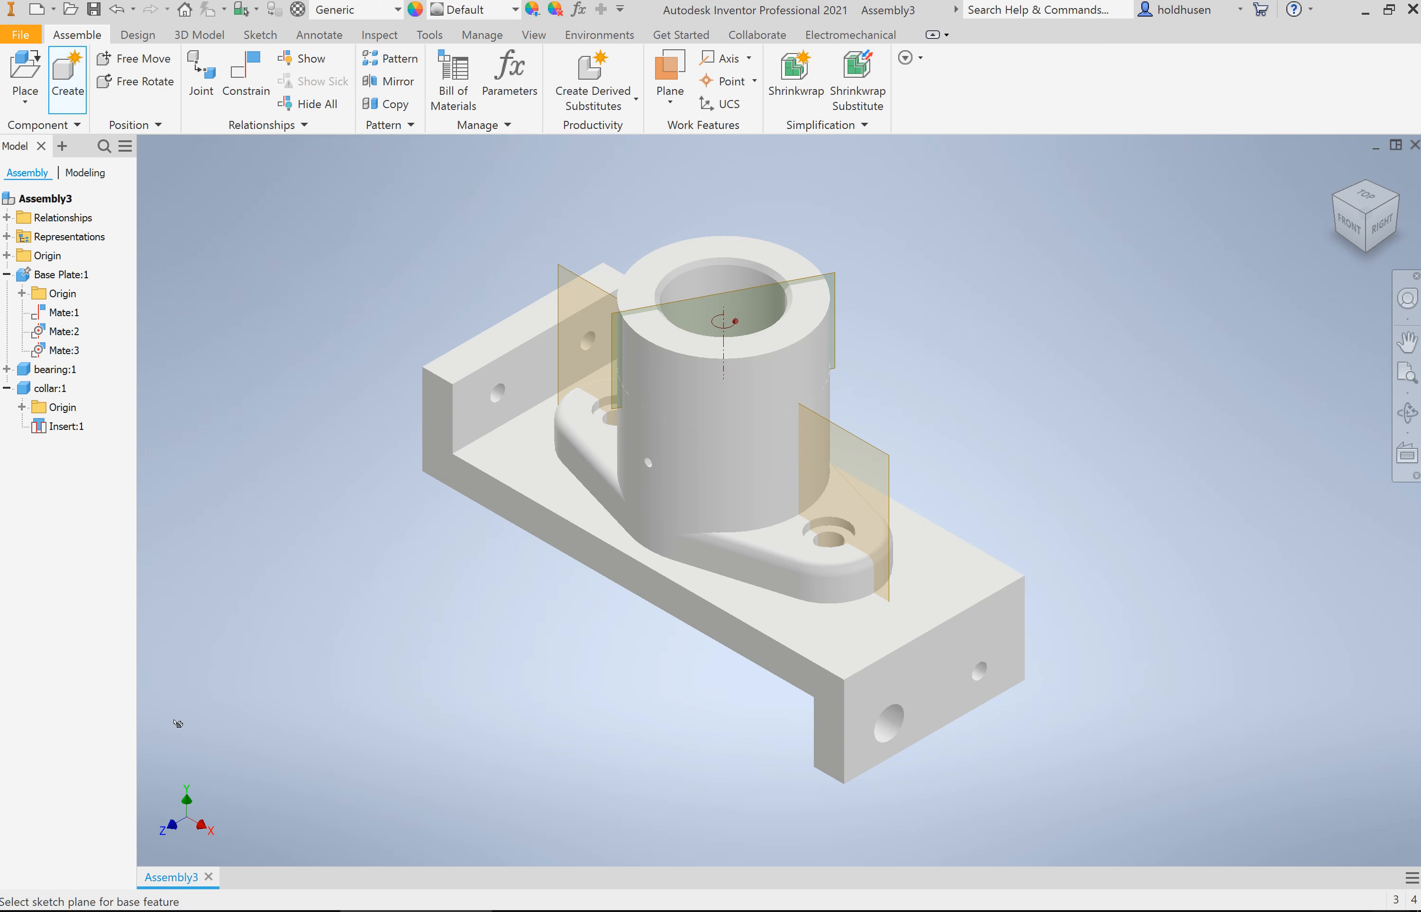
pyautogui.click(577, 280)
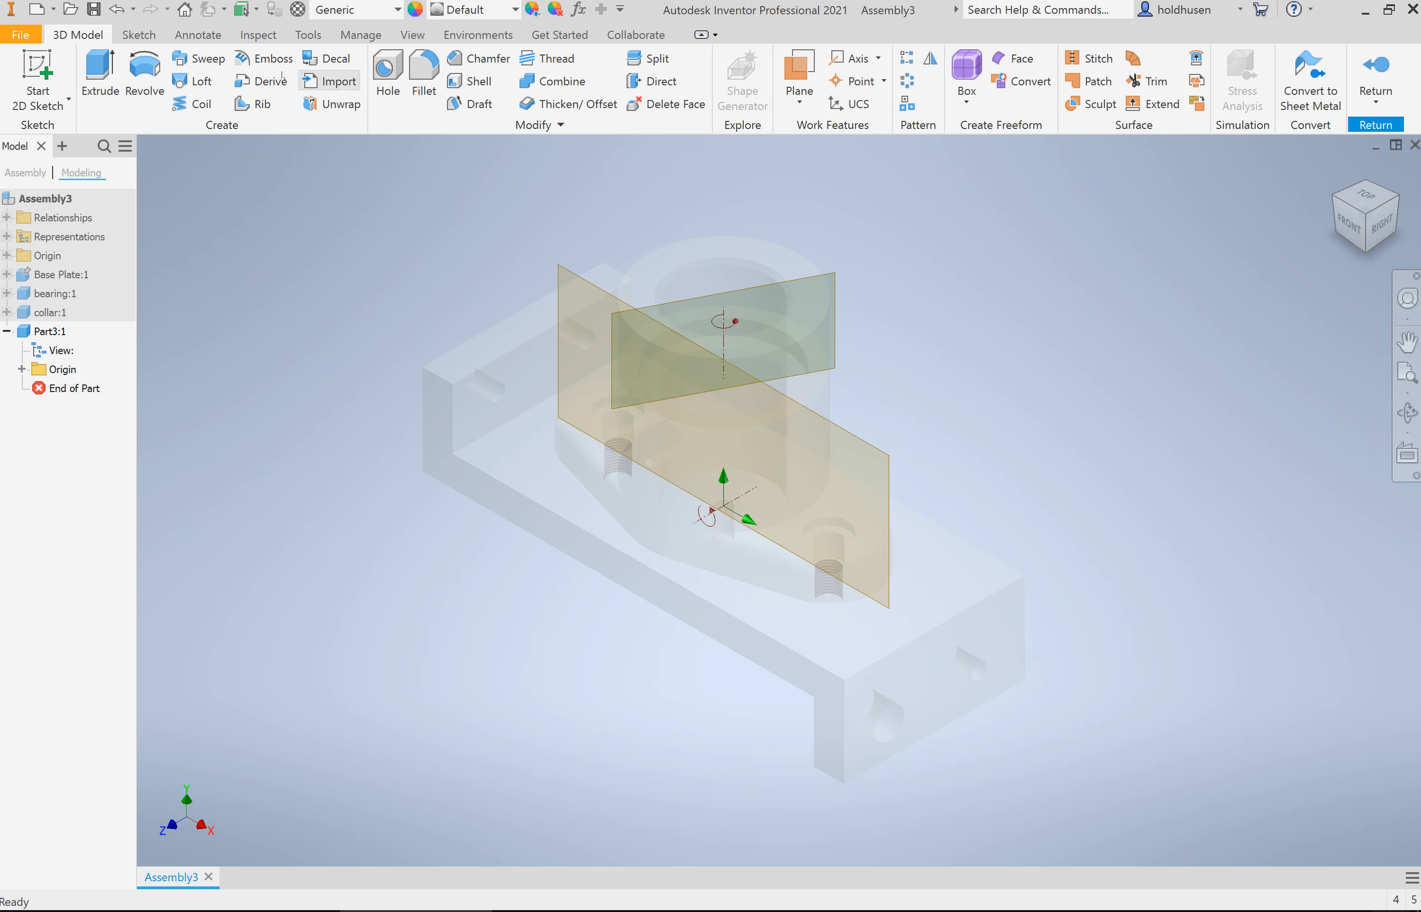
# Step: Start a 2D sketch on the same lengthwise work plane and project the base plate's underside edge into it
pyautogui.click(38, 78)
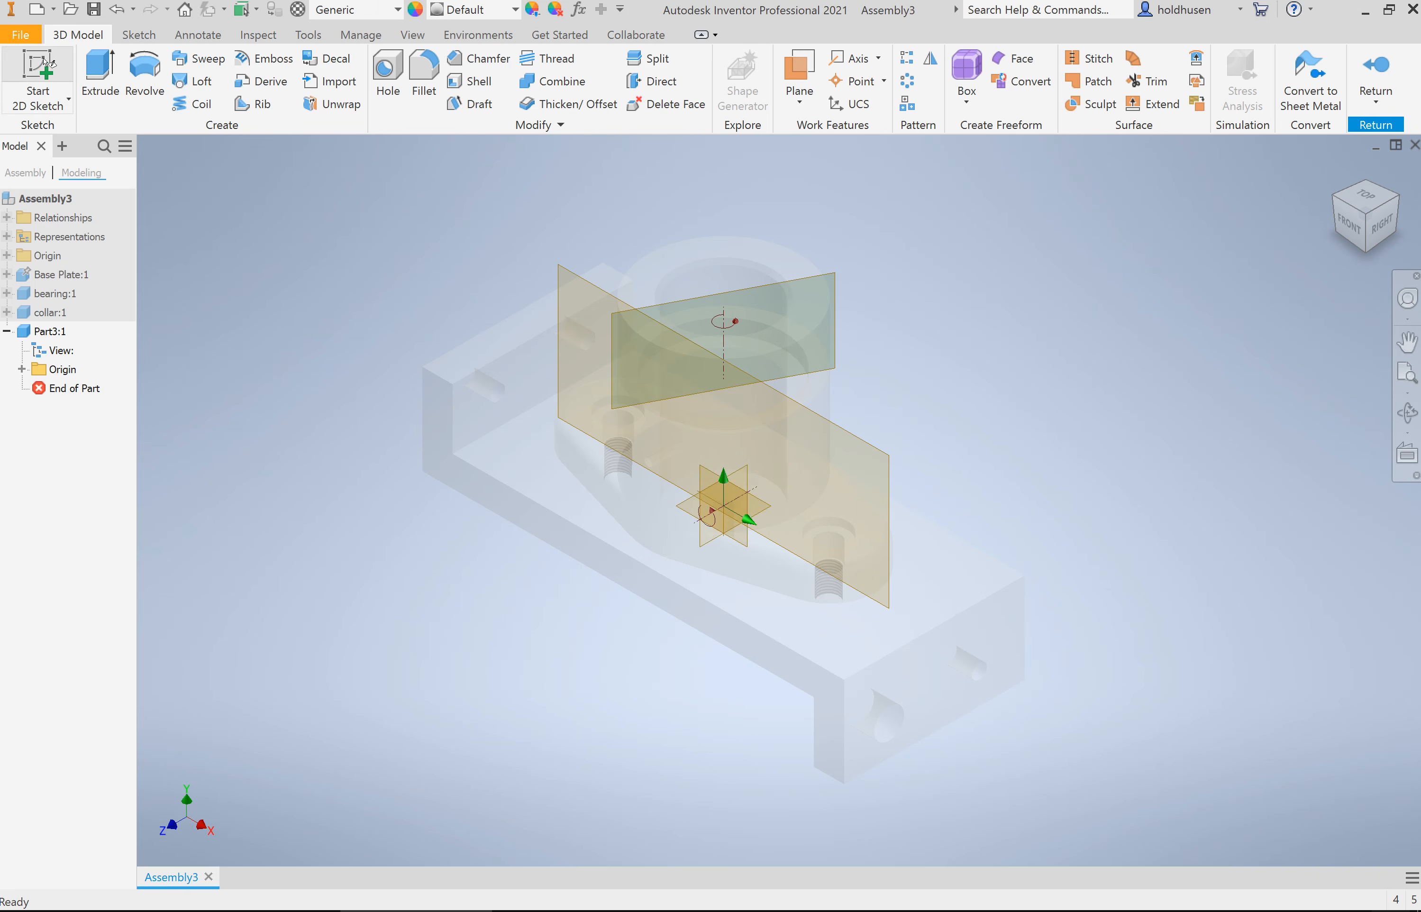
pyautogui.click(628, 320)
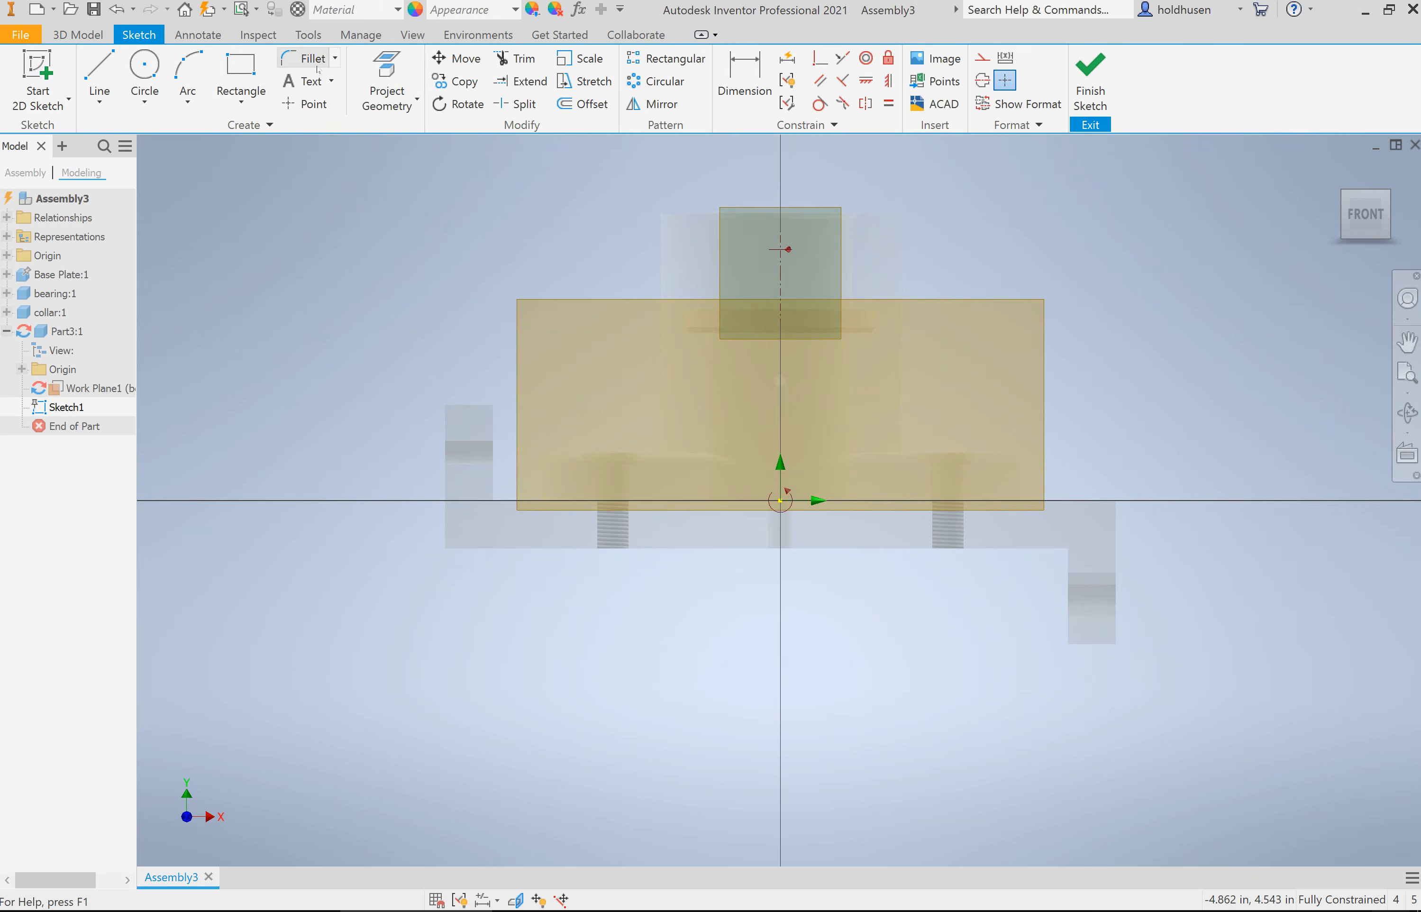
pyautogui.press('p')
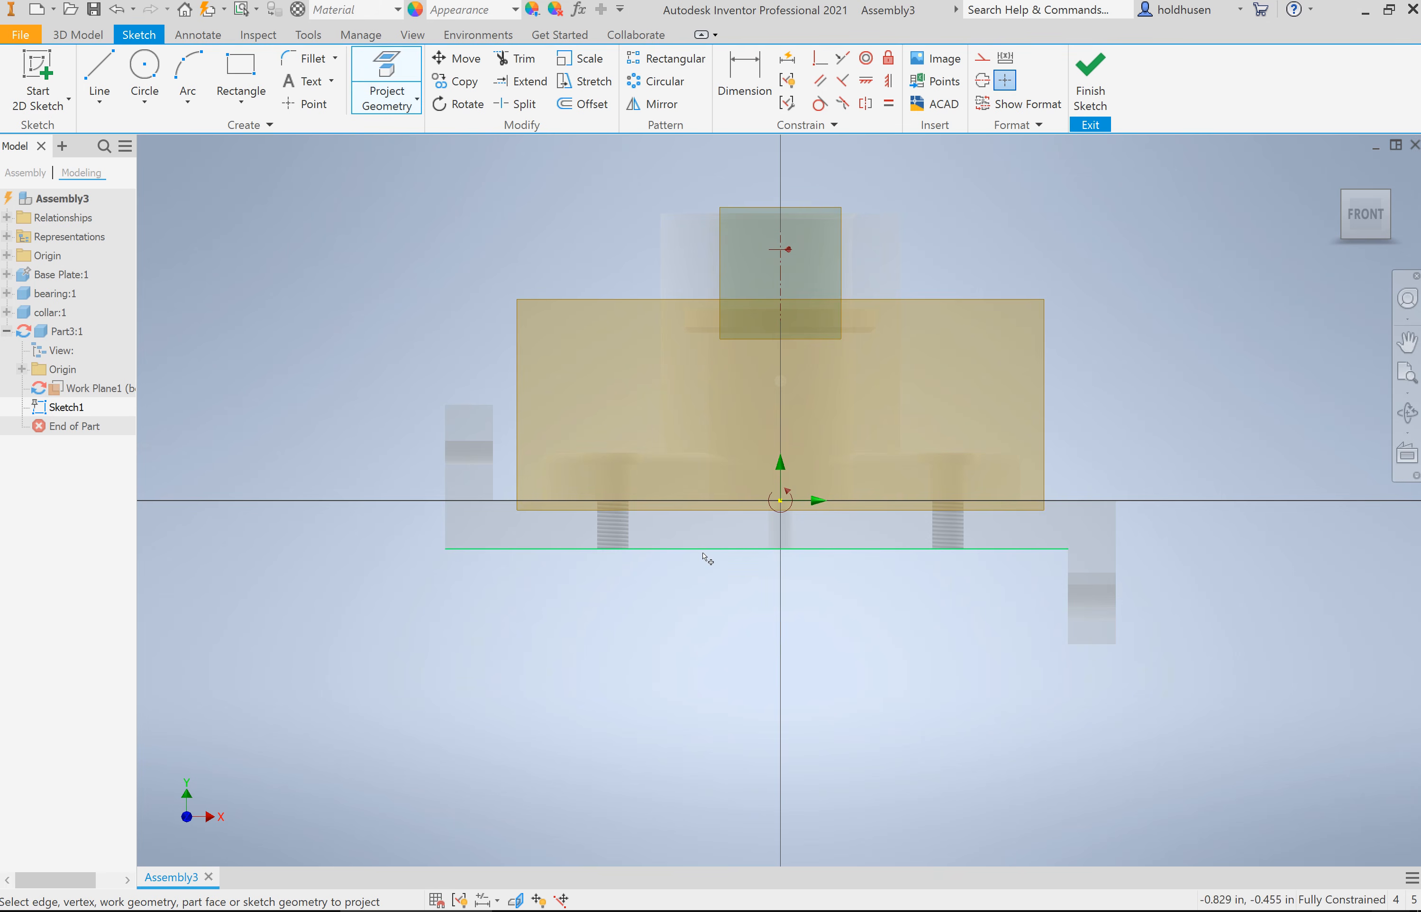
pyautogui.click(704, 549)
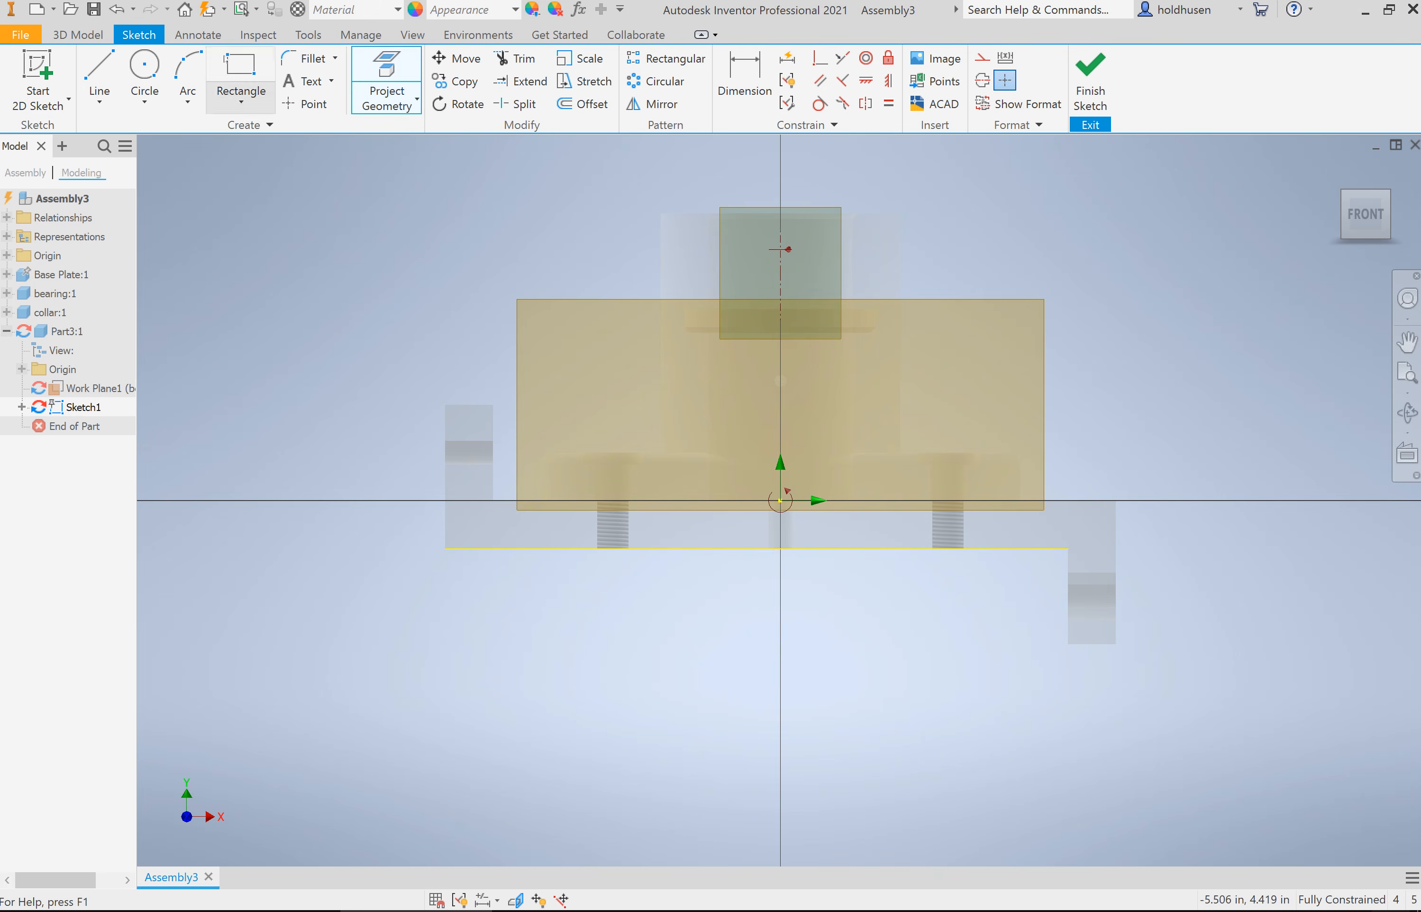
# Step: Sketch a rectangle about 3 by 1.5 in below the base plate, starting at the projected edge's outer end, and finish the sketch
pyautogui.click(240, 74)
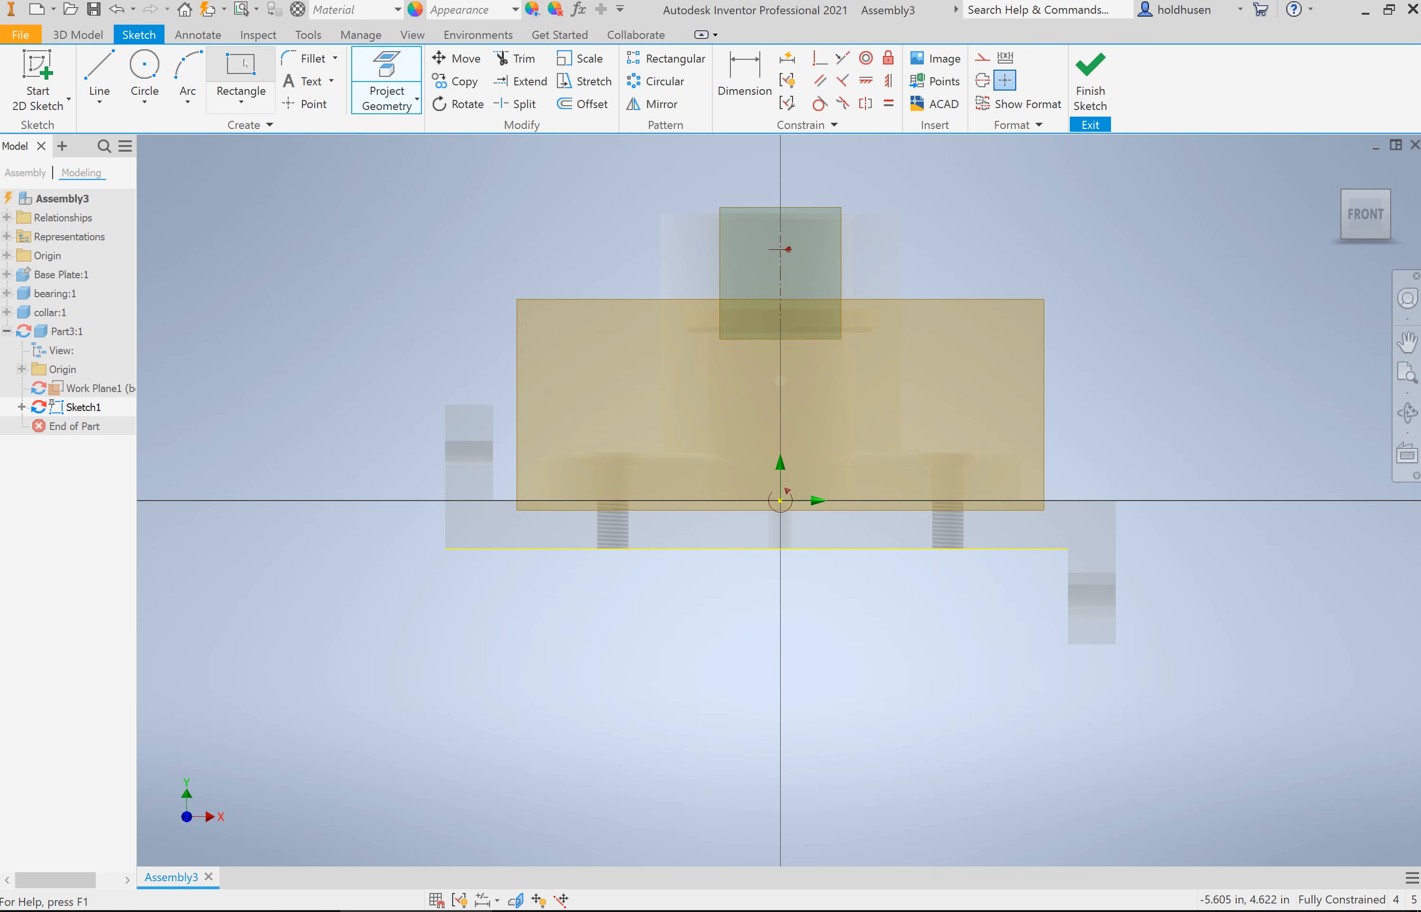
pyautogui.click(446, 548)
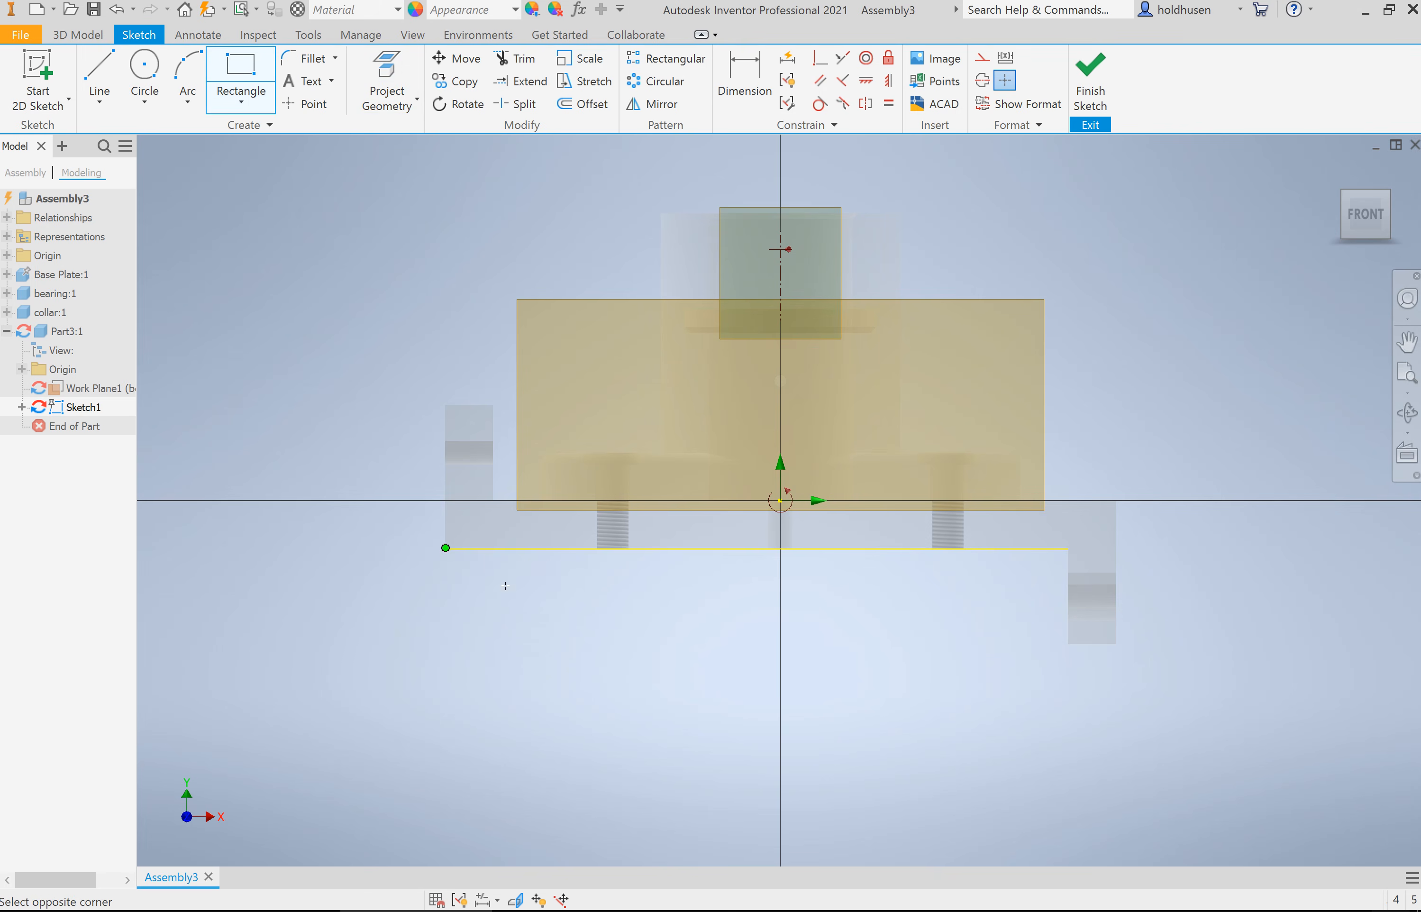
pyautogui.click(737, 695)
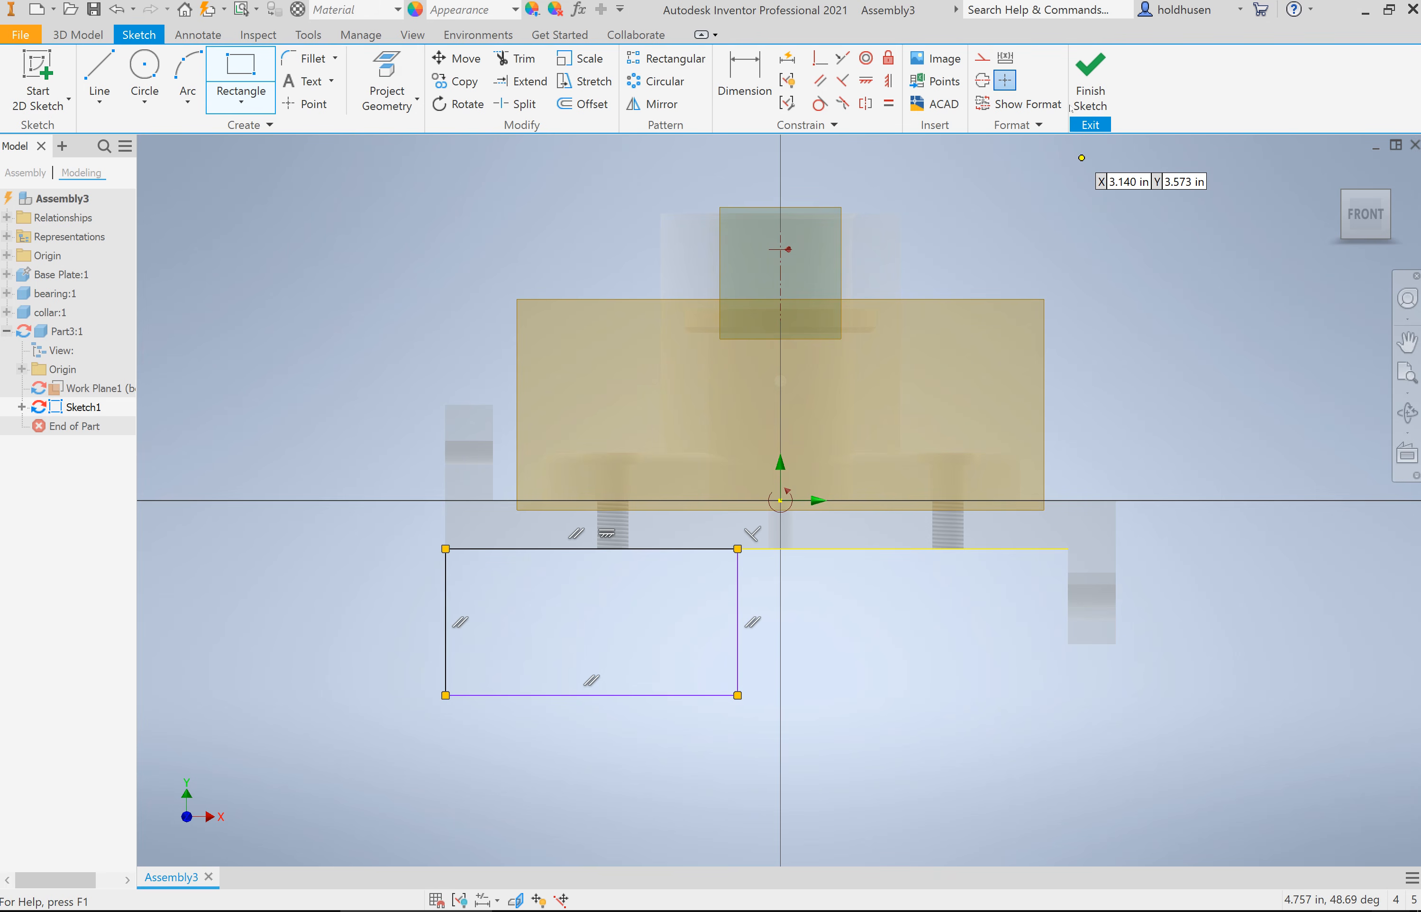
pyautogui.click(1086, 90)
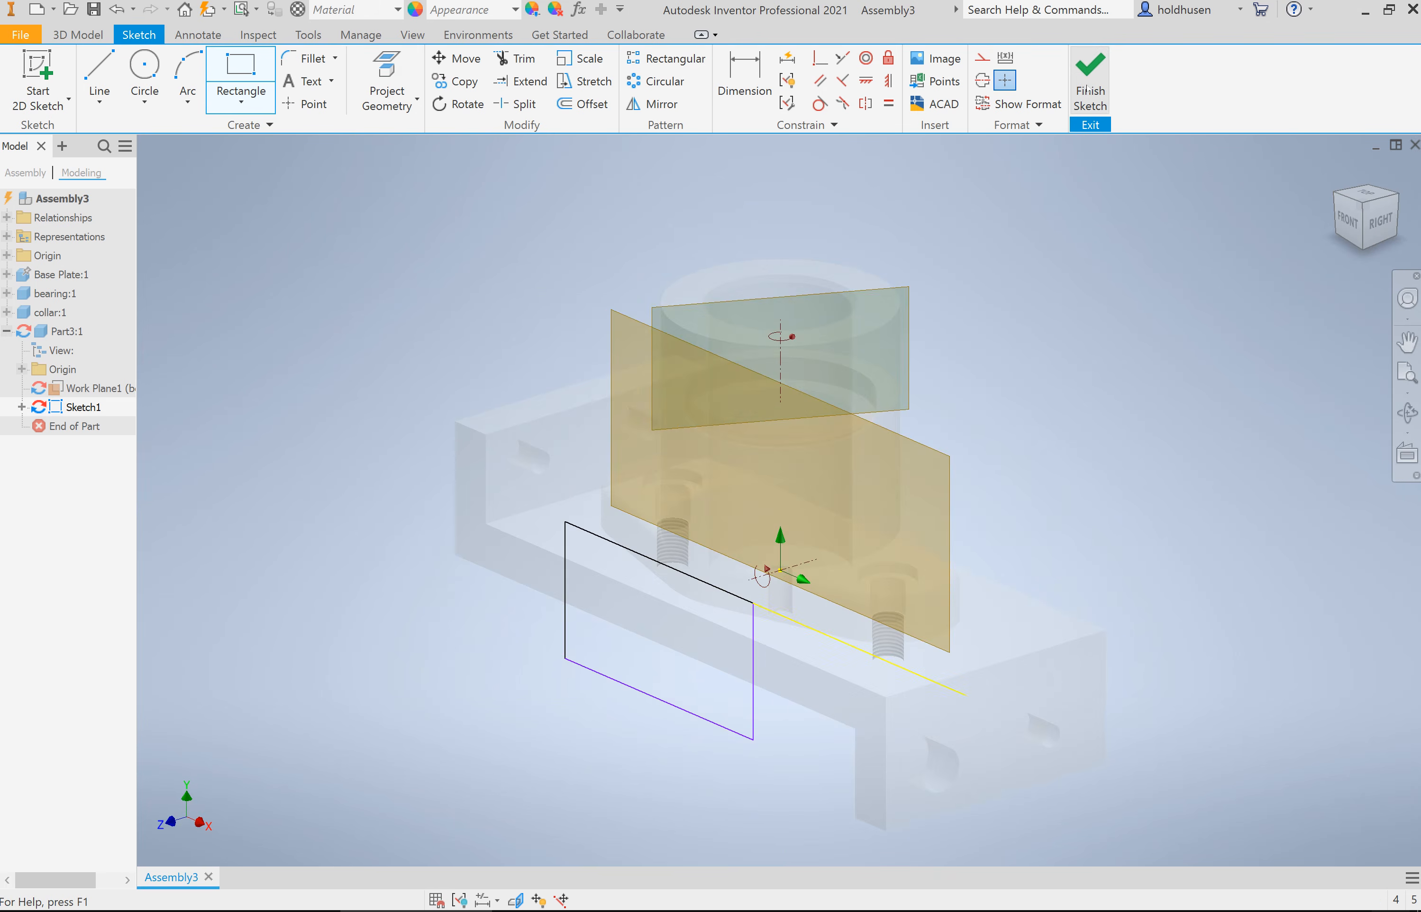
# Step: Extrude the rectangle symmetrically by 3 in and return to the assembly
pyautogui.click(99, 74)
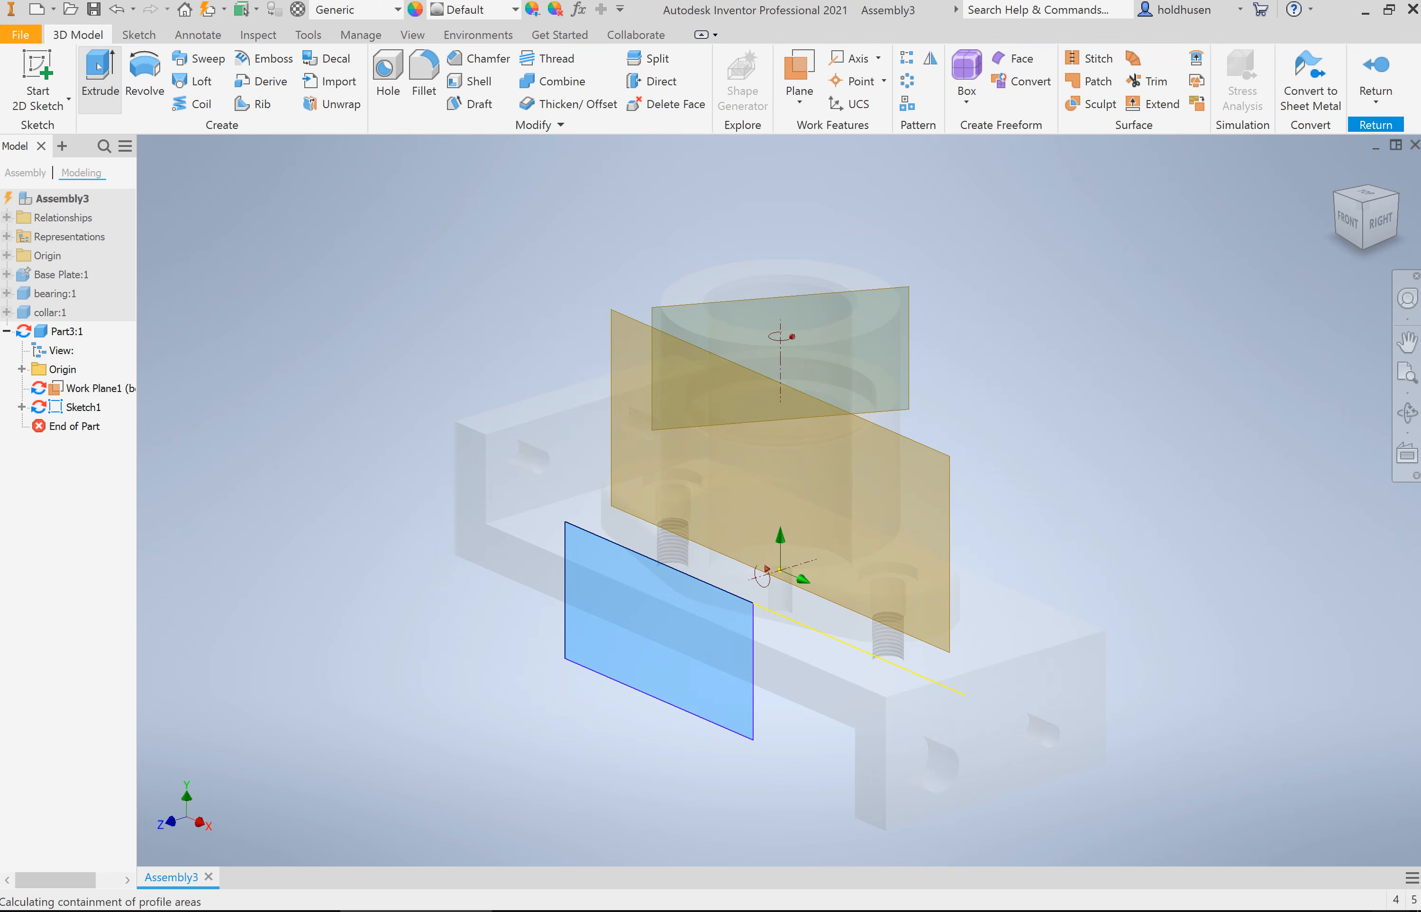
pyautogui.click(609, 352)
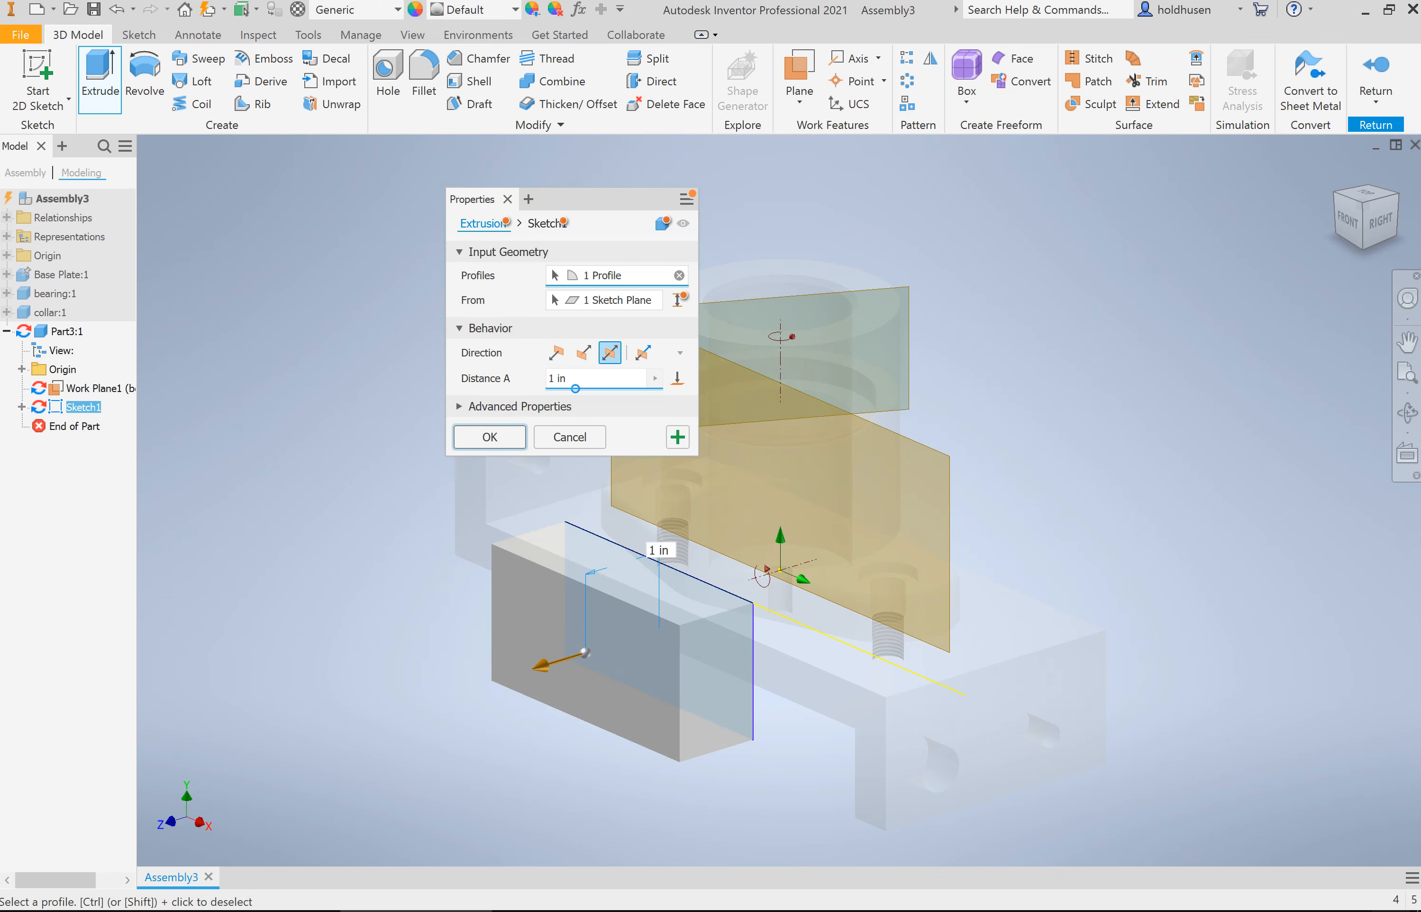
pyautogui.write('3')
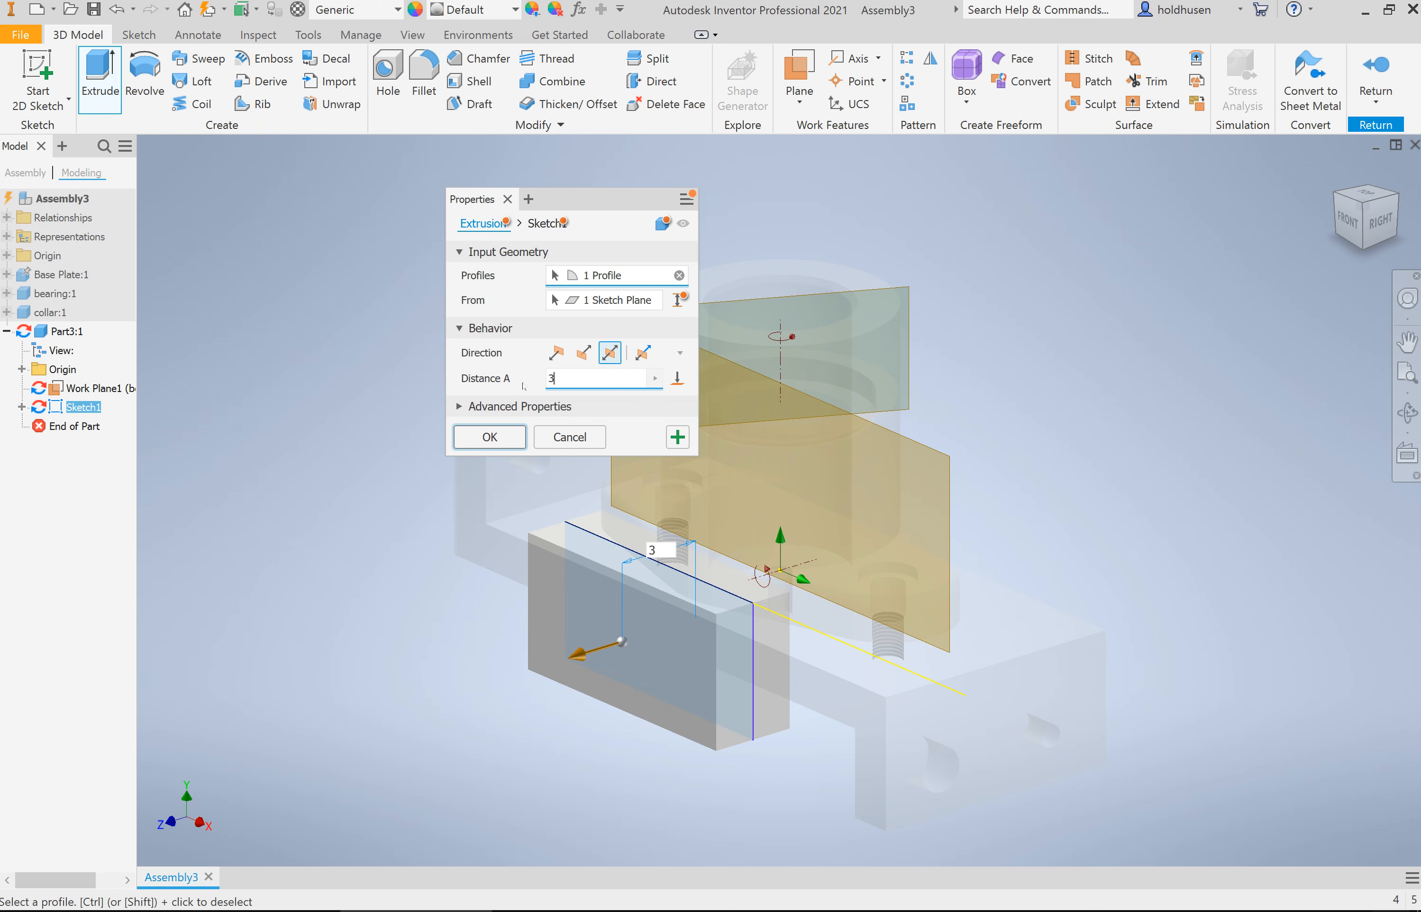
pyautogui.click(506, 441)
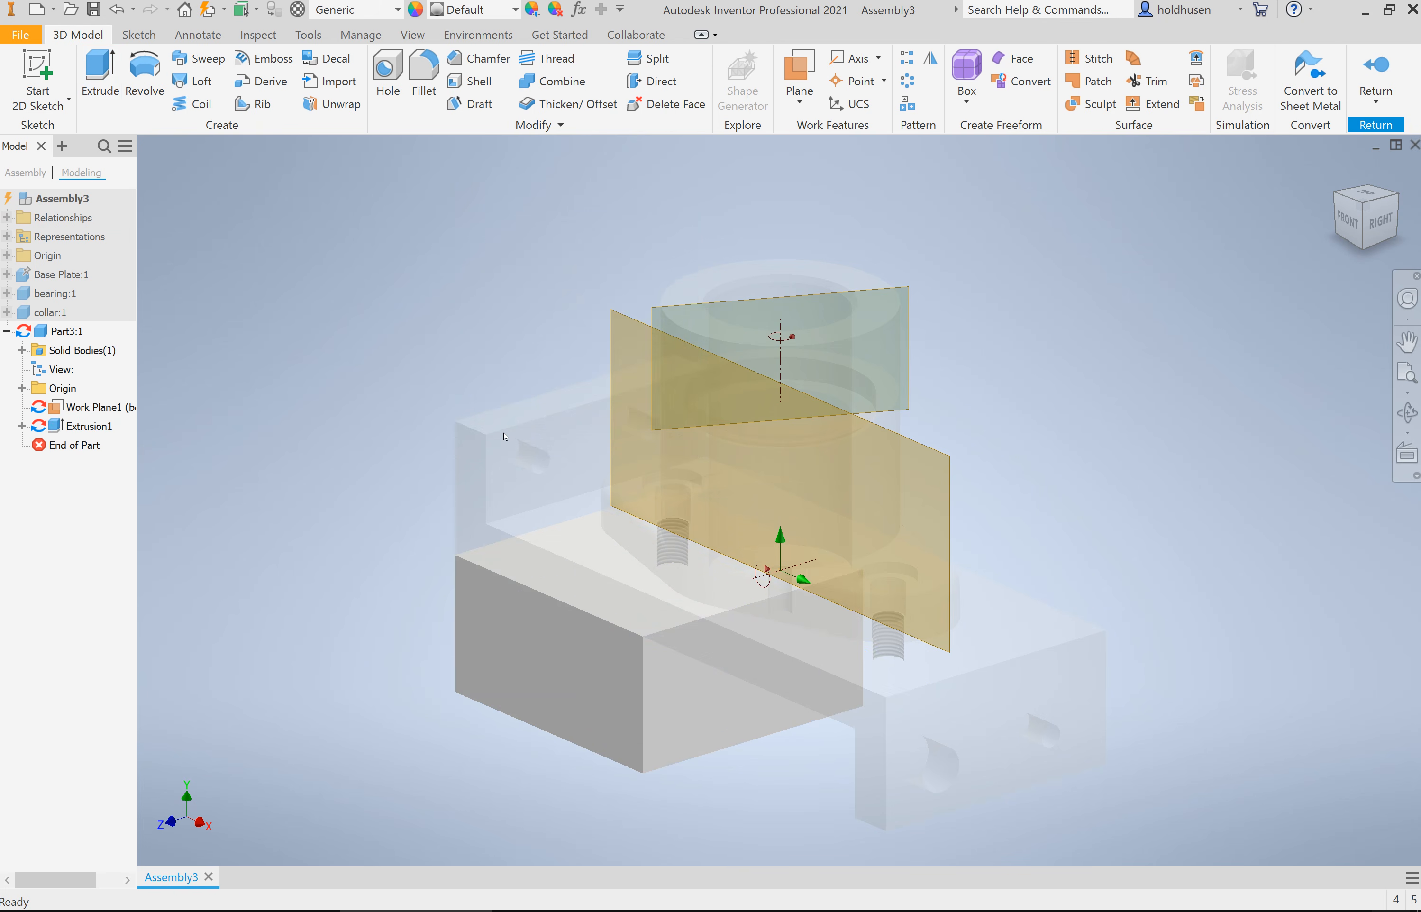
pyautogui.click(1375, 74)
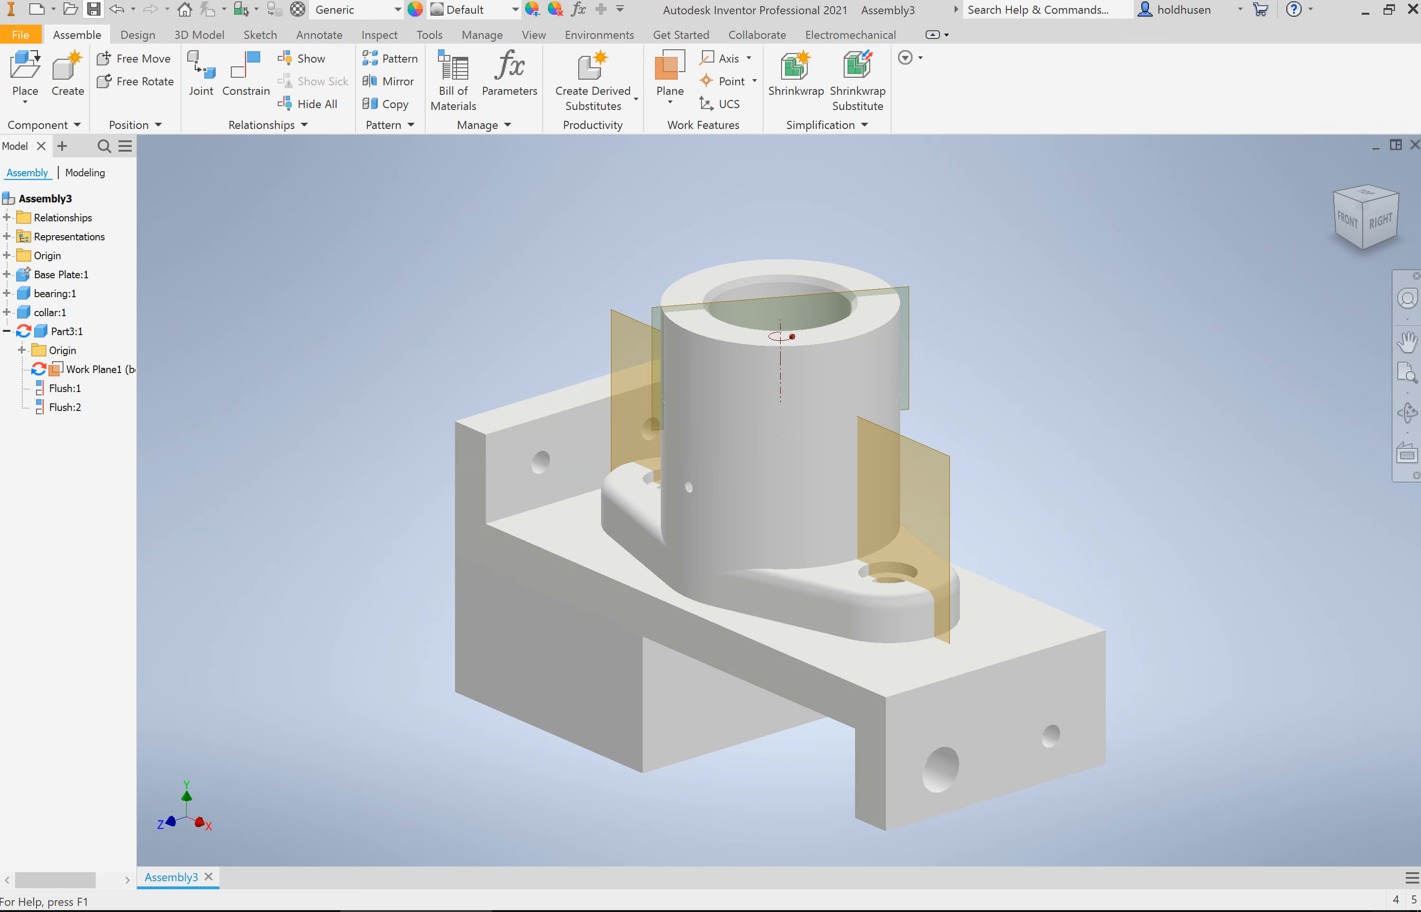
# Step: Save Assembly3.iam together with all its changed dependent part files
pyautogui.click(94, 9)
pyautogui.click(1092, 787)
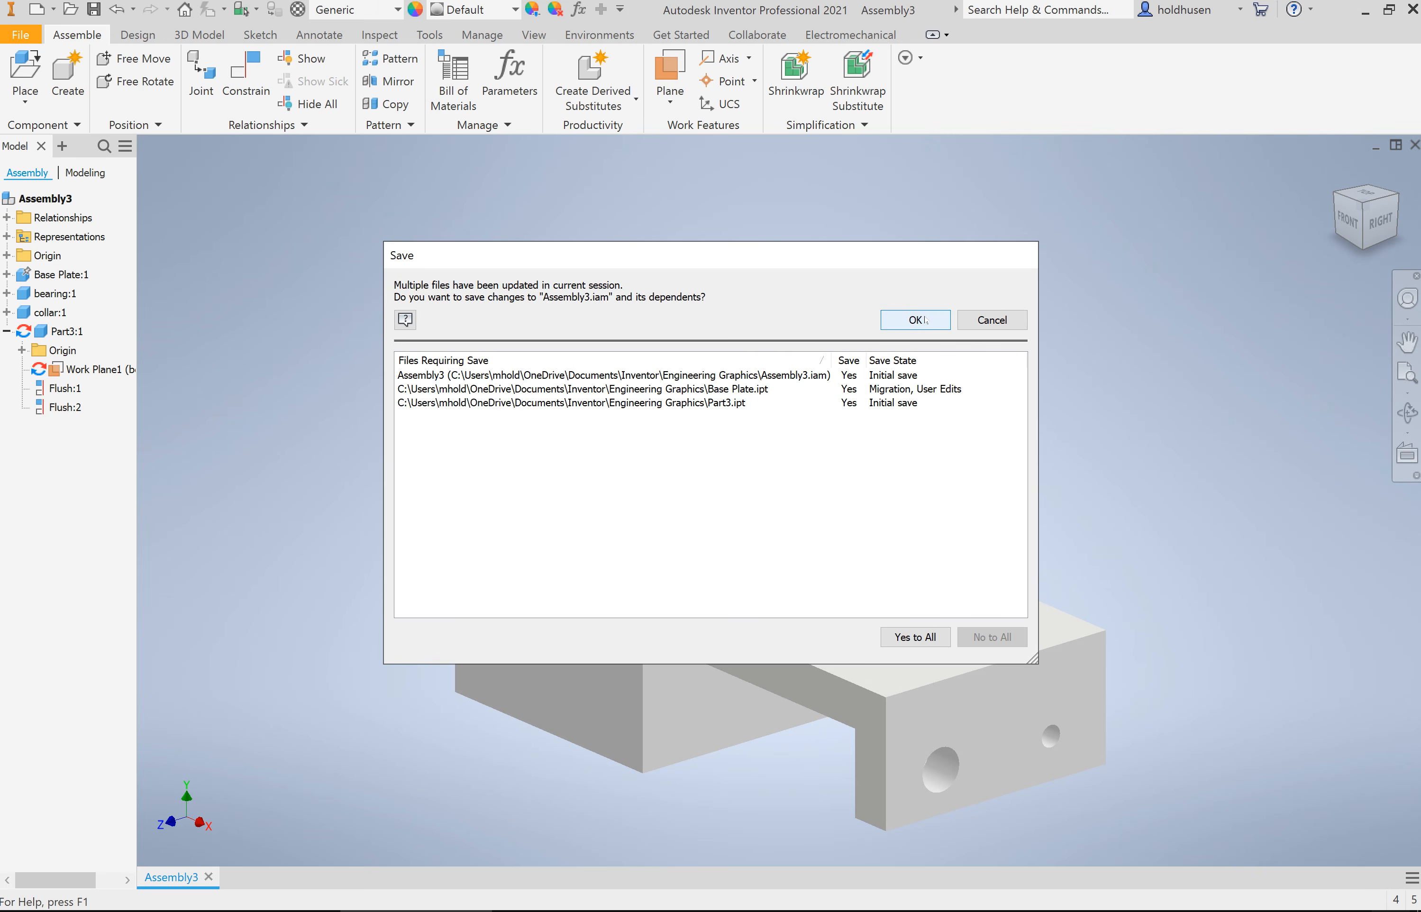
pyautogui.click(921, 633)
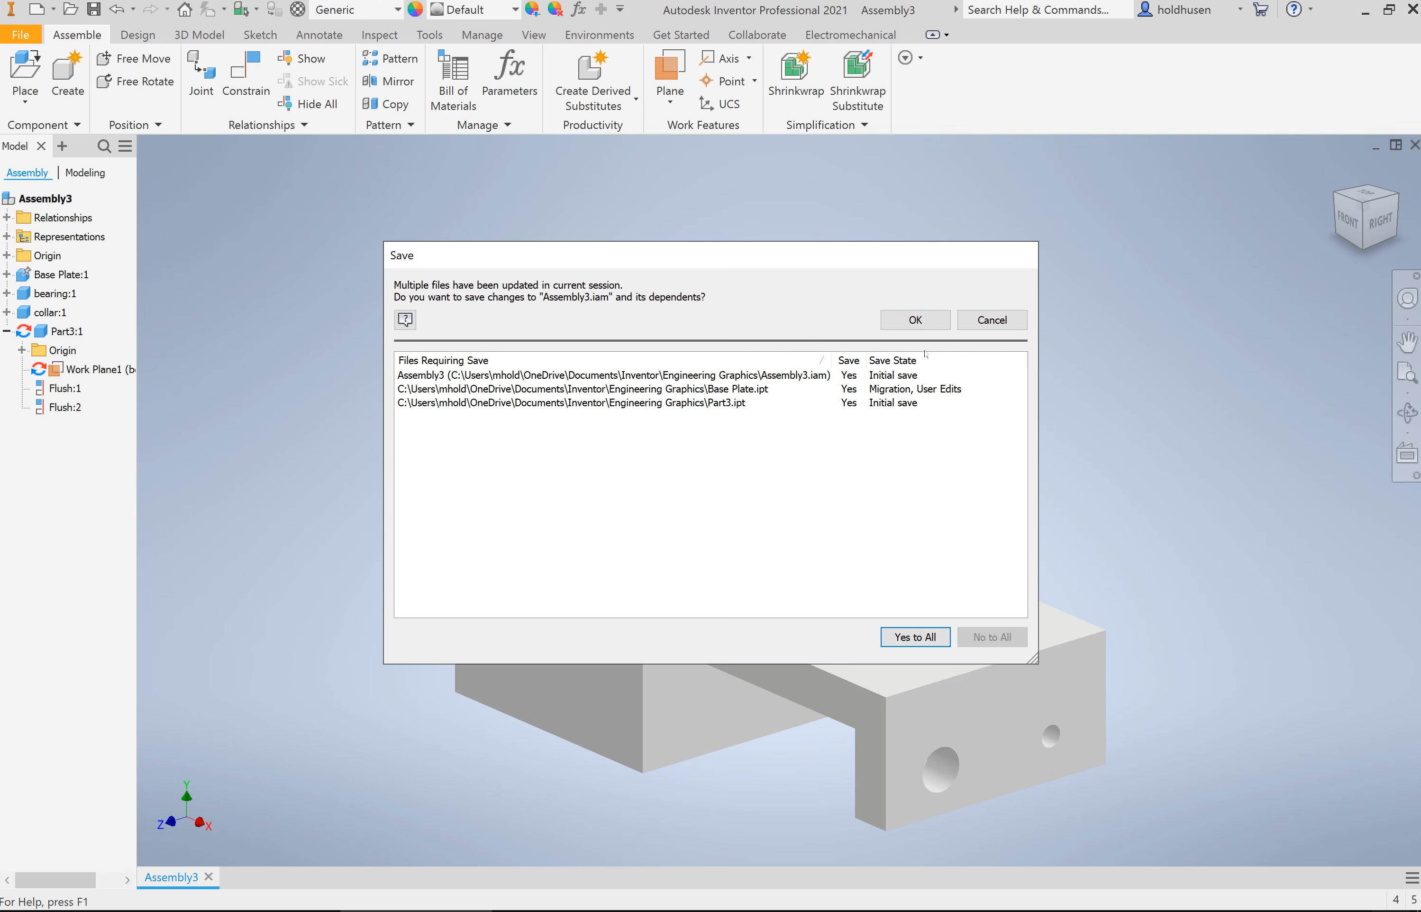
pyautogui.click(926, 323)
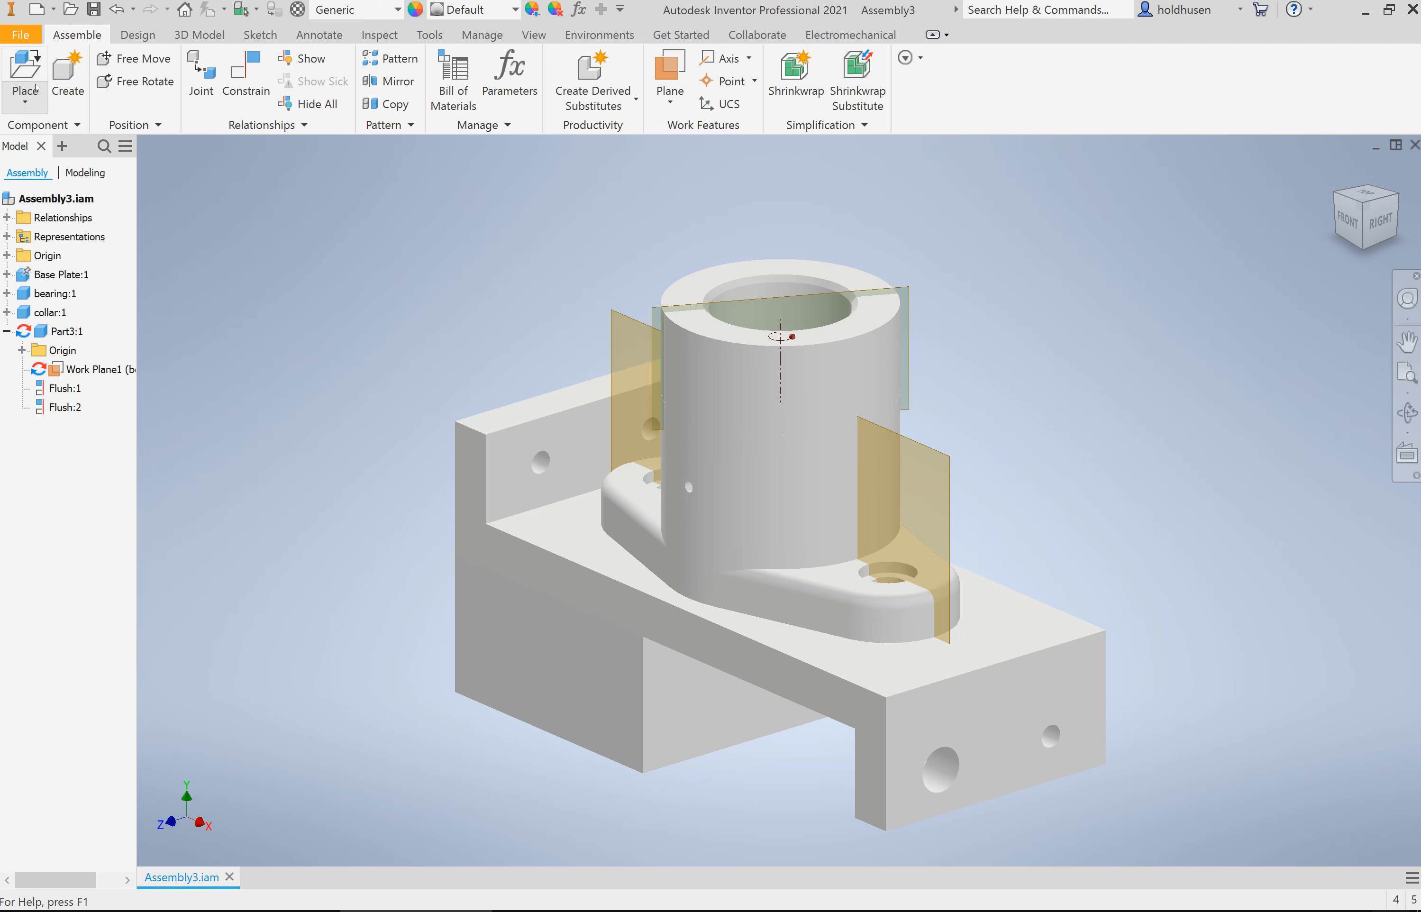
# Step: Create a new drawing from the blank drawing template
pyautogui.click(53, 9)
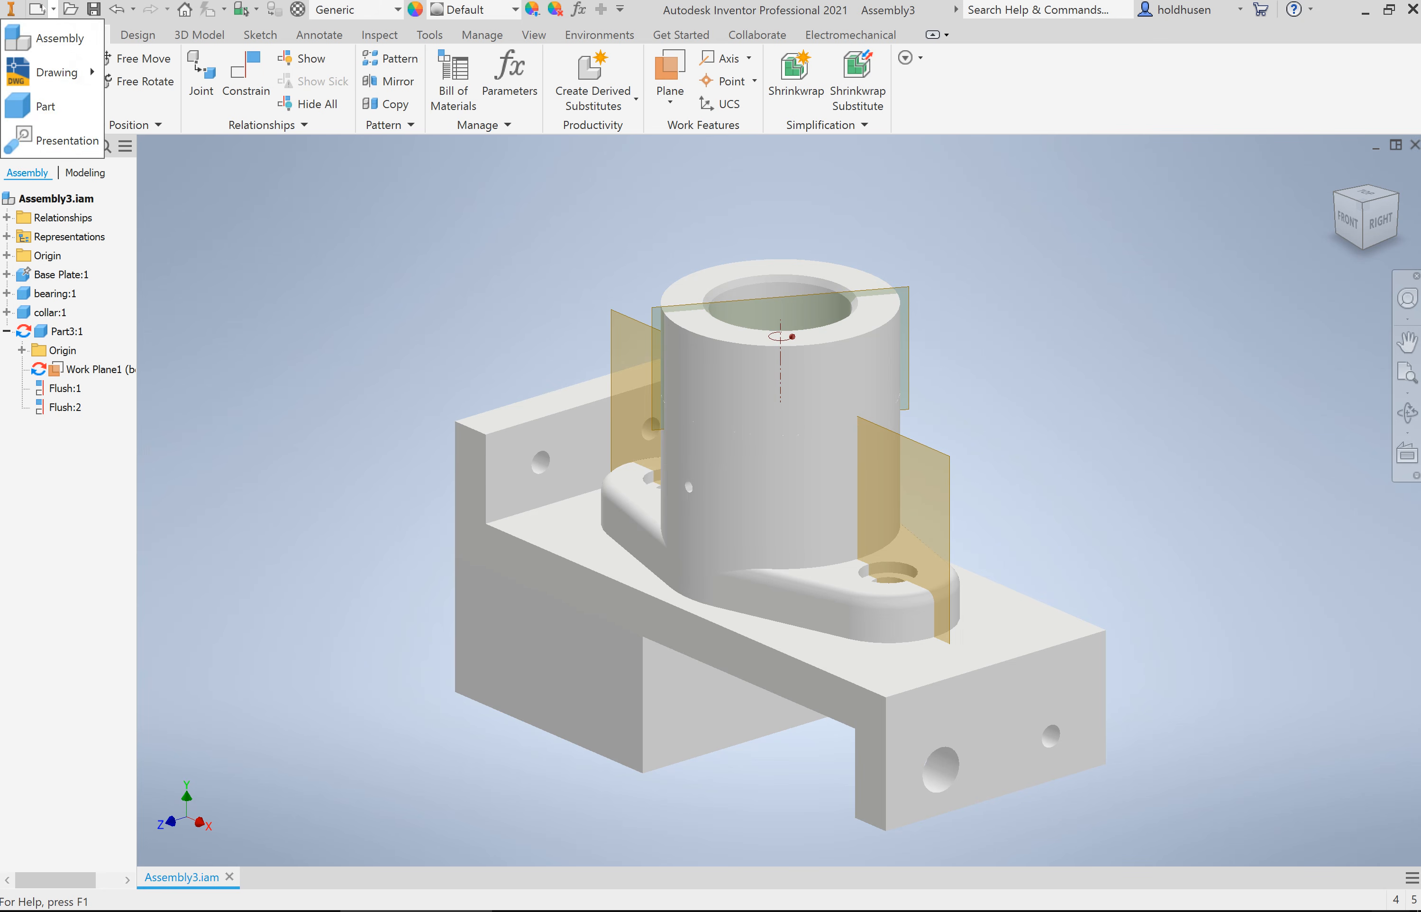
pyautogui.moveTo(101, 75)
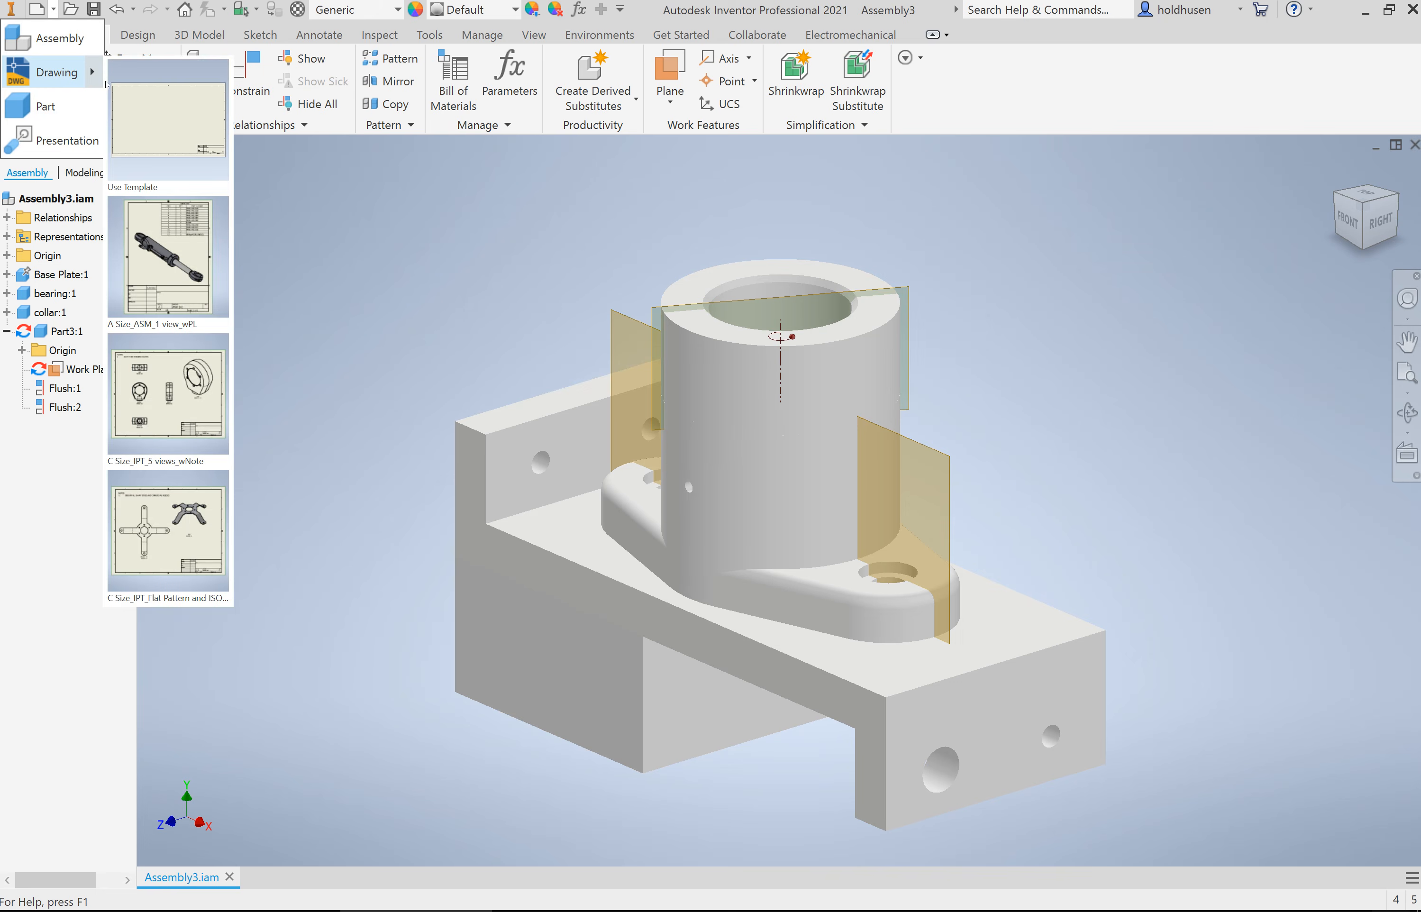
pyautogui.click(138, 111)
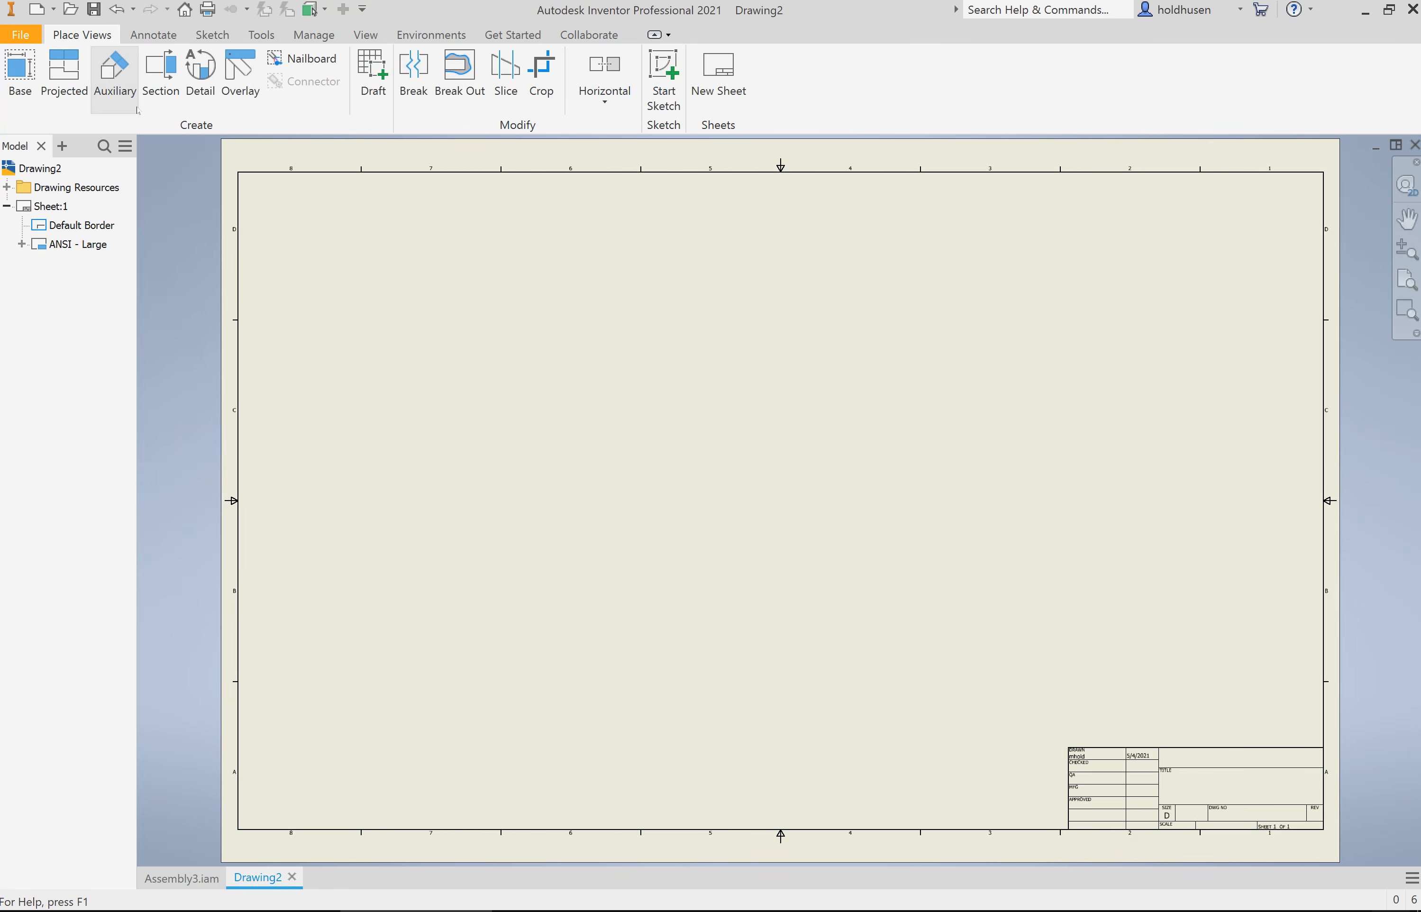
# Step: Place an isometric base view of Assembly3 at scale 2 : 1 and move it fully inside the sheet border
pyautogui.click(20, 66)
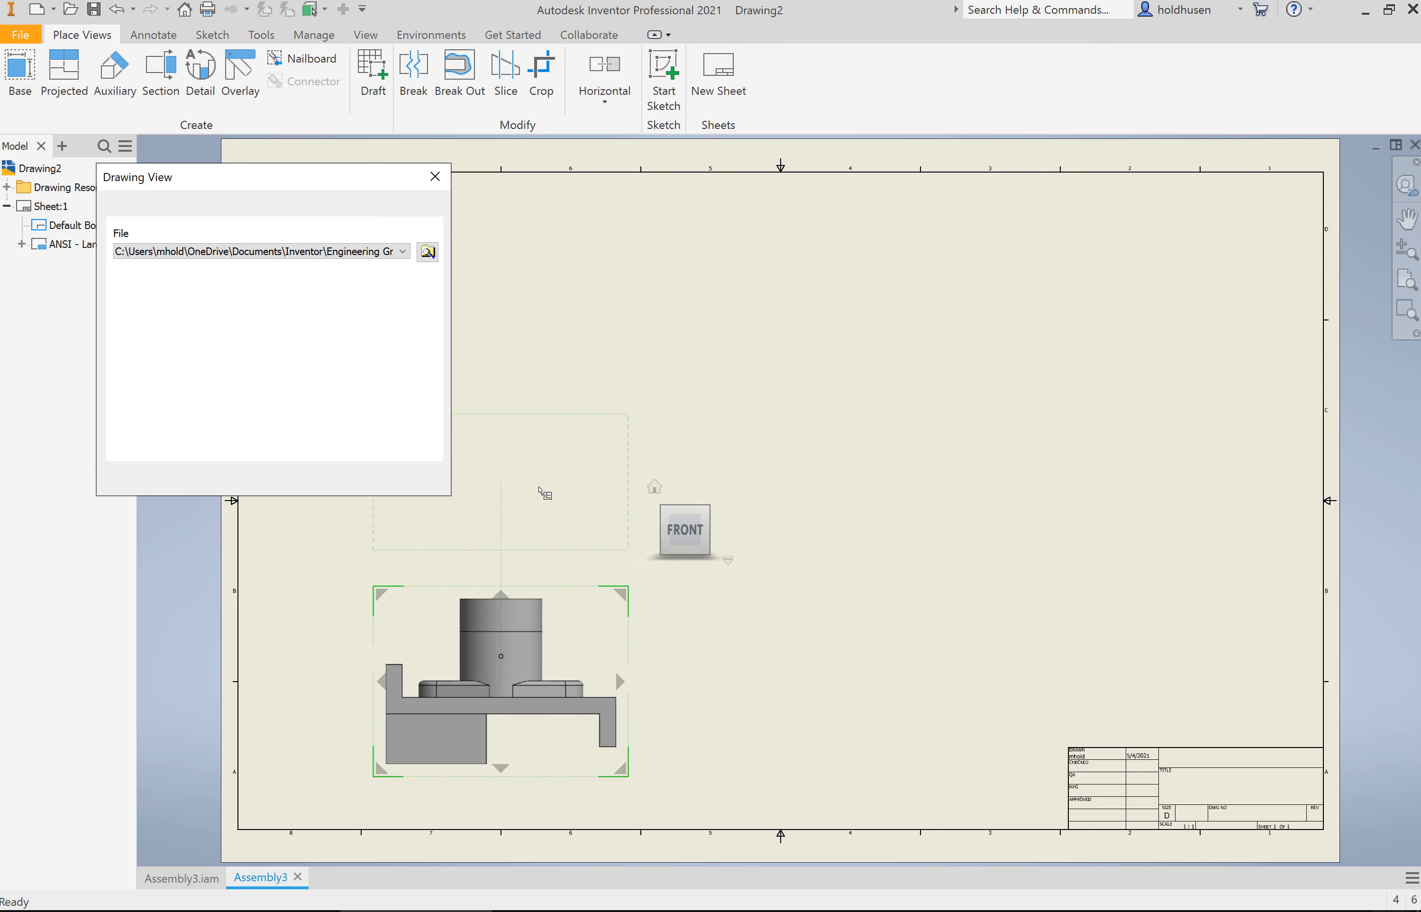
pyautogui.click(654, 487)
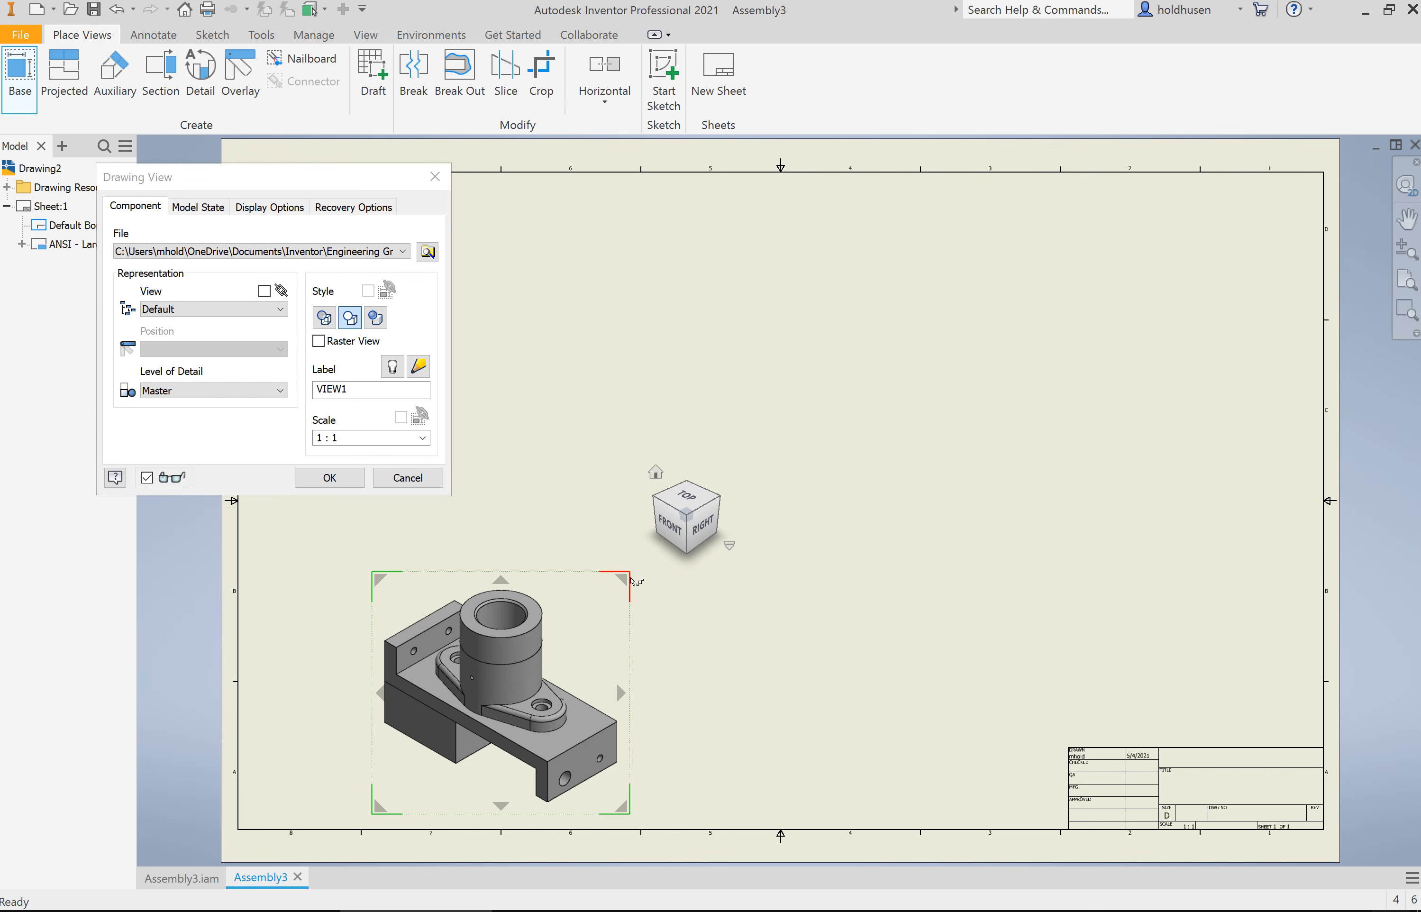
pyautogui.moveTo(630, 580); pyautogui.dragTo(743, 476)
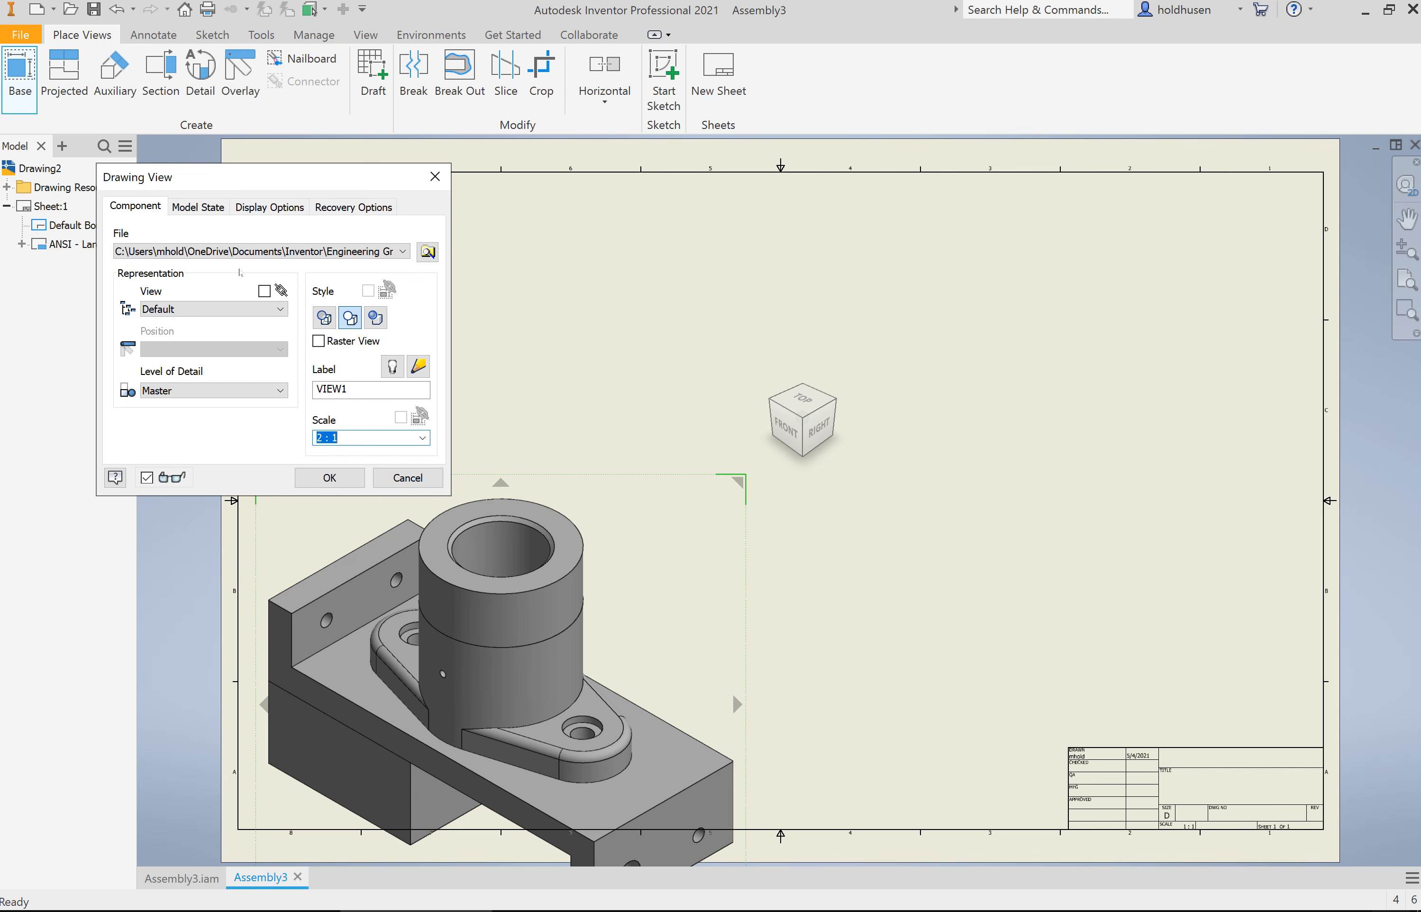
pyautogui.click(329, 478)
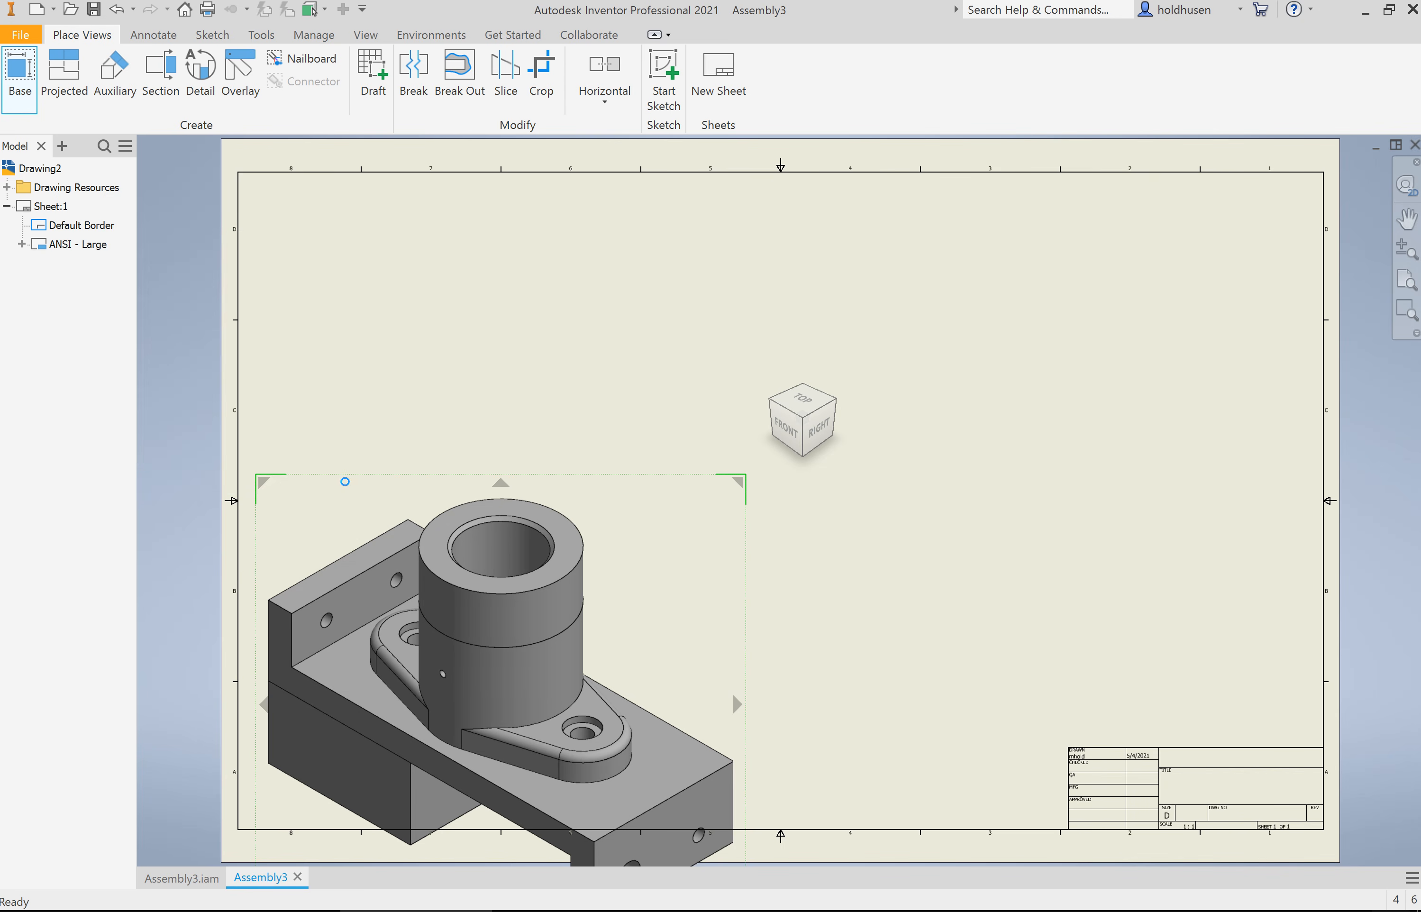
pyautogui.moveTo(747, 554); pyautogui.dragTo(832, 386)
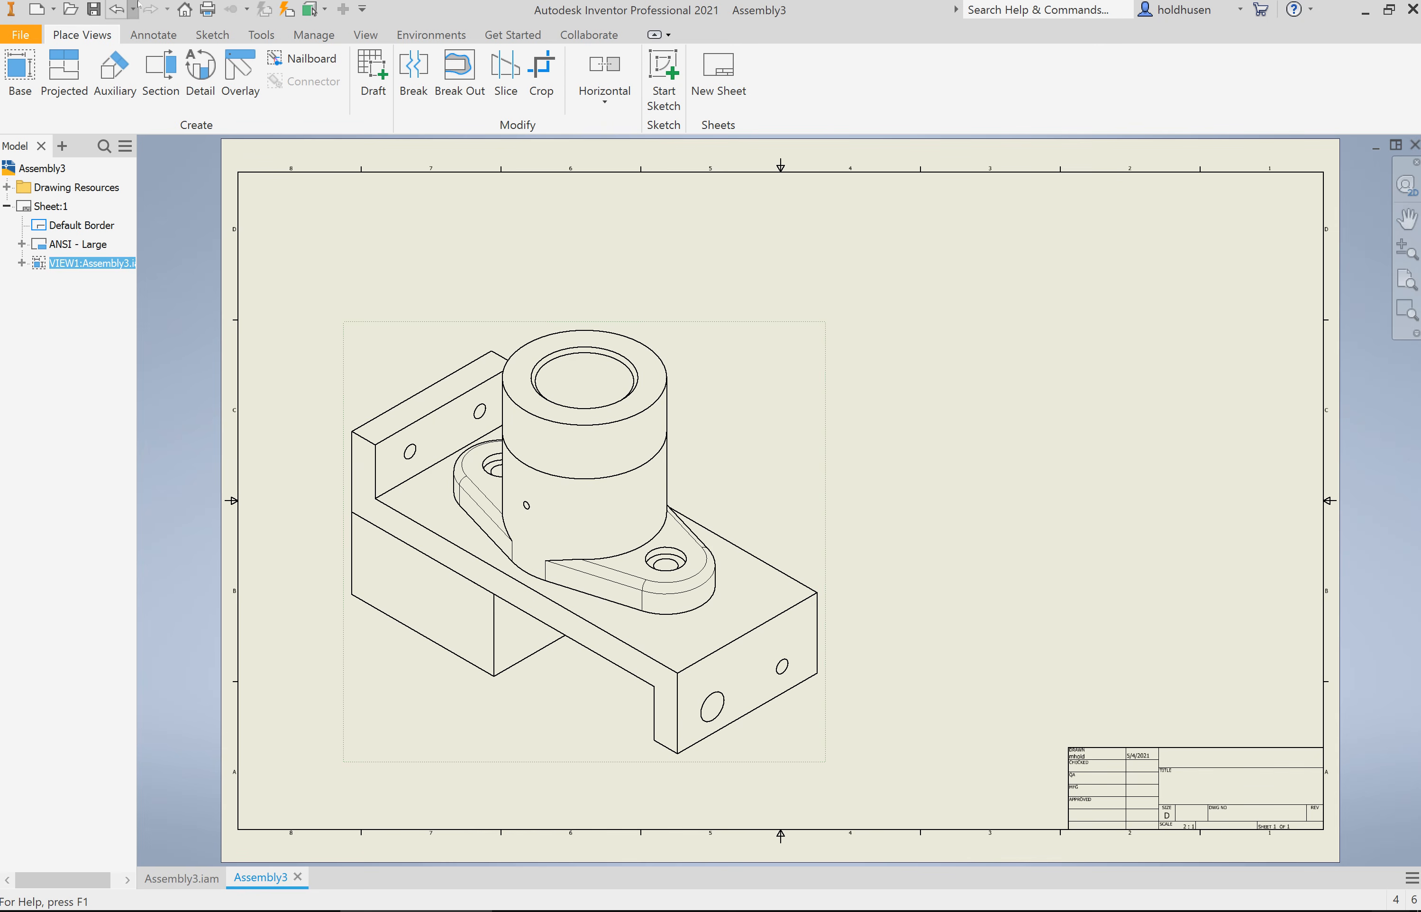
# Step: Add a structured, first-level parts list for the assembly view directly above the title block, enabling the assembly's BOM view
pyautogui.click(159, 36)
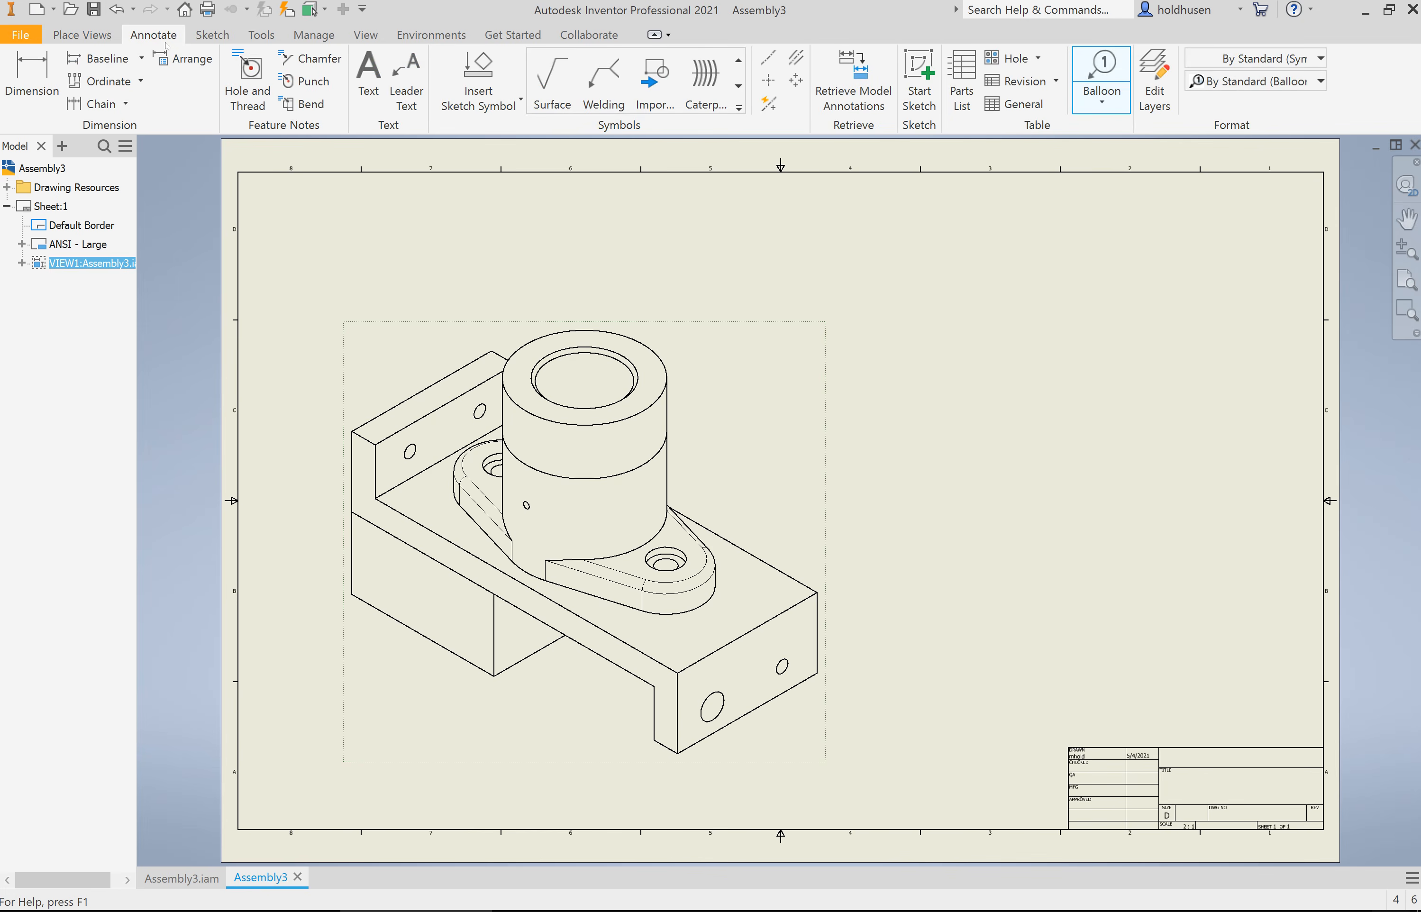
pyautogui.click(961, 81)
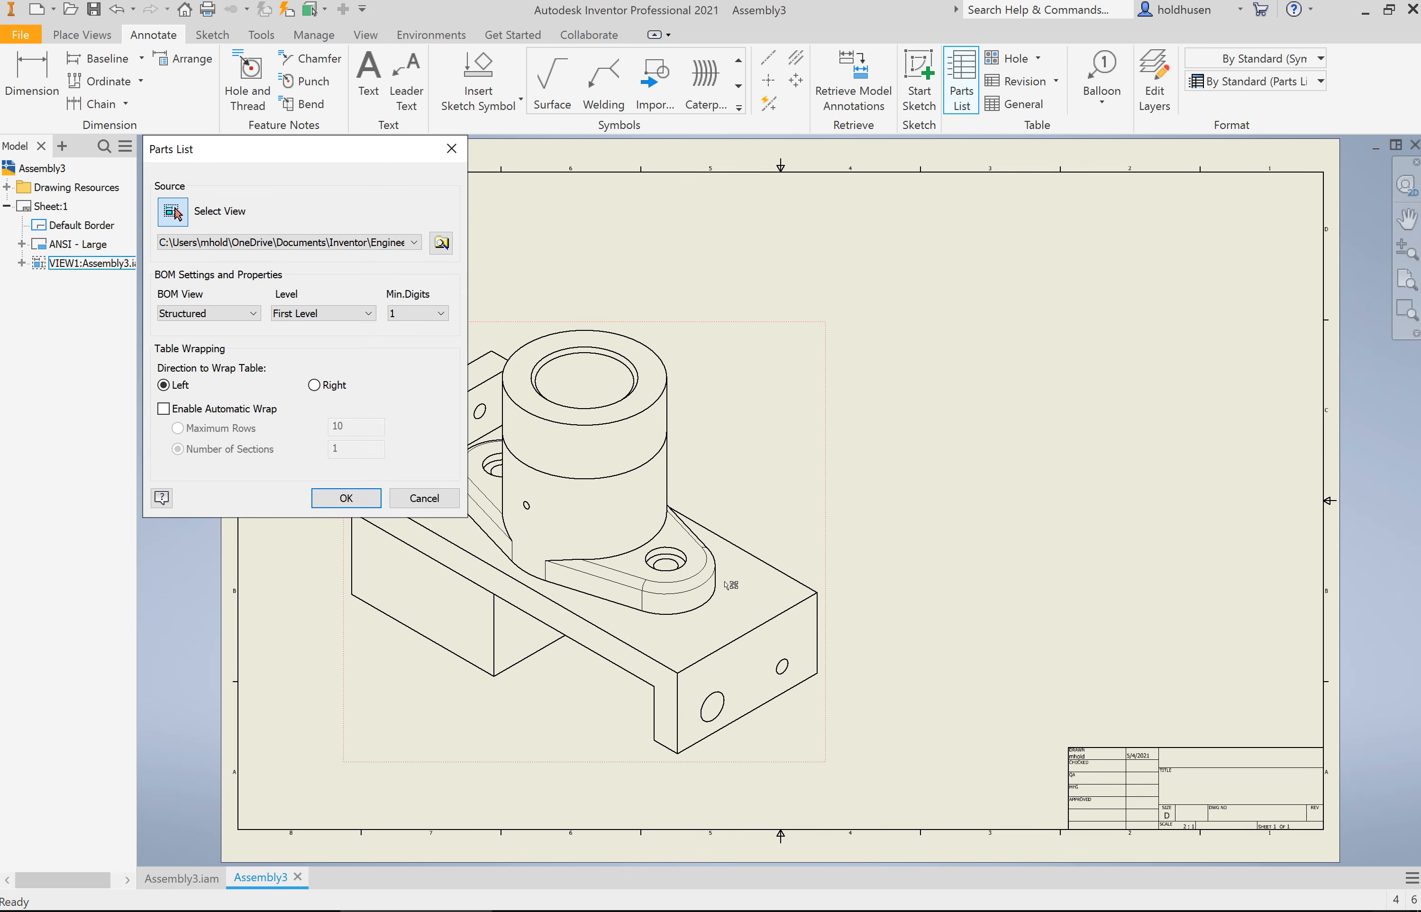
pyautogui.click(746, 585)
pyautogui.click(359, 508)
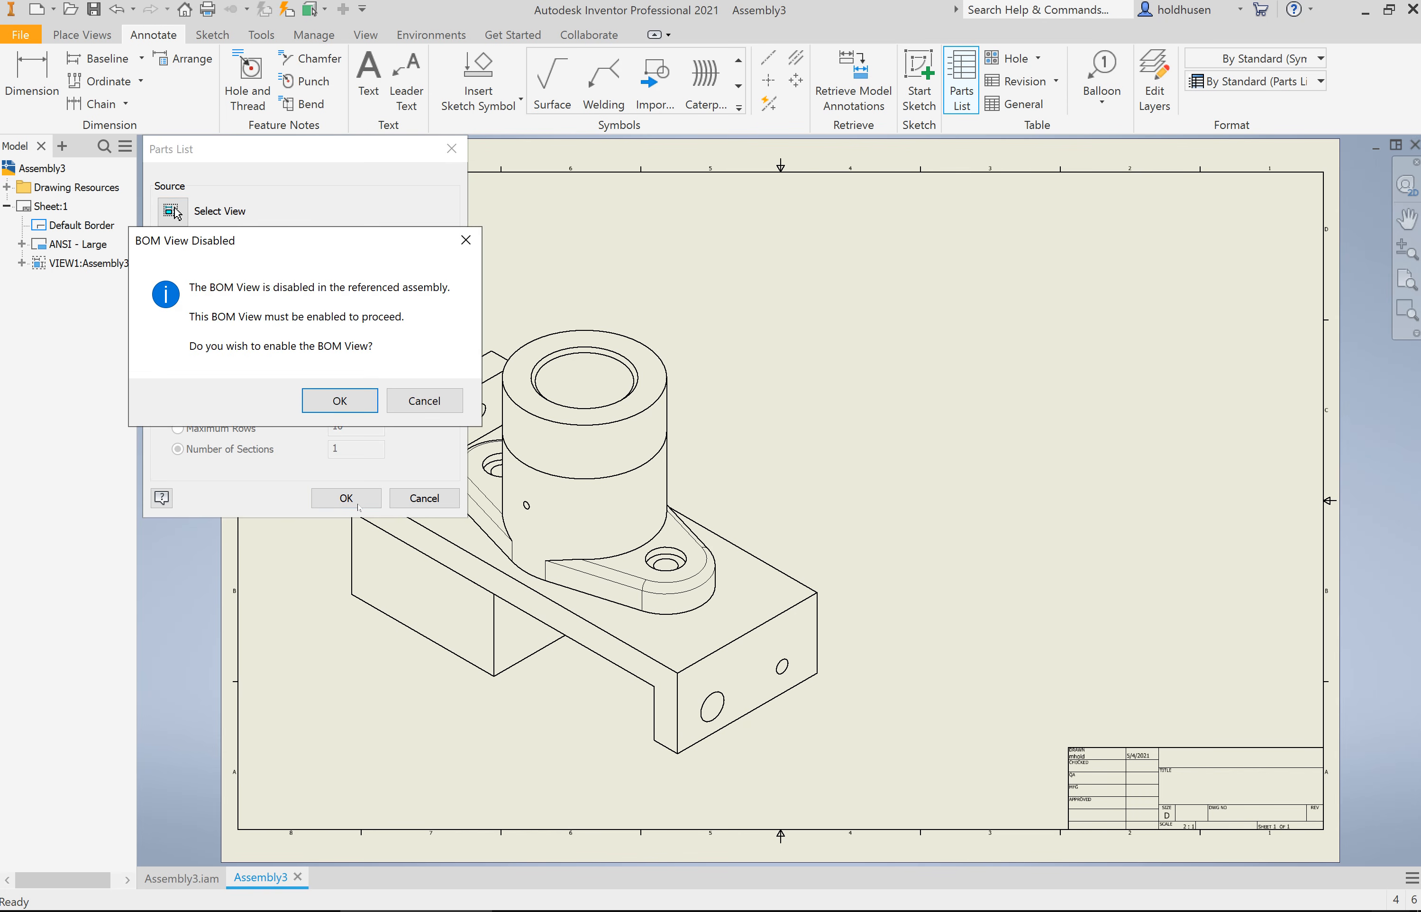
pyautogui.click(339, 400)
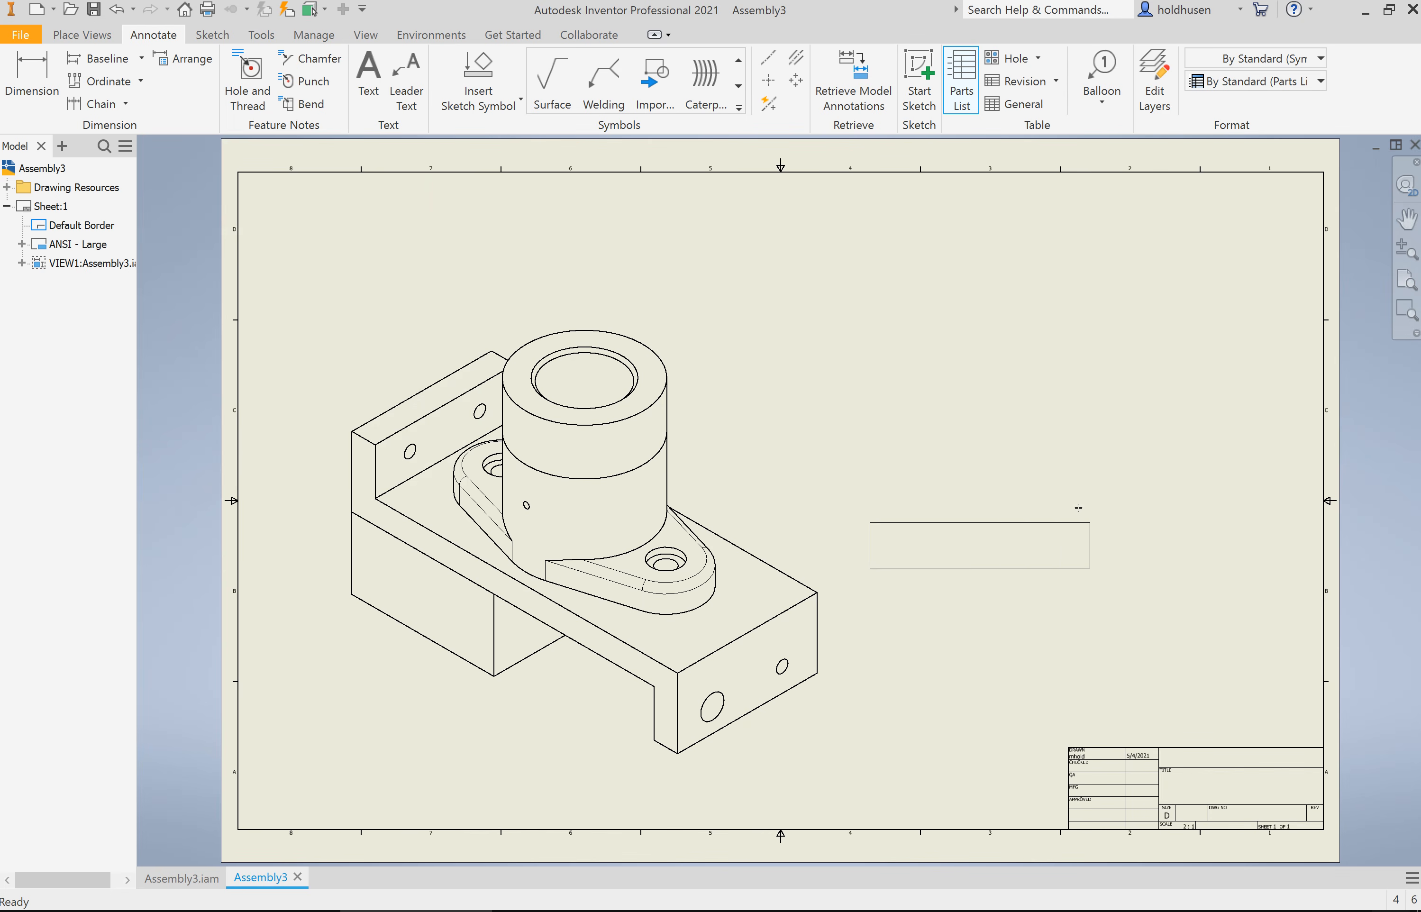
pyautogui.click(1326, 706)
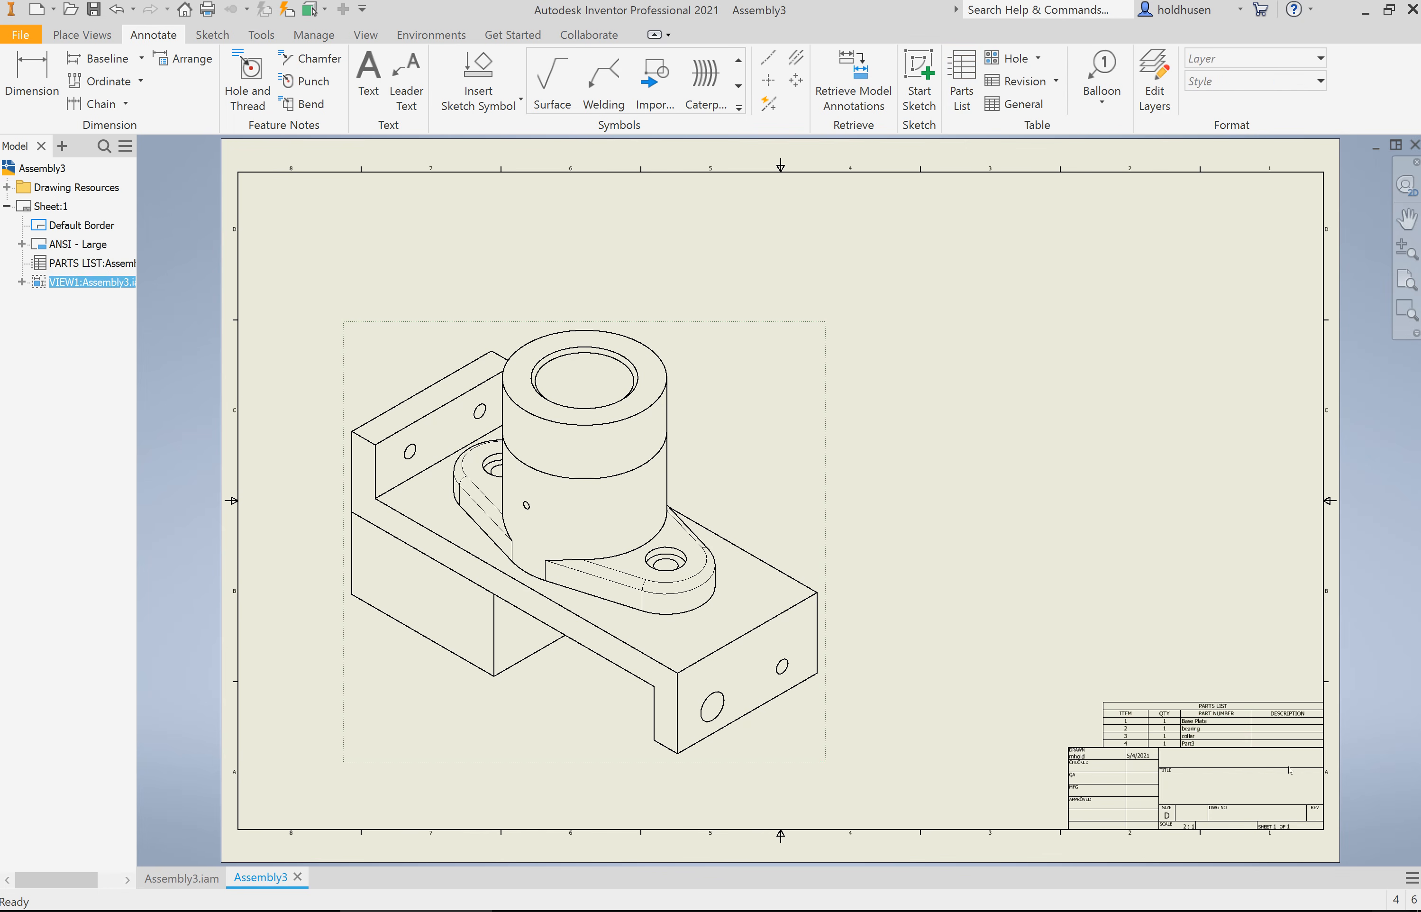
pyautogui.scroll(-5, 1298, 758)
pyautogui.scroll(10, 1299, 758)
pyautogui.scroll(-2, 1299, 758)
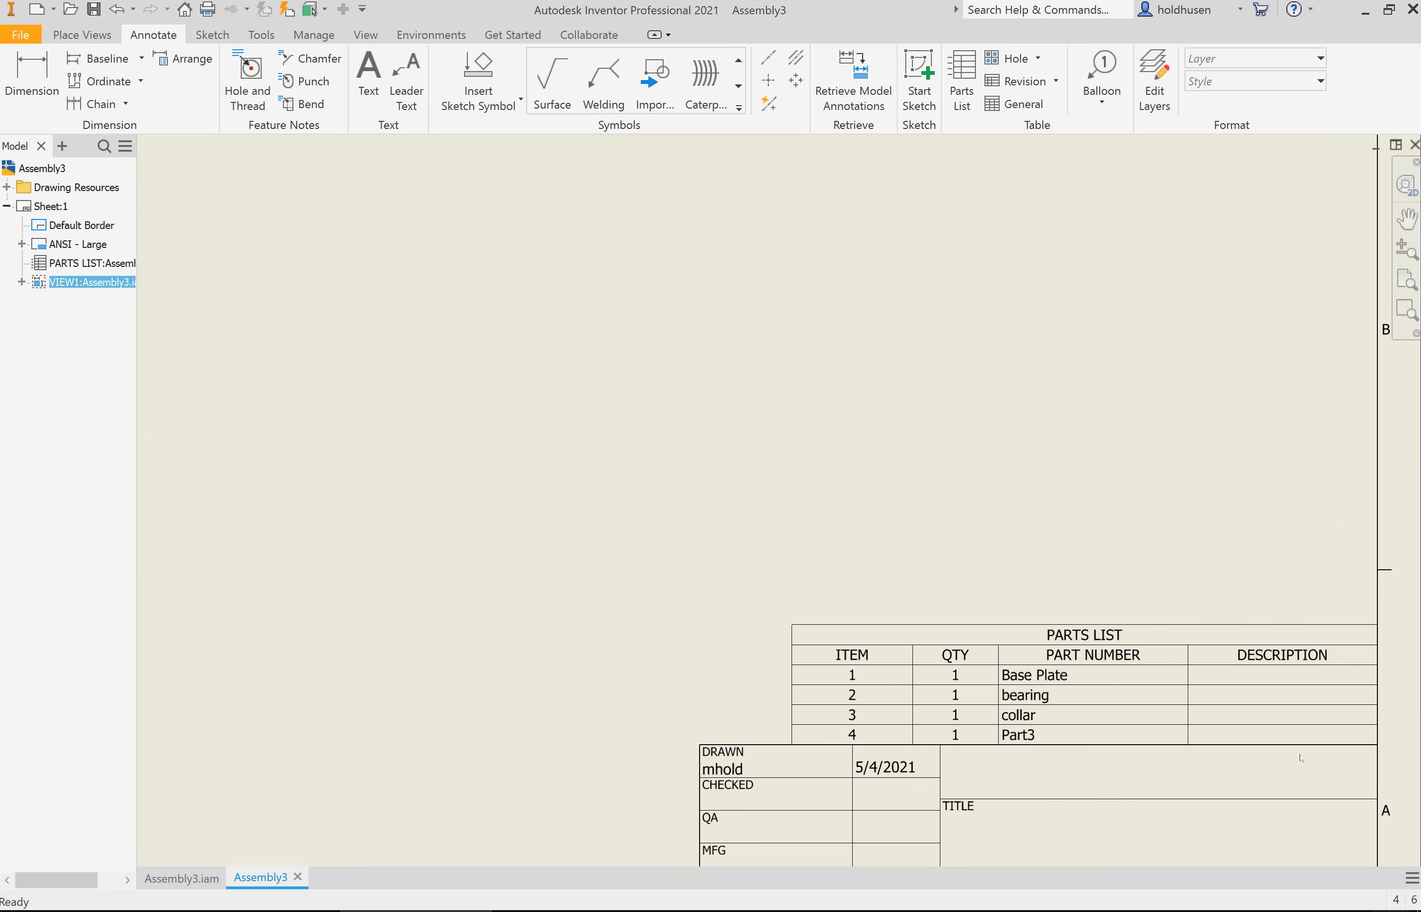
# Step: Edit the parts list columns, removing DESCRIPTION and adding AUTHOR after PART NUMBER
pyautogui.click(1078, 661)
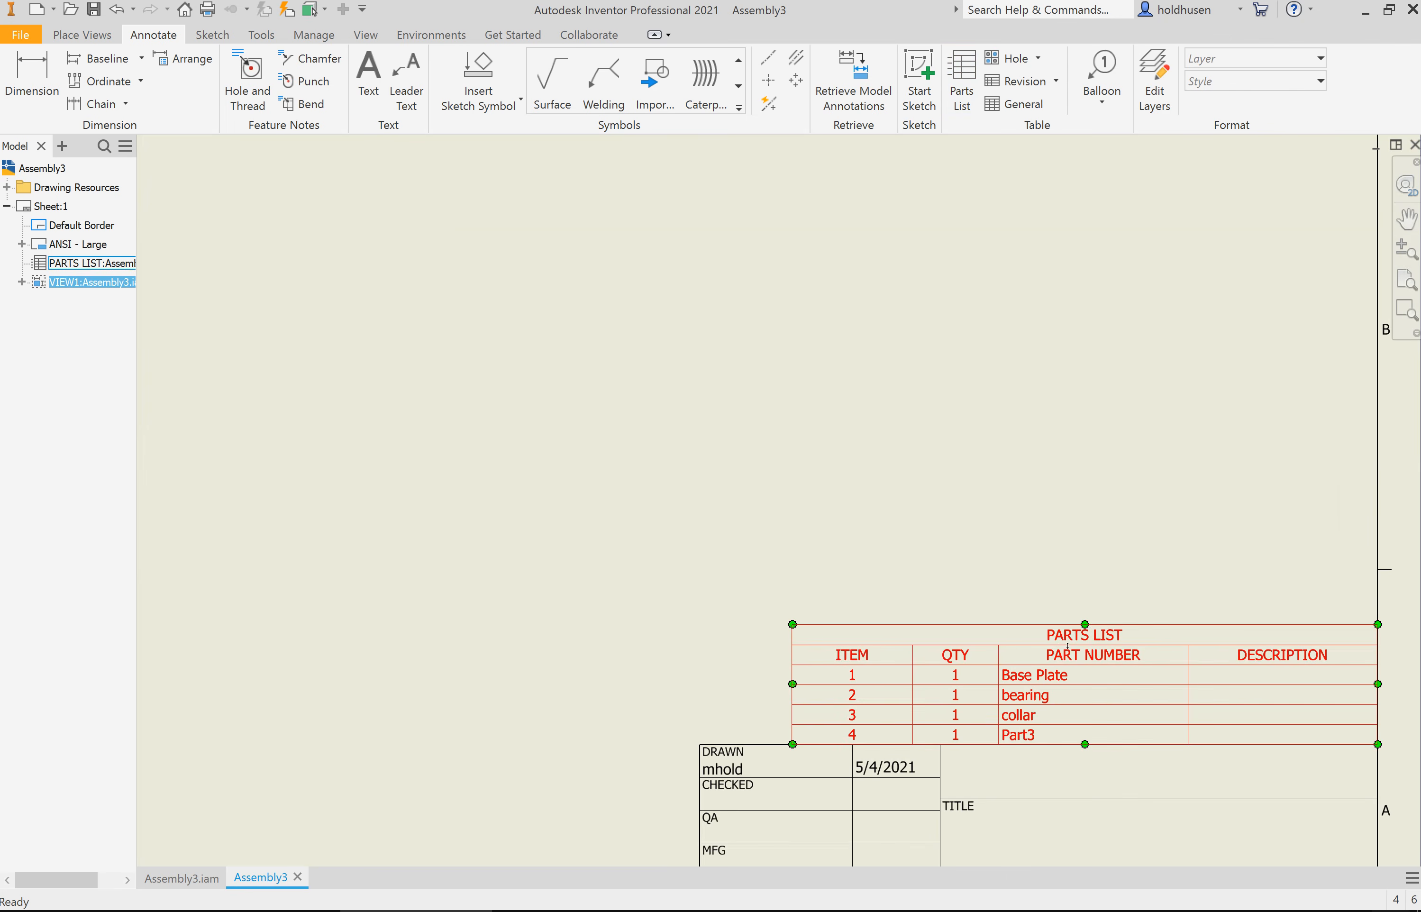
pyautogui.rightClick(1078, 661)
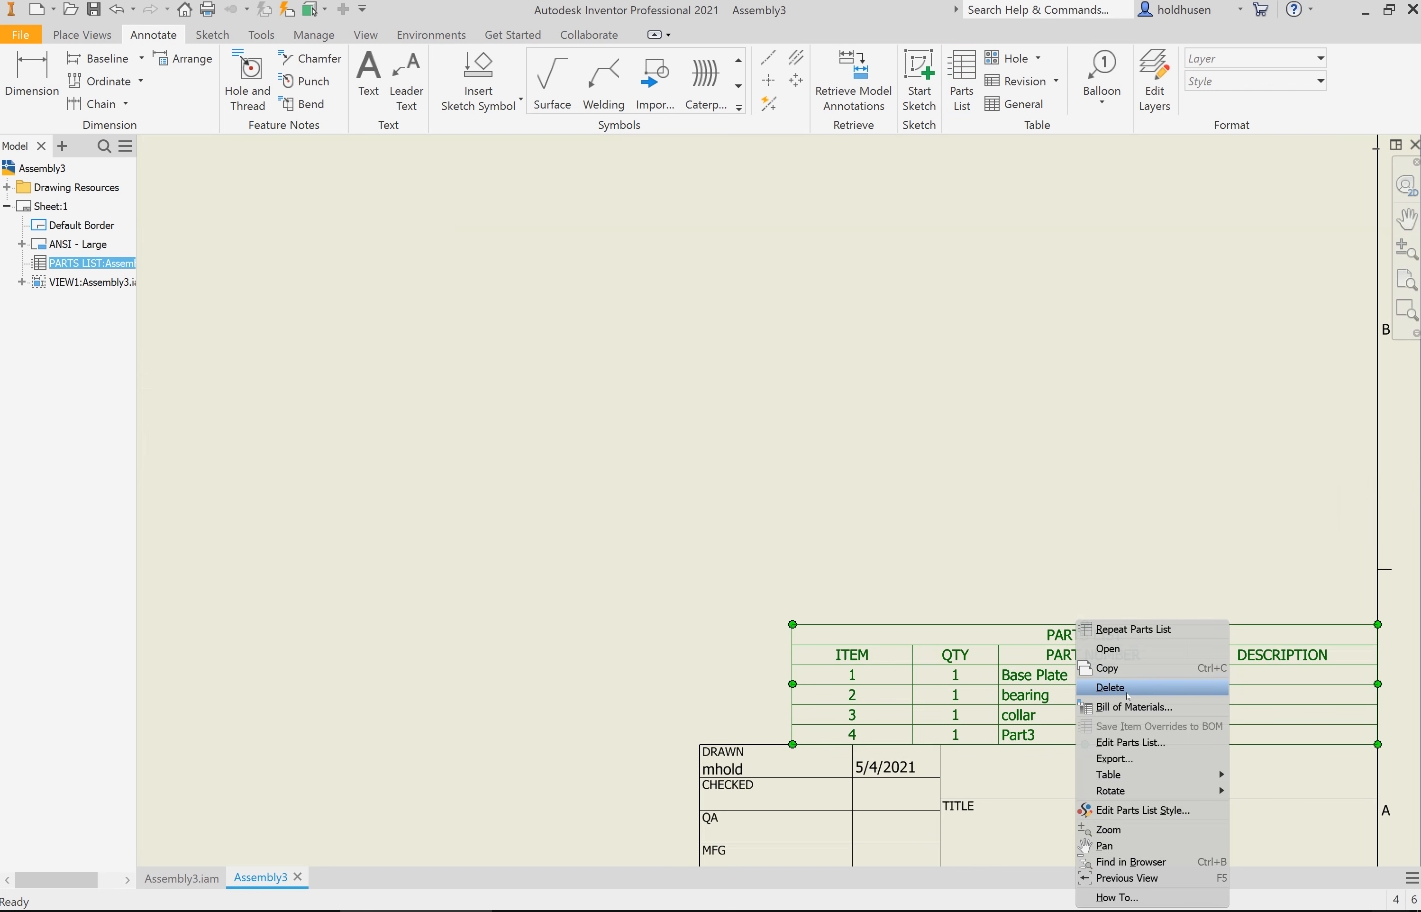
pyautogui.click(1140, 745)
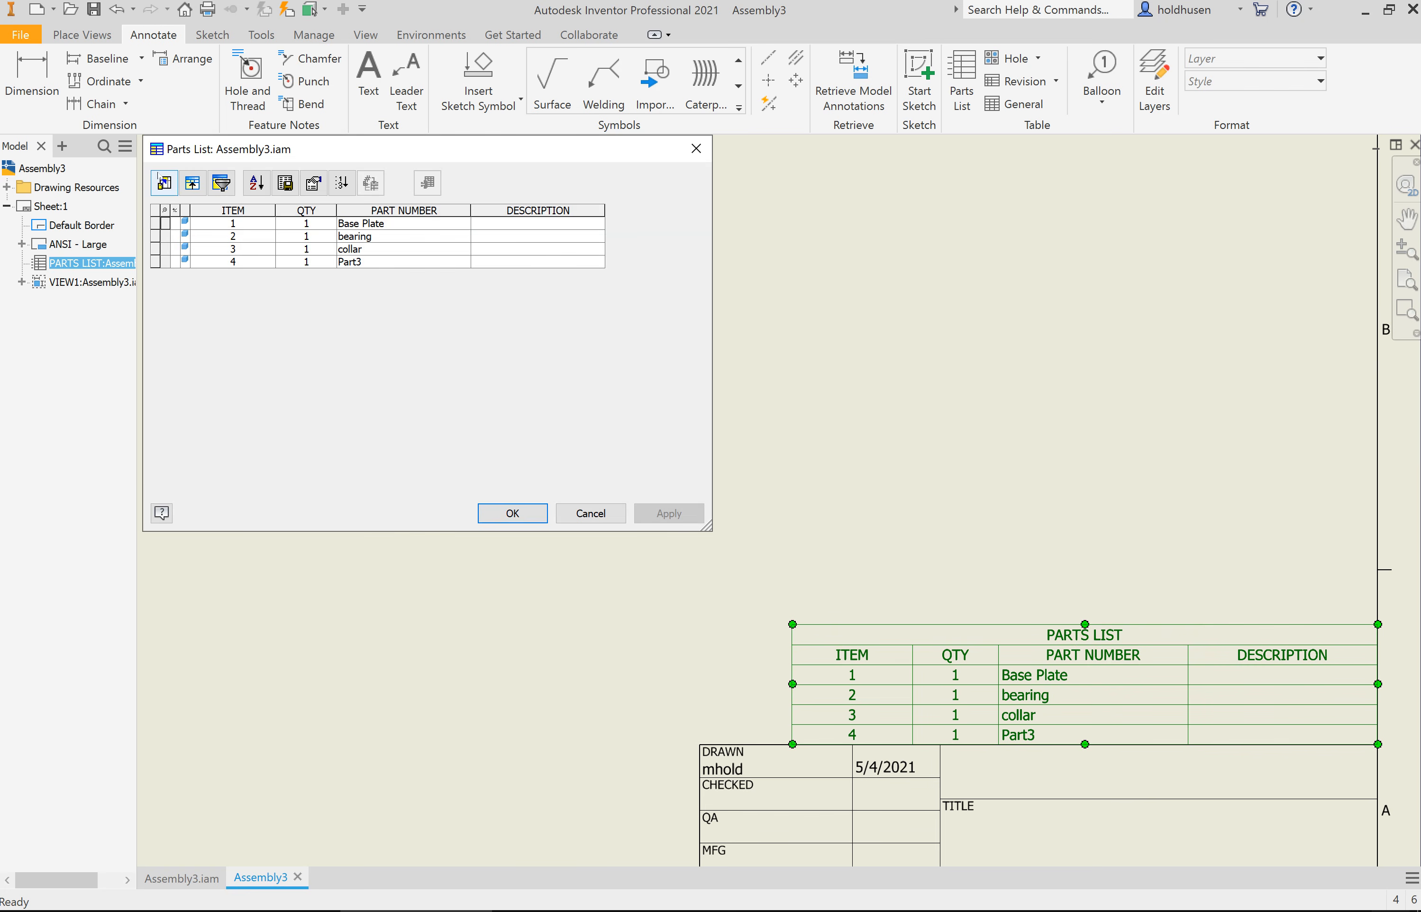
pyautogui.click(169, 183)
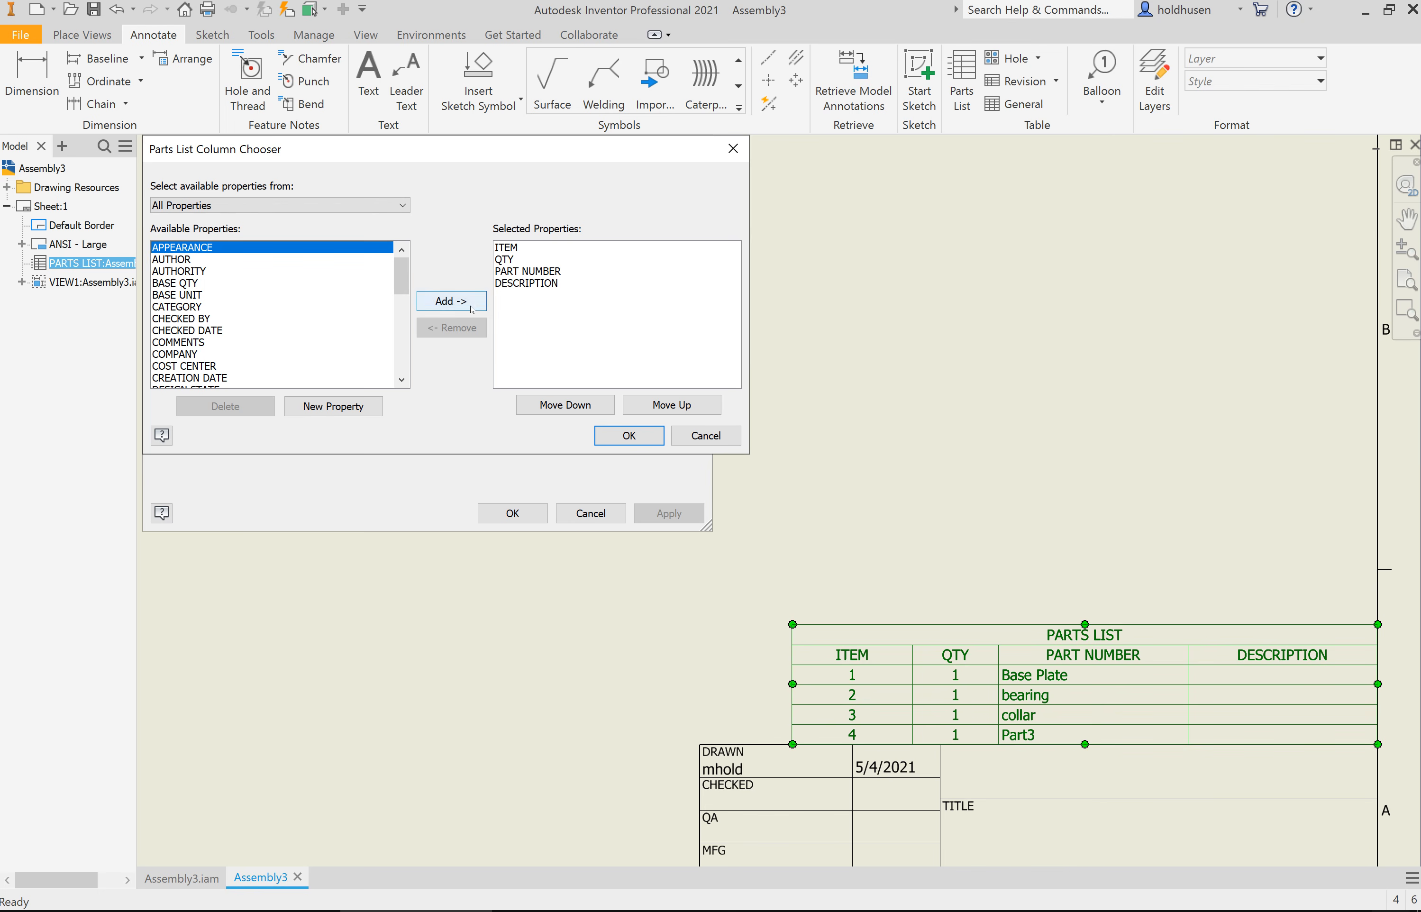
pyautogui.click(548, 283)
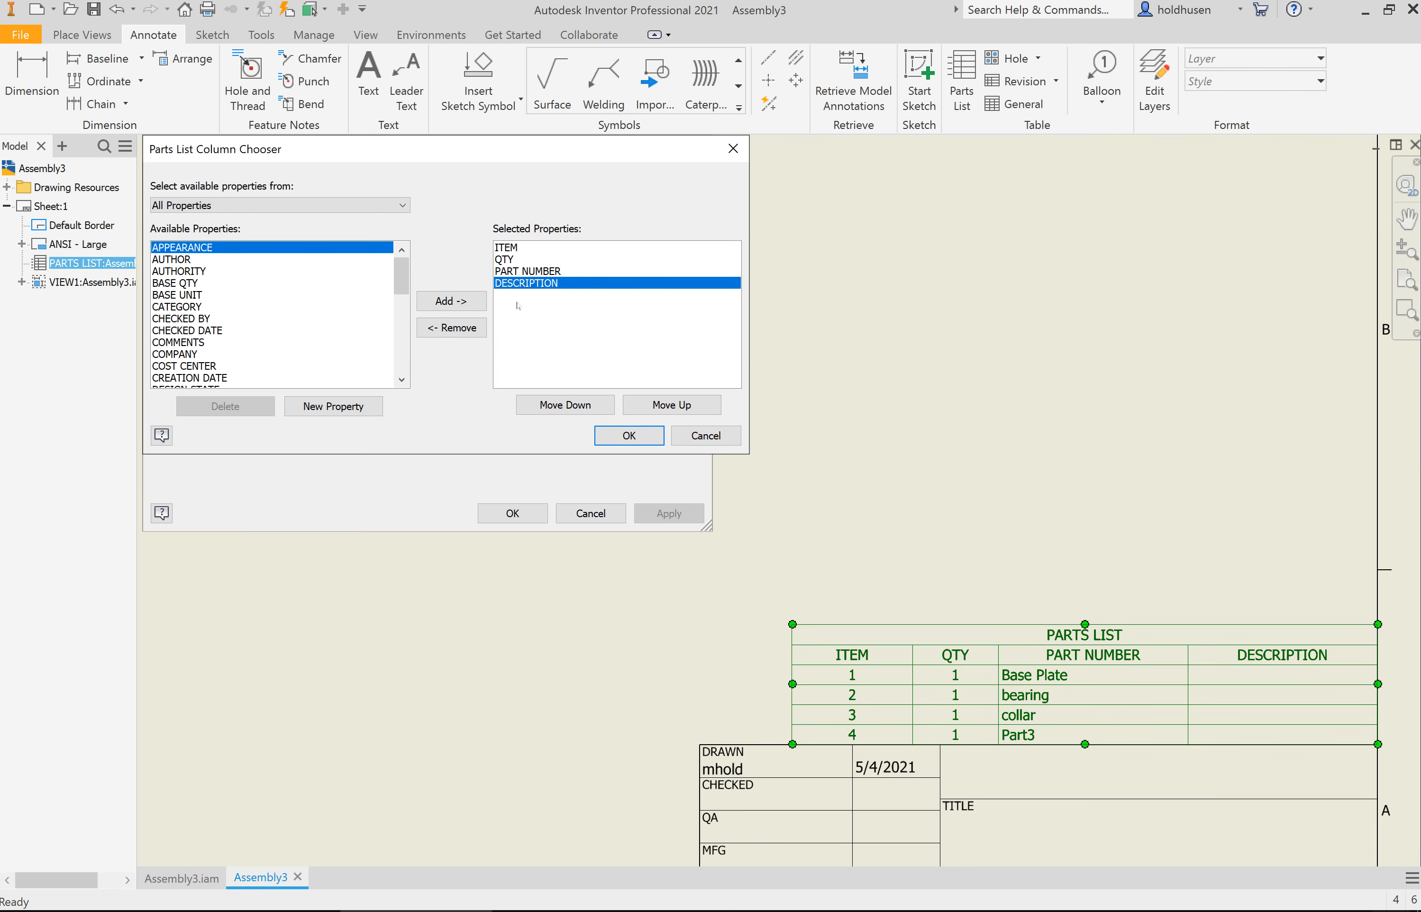
pyautogui.click(463, 334)
pyautogui.scroll(1, 241, 336)
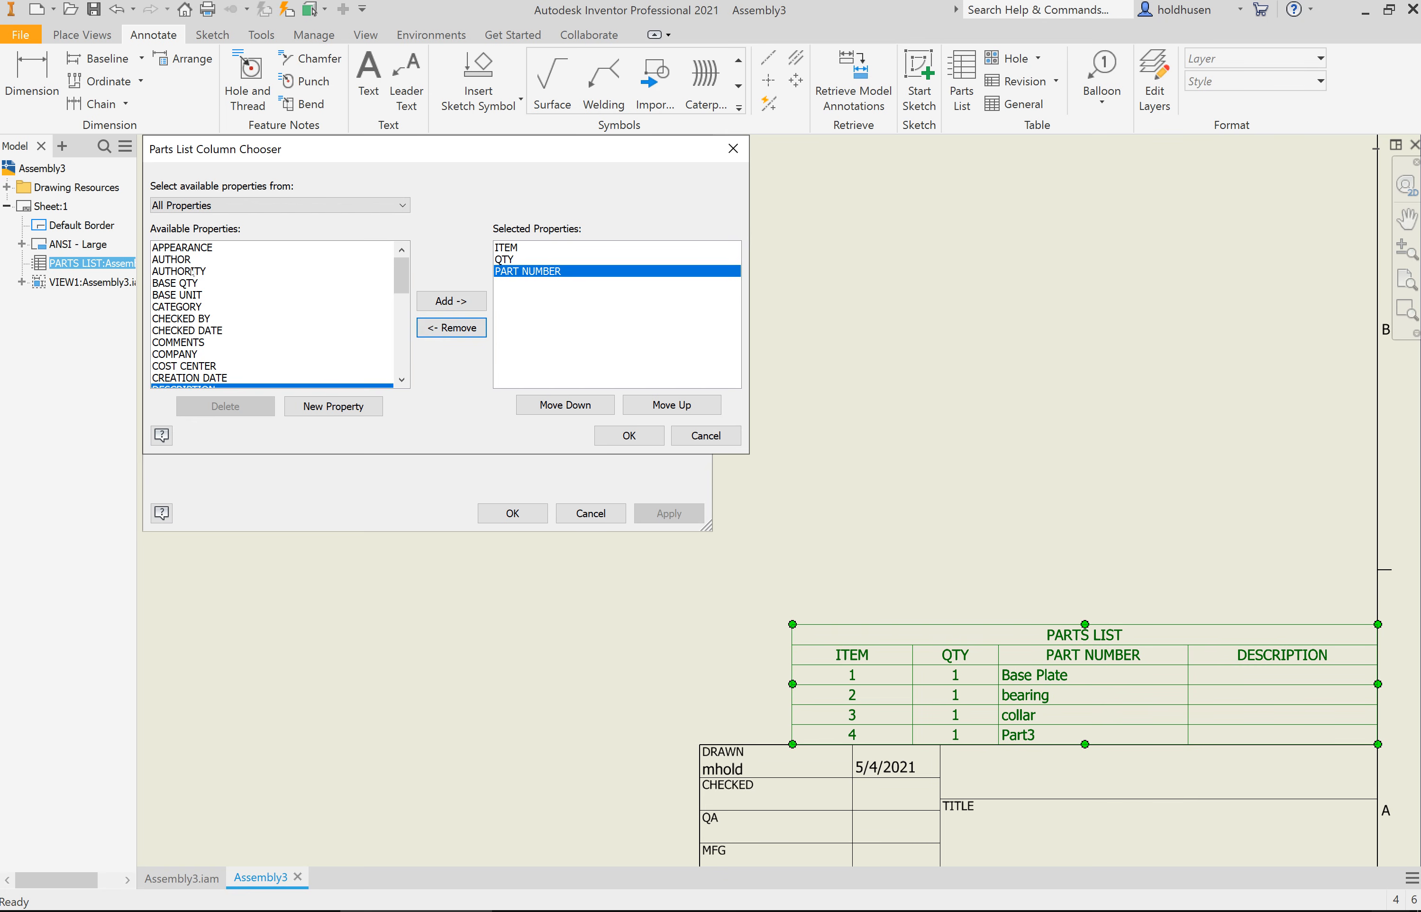
pyautogui.click(179, 259)
pyautogui.click(450, 301)
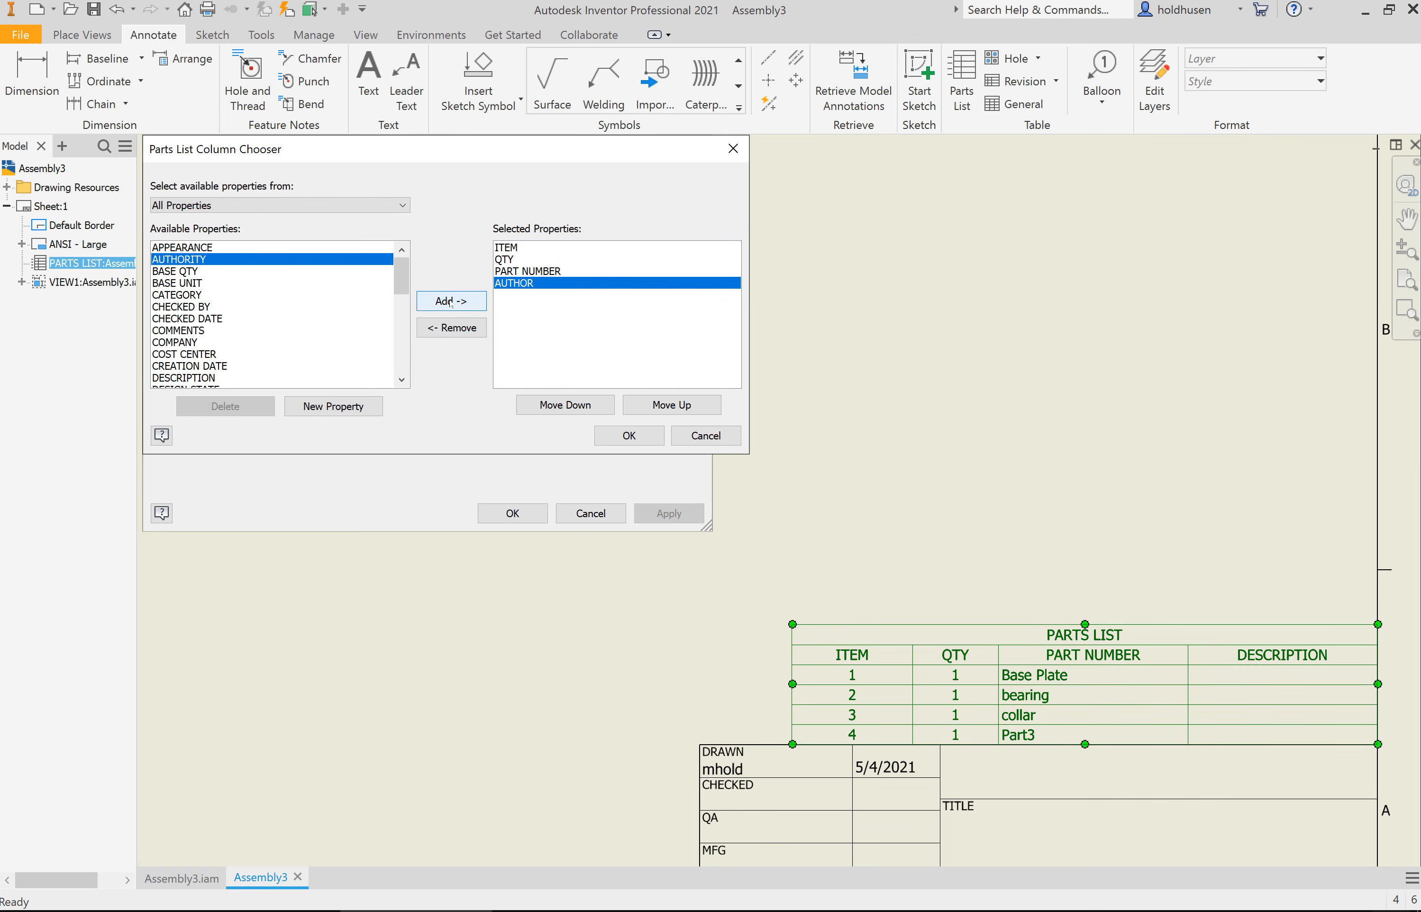
pyautogui.click(646, 441)
pyautogui.click(522, 515)
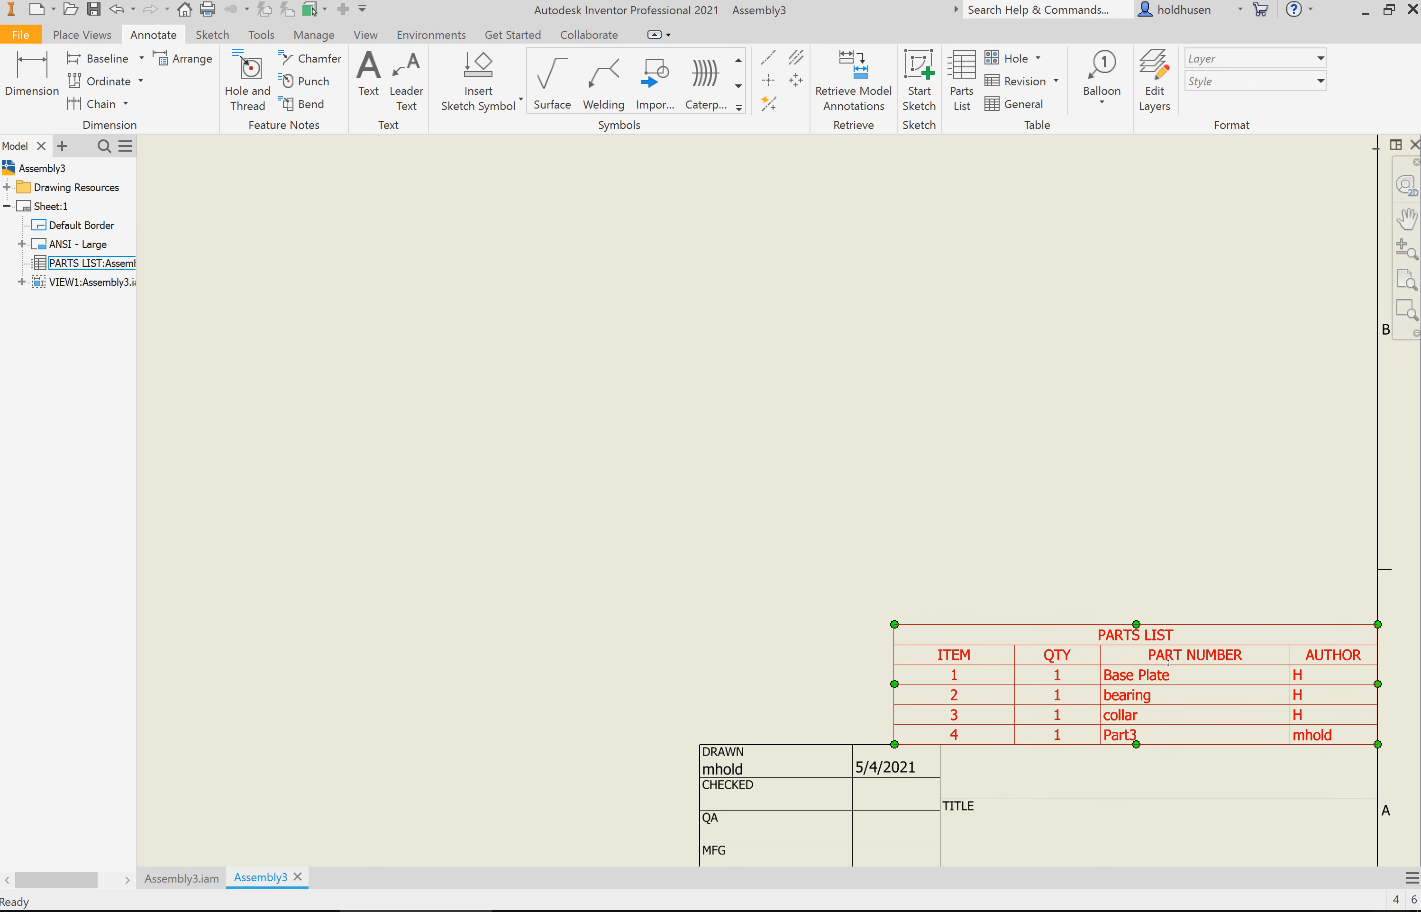
# Step: Change the parts list table layout to place the heading at the bottom and turn off the title
pyautogui.rightClick(1169, 735)
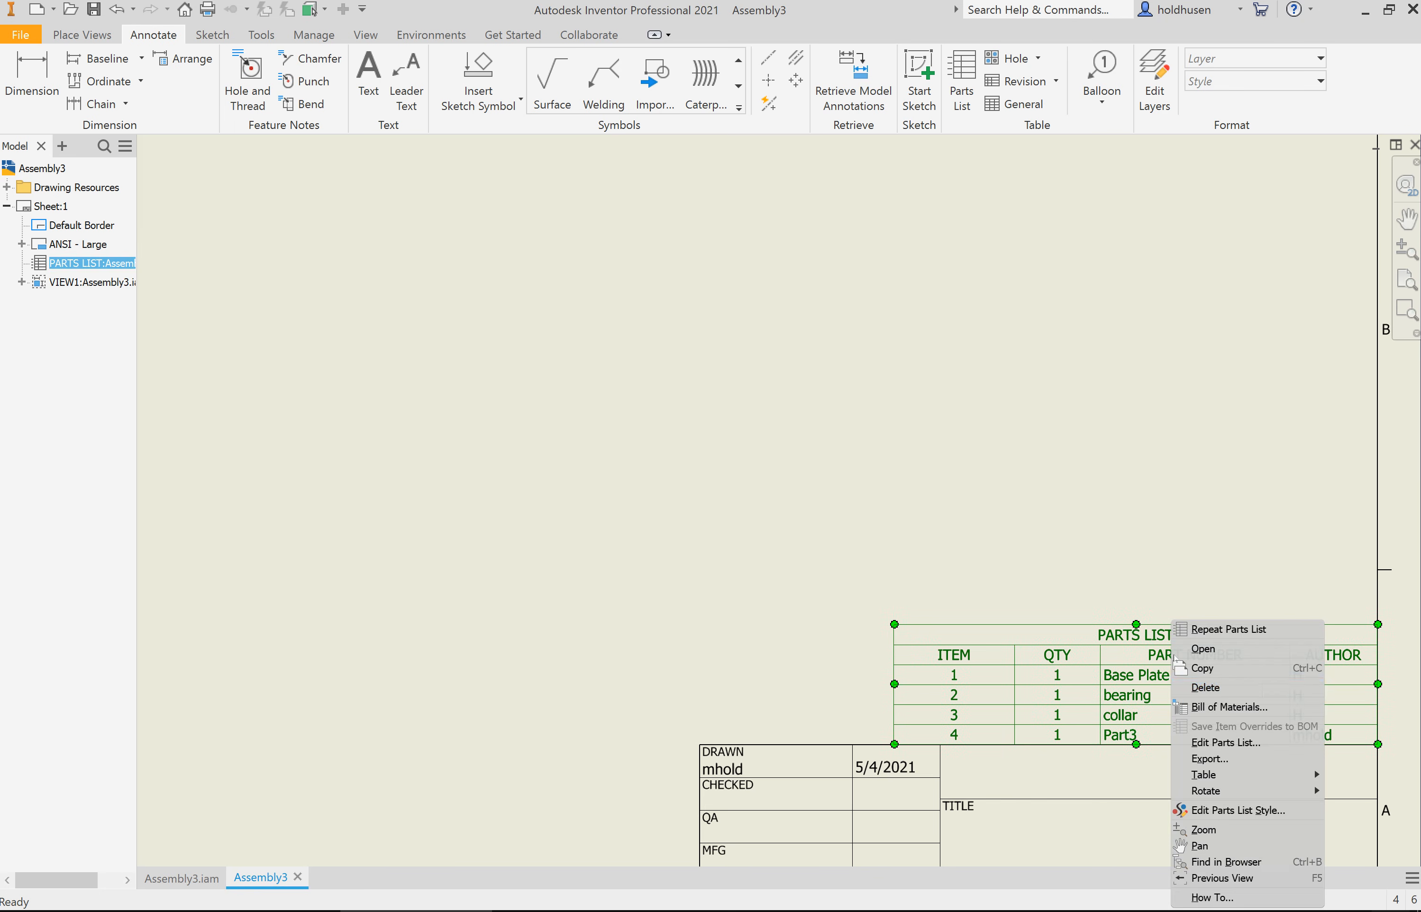
pyautogui.click(1225, 743)
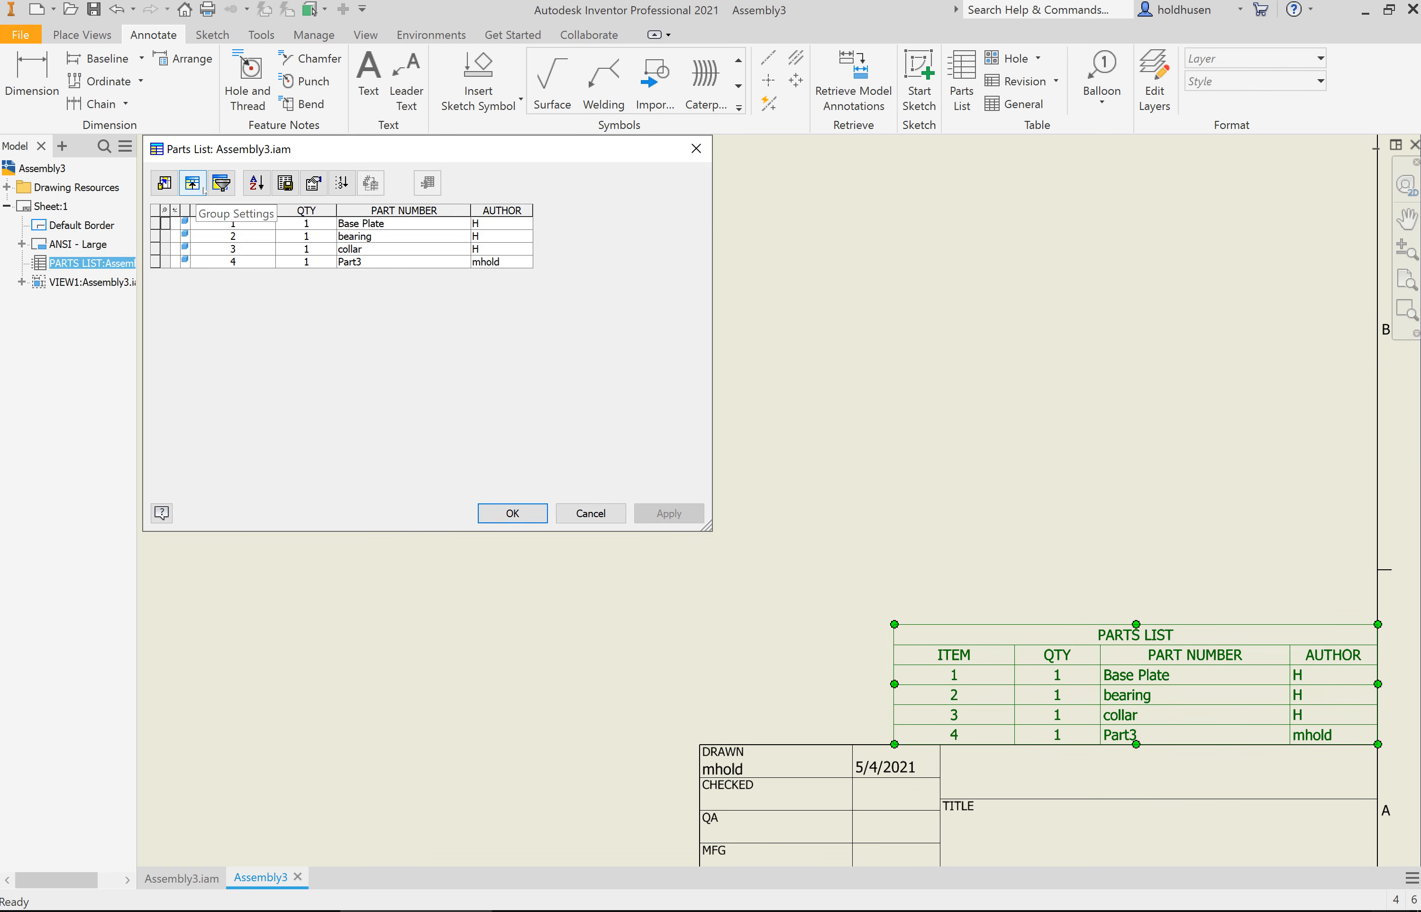
pyautogui.click(312, 187)
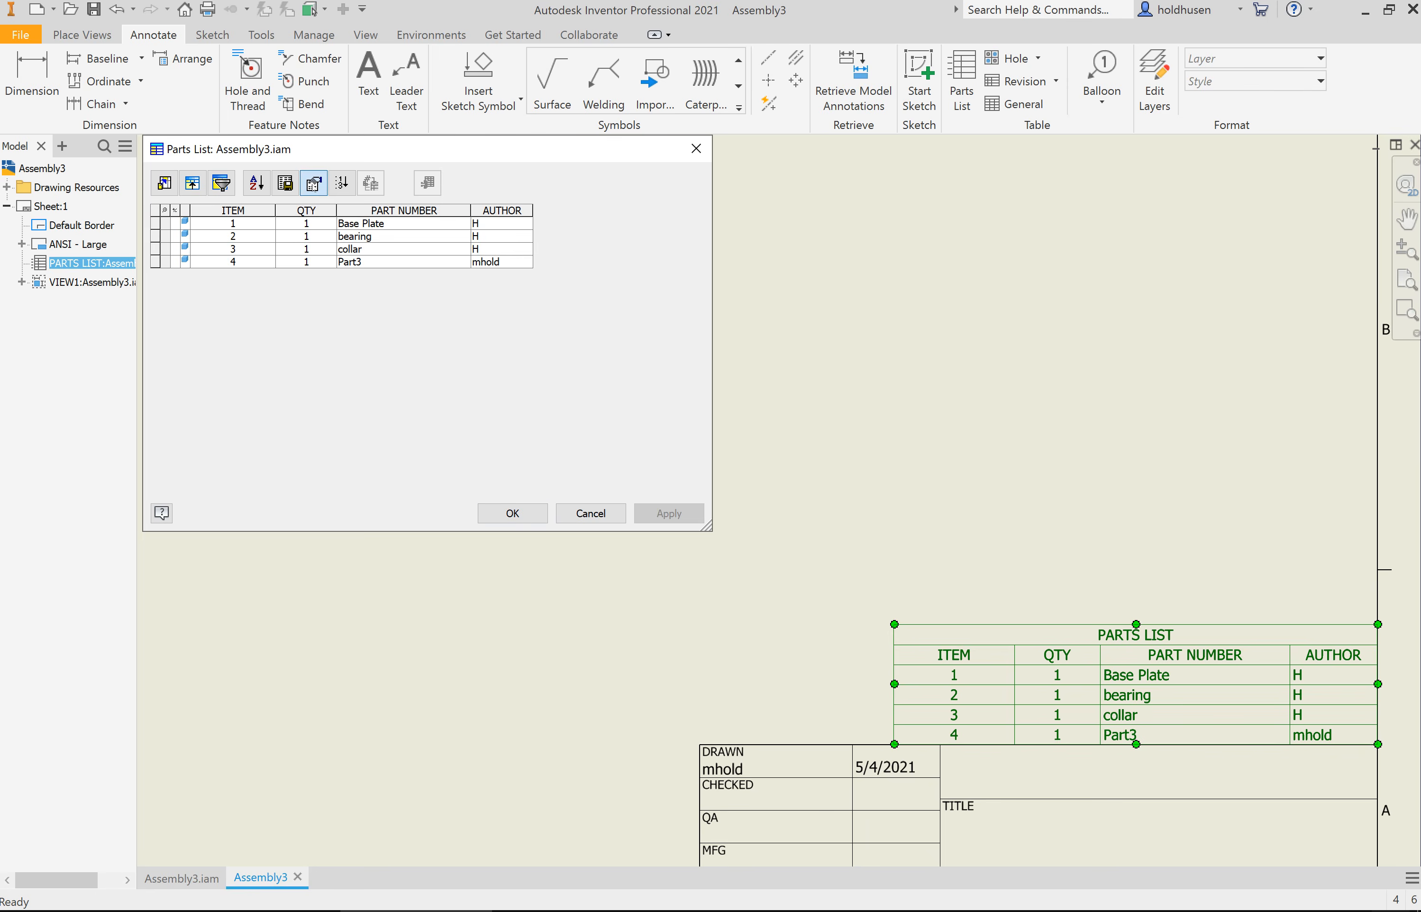
pyautogui.click(272, 428)
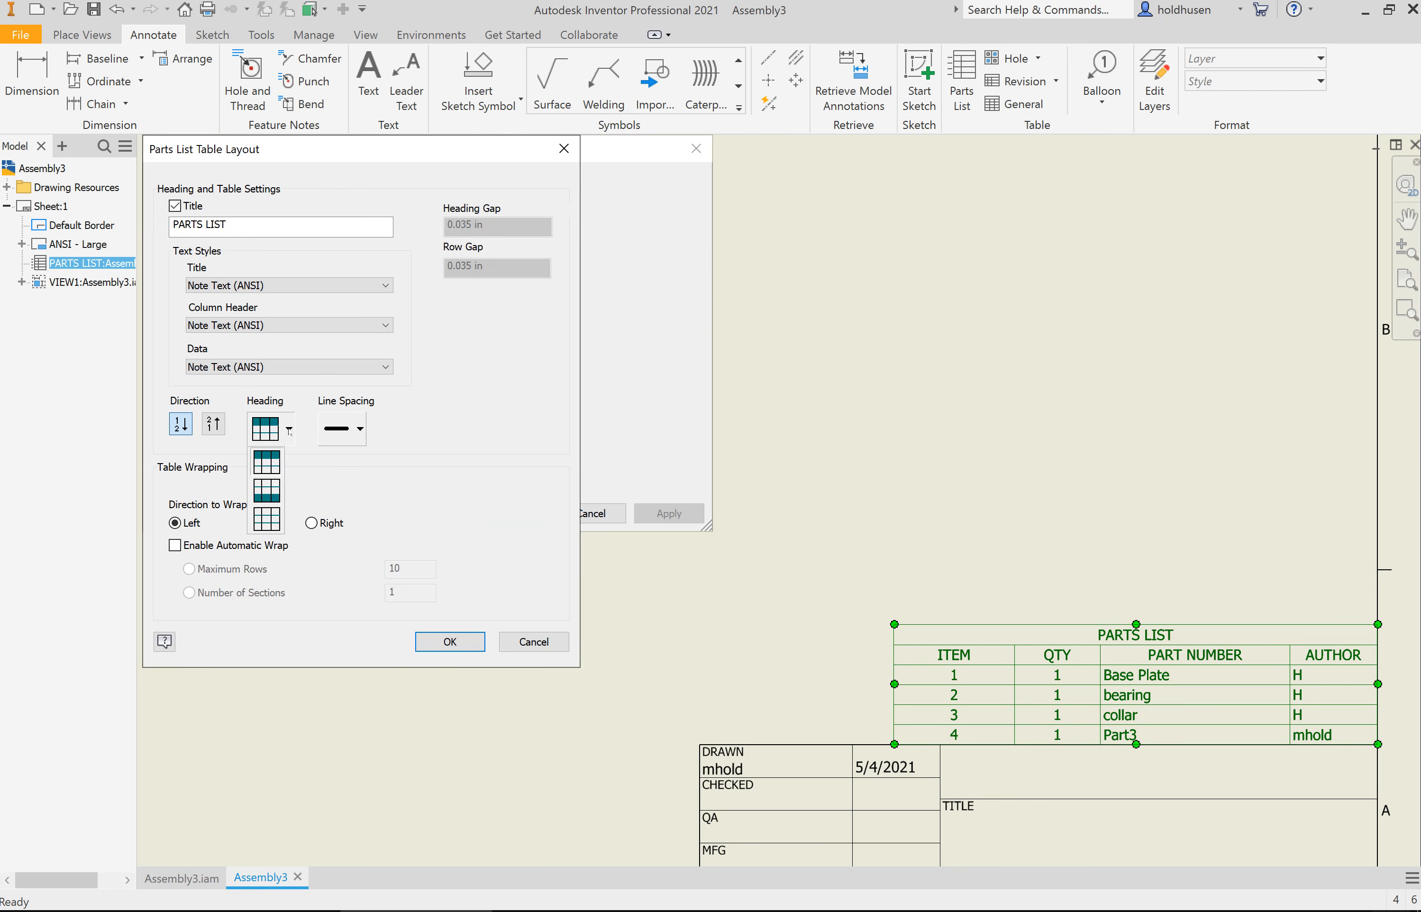
pyautogui.click(274, 486)
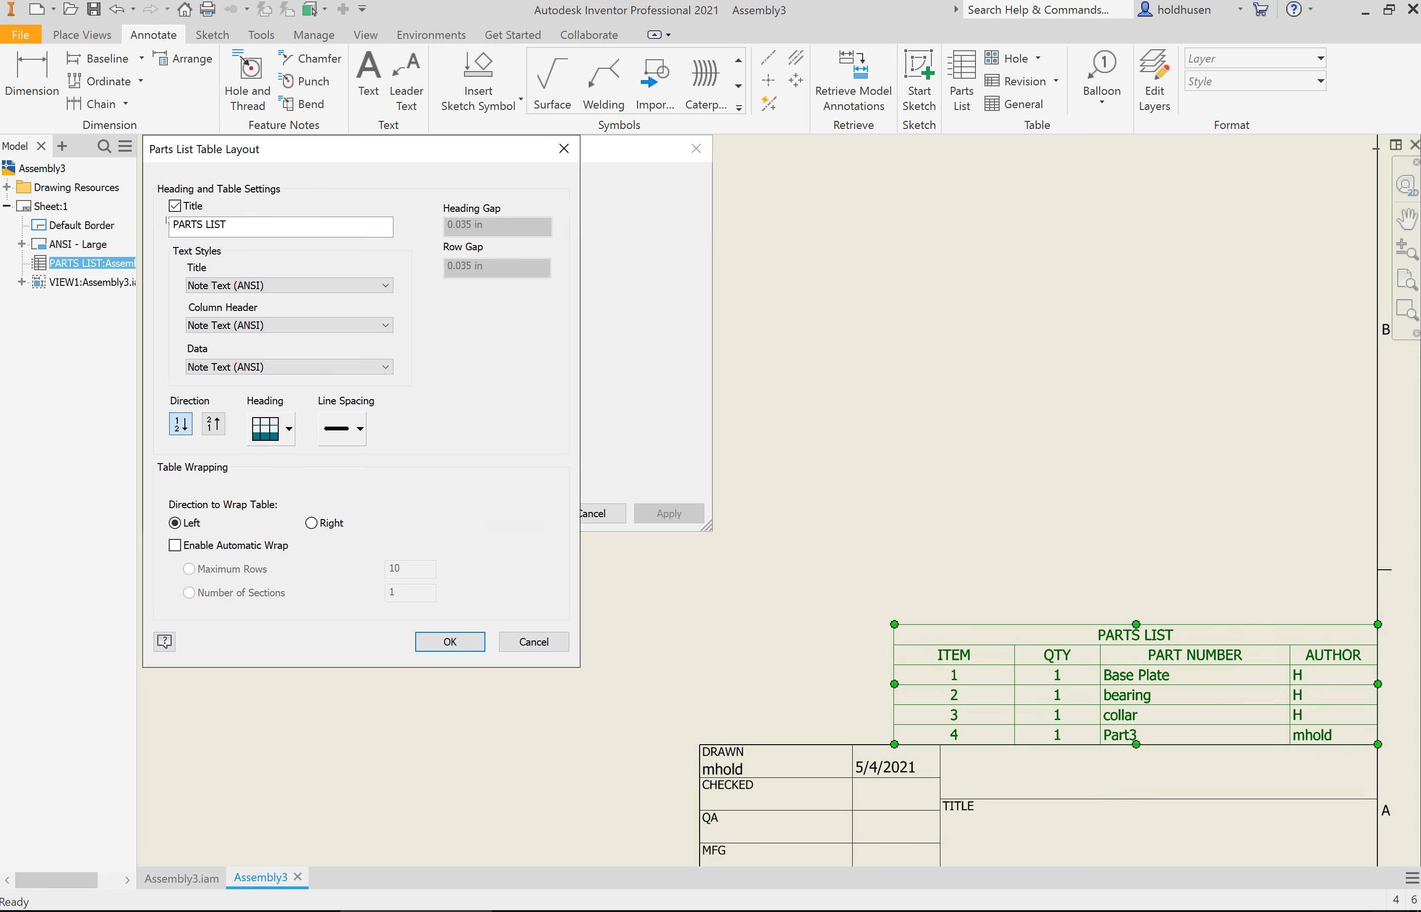
pyautogui.click(174, 205)
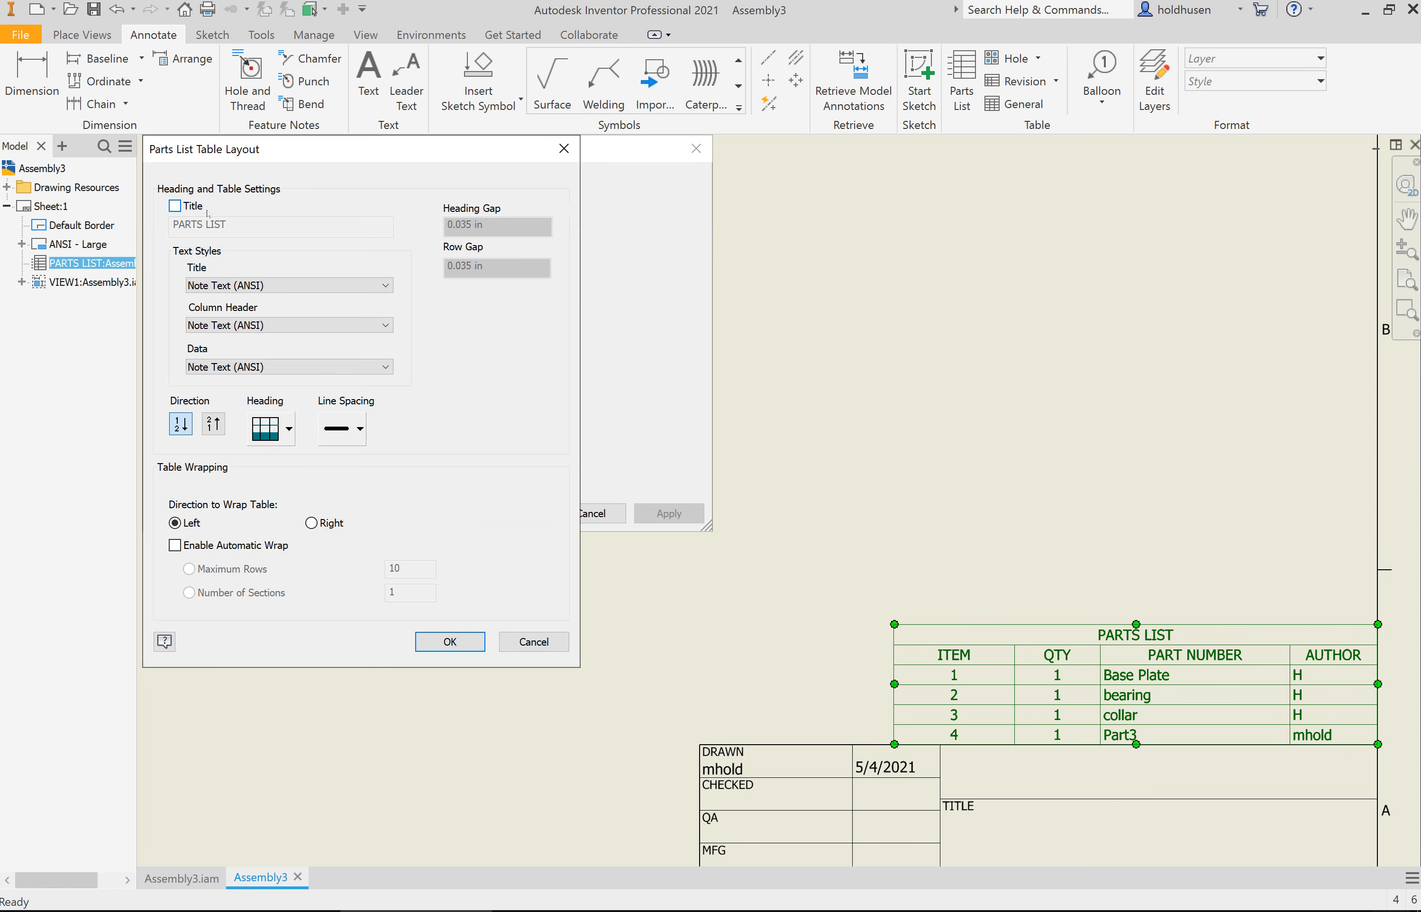
pyautogui.click(174, 206)
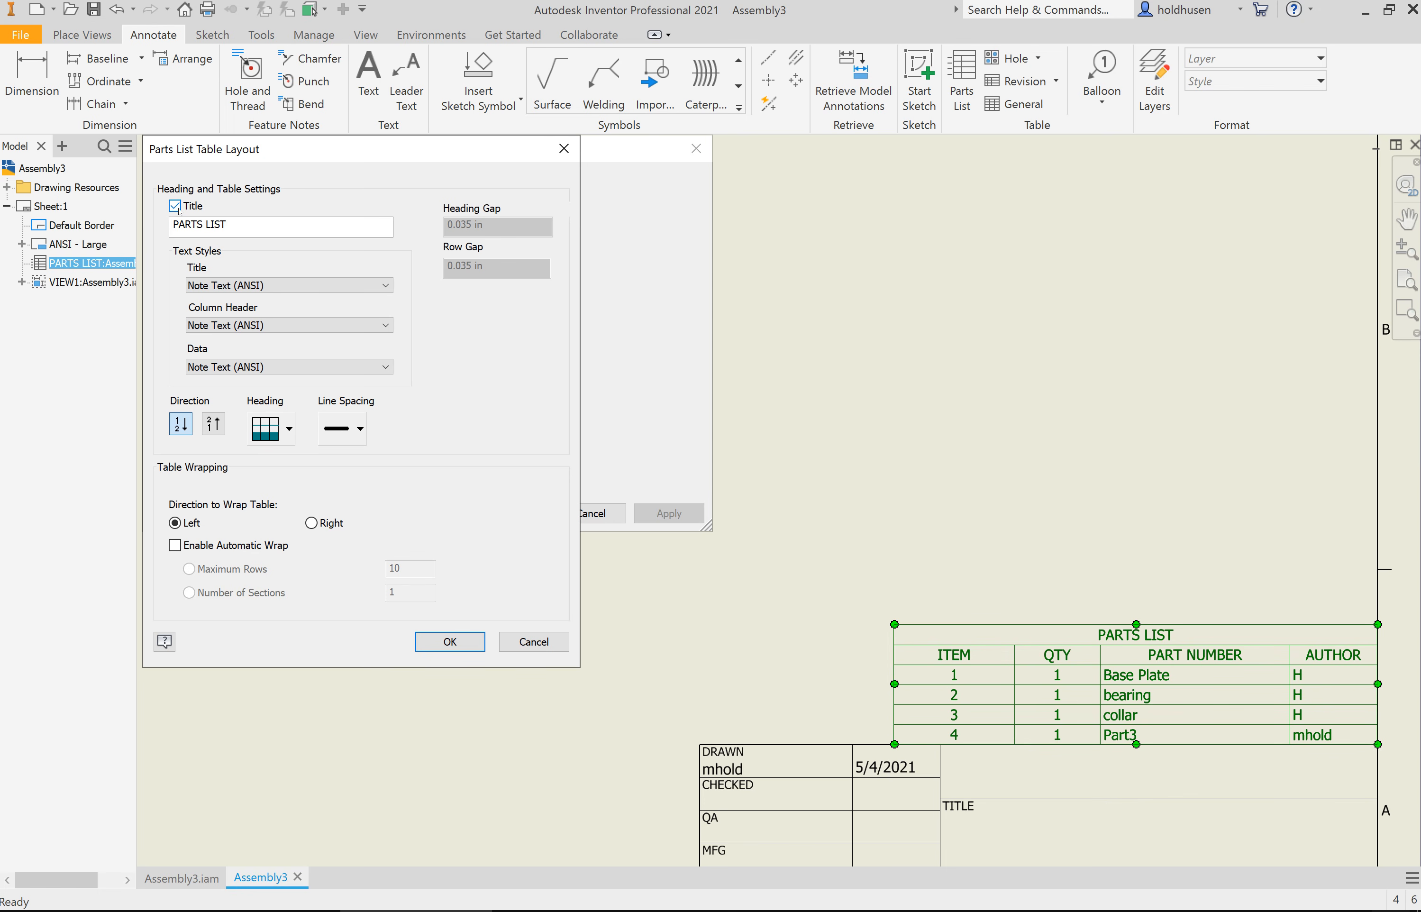
pyautogui.click(174, 207)
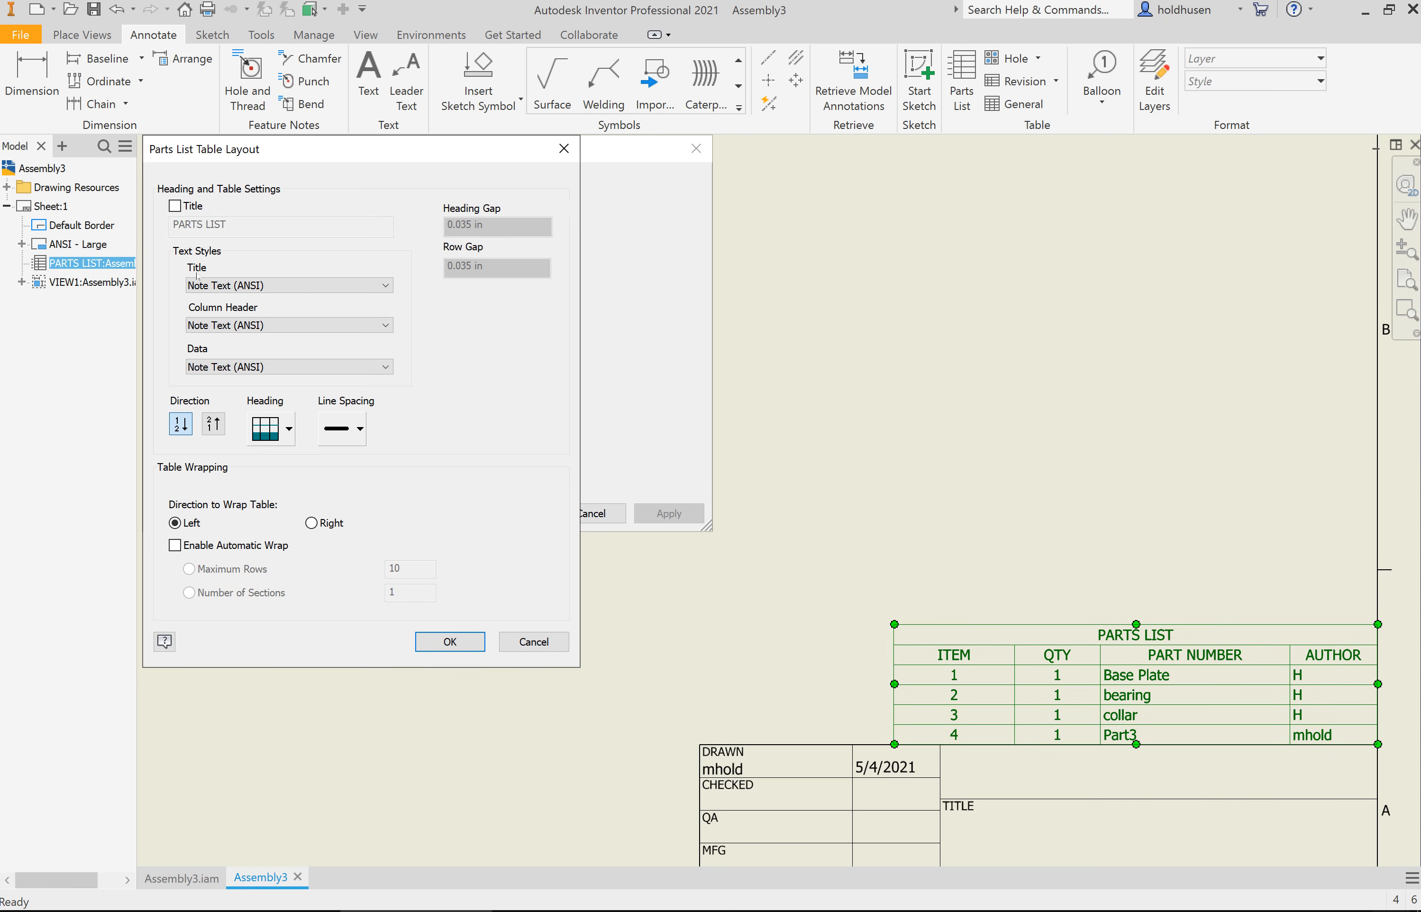
pyautogui.click(451, 643)
pyautogui.click(513, 514)
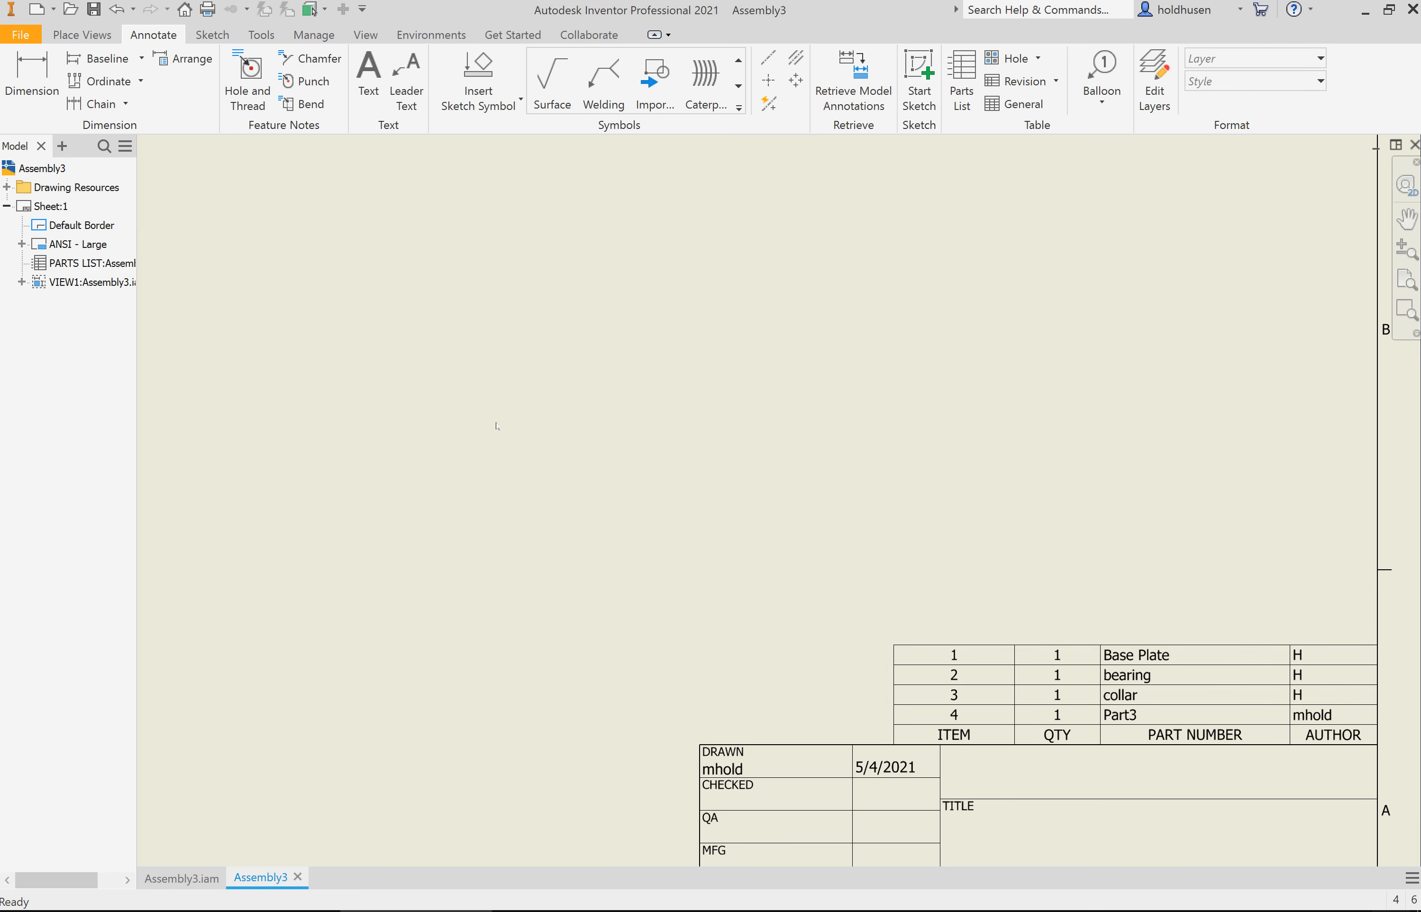
# Step: Attach an item balloon to the base plate's outer vertical edge, placing it up and to the right of the plate
pyautogui.scroll(-5, 497, 426)
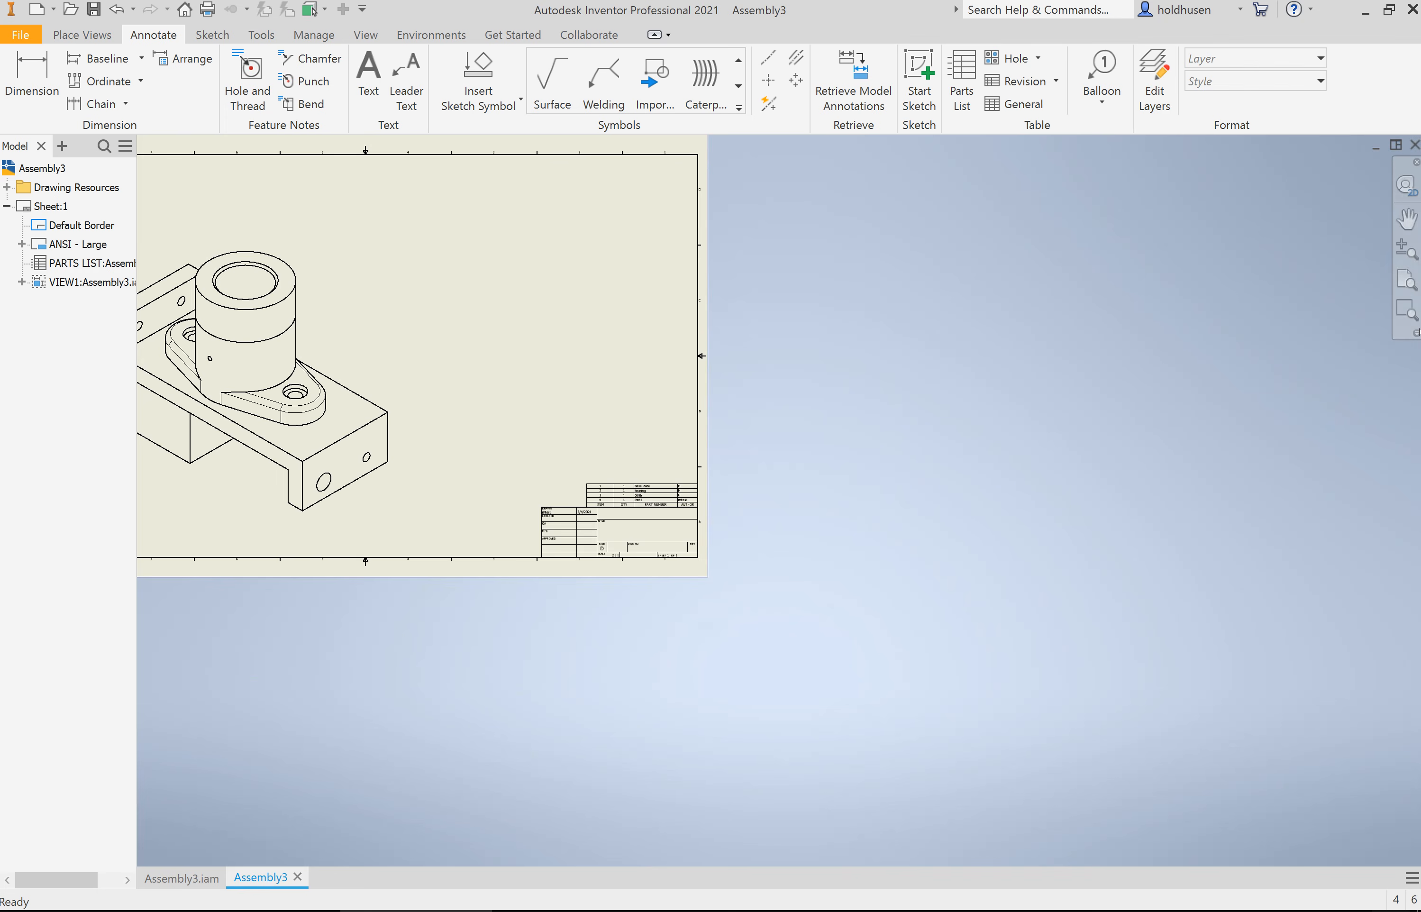
pyautogui.click(1406, 278)
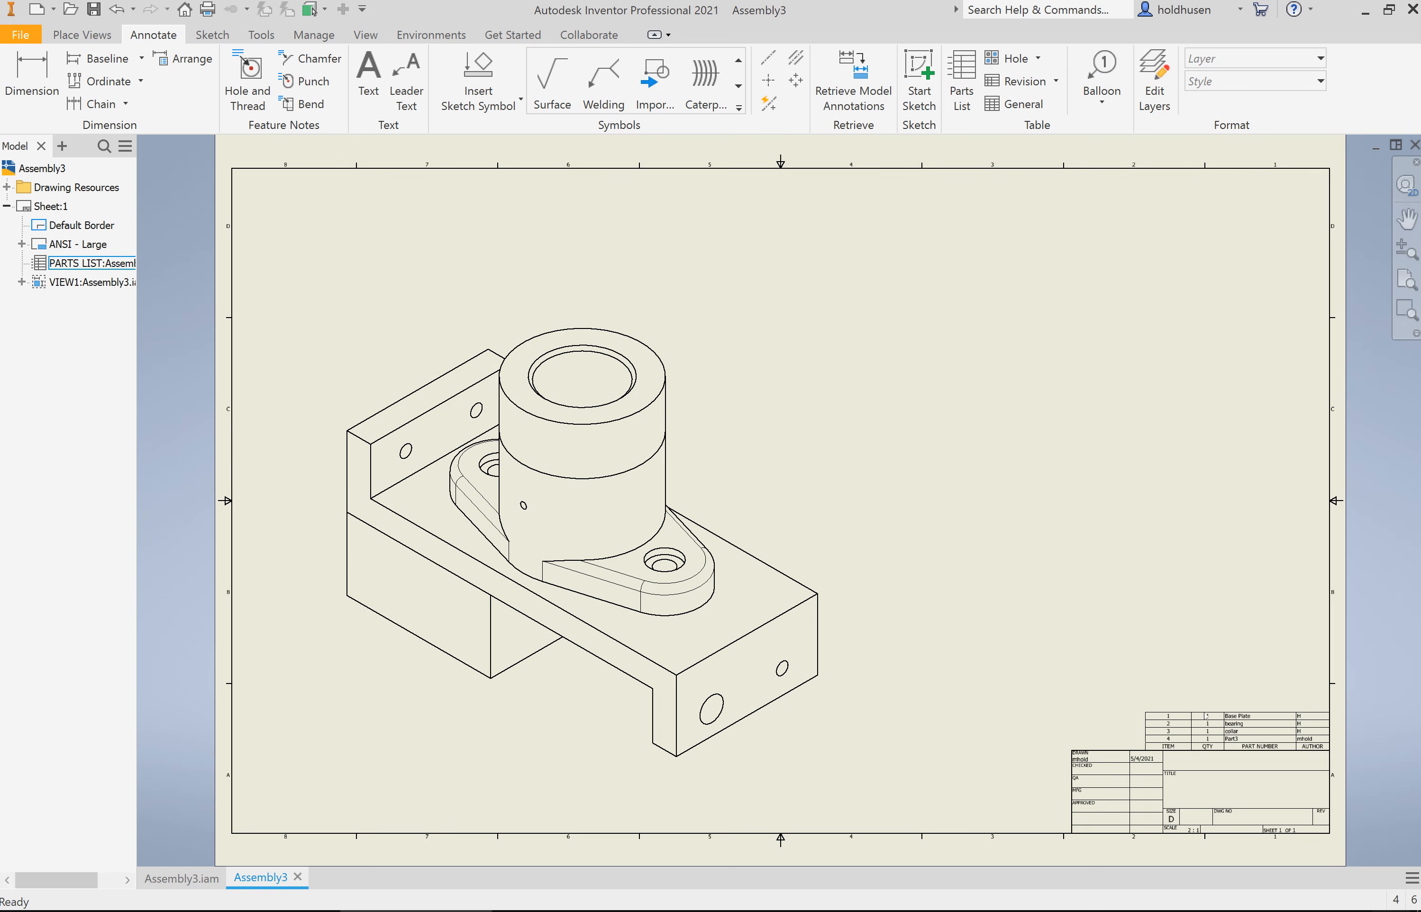
pyautogui.click(1195, 749)
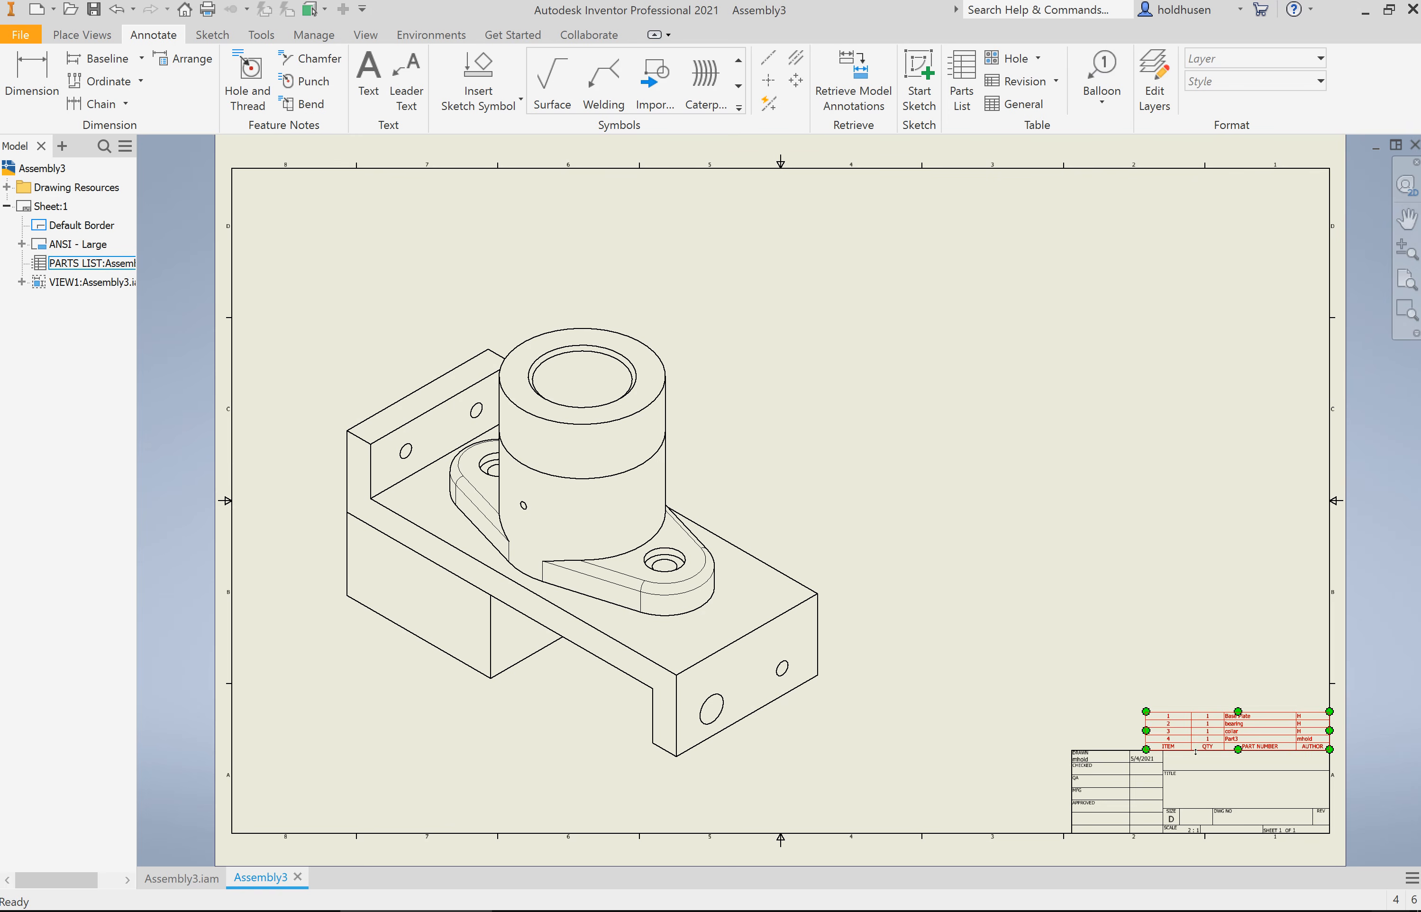
pyautogui.click(1097, 591)
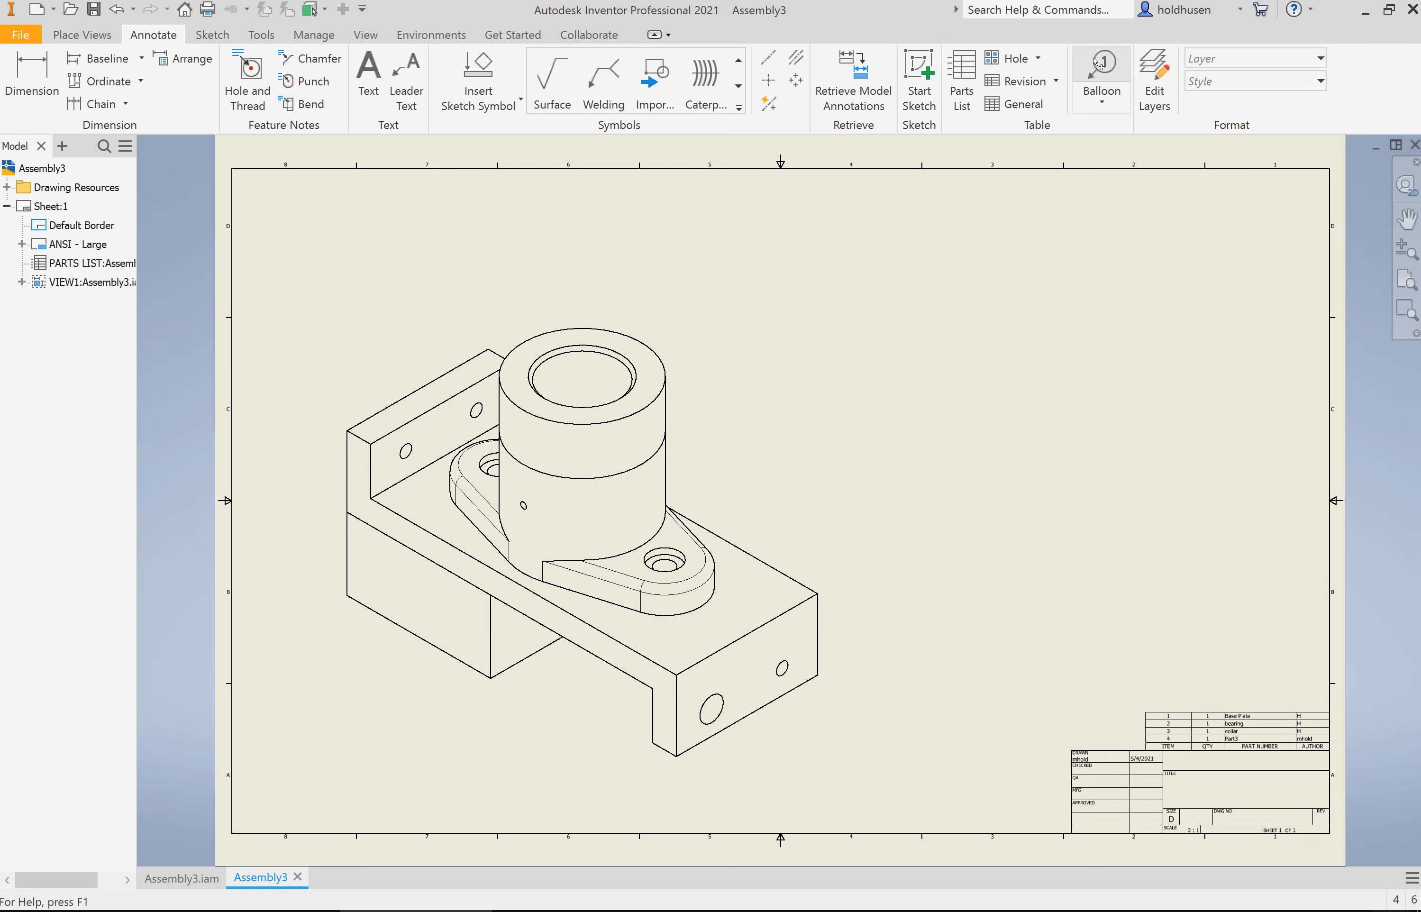
pyautogui.click(1113, 82)
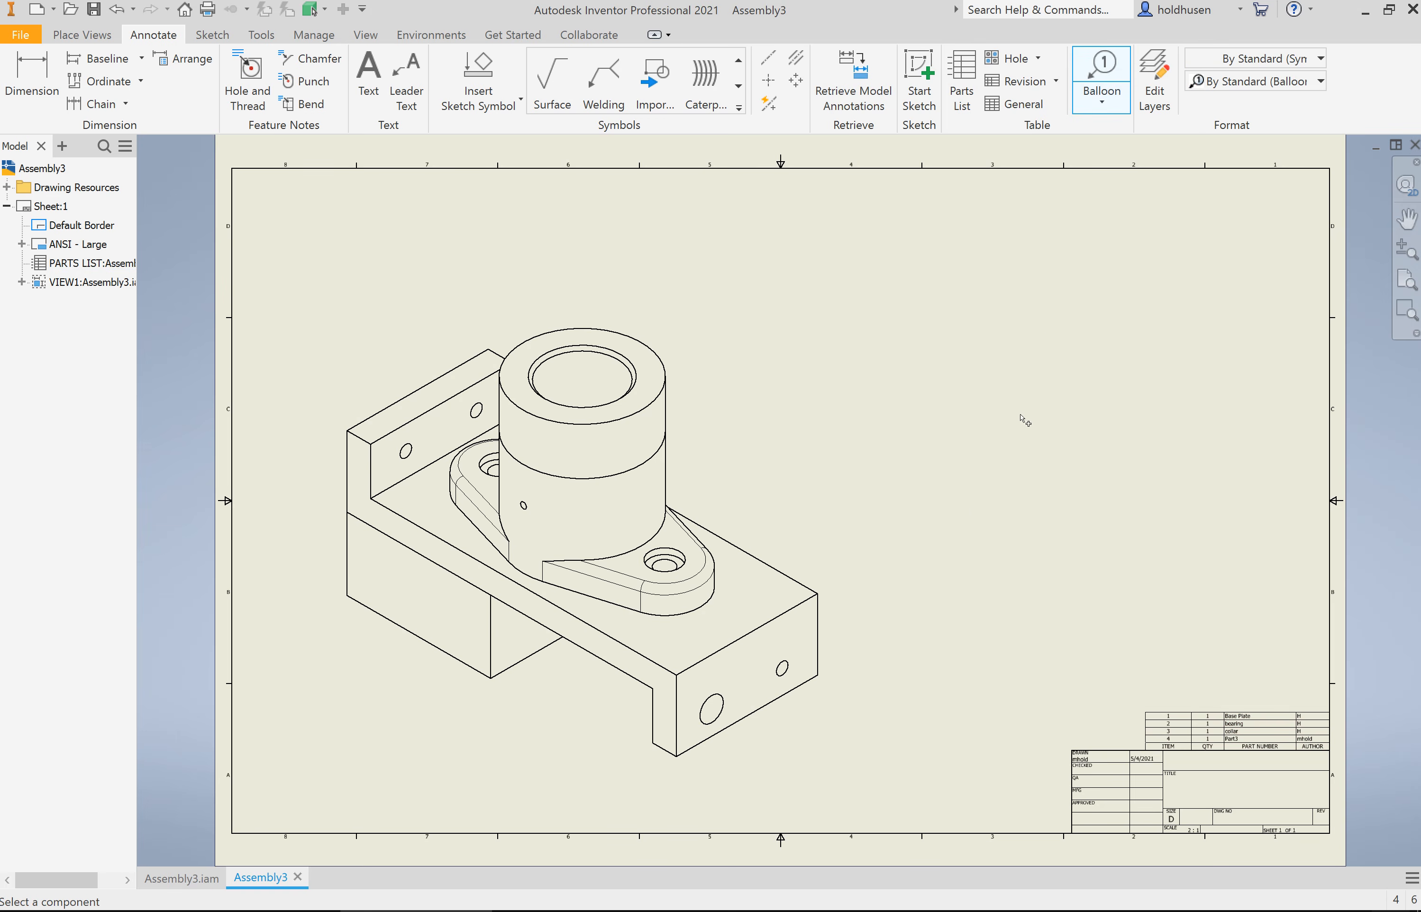
pyautogui.click(817, 611)
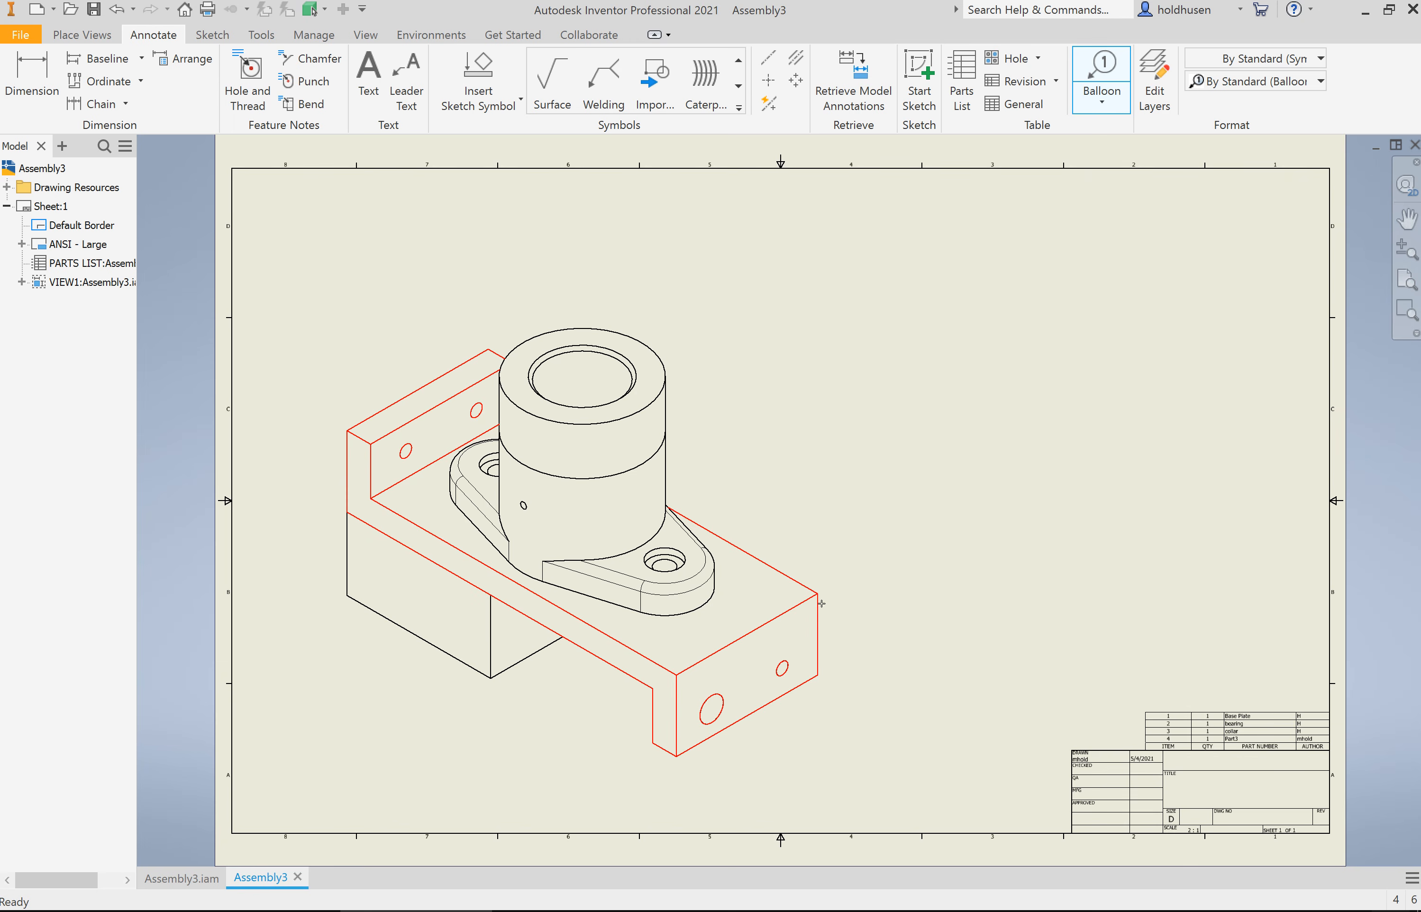
pyautogui.click(883, 540)
pyautogui.rightClick(899, 552)
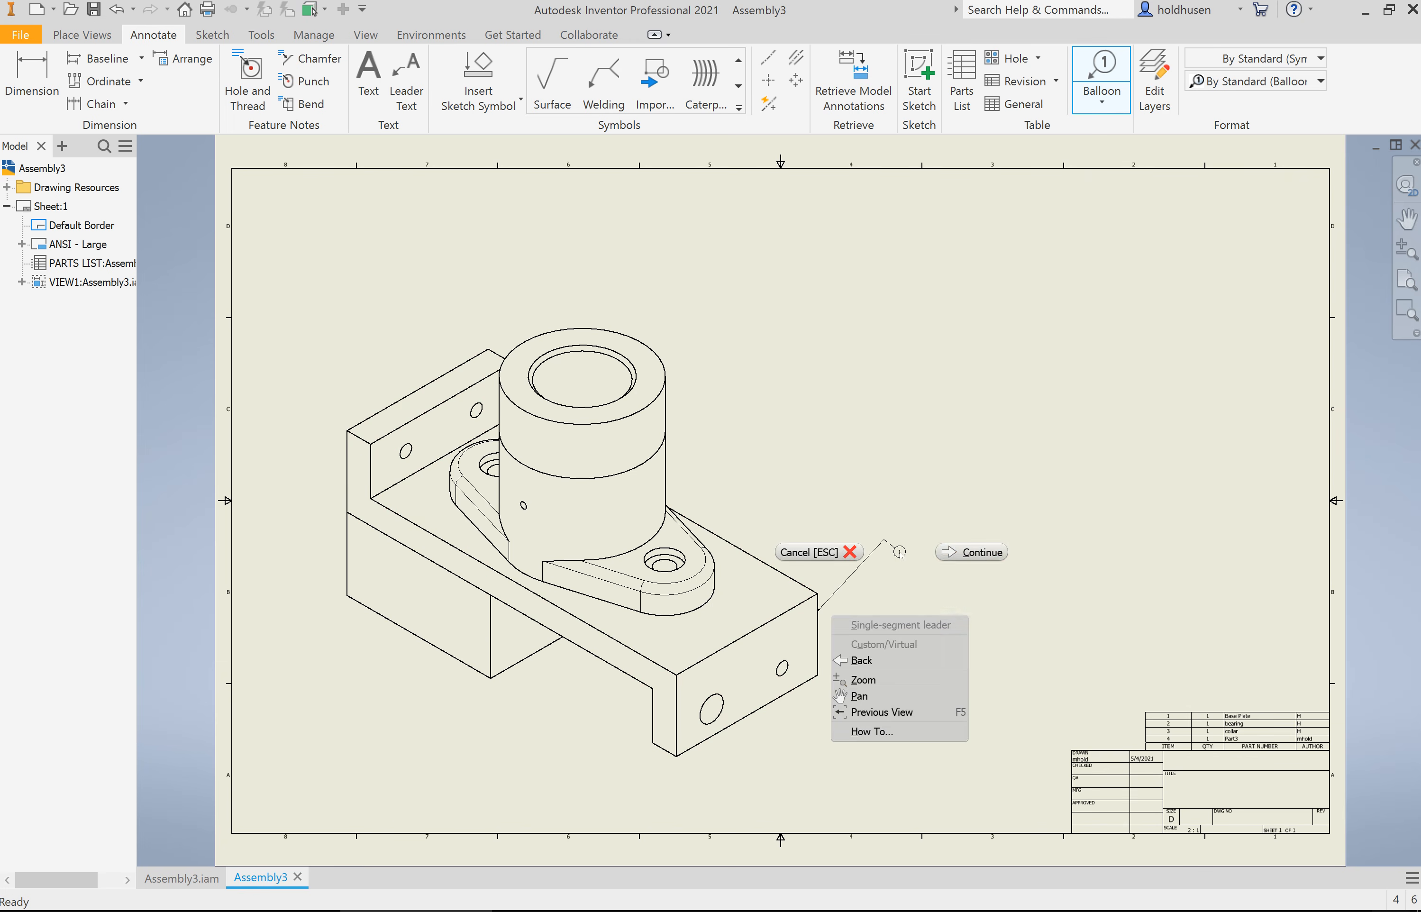
pyautogui.click(955, 552)
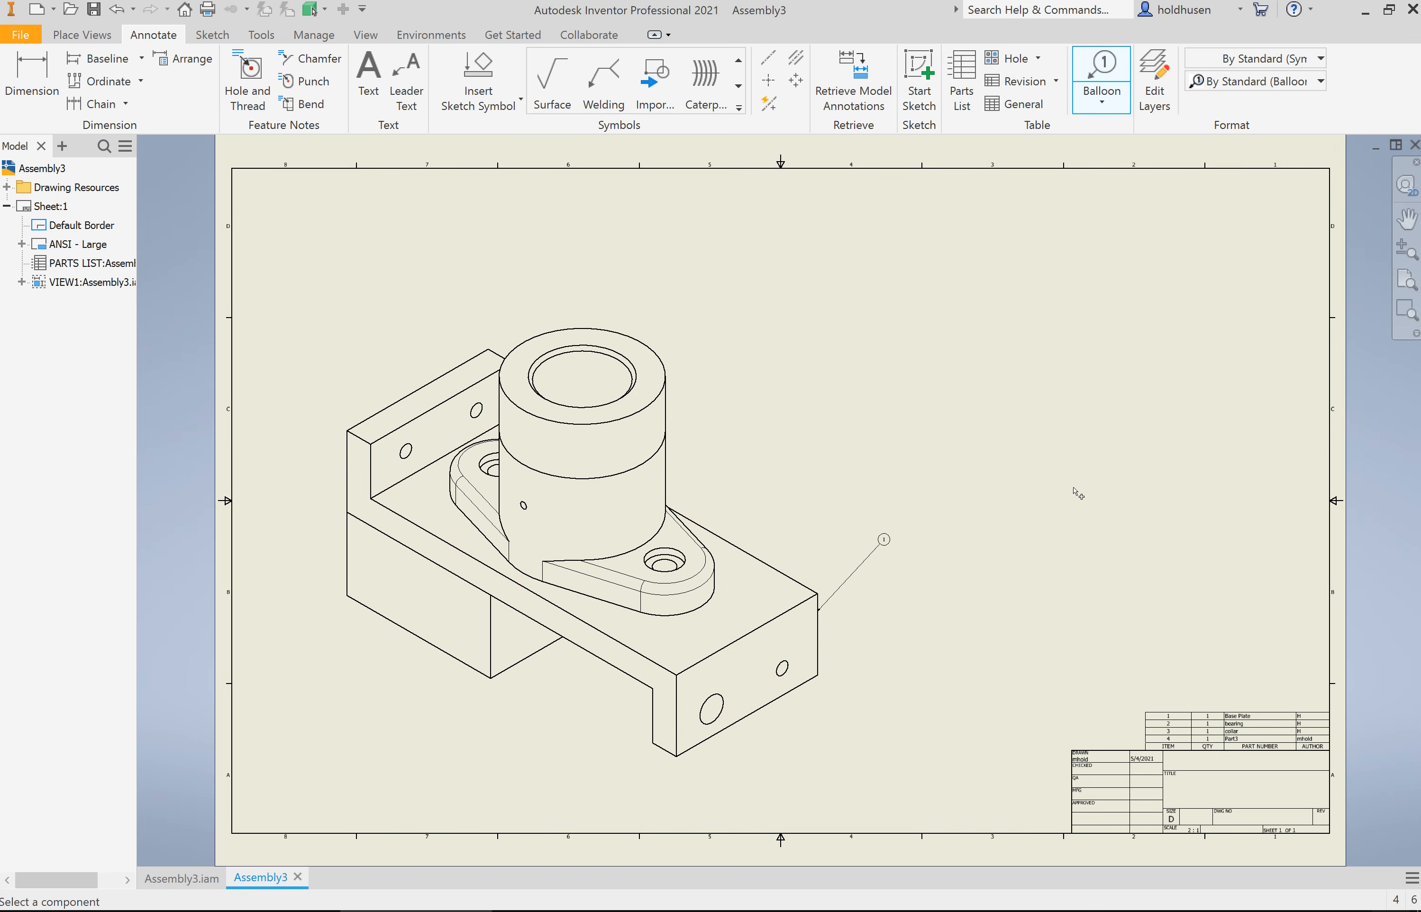
# Step: Attach item balloons to the right-hand edges of the bearing and the collar, placing each up and to the right of its part
pyautogui.click(667, 472)
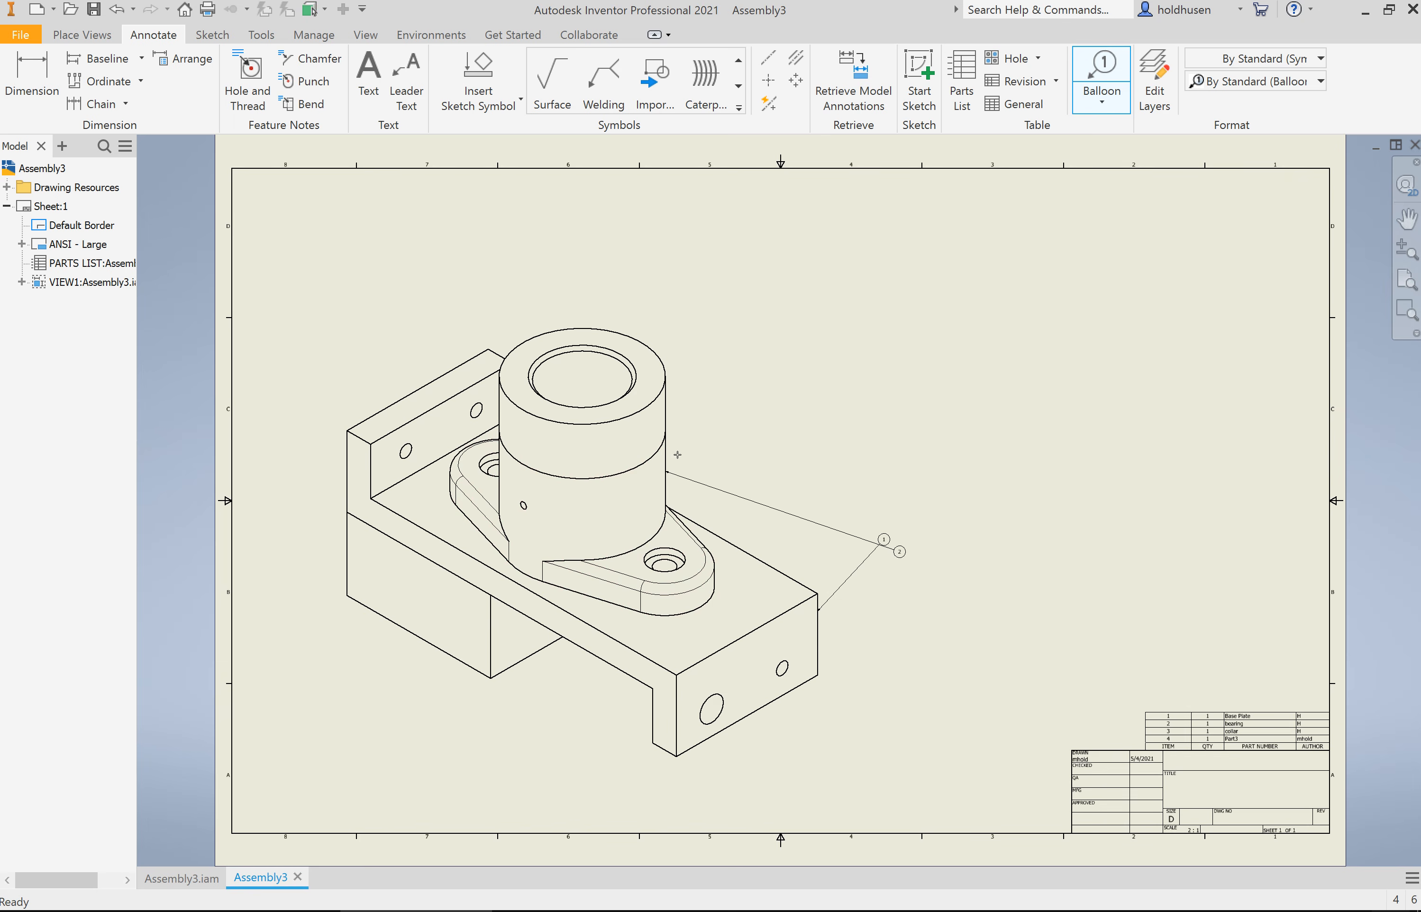
pyautogui.click(761, 413)
pyautogui.rightClick(772, 424)
pyautogui.click(843, 424)
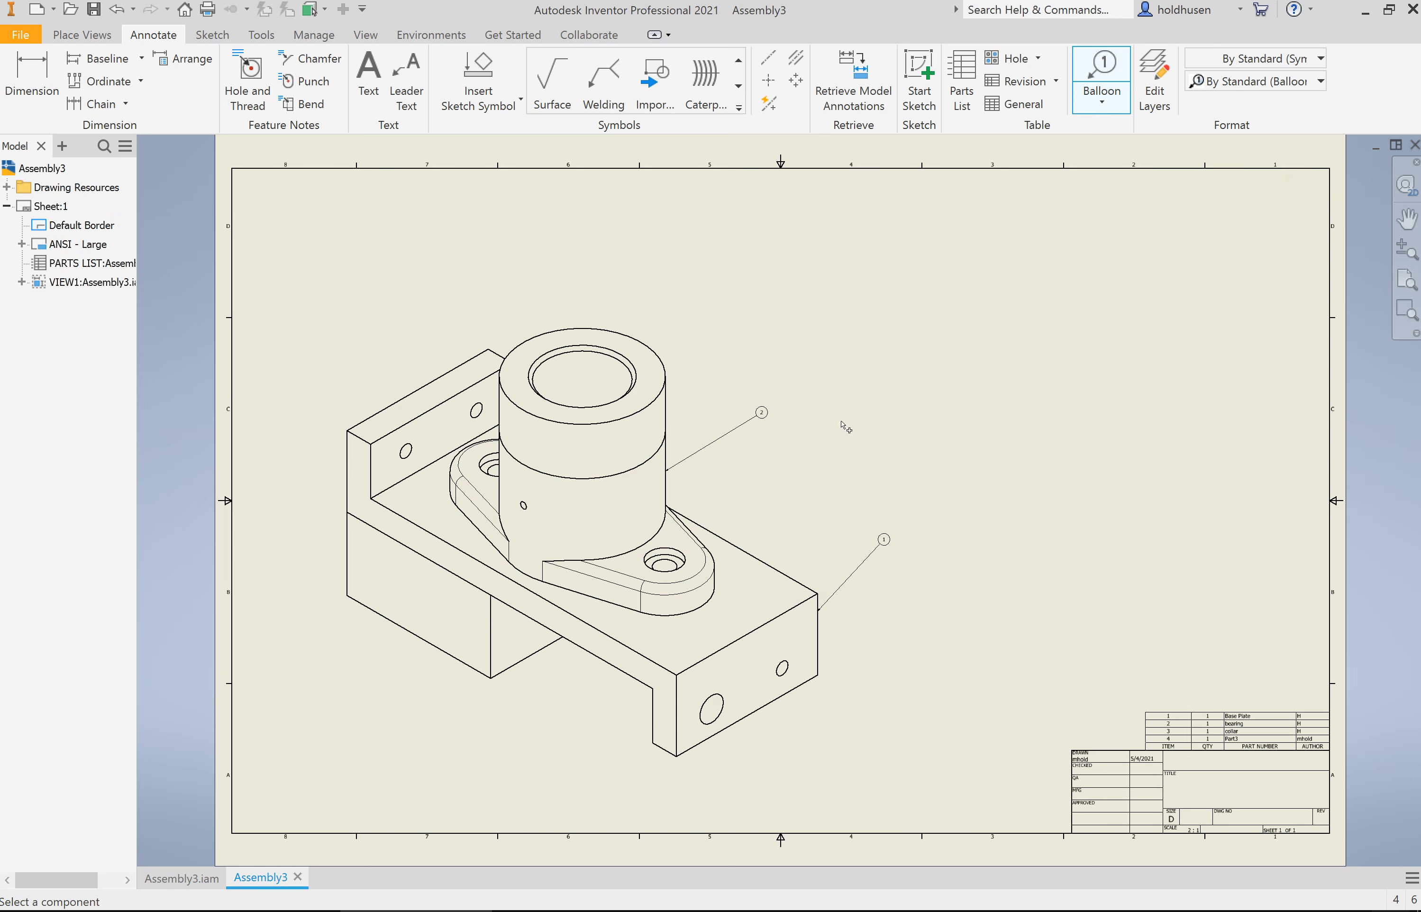
pyautogui.click(667, 375)
pyautogui.click(735, 310)
pyautogui.rightClick(774, 331)
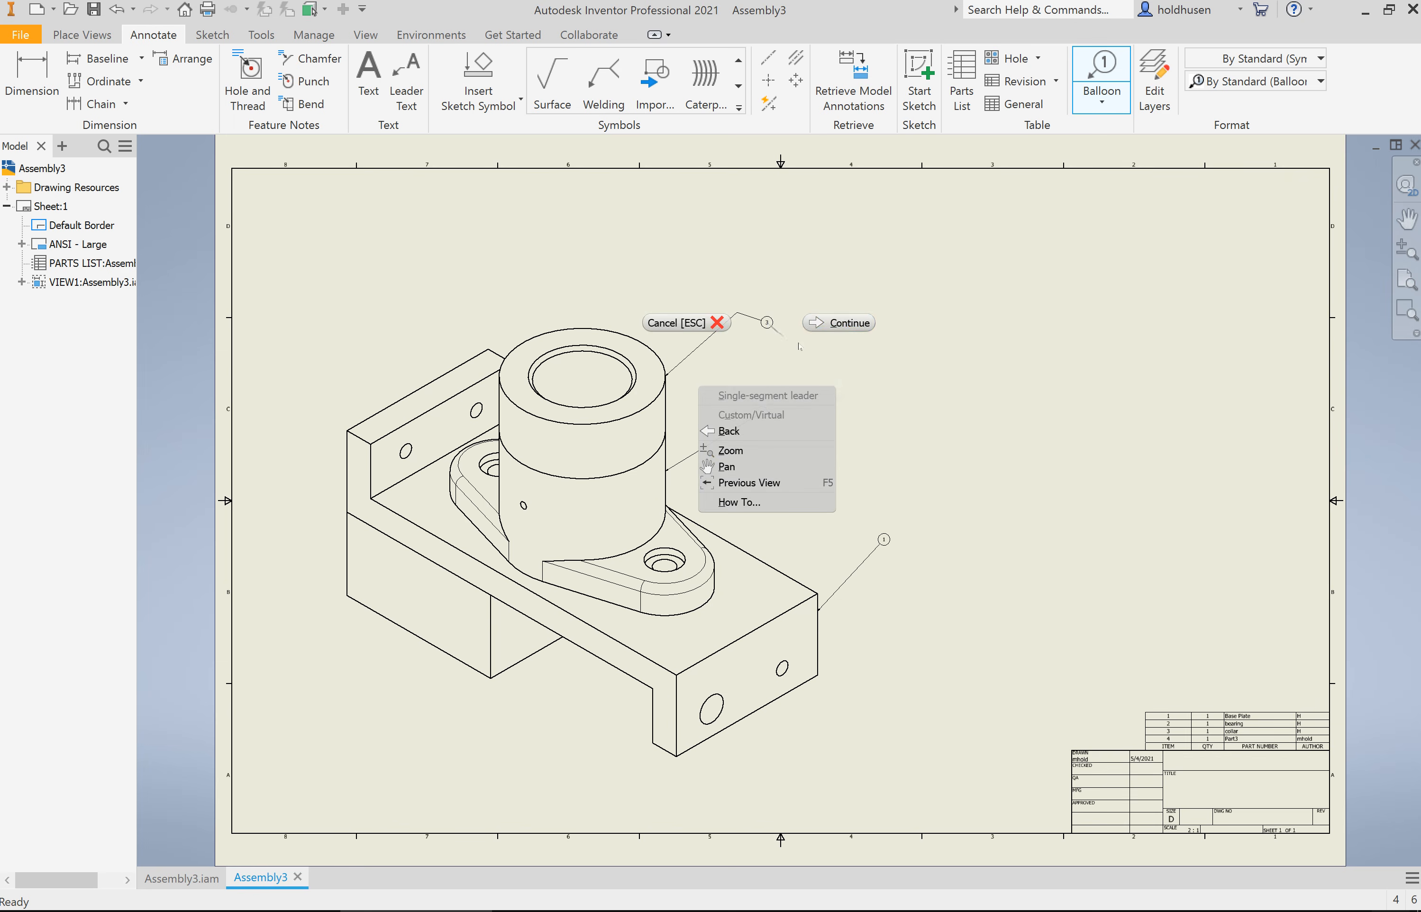
pyautogui.click(839, 323)
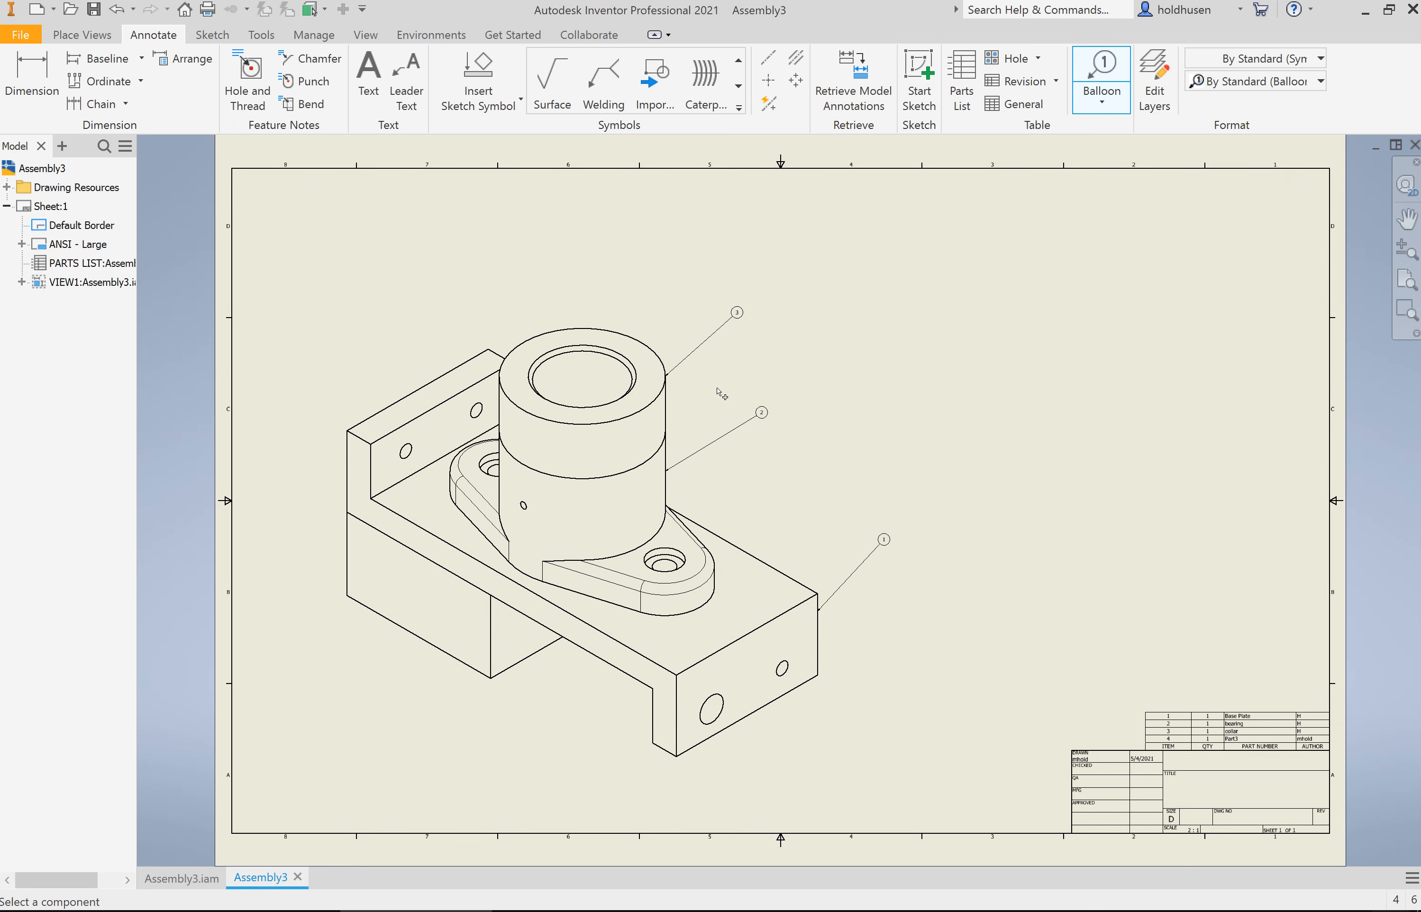
# Step: Attach an item balloon to the lower corner of the block under the base plate, placing it below and to the left
pyautogui.click(495, 673)
pyautogui.rightClick(413, 734)
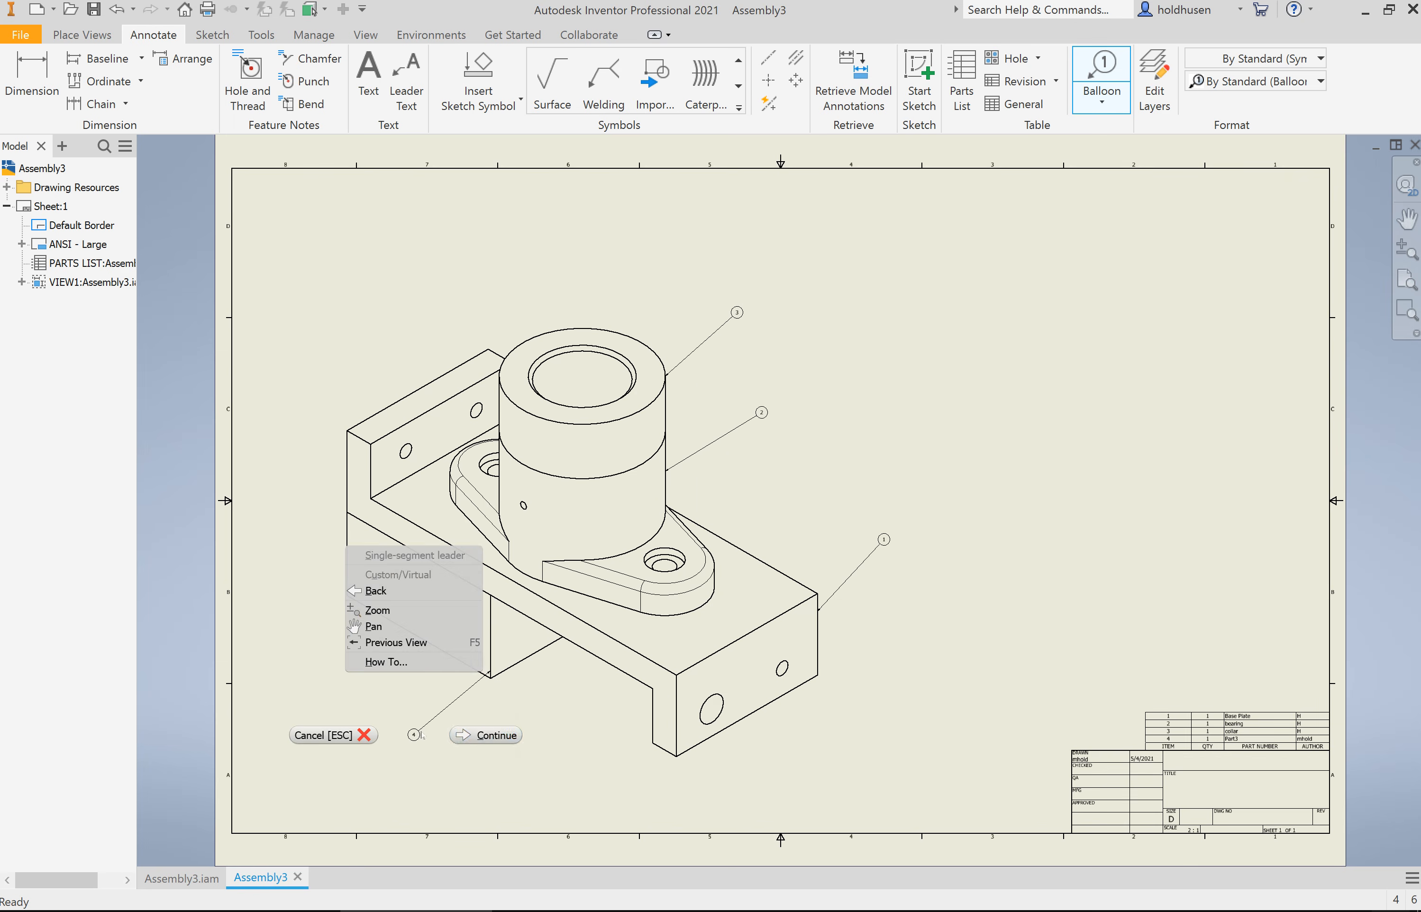
pyautogui.click(499, 734)
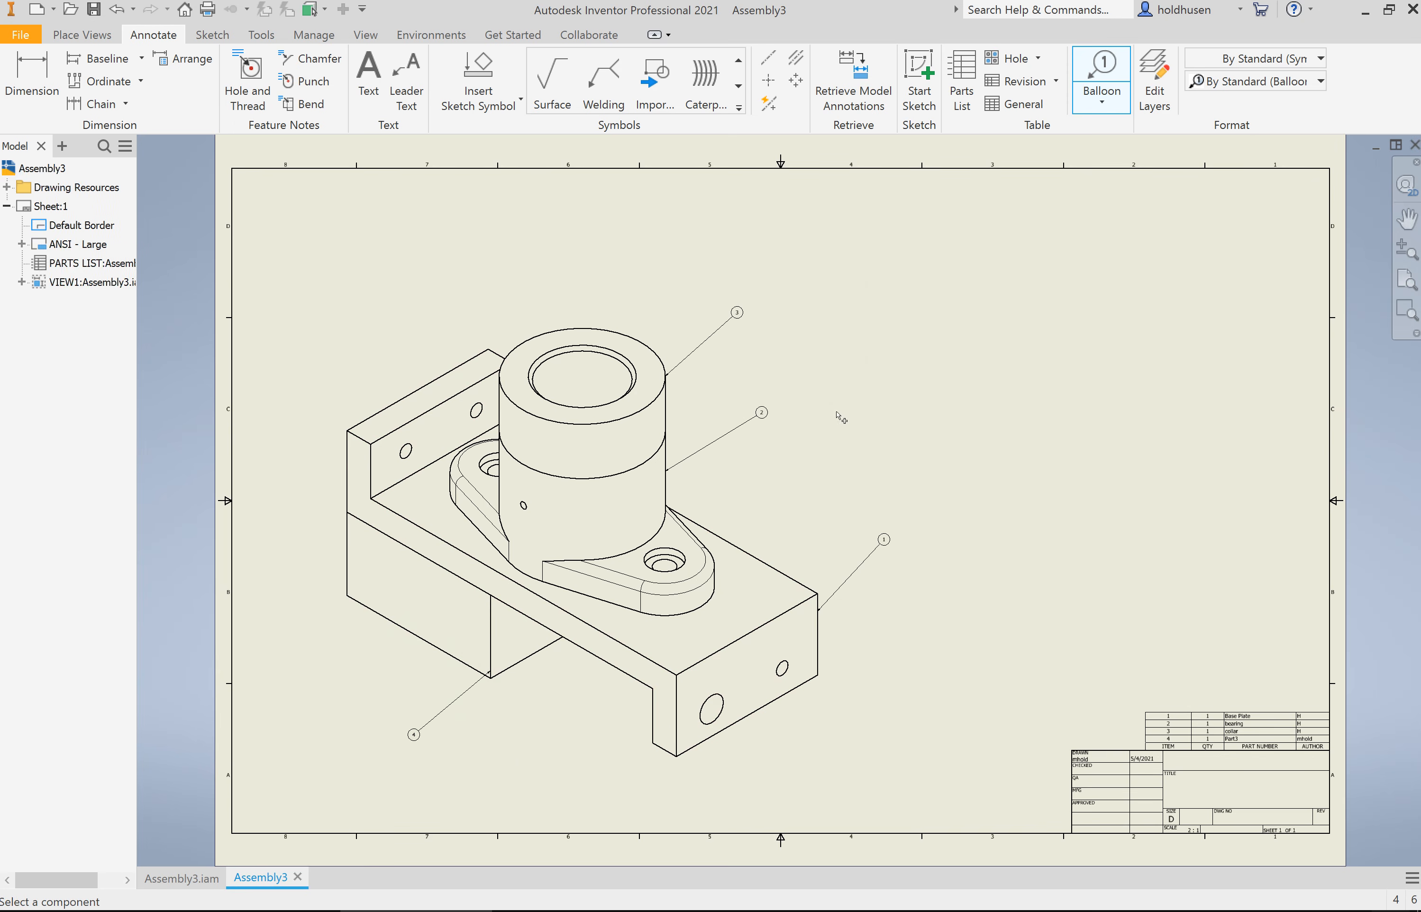
pyautogui.scroll(-2, 864, 570)
pyautogui.scroll(5, 876, 559)
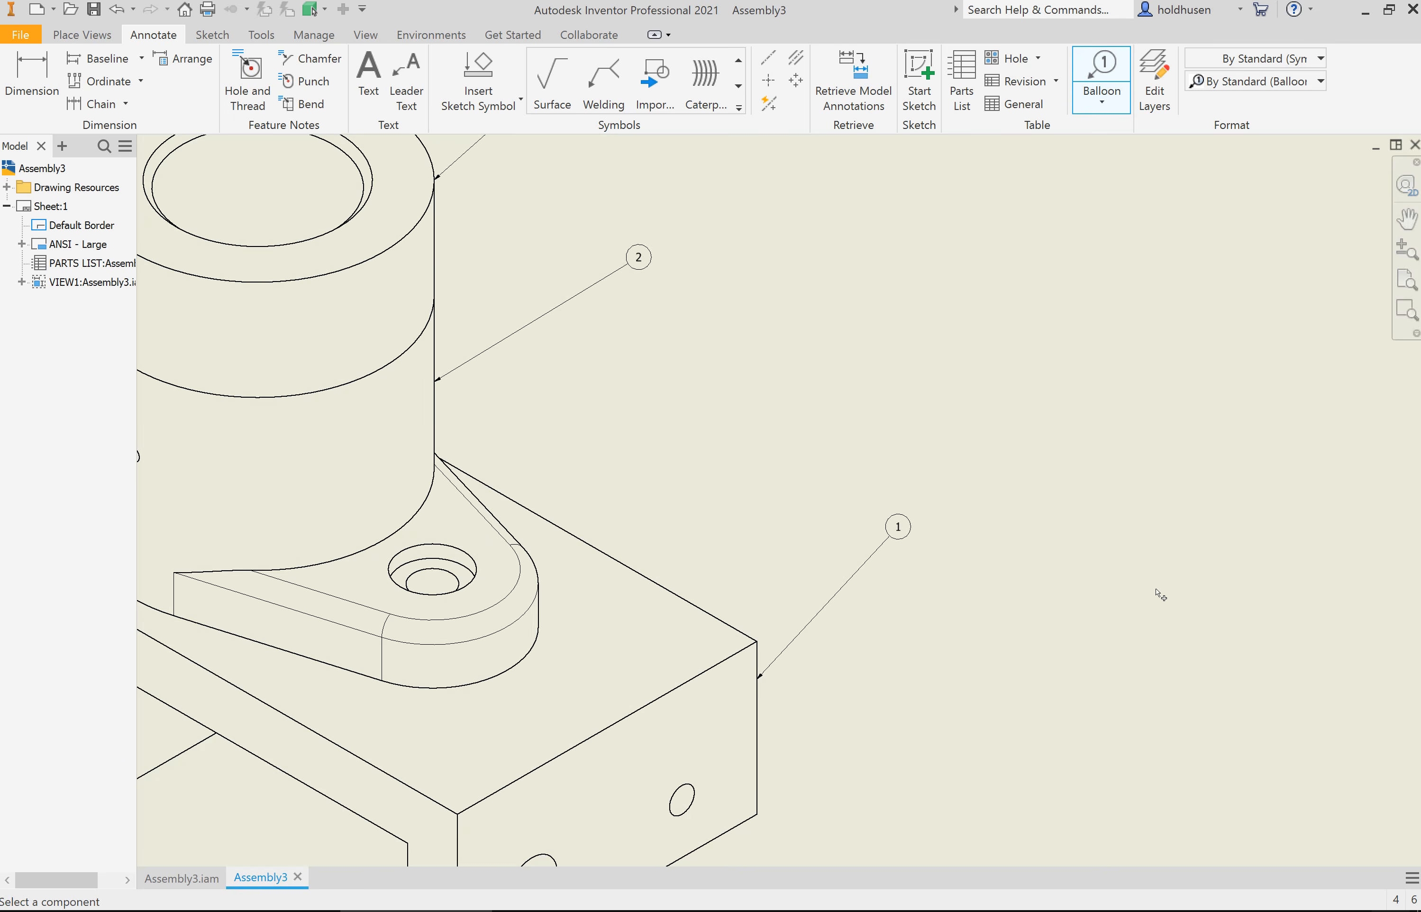
pyautogui.scroll(-1, 1143, 537)
pyautogui.moveTo(1123, 532); pyautogui.dragTo(394, 141, button='middle')
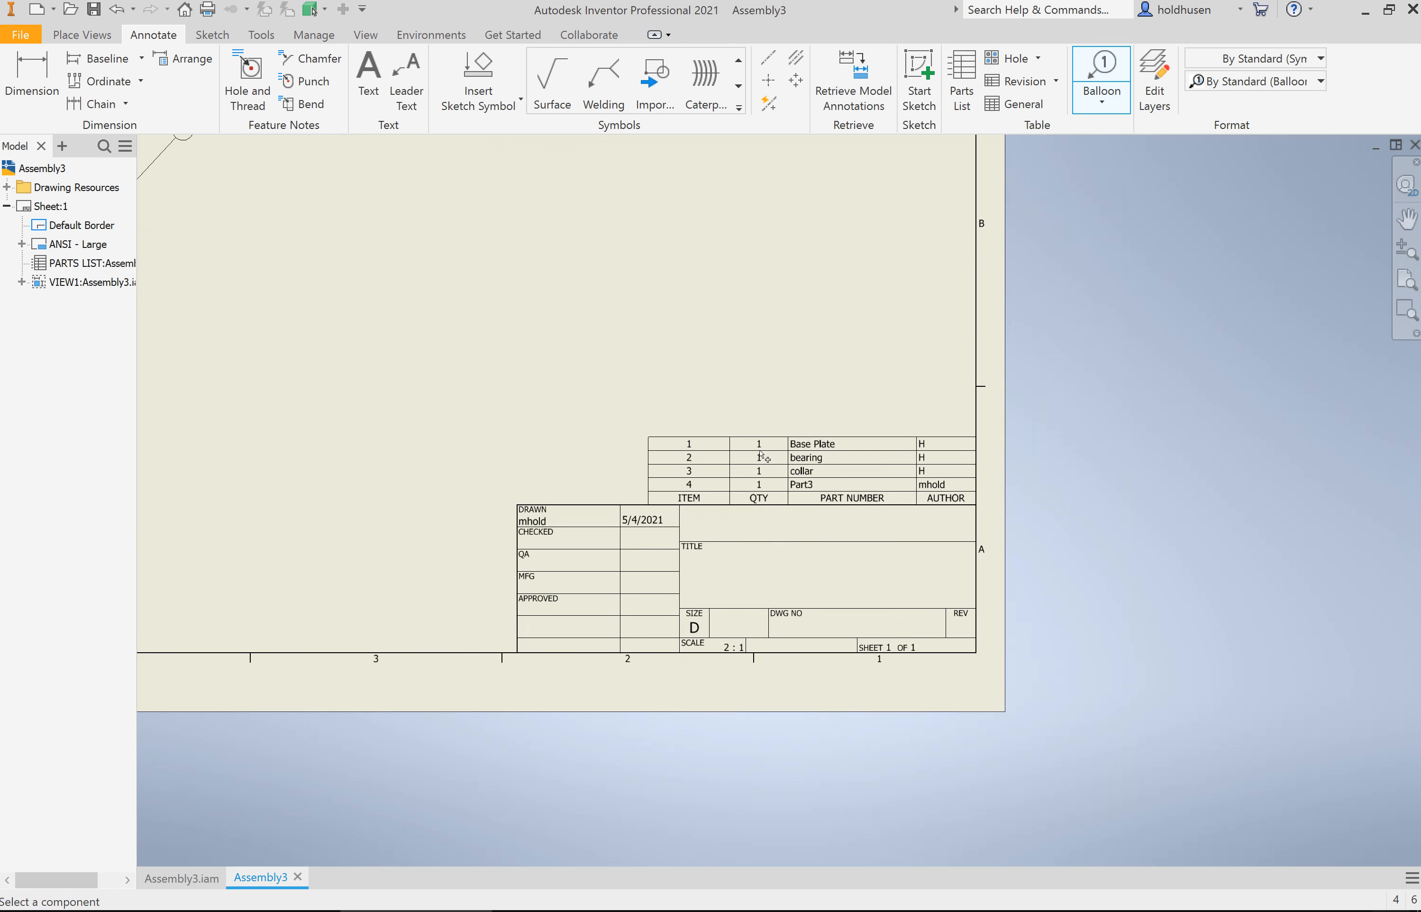
pyautogui.click(1406, 280)
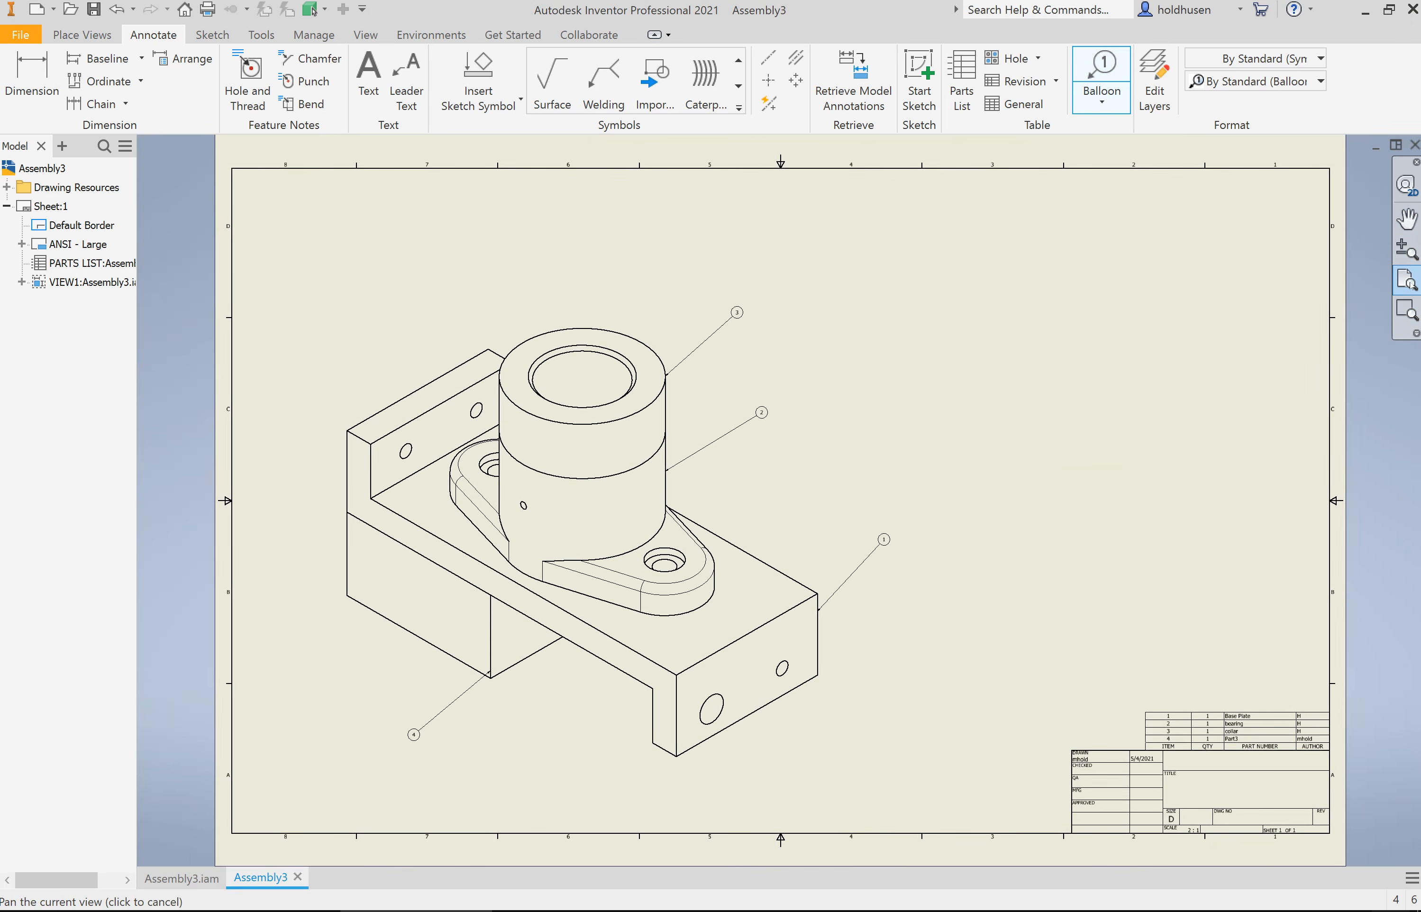